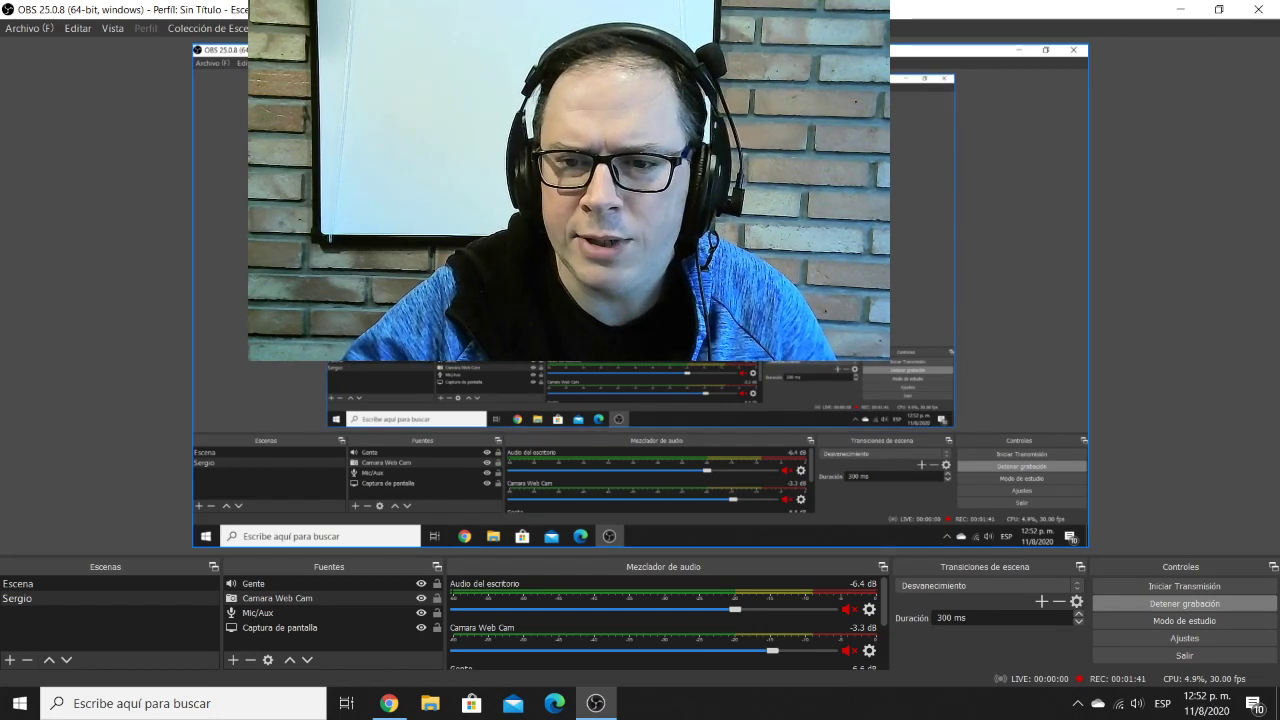
Shrink the webcam source and place it in the upper-right corner of the scene
drag(815, 296, 1043, 180)
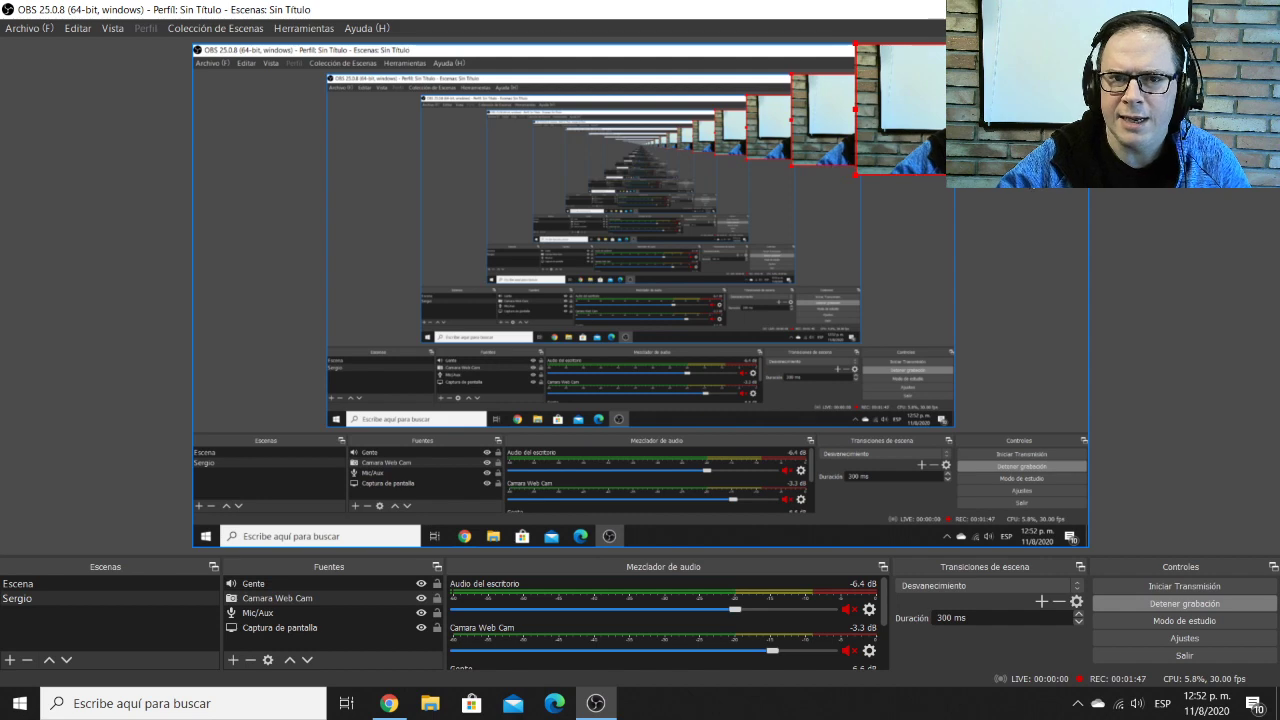
Switch to Chrome and read the opening paragraph of the Wikipedia article on Embraer
click(389, 703)
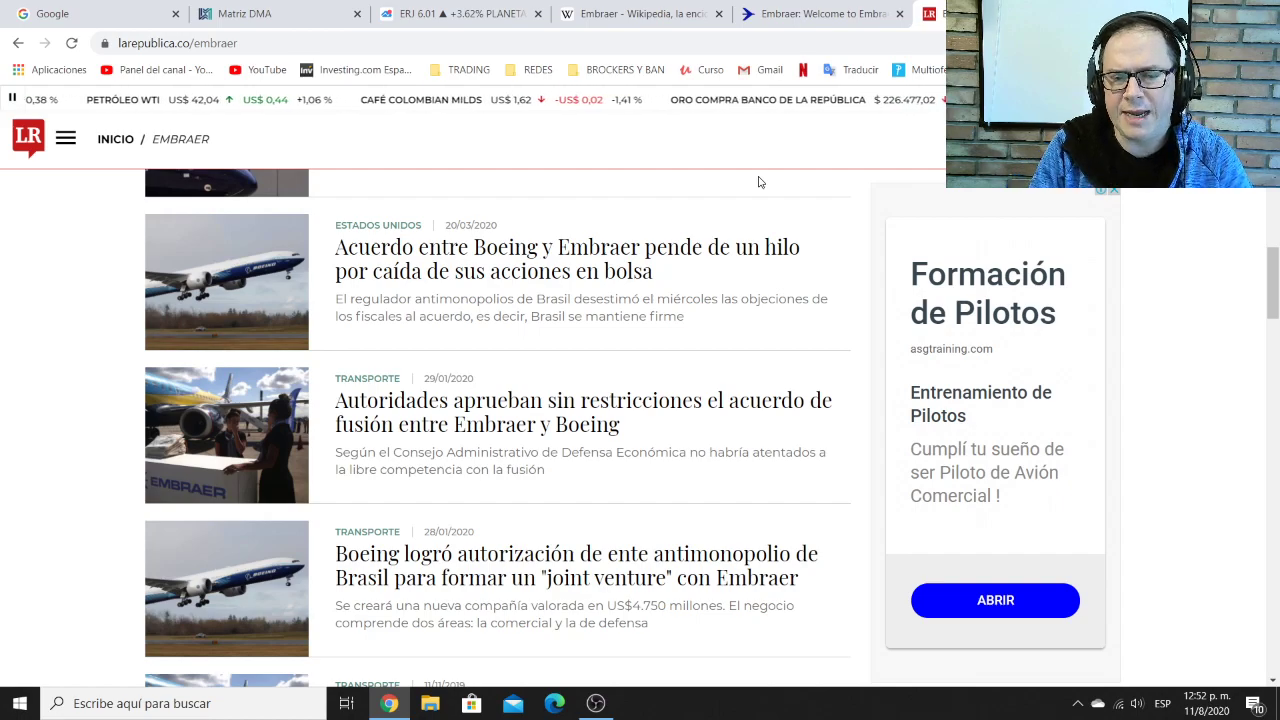
click(630, 14)
scroll(642, 268, up, 4)
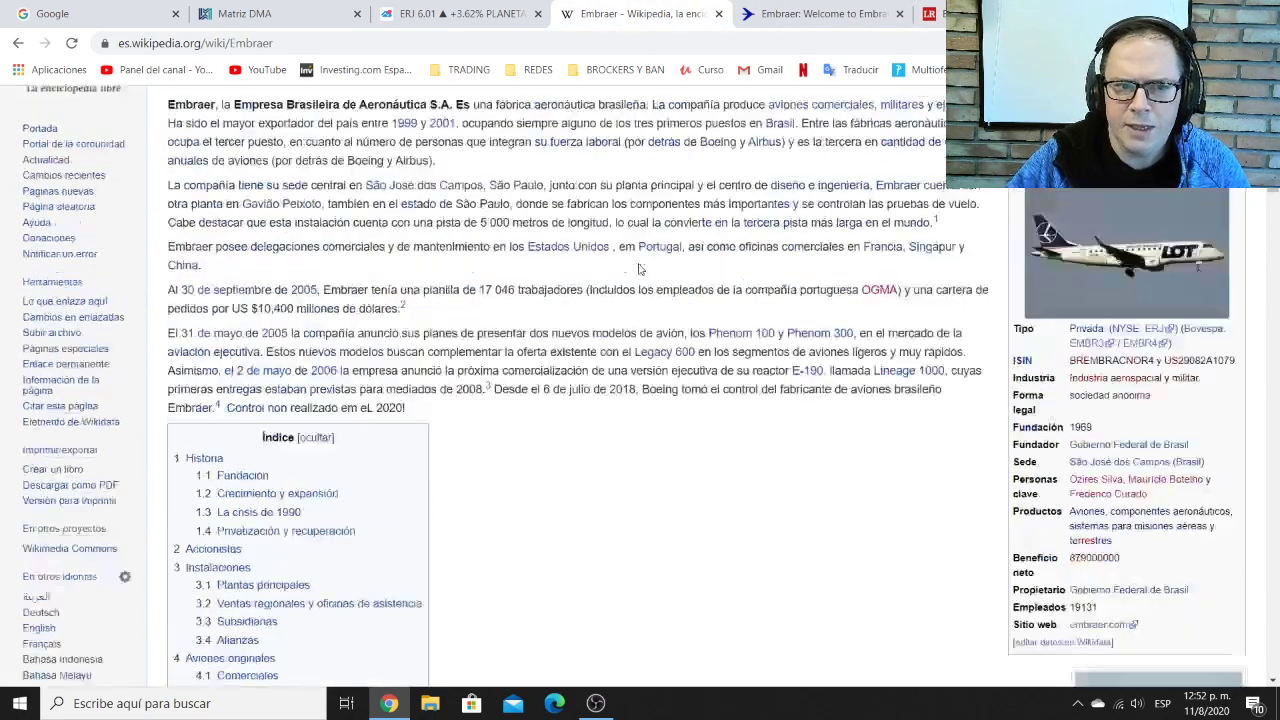
scroll(640, 268, up, 2)
drag(168, 185, 230, 184)
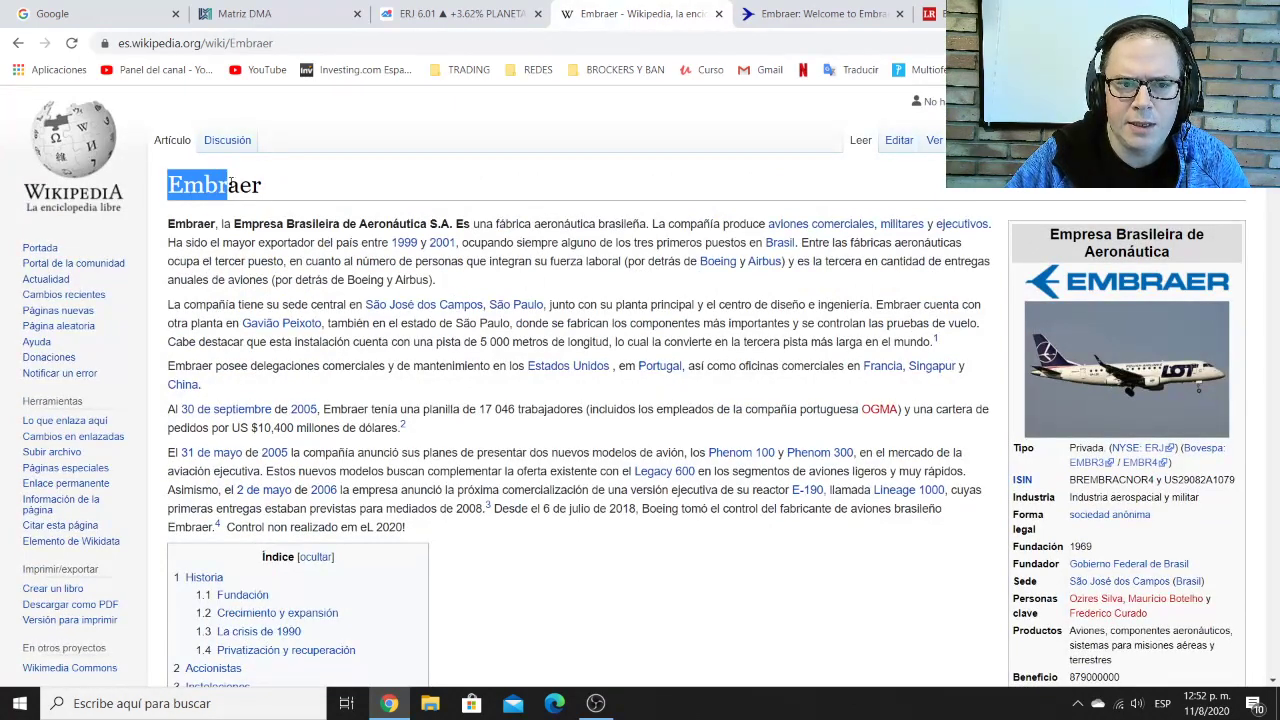
drag(258, 242, 342, 223)
click(404, 242)
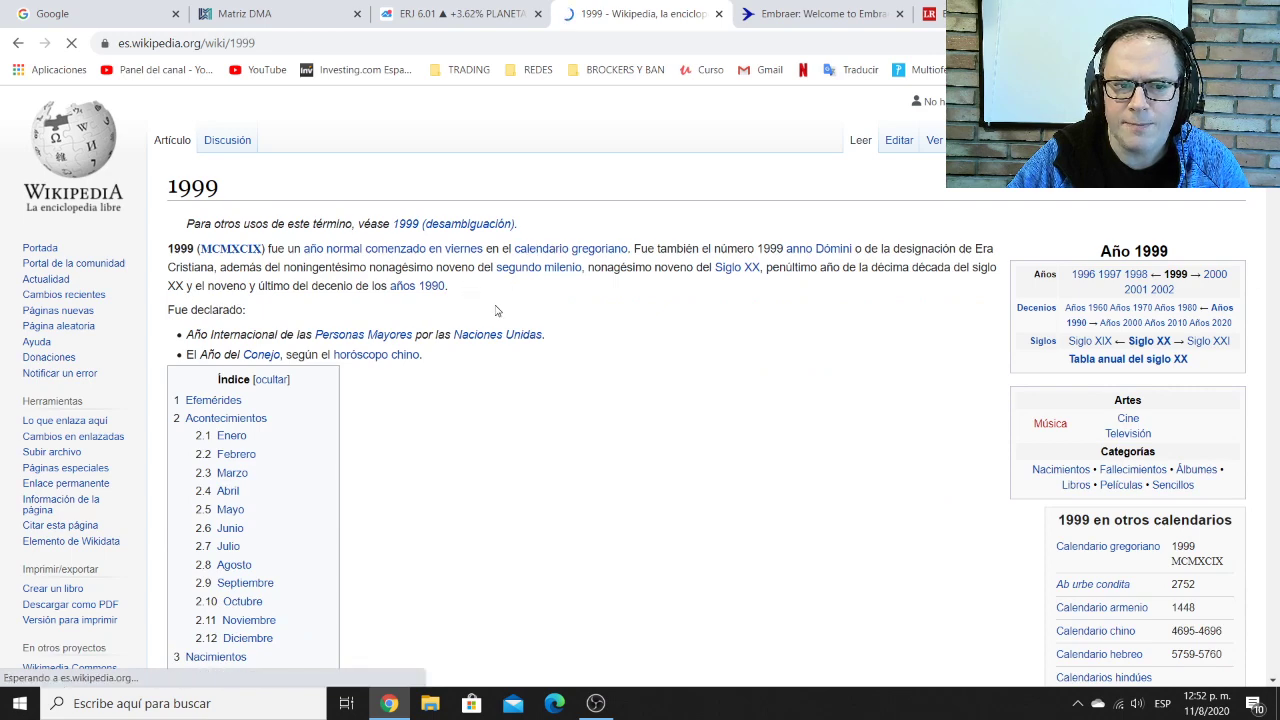
click(18, 43)
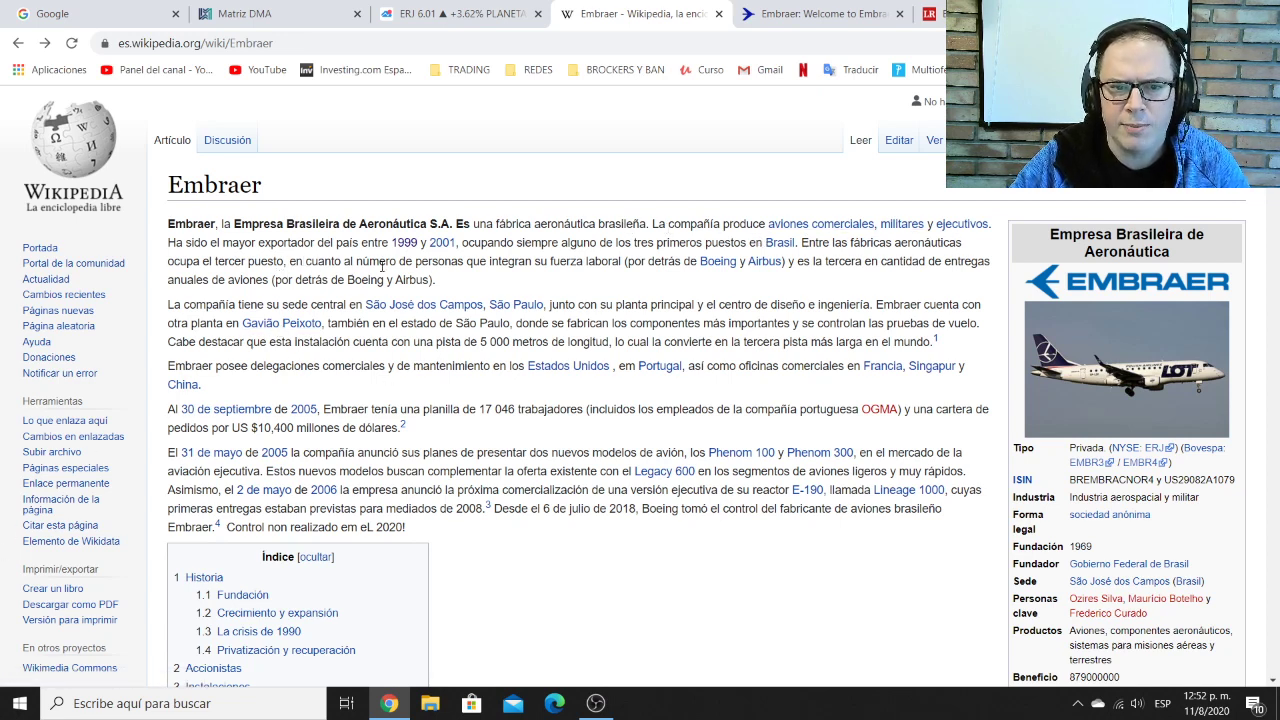
mouse_move(437, 247)
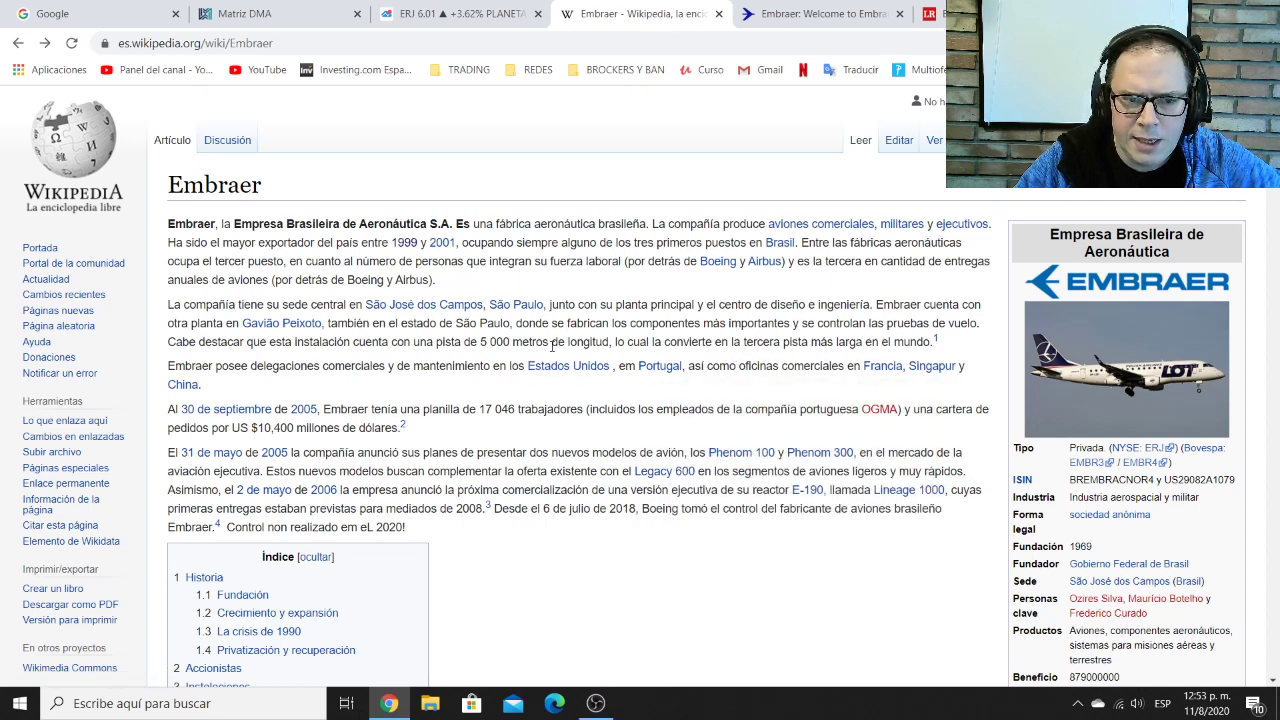
Read the article's introduction on locations, highlighting the workforce figure, the order book value and the announcement of new aircraft models
scroll(622, 362, down, 1)
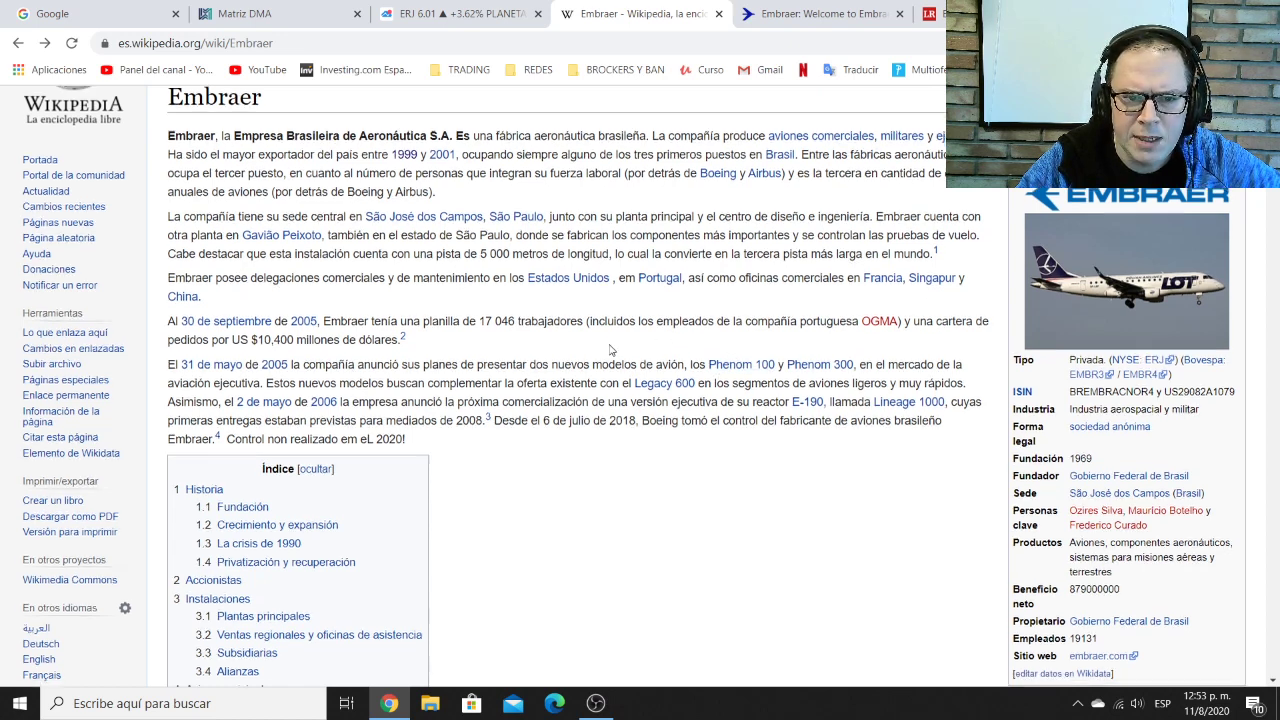
scroll(425, 282, down, 1)
drag(453, 242, 546, 243)
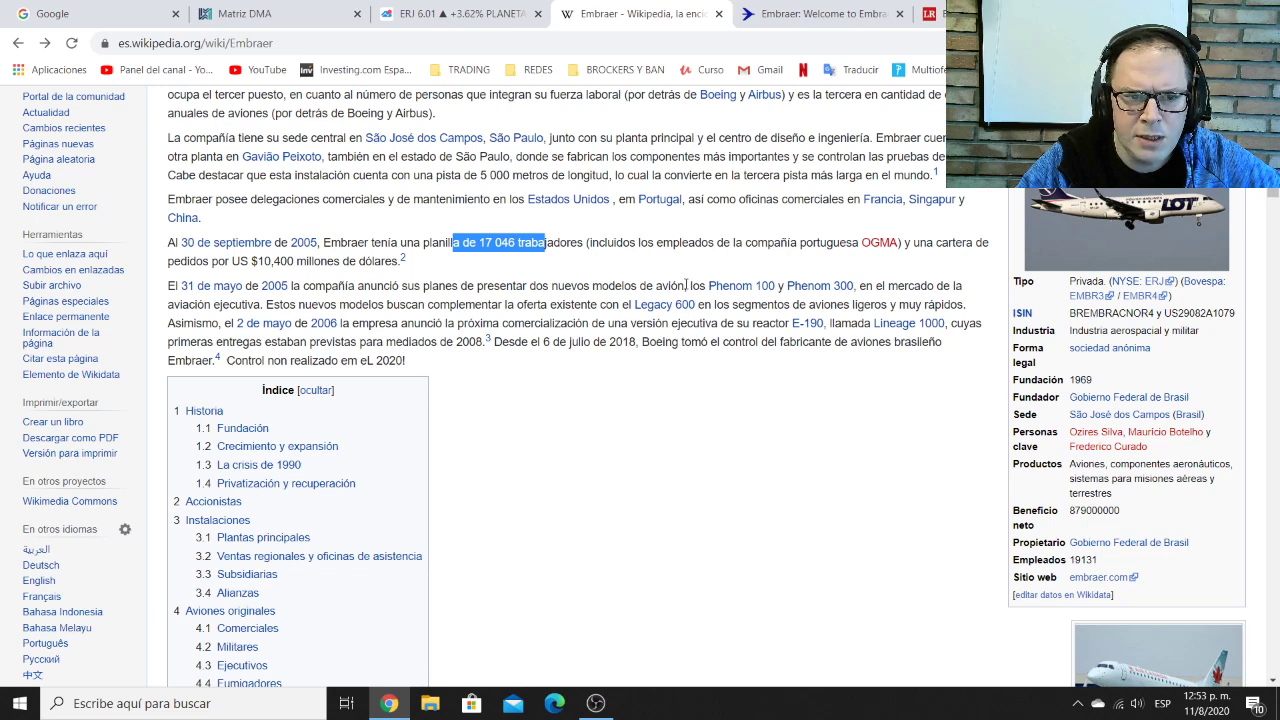
drag(256, 261, 331, 261)
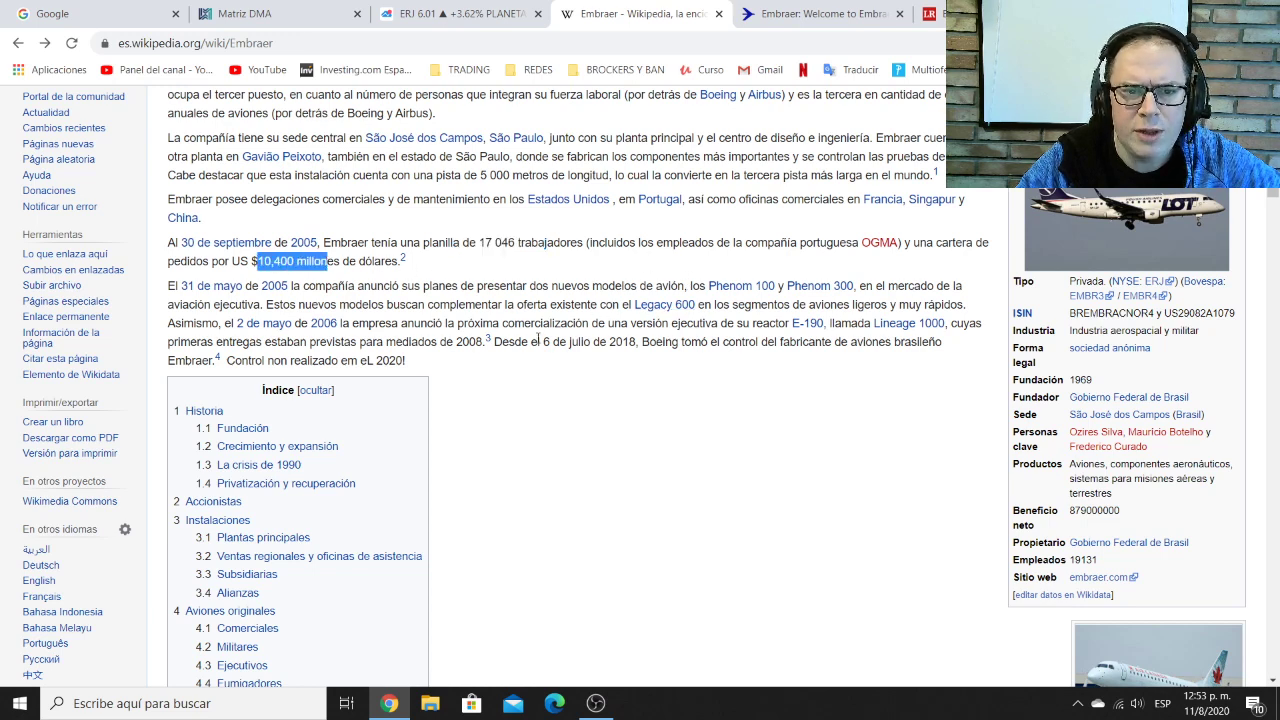
scroll(535, 375, down, 1)
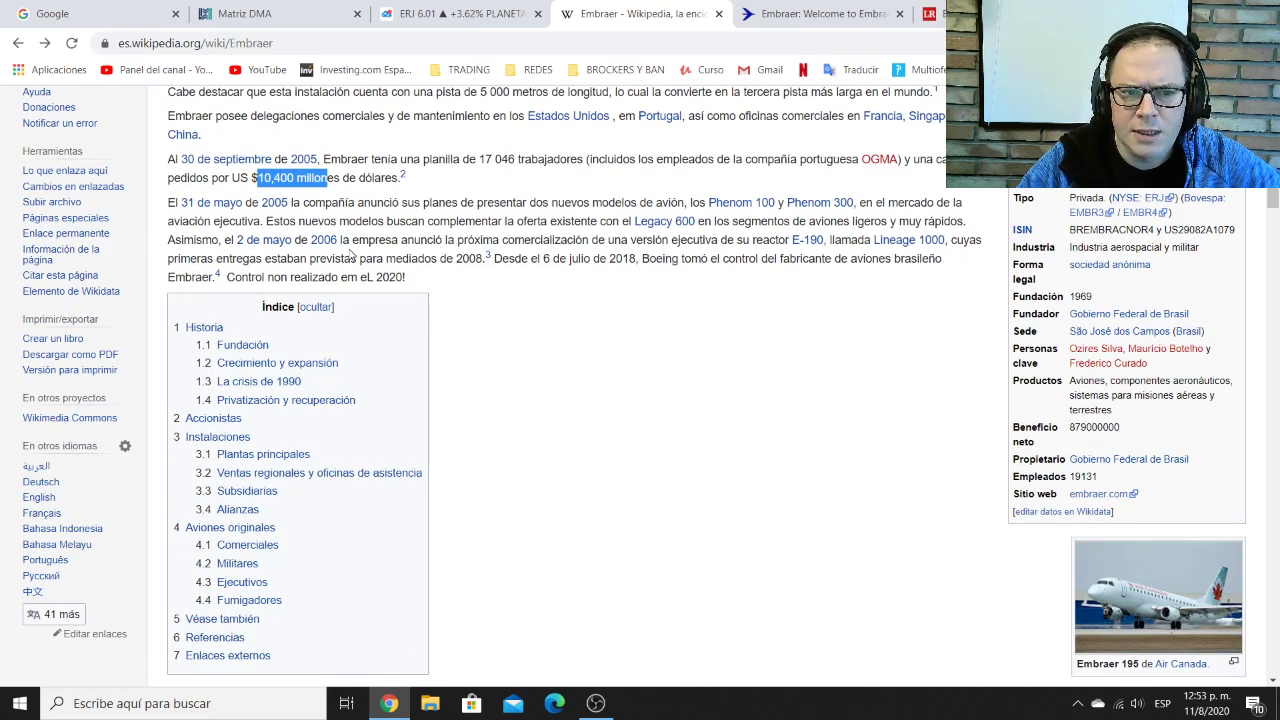
drag(251, 203, 685, 204)
Skim the article's sections on history, shareholders, facilities, subsidiaries, alliances and commercial aircraft
scroll(749, 310, down, 4)
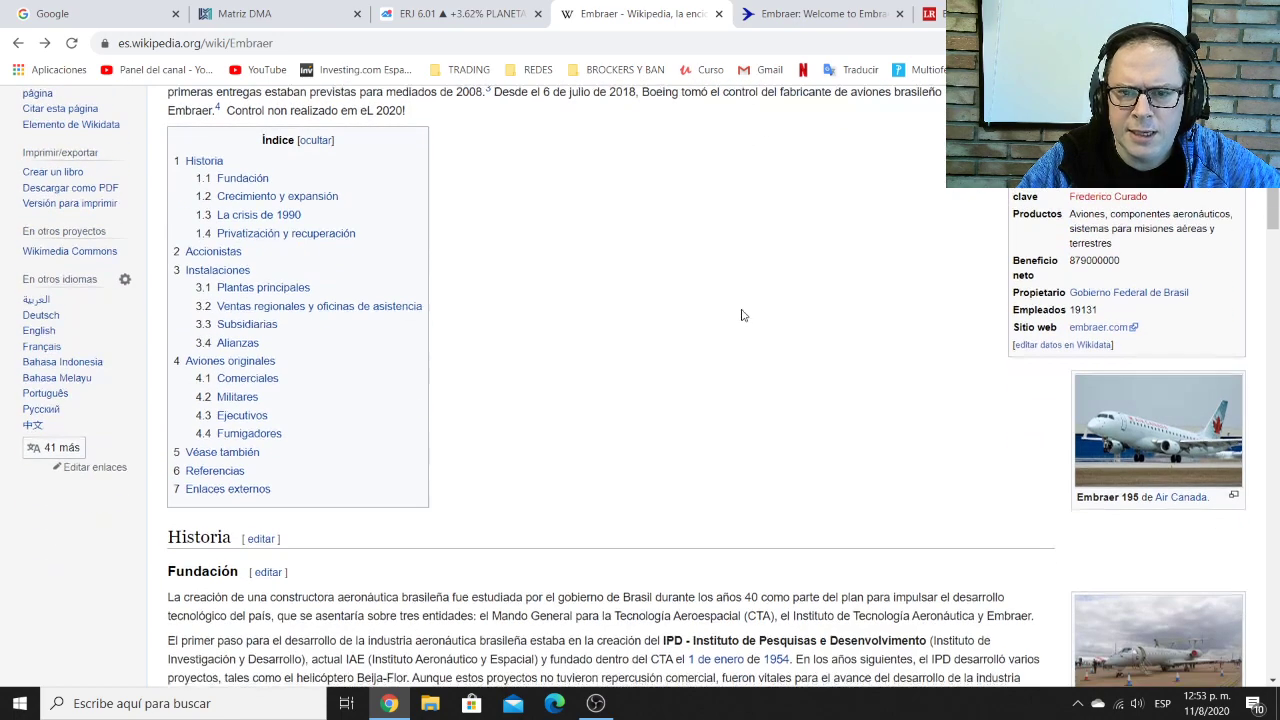
scroll(743, 319, down, 8)
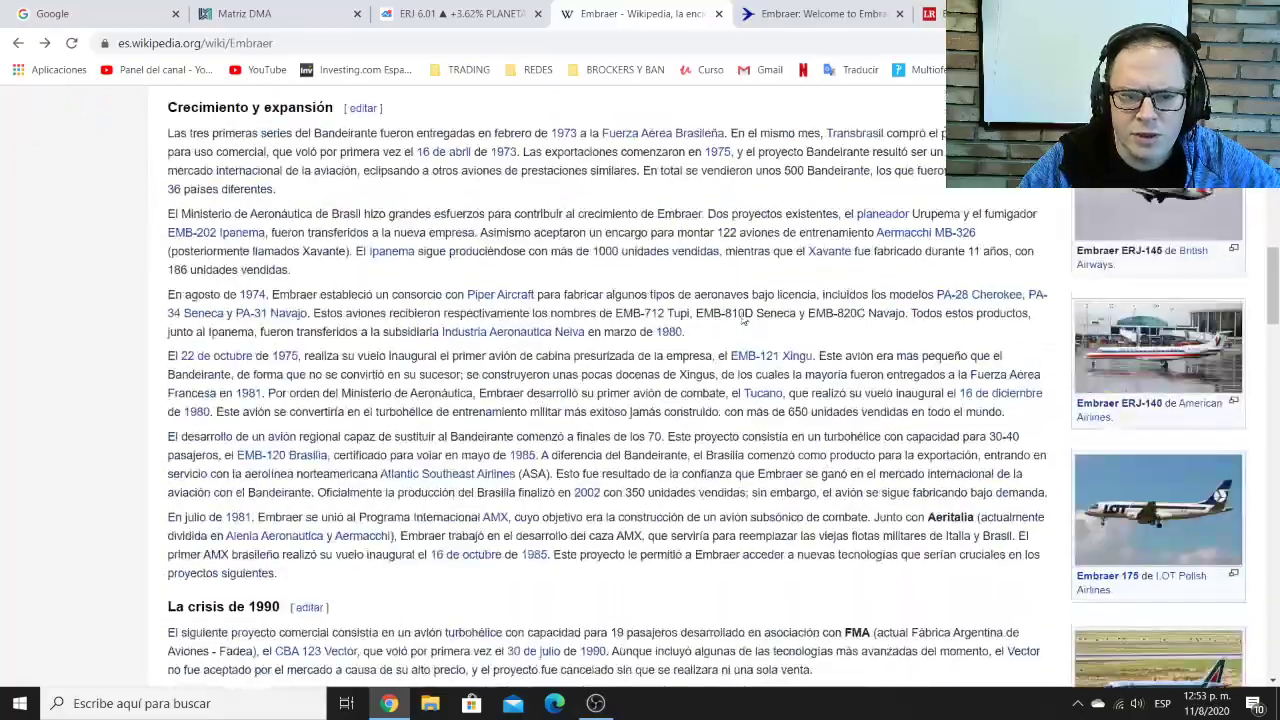
scroll(743, 314, down, 4)
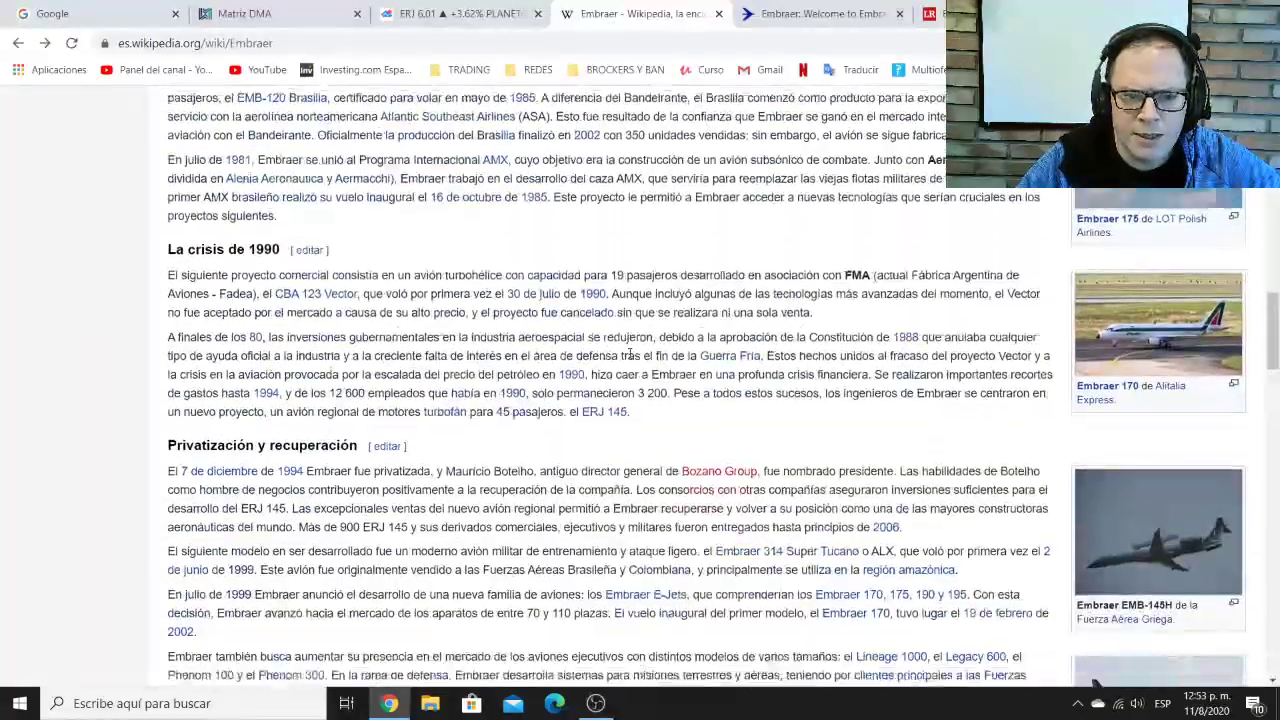
scroll(630, 358, down, 5)
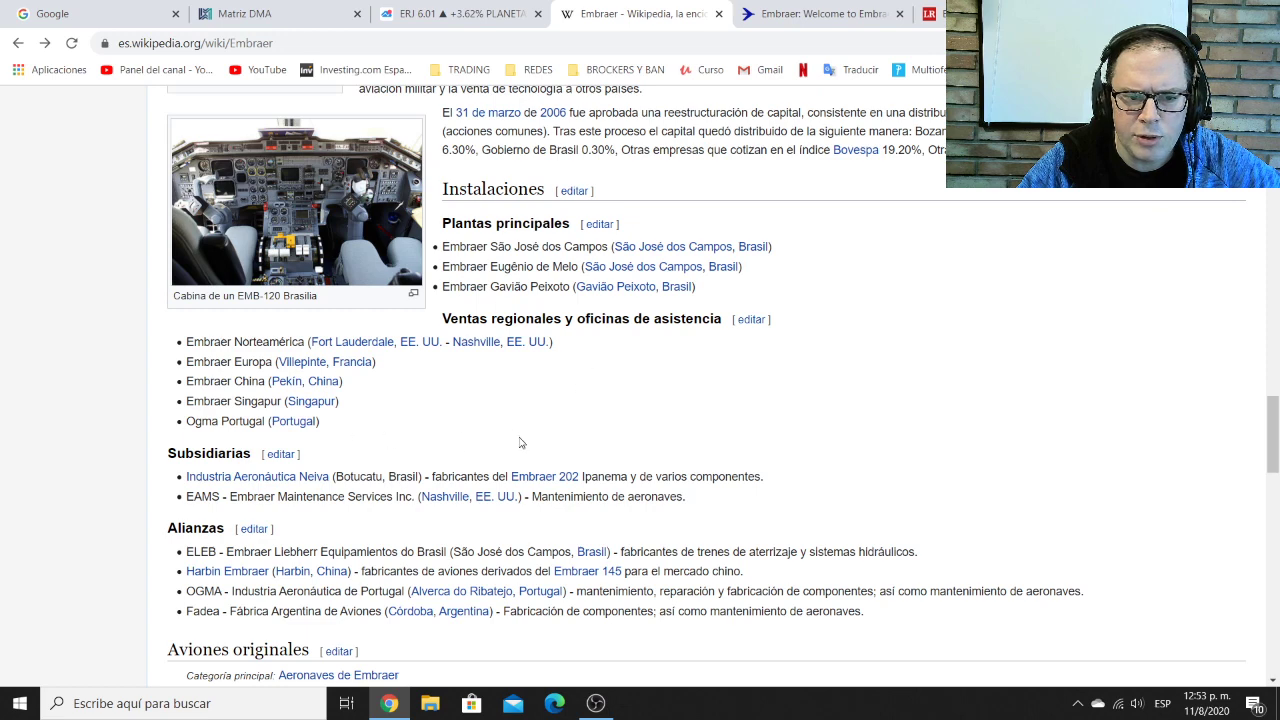
scroll(540, 430, down, 3)
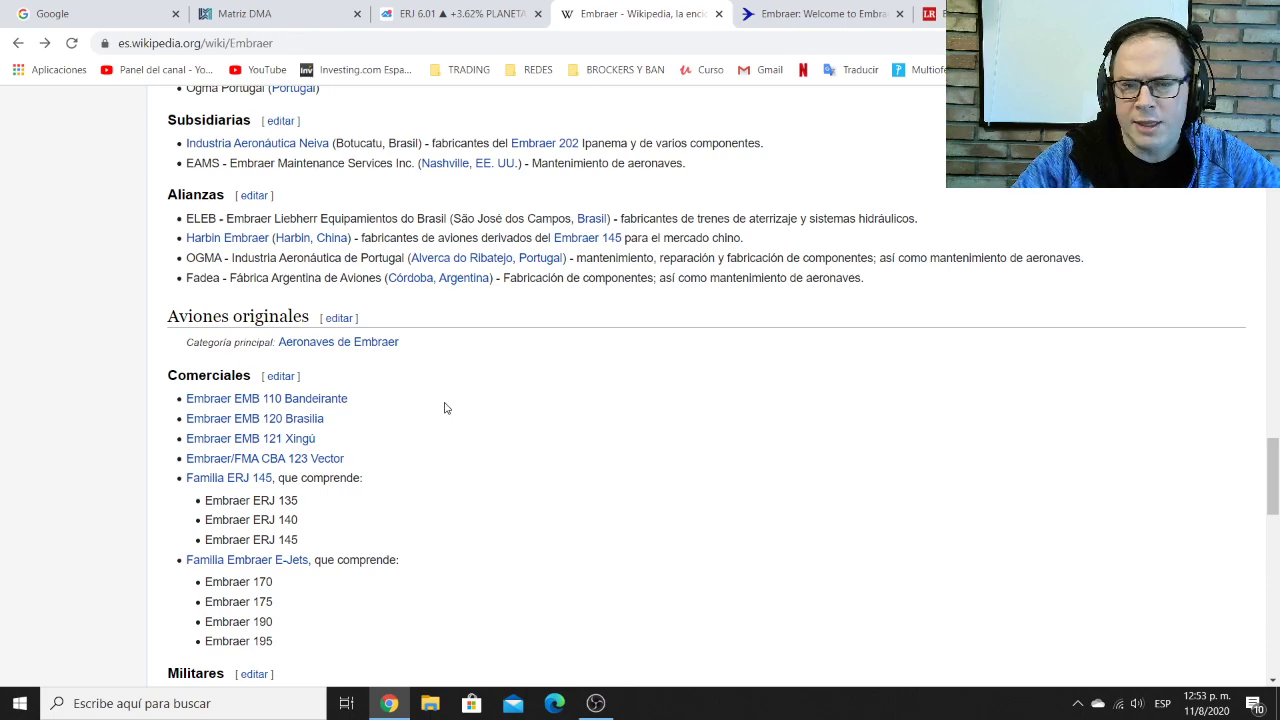
scroll(600, 406, up, 7)
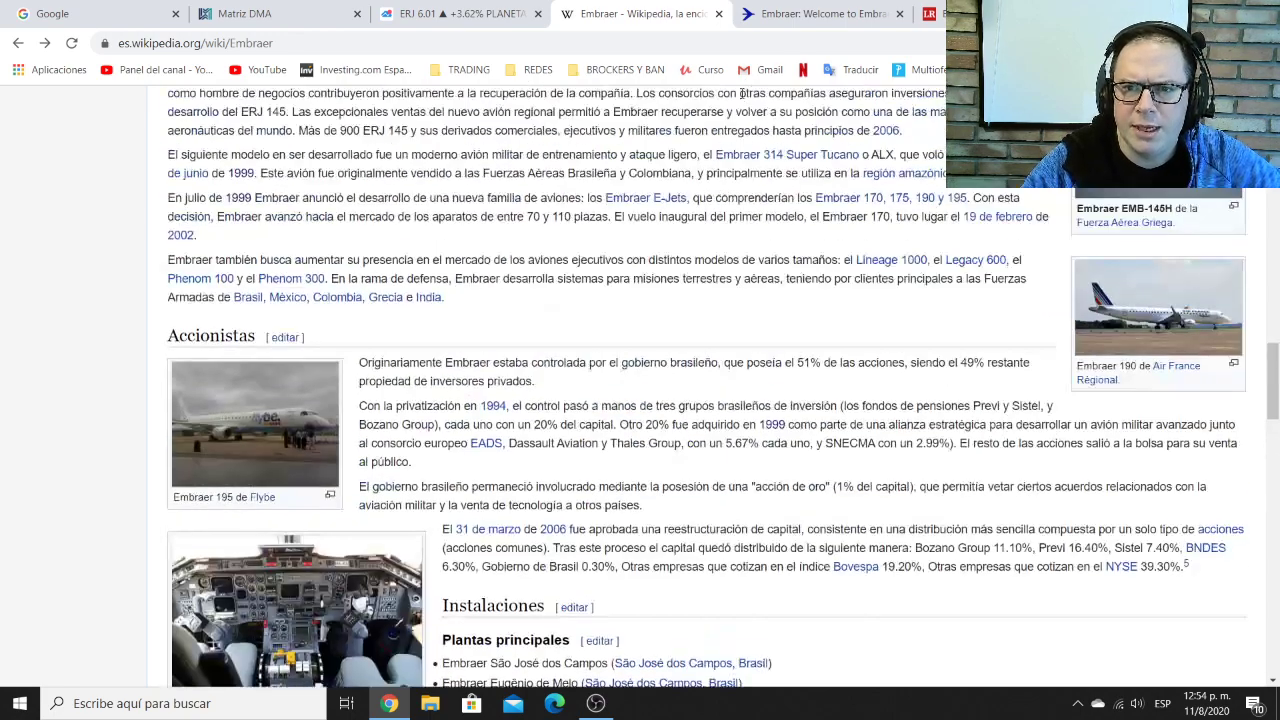
Examine the business divisions and the featured Smoke Squadron story on Embraer's official website
click(798, 26)
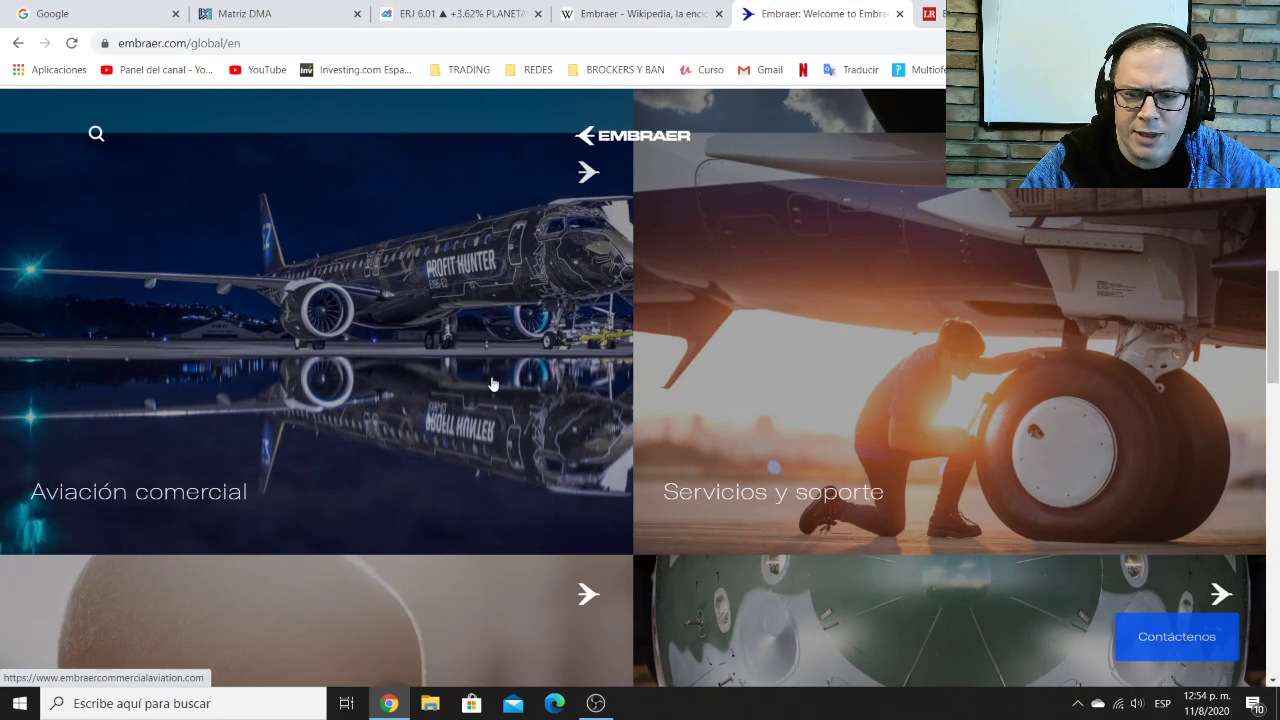
scroll(743, 385, down, 5)
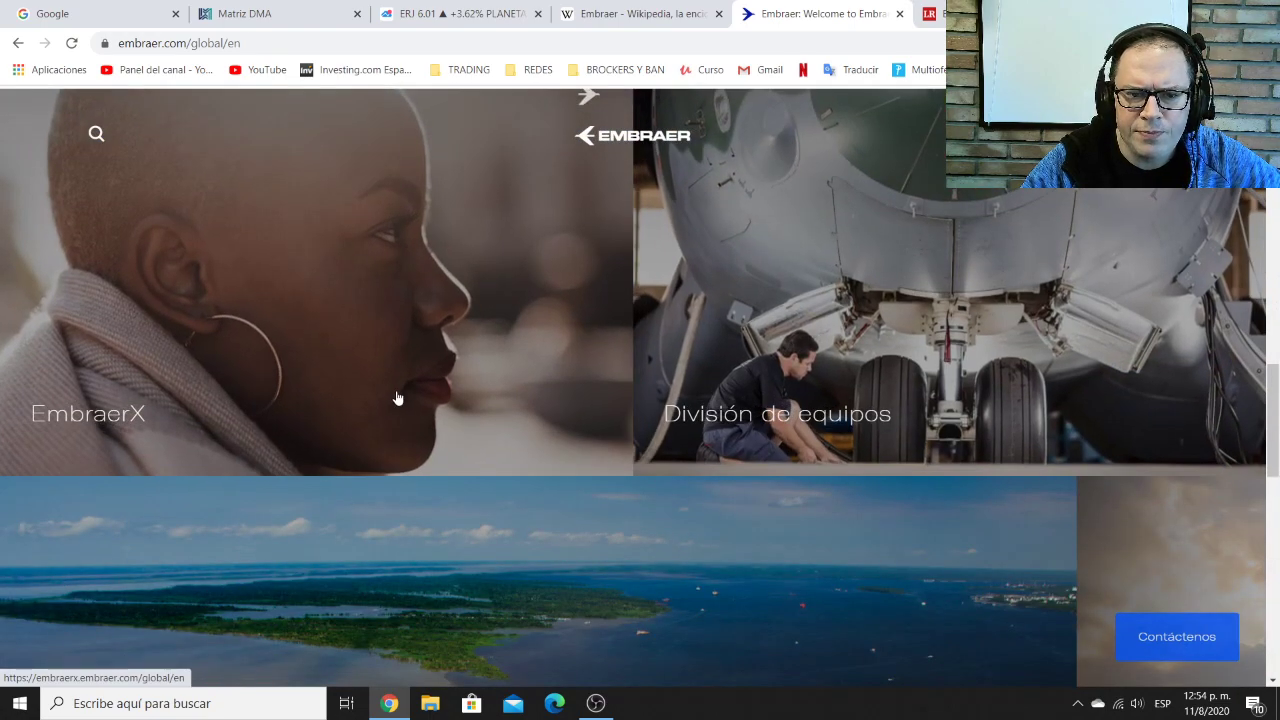
scroll(400, 390, down, 3)
scroll(400, 388, up, 2)
scroll(405, 390, down, 2)
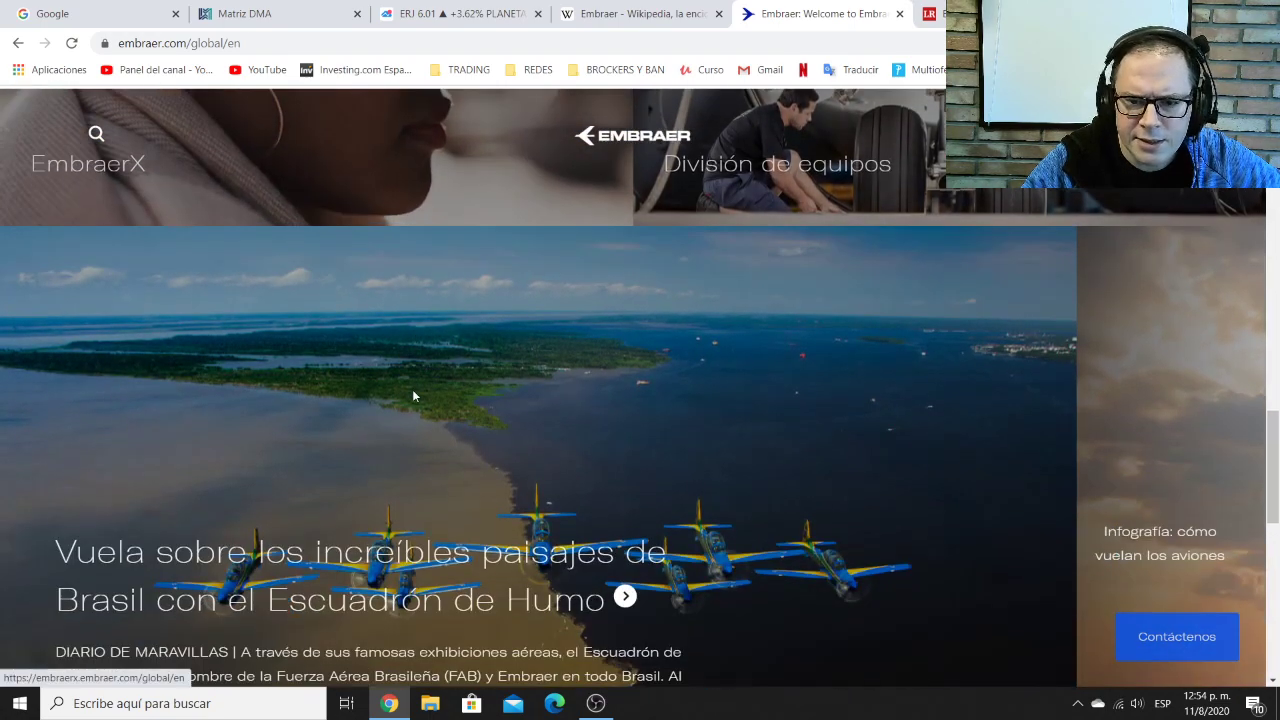
scroll(415, 393, down, 2)
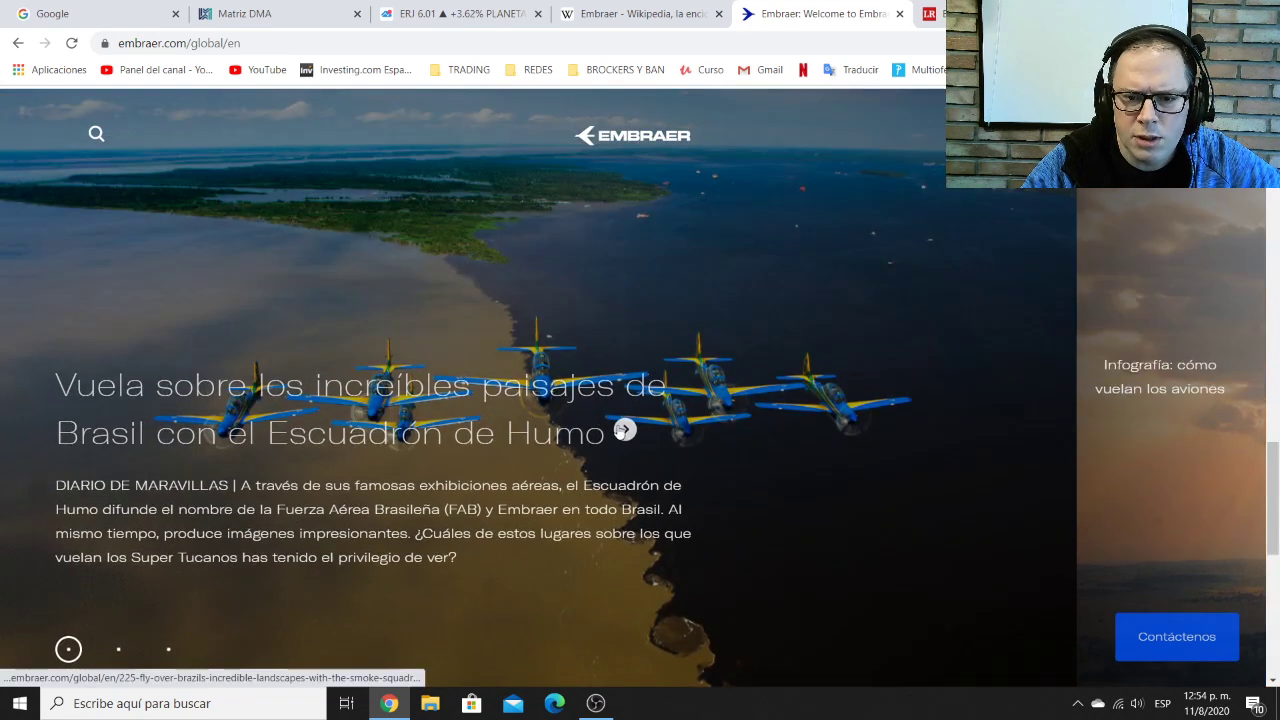
Open the Smoke Squadron article and look through its introduction, the map of Brazil and the first three landscapes
click(625, 429)
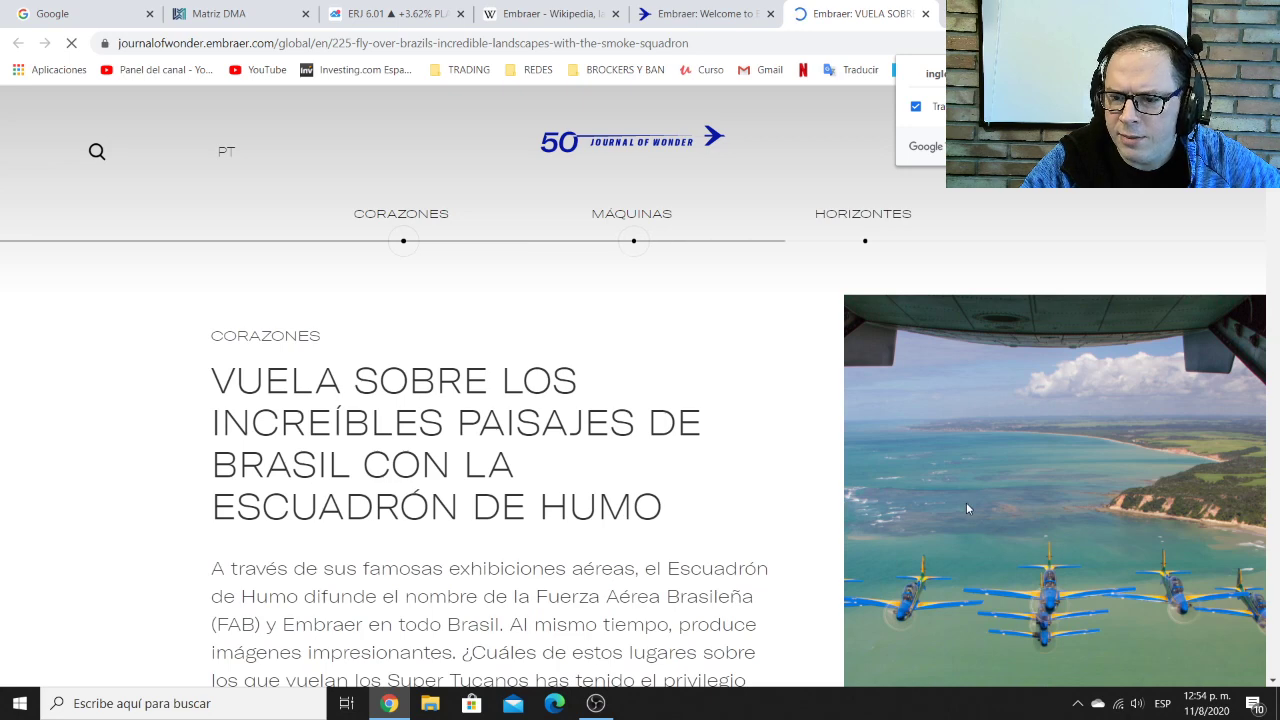
scroll(966, 508, down, 2)
scroll(845, 492, down, 2)
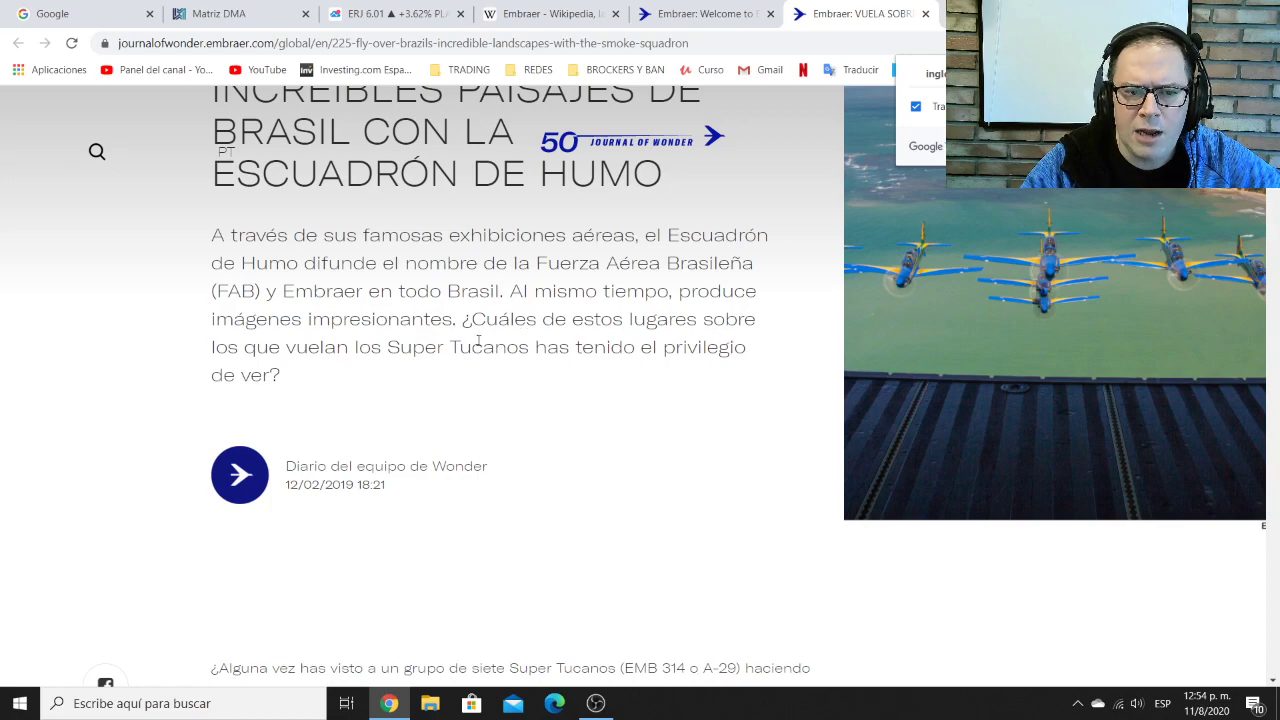
scroll(479, 341, down, 8)
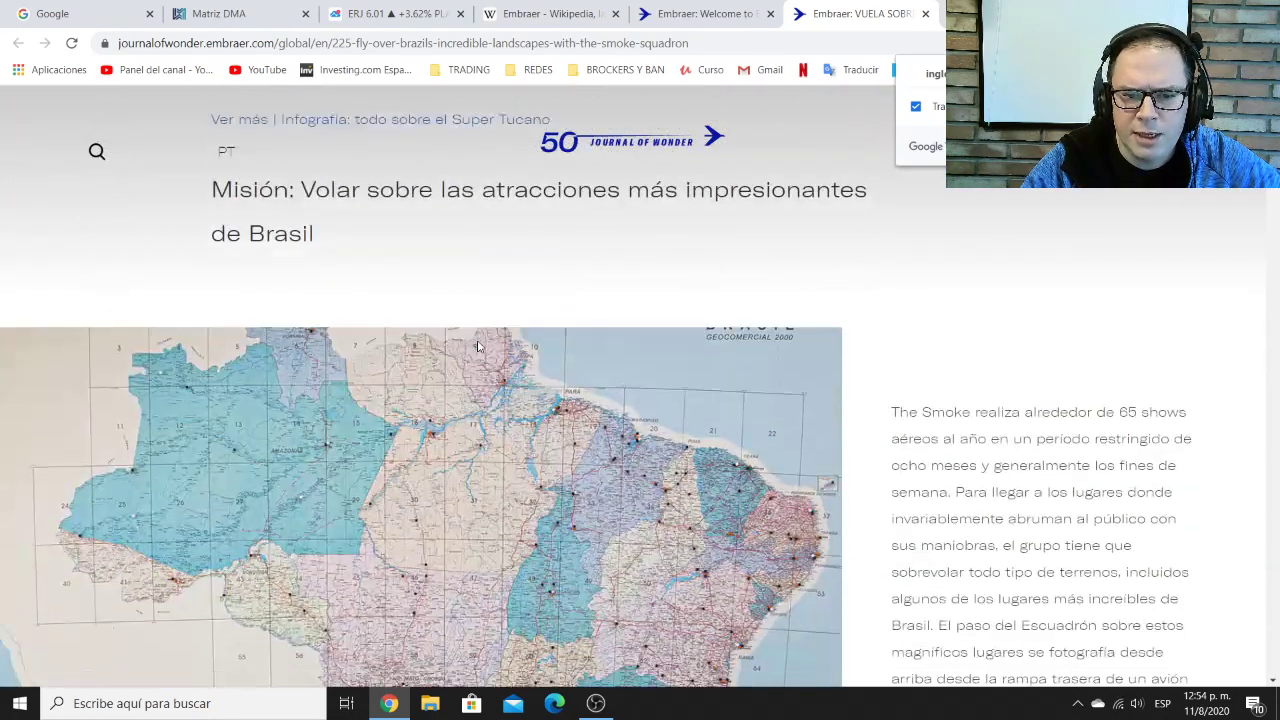
scroll(477, 346, down, 15)
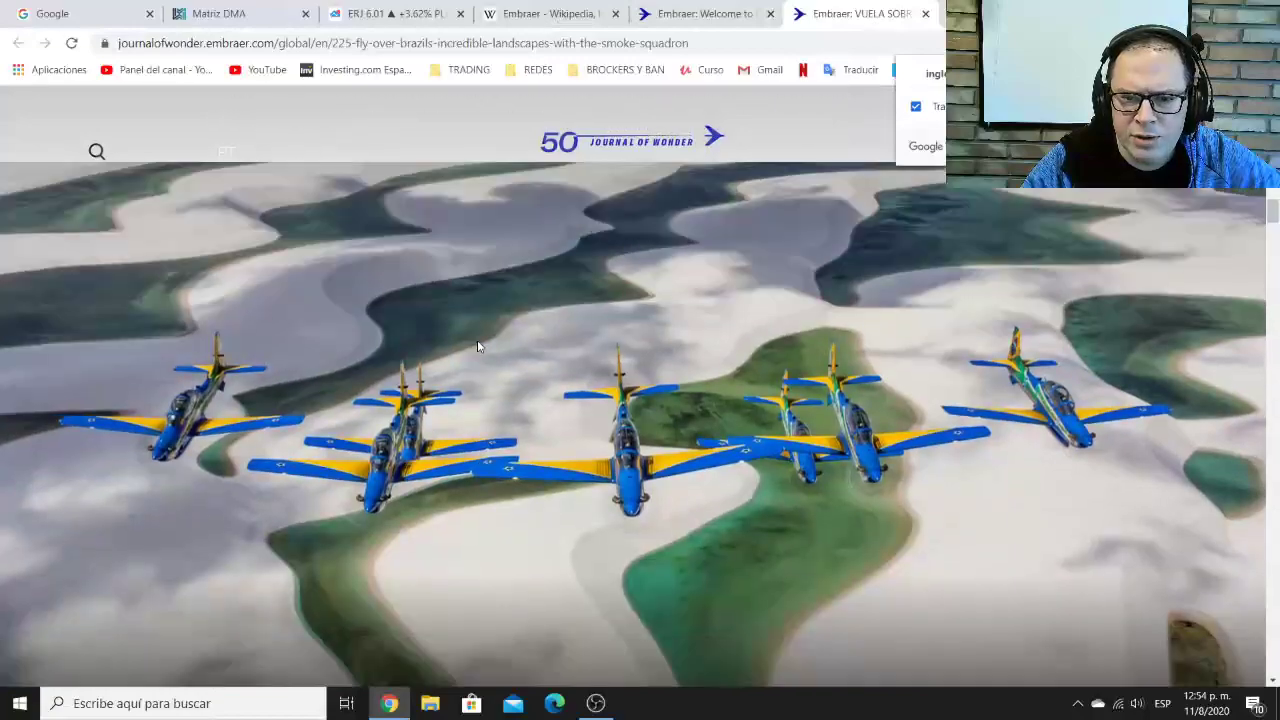
scroll(477, 346, down, 10)
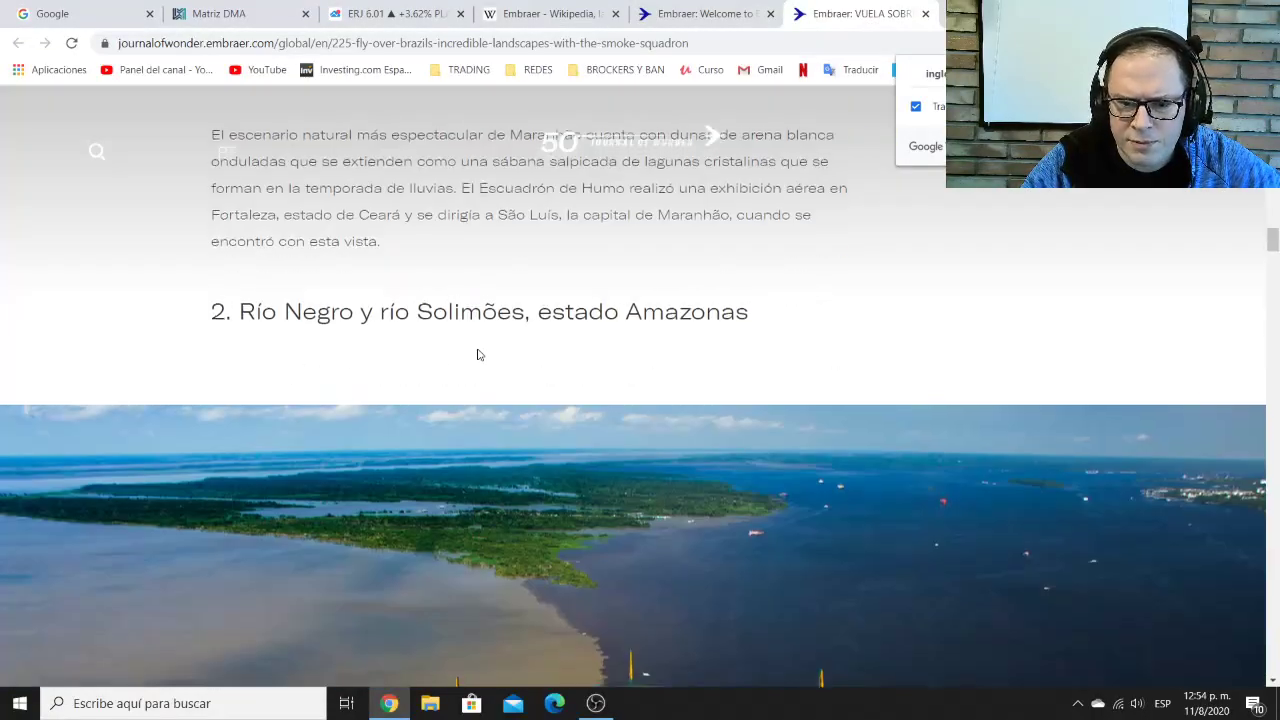
scroll(478, 354, down, 10)
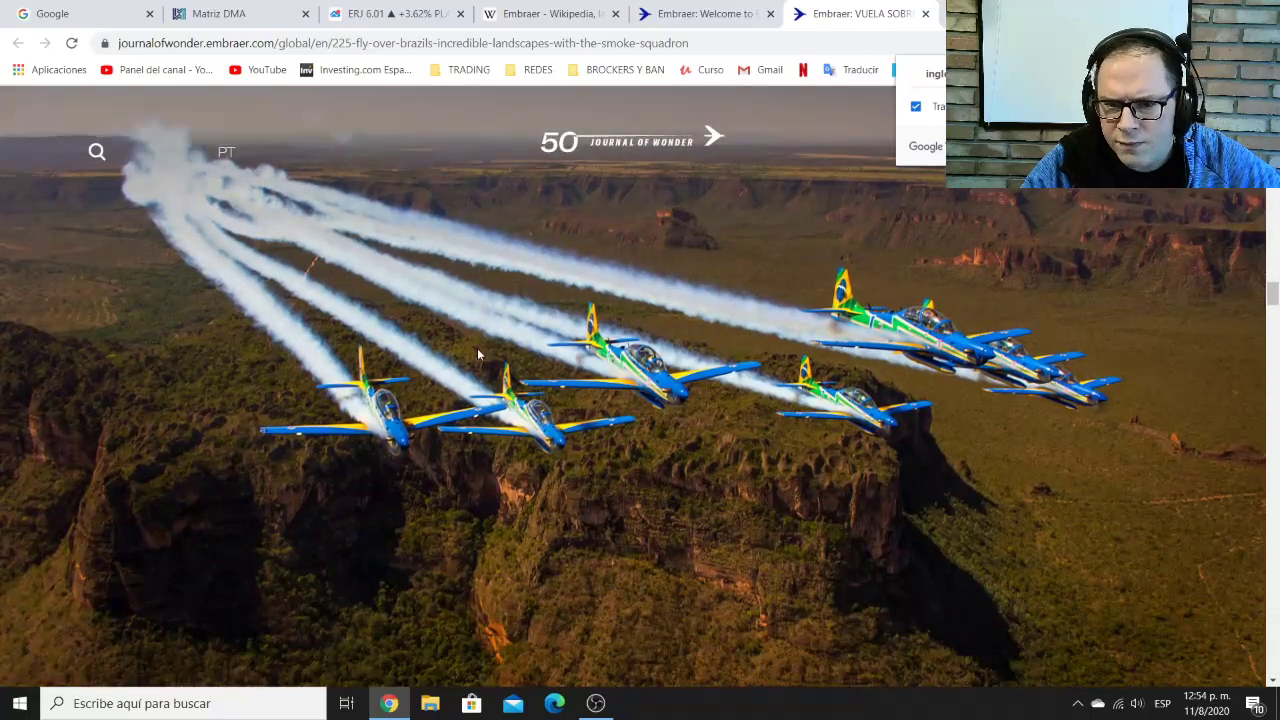
scroll(478, 354, down, 2)
scroll(478, 354, up, 2)
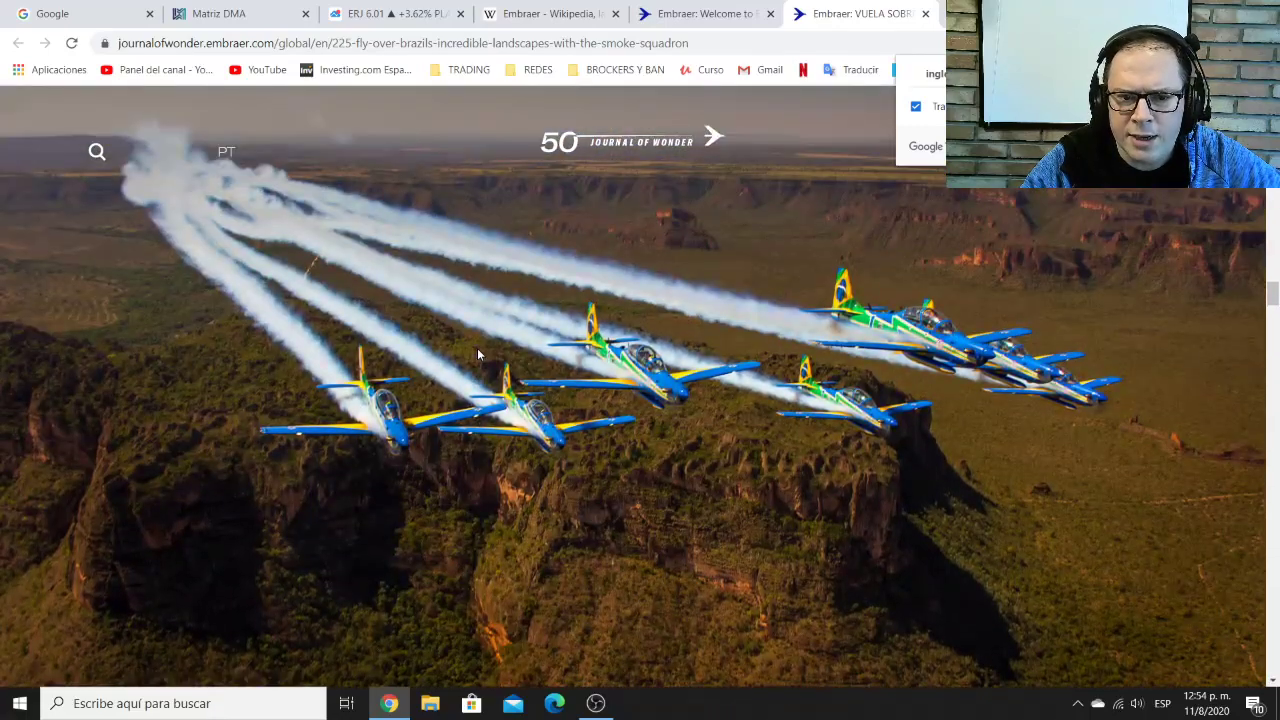
Examine the Jericoacoara section of the article and continue to the aerial photo of the coastal city
scroll(477, 354, down, 7)
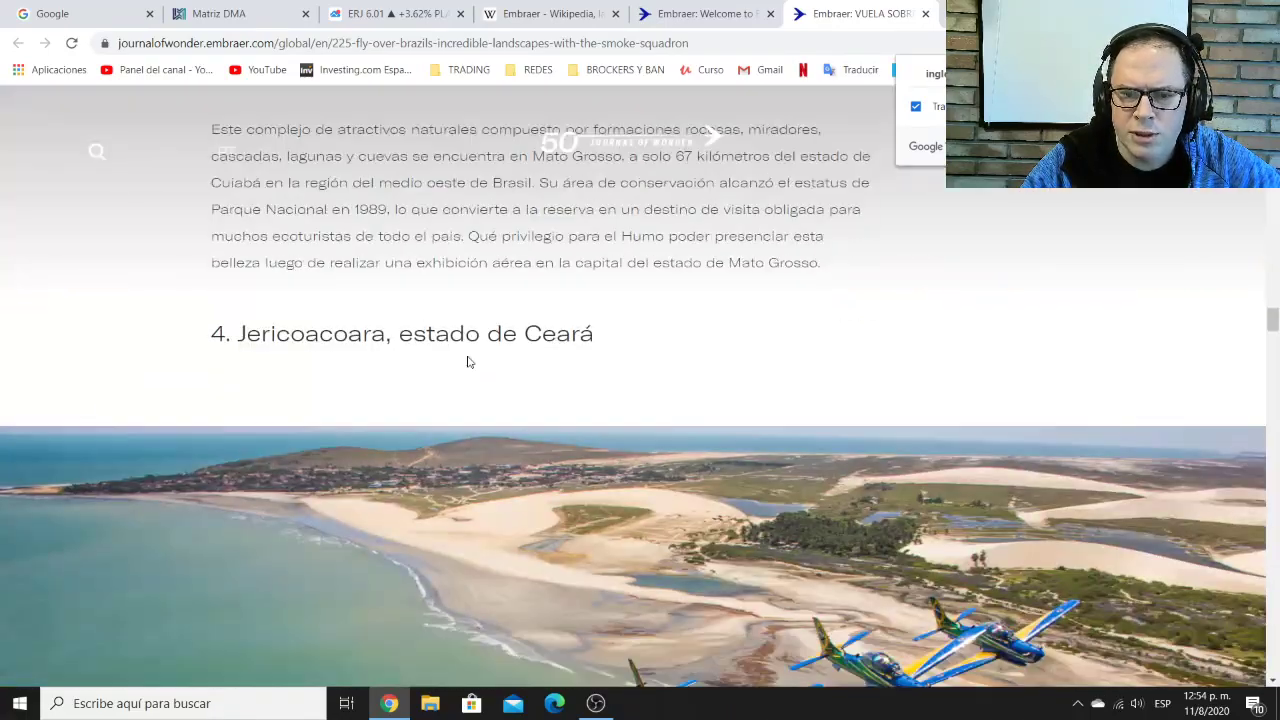
scroll(468, 362, down, 1)
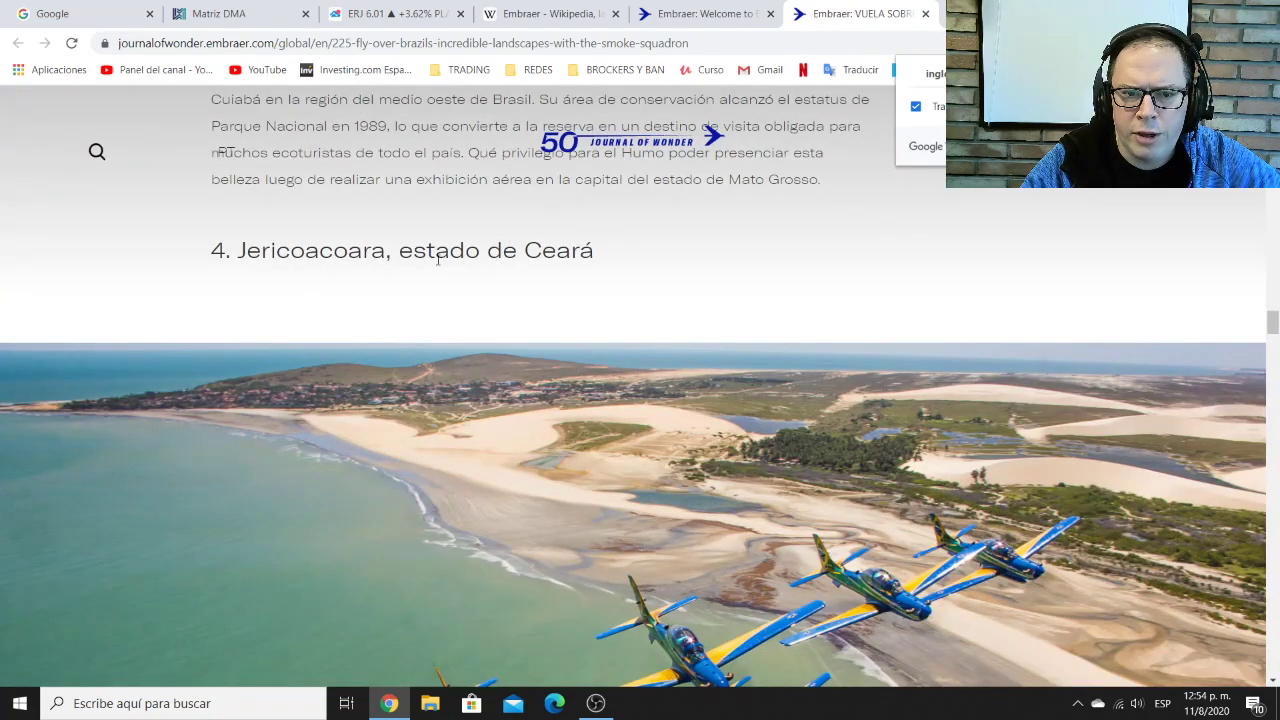
scroll(460, 278, down, 3)
scroll(486, 297, up, 3)
scroll(550, 320, down, 2)
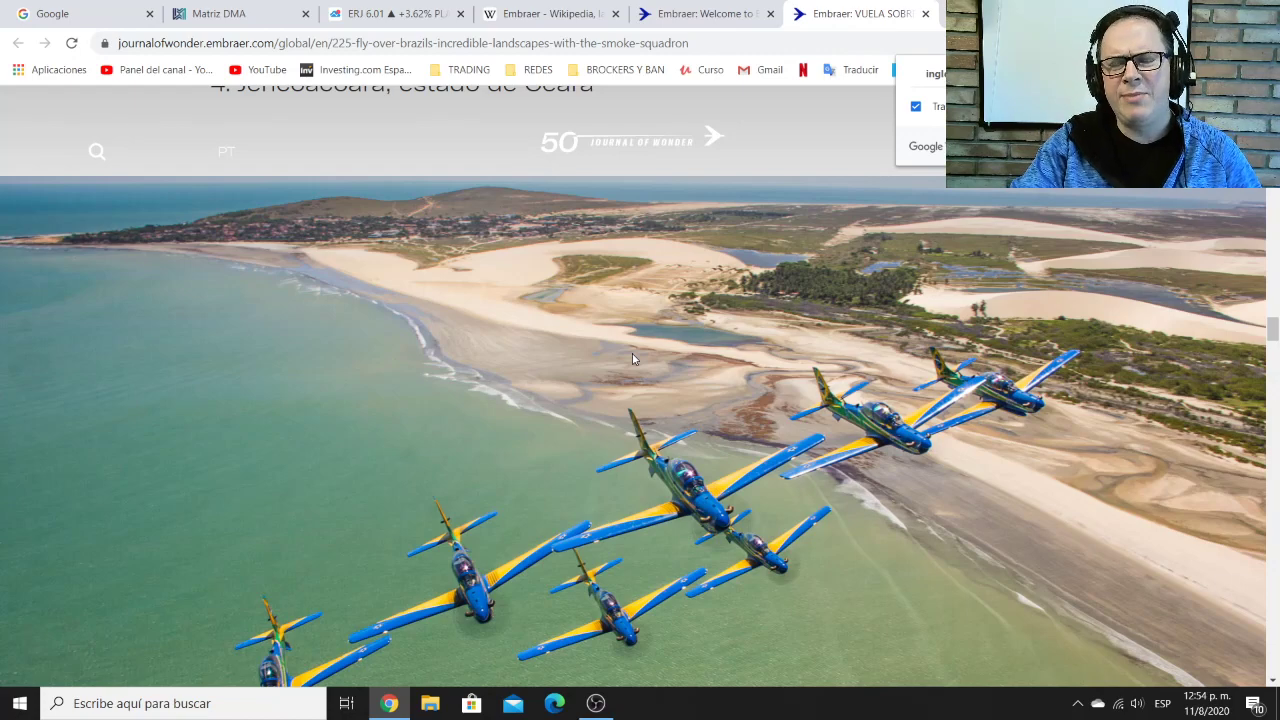
scroll(696, 343, down, 2)
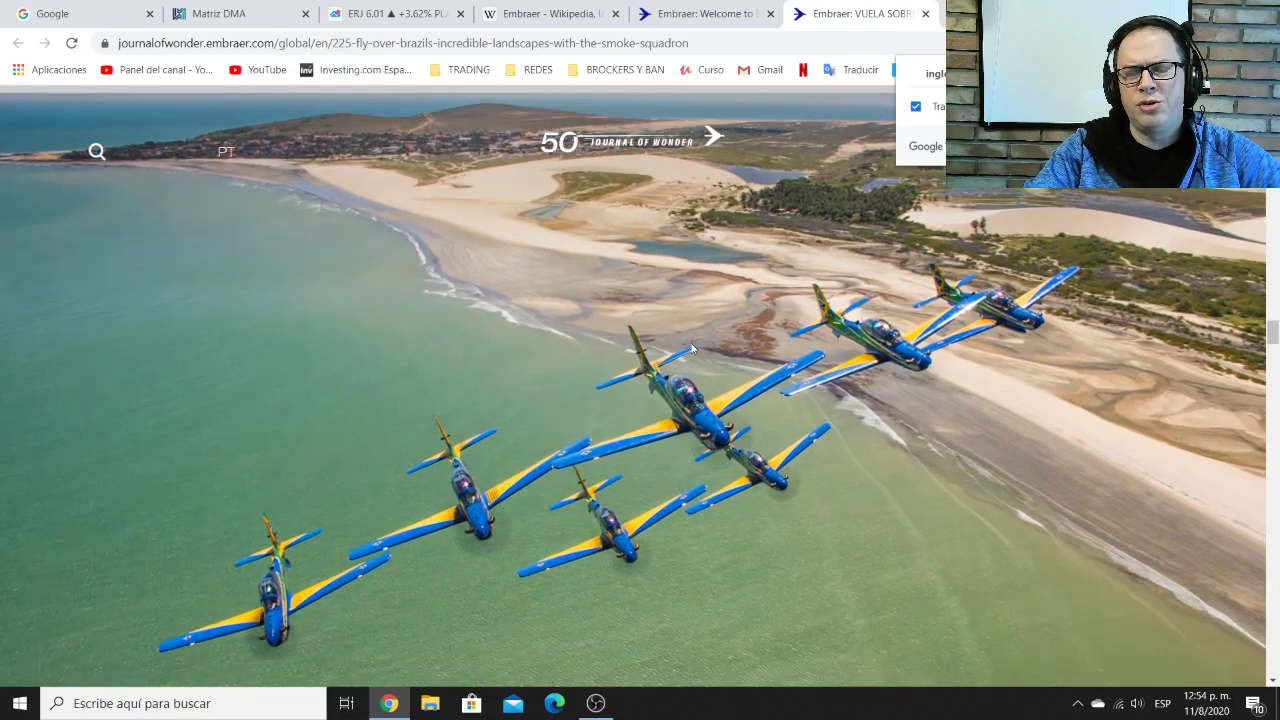
scroll(692, 347, up, 1)
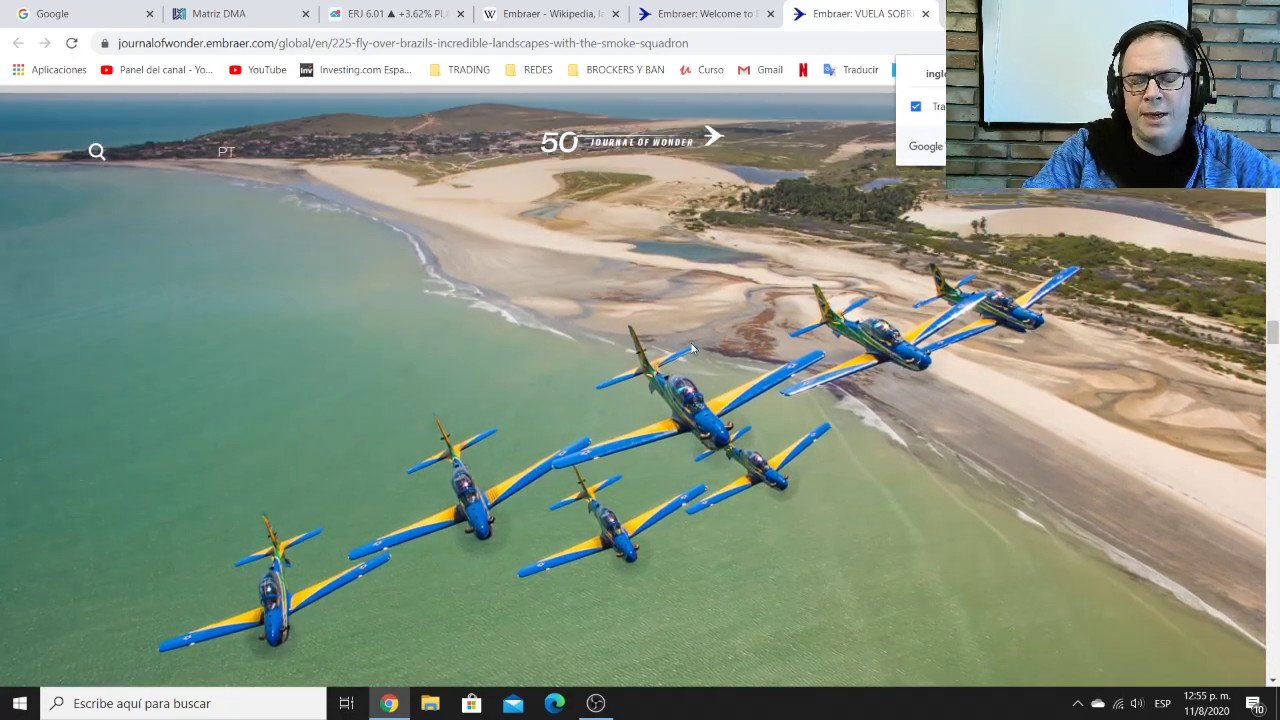
scroll(692, 348, up, 1)
scroll(692, 348, down, 6)
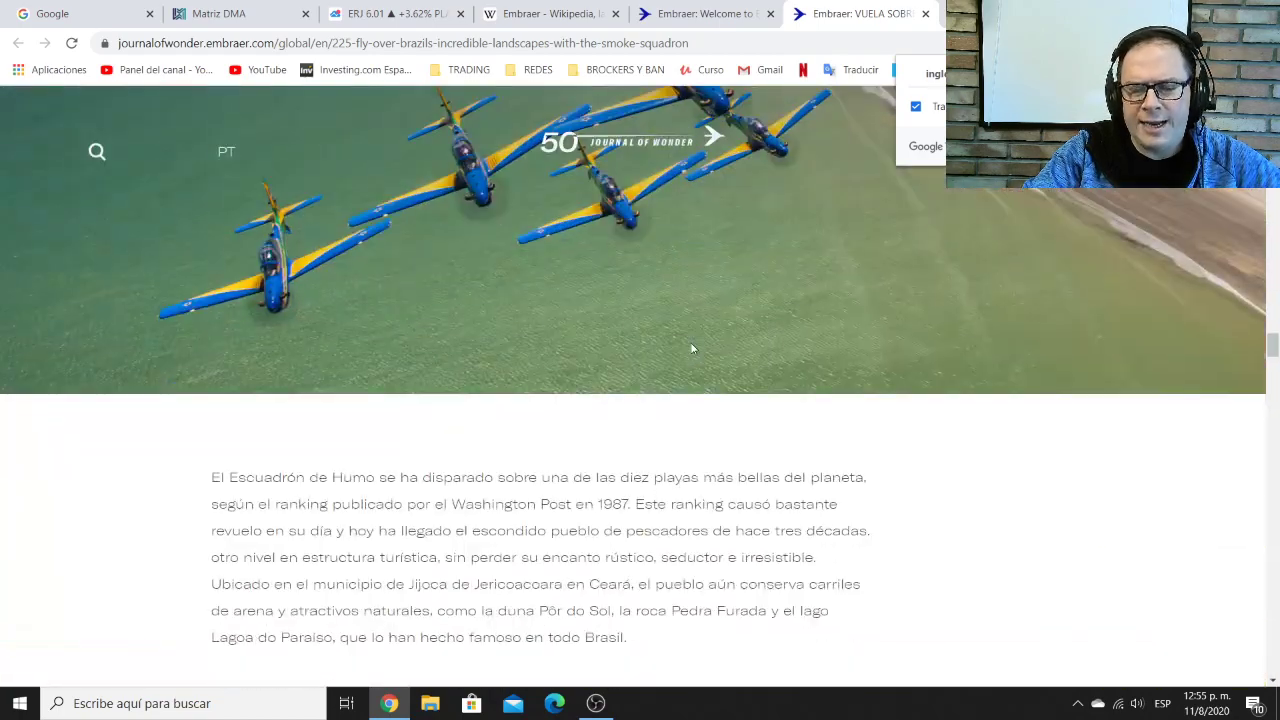
scroll(691, 348, down, 5)
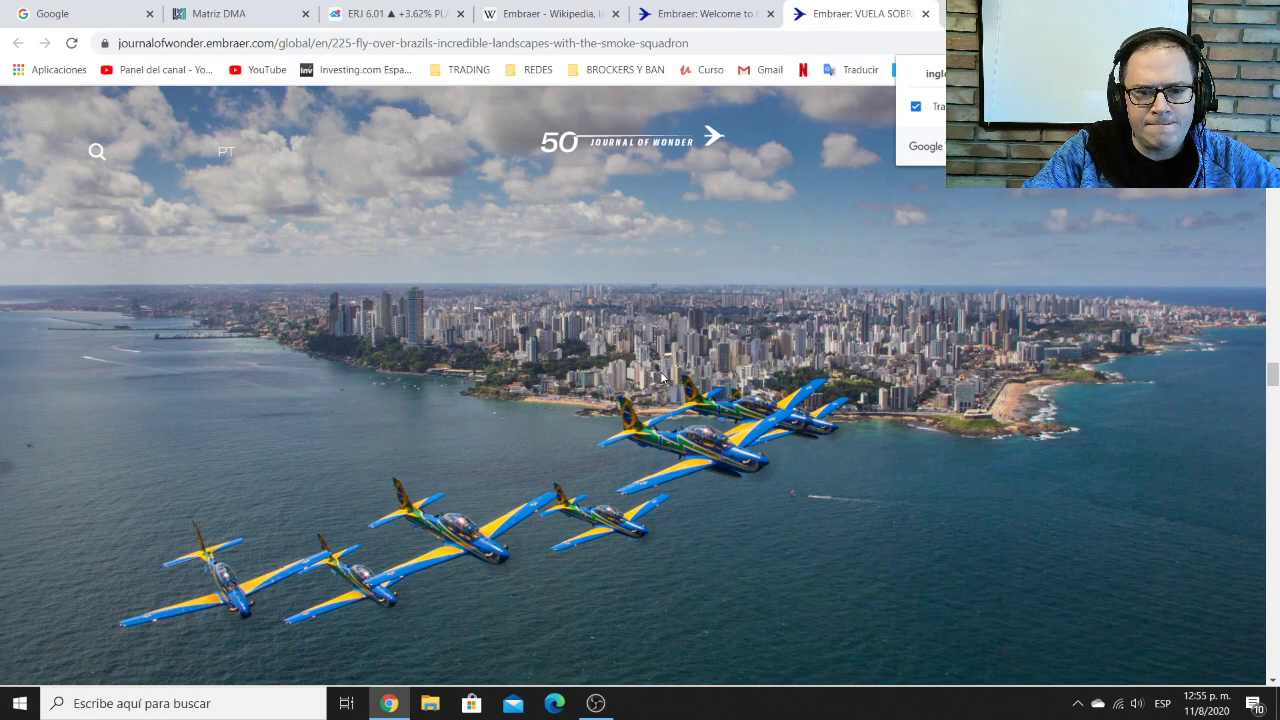
Look through the article's next landscapes, covering the Bahia capital, Porto de Galinhas and Manaus, with their aerial photos
scroll(662, 377, down, 2)
scroll(662, 377, up, 1)
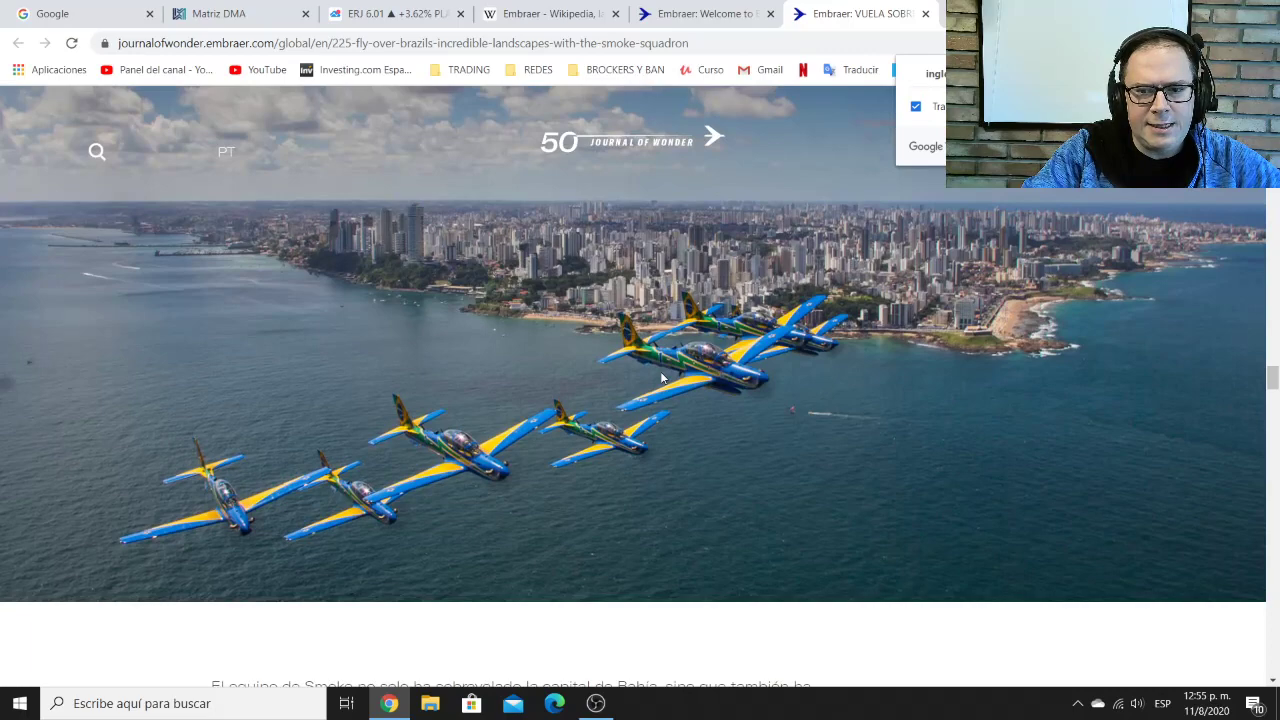
scroll(741, 426, down, 8)
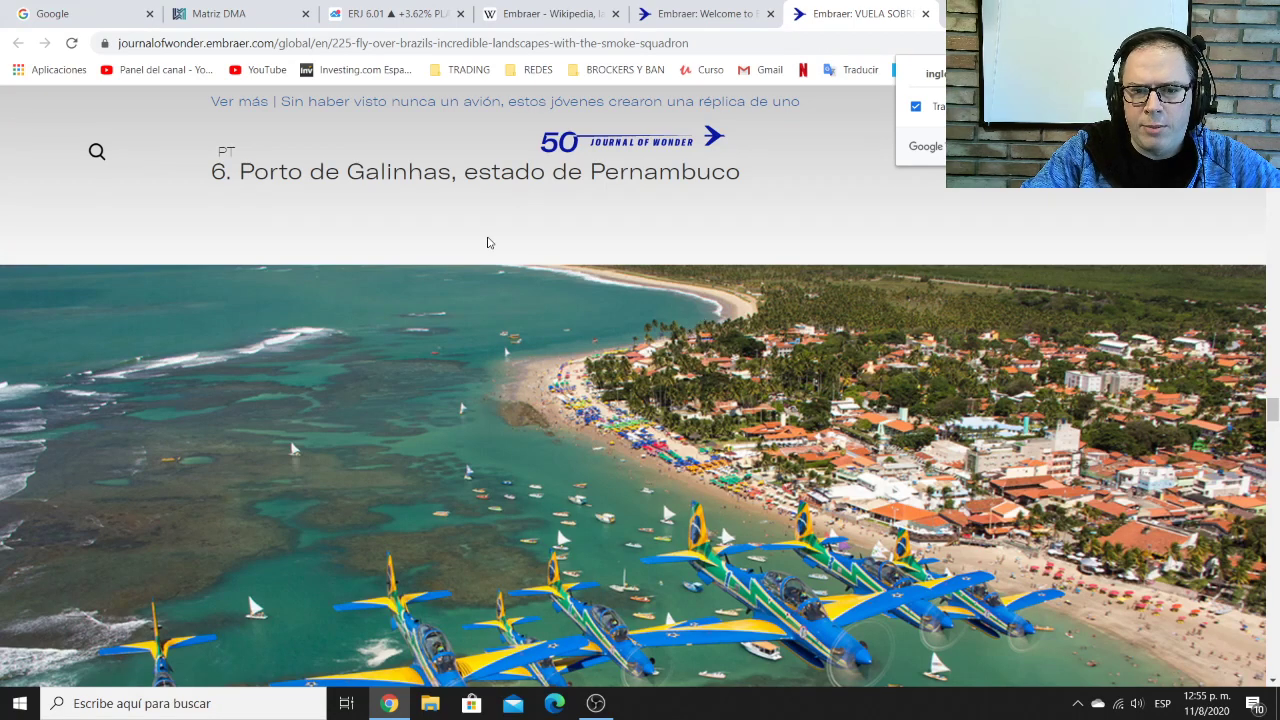
scroll(718, 362, down, 3)
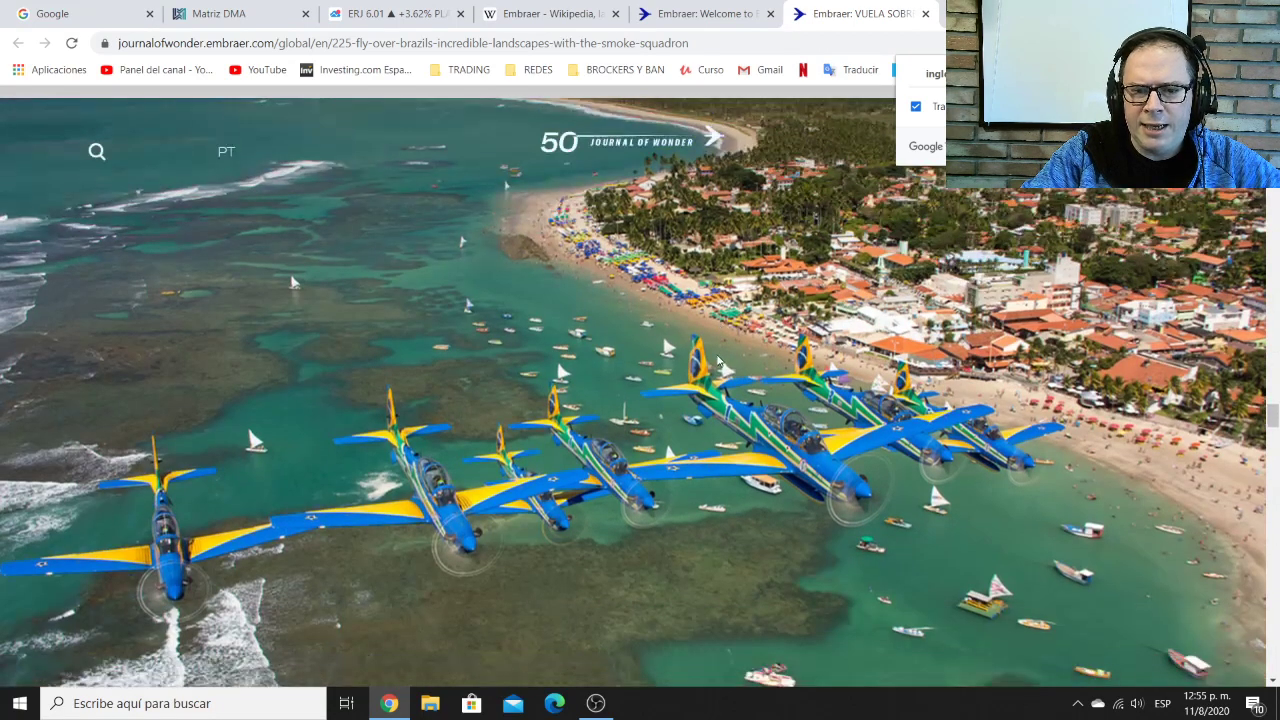
scroll(715, 362, down, 8)
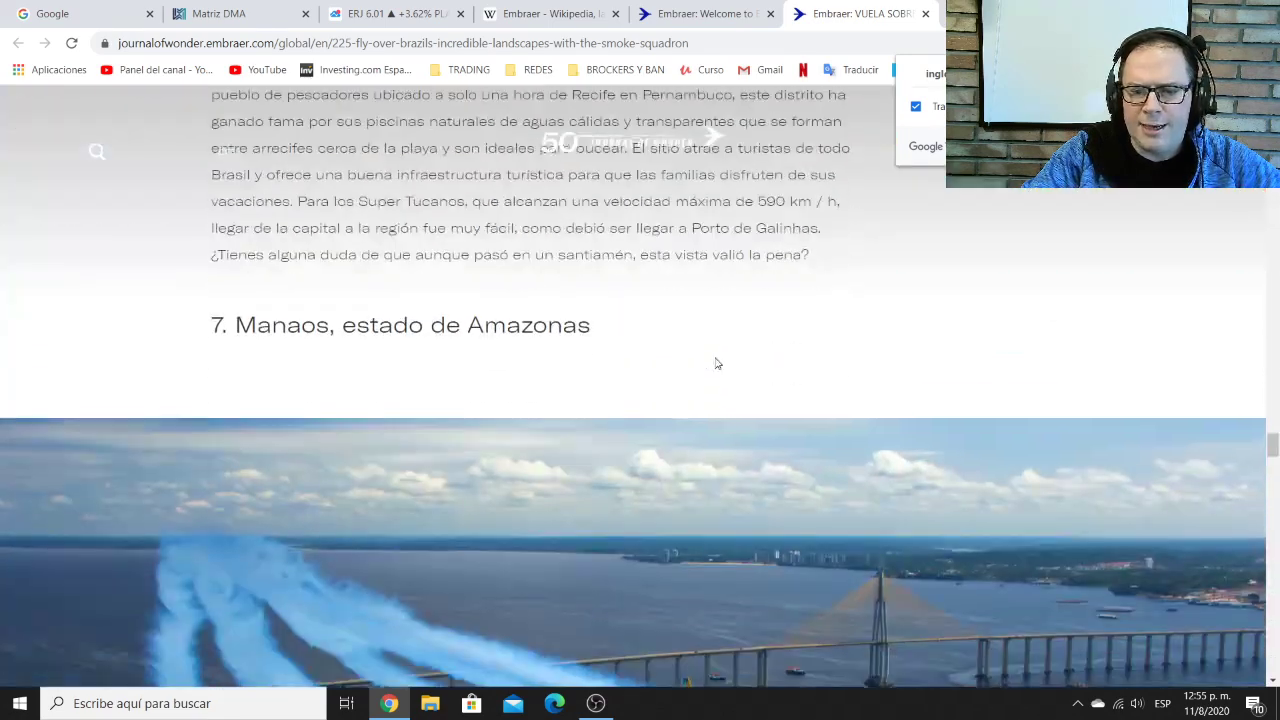
scroll(715, 360, down, 10)
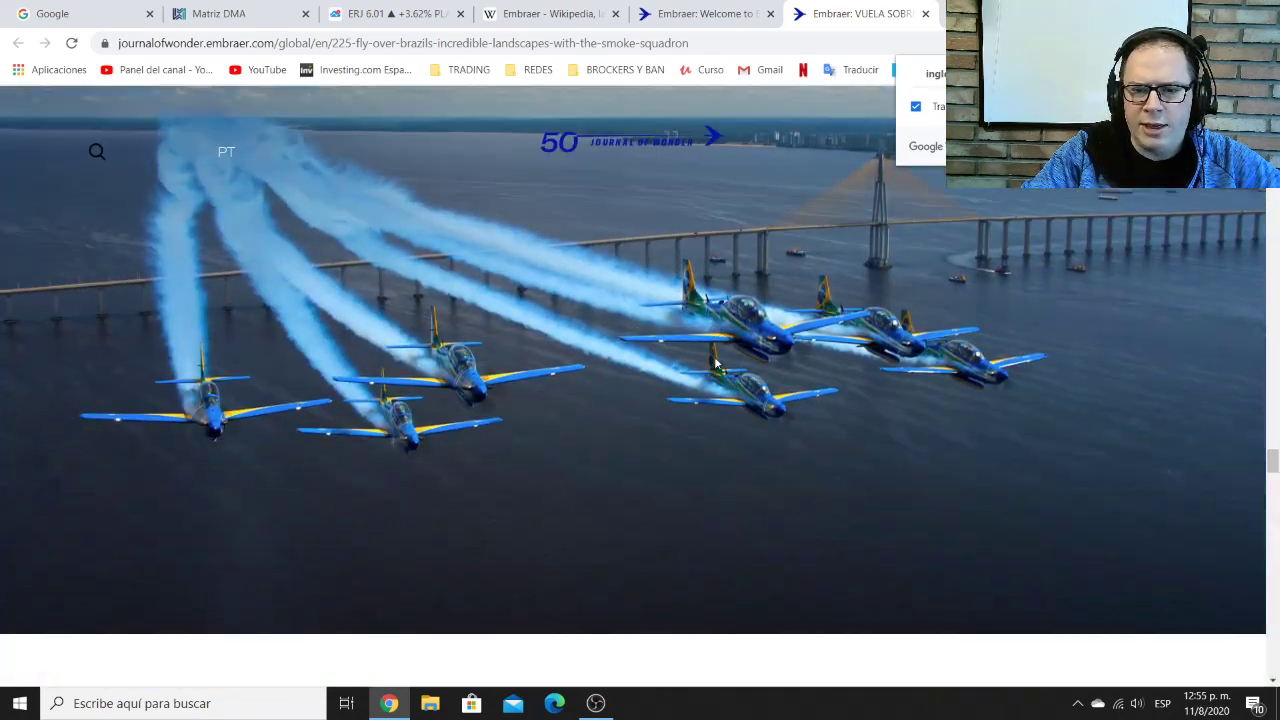
scroll(716, 360, down, 6)
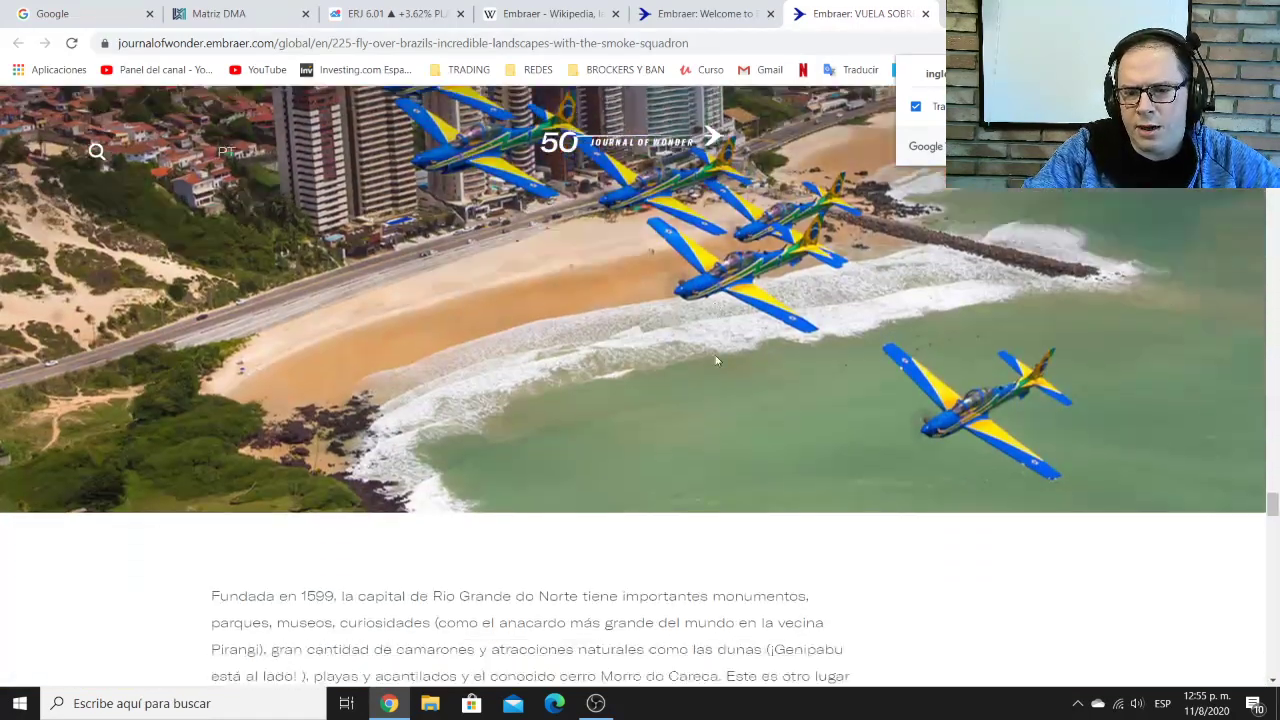
Examine the article's sections and aerial photos for Natal, Fortaleza and Rio de Janeiro
scroll(715, 362, up, 5)
scroll(715, 361, up, 1)
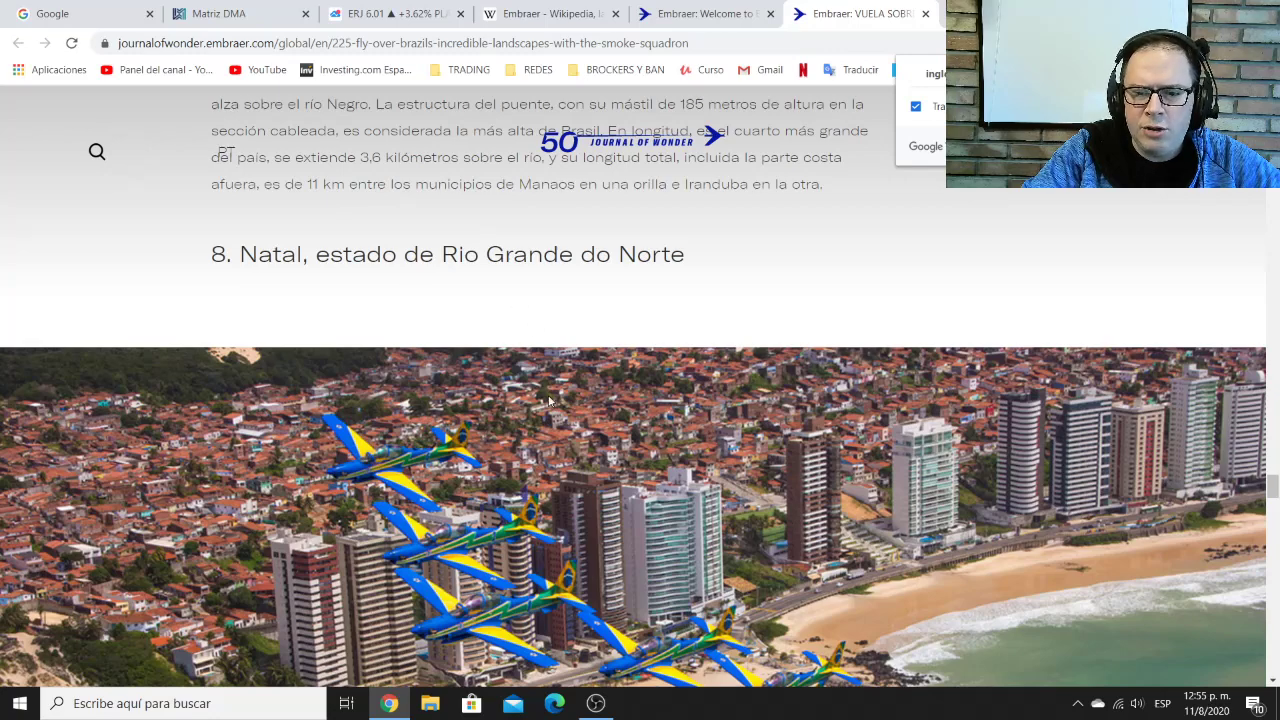
scroll(549, 400, down, 2)
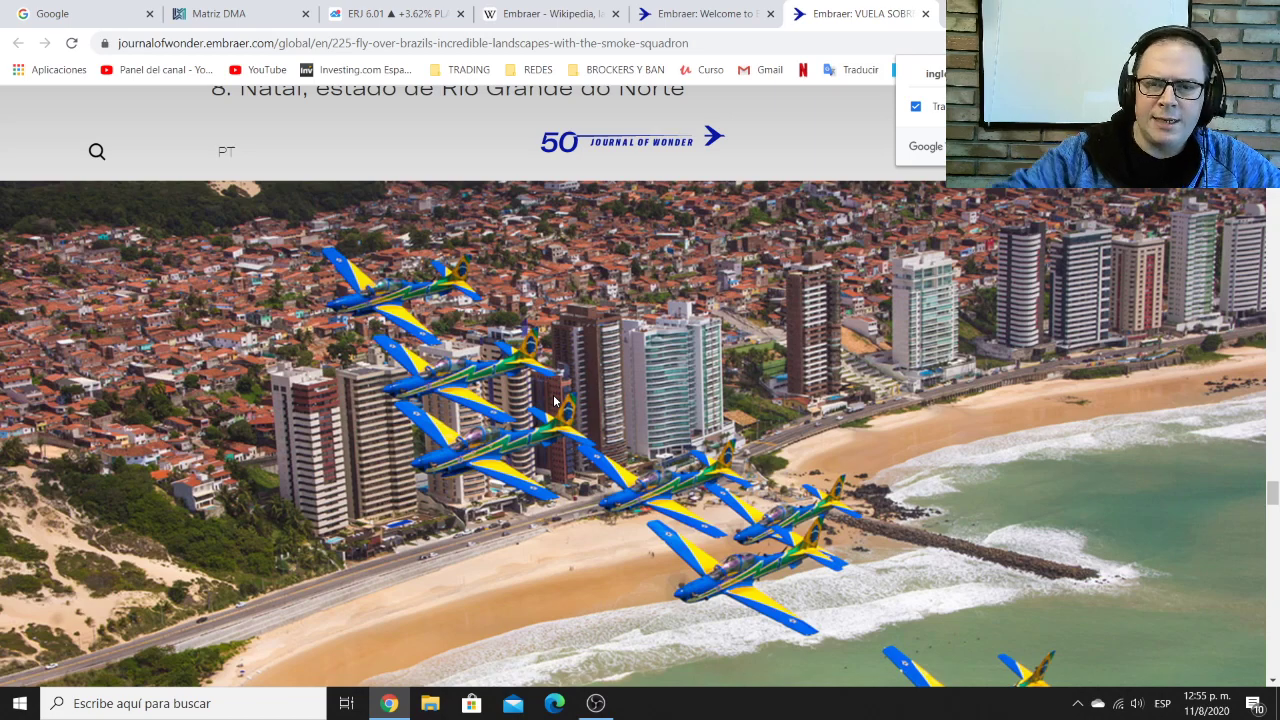
scroll(584, 442, down, 8)
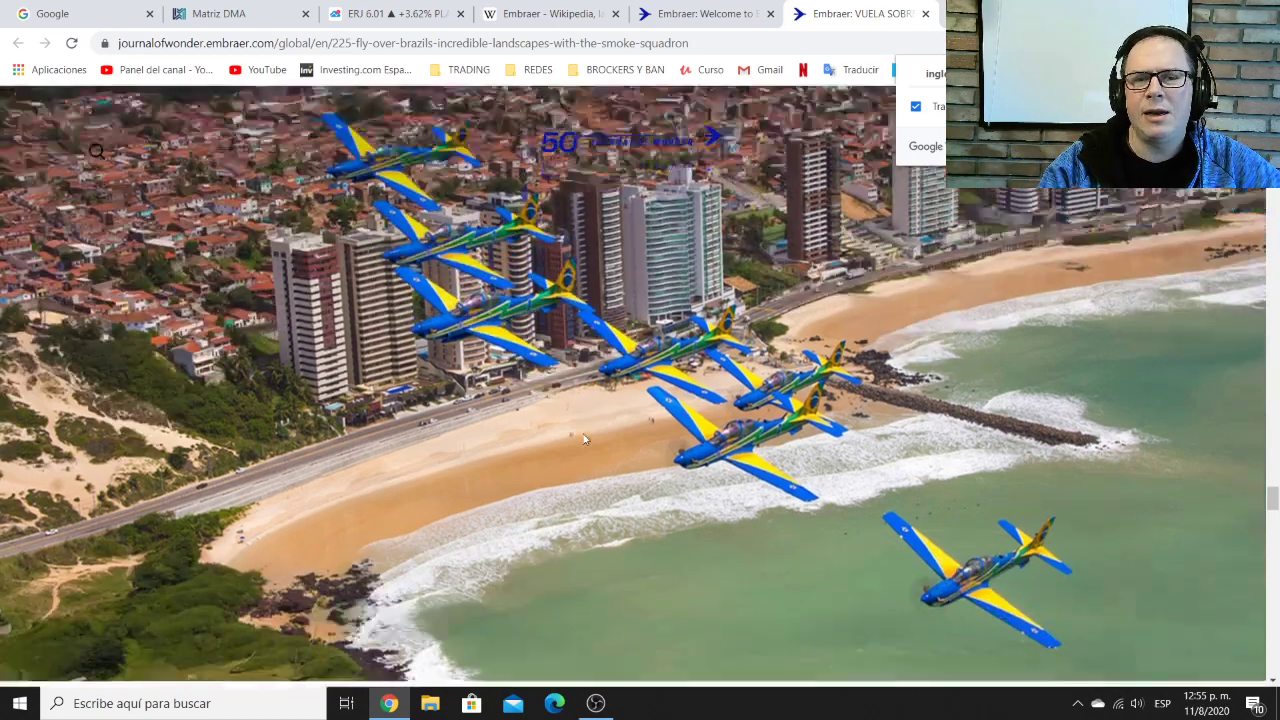
scroll(591, 476, down, 3)
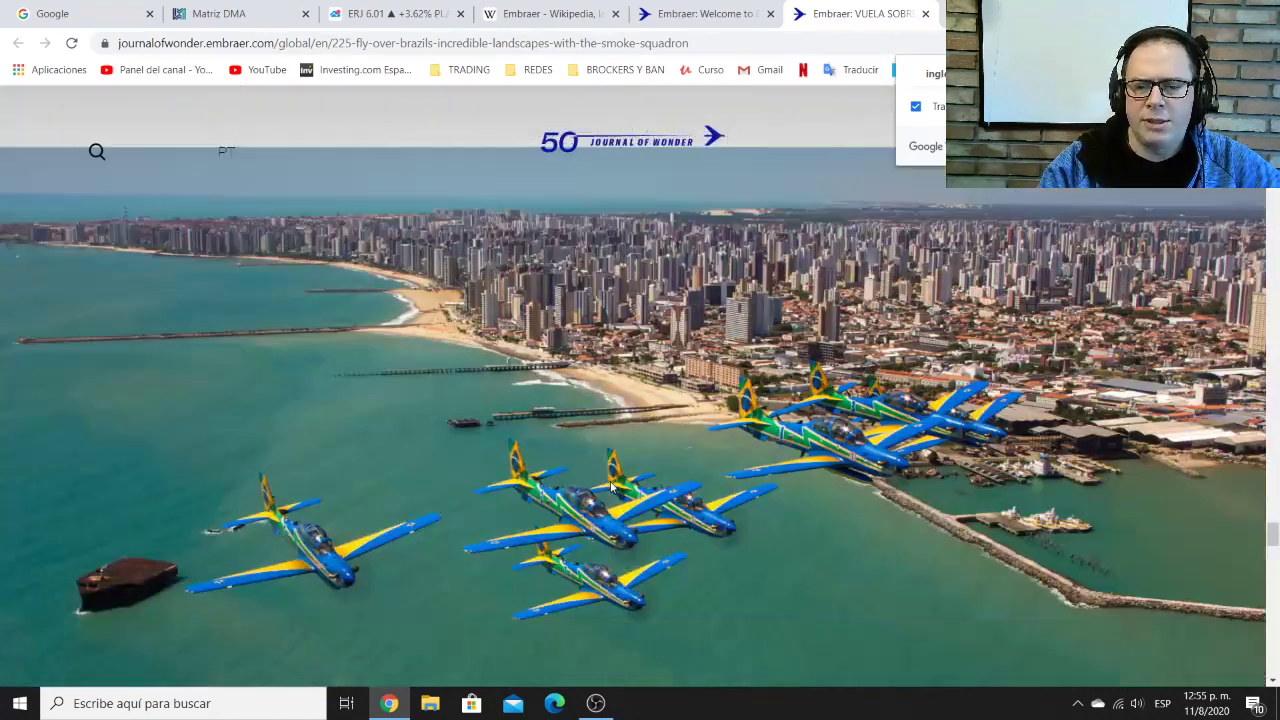
scroll(580, 480, up, 3)
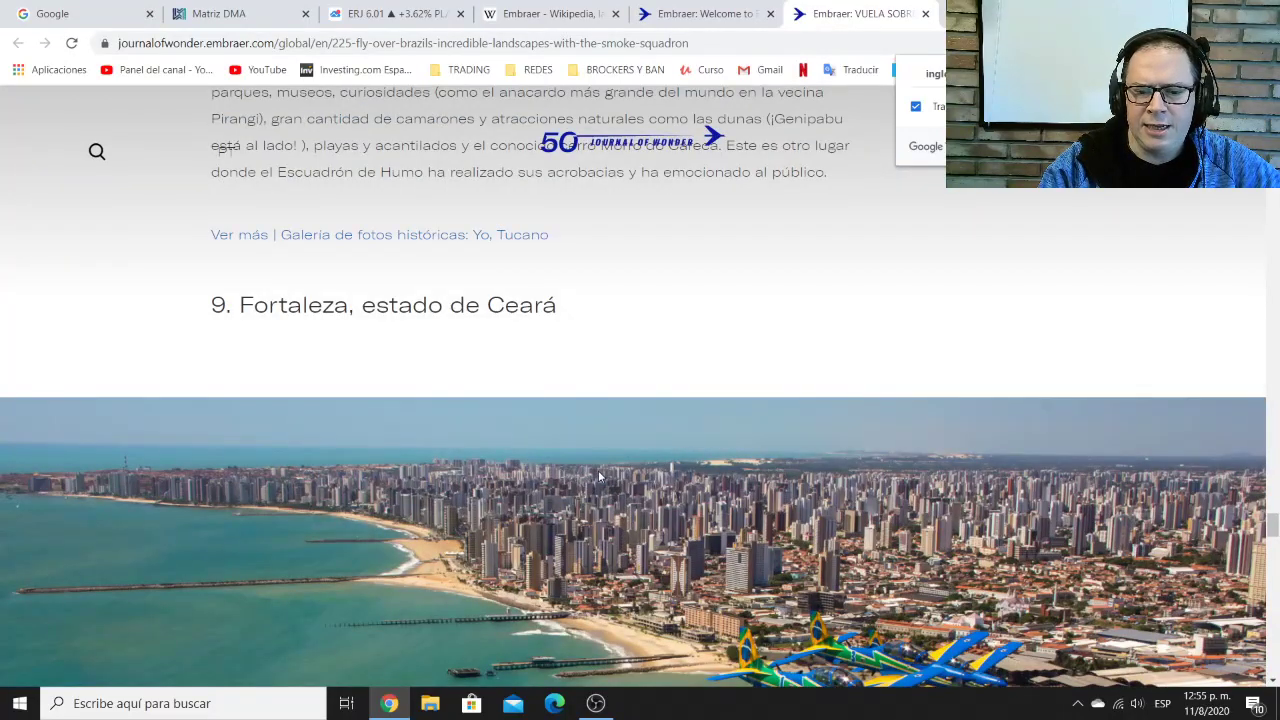
scroll(598, 470, down, 5)
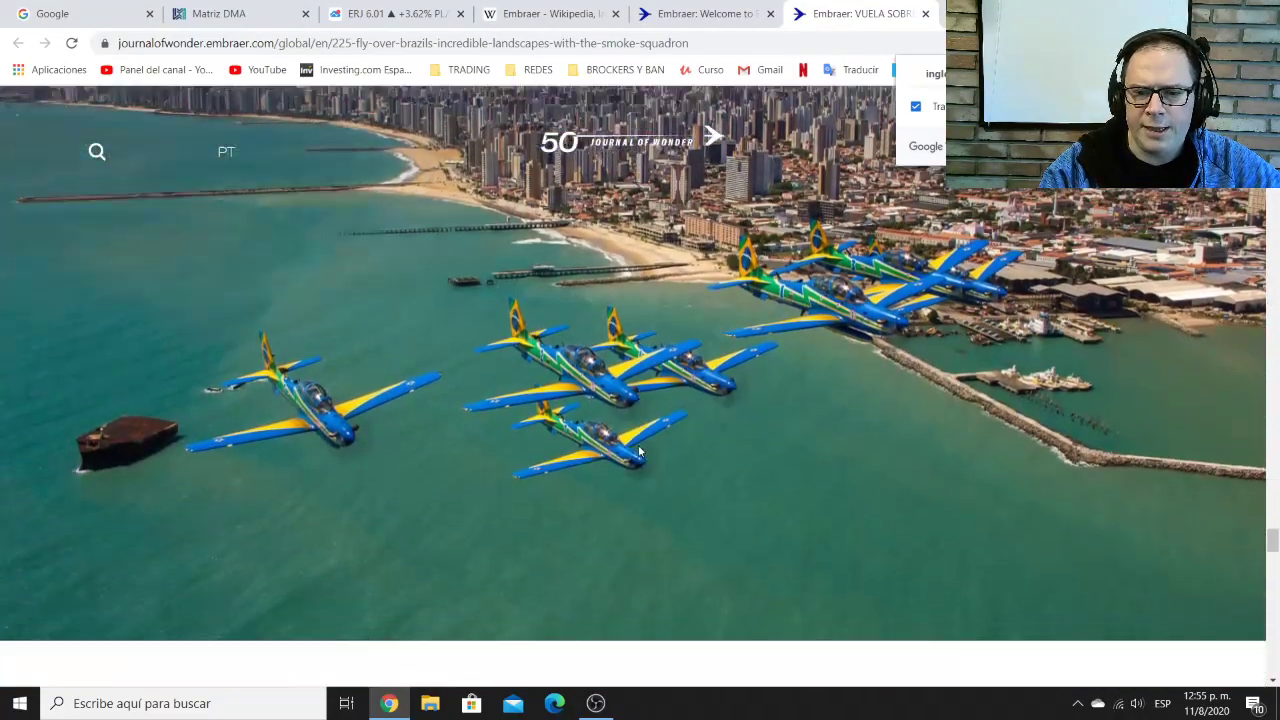
scroll(640, 452, down, 7)
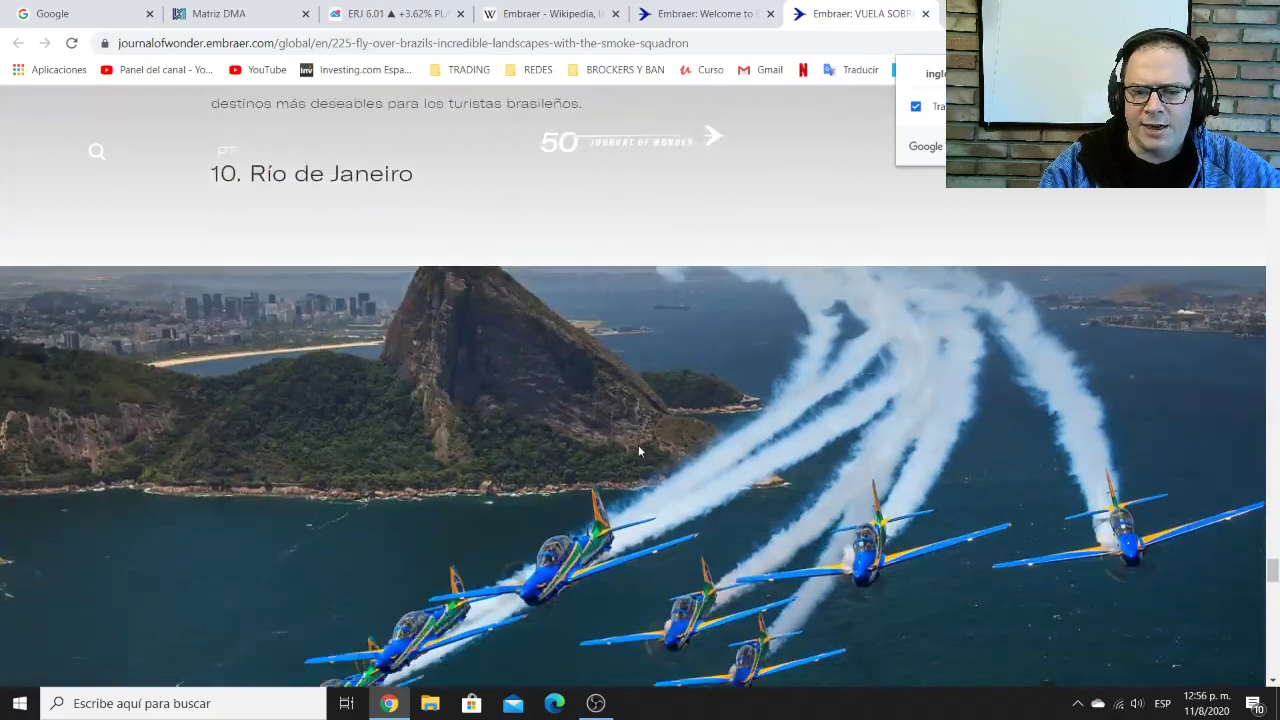
scroll(638, 451, down, 2)
scroll(641, 451, down, 3)
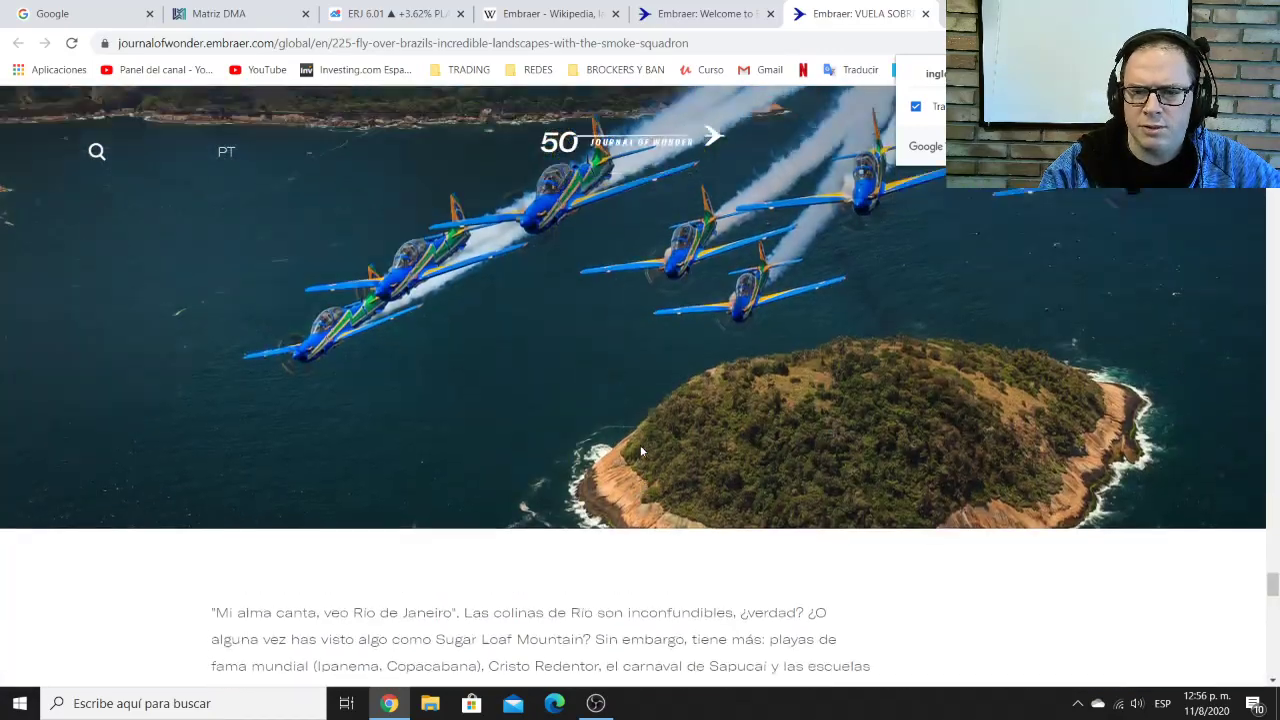
scroll(736, 288, up, 1)
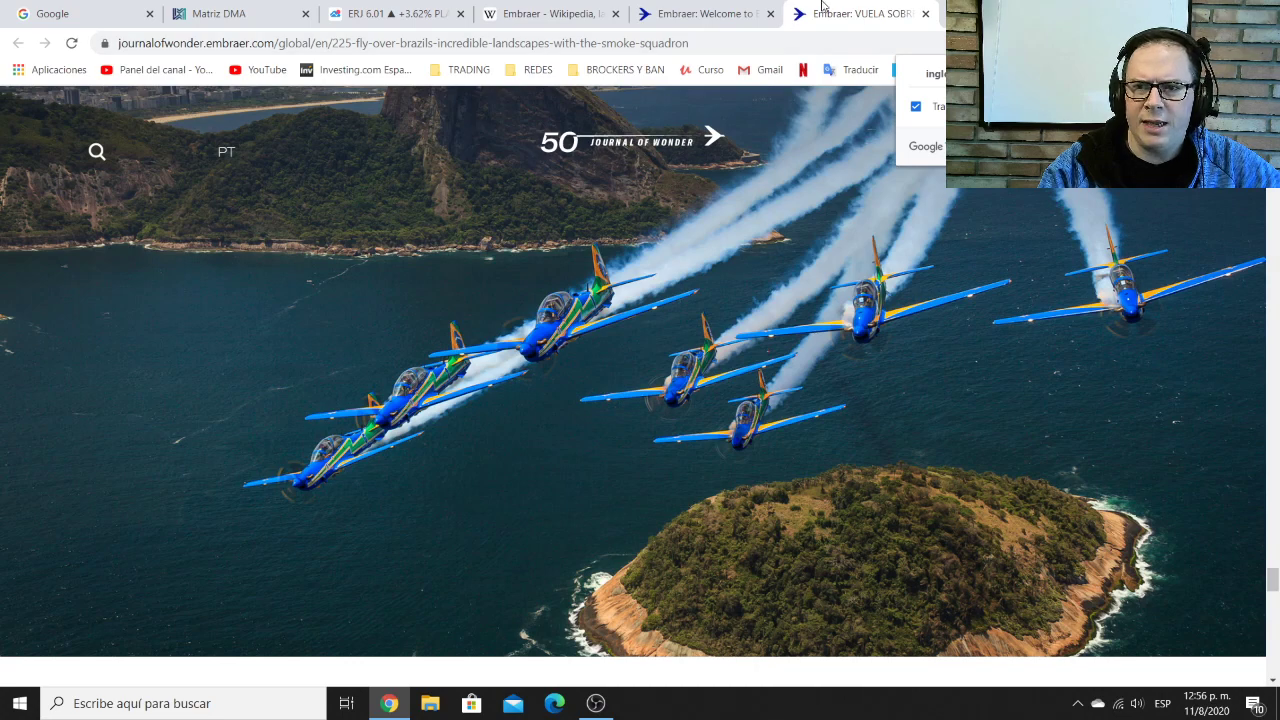
Switch to La República's Embraer news page and read the most recent headlines from the start of the list
key(ctrl+Tab)
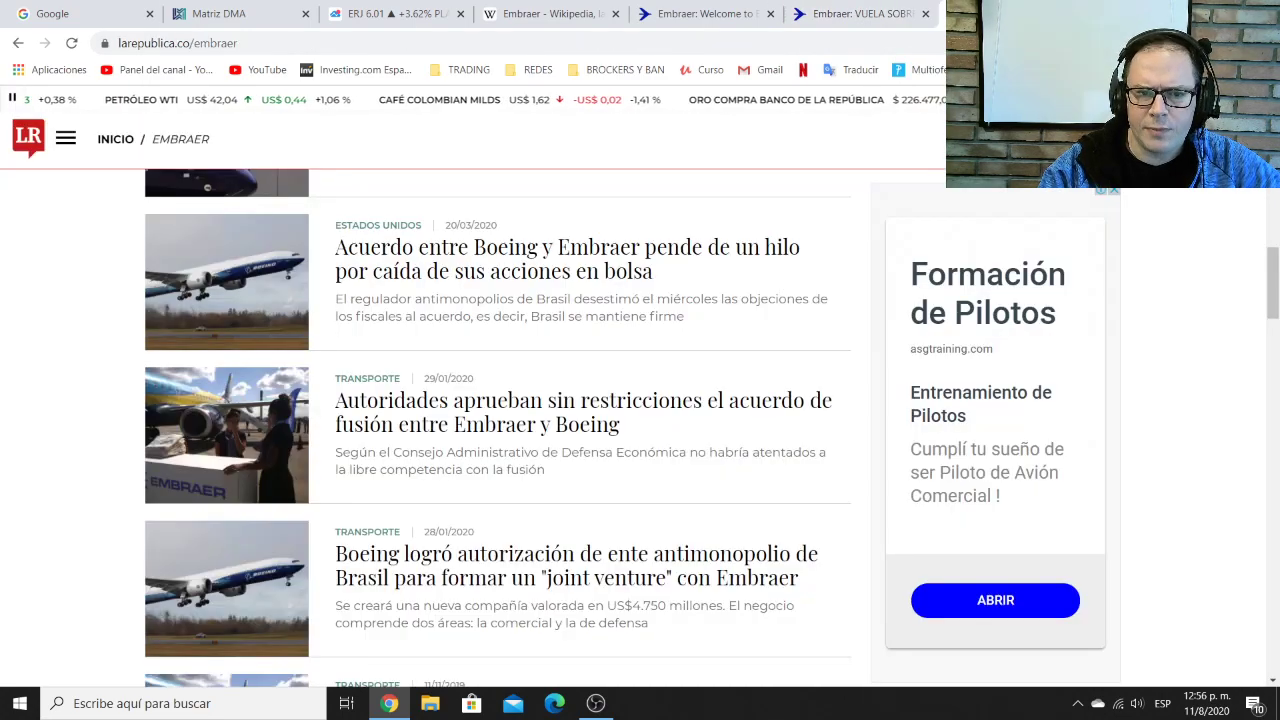
scroll(900, 217, up, 15)
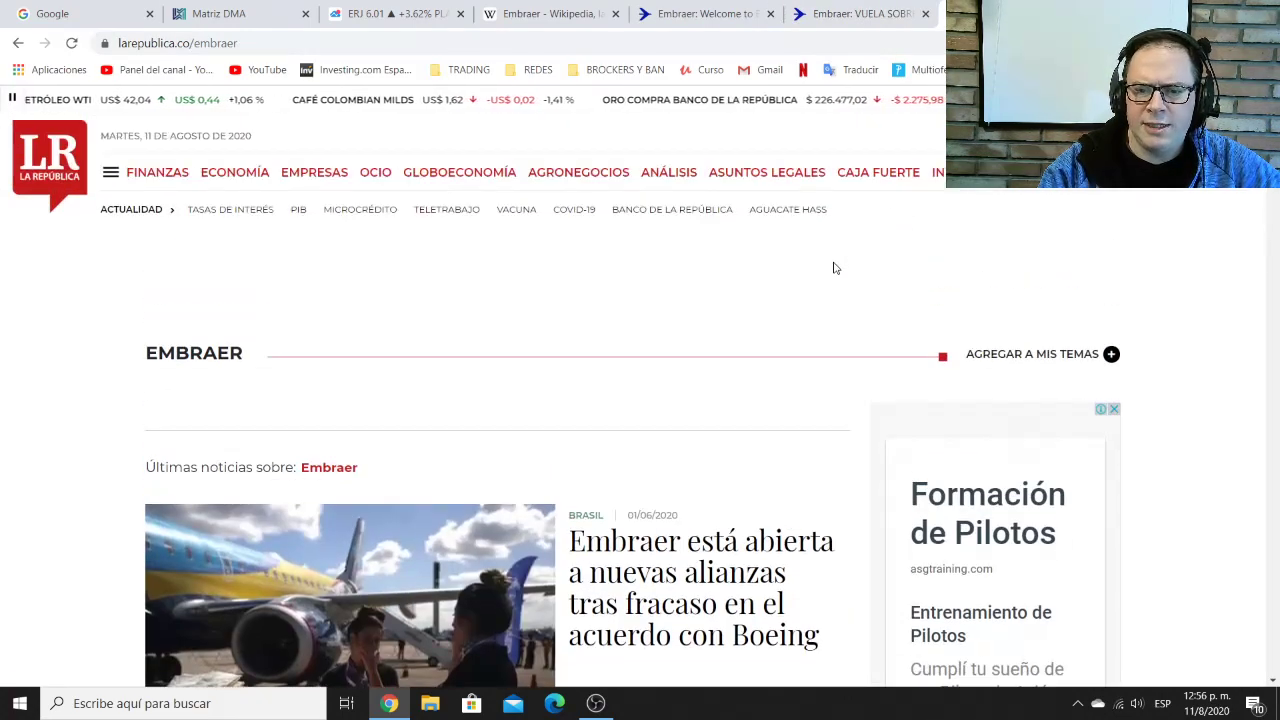
scroll(835, 267, down, 3)
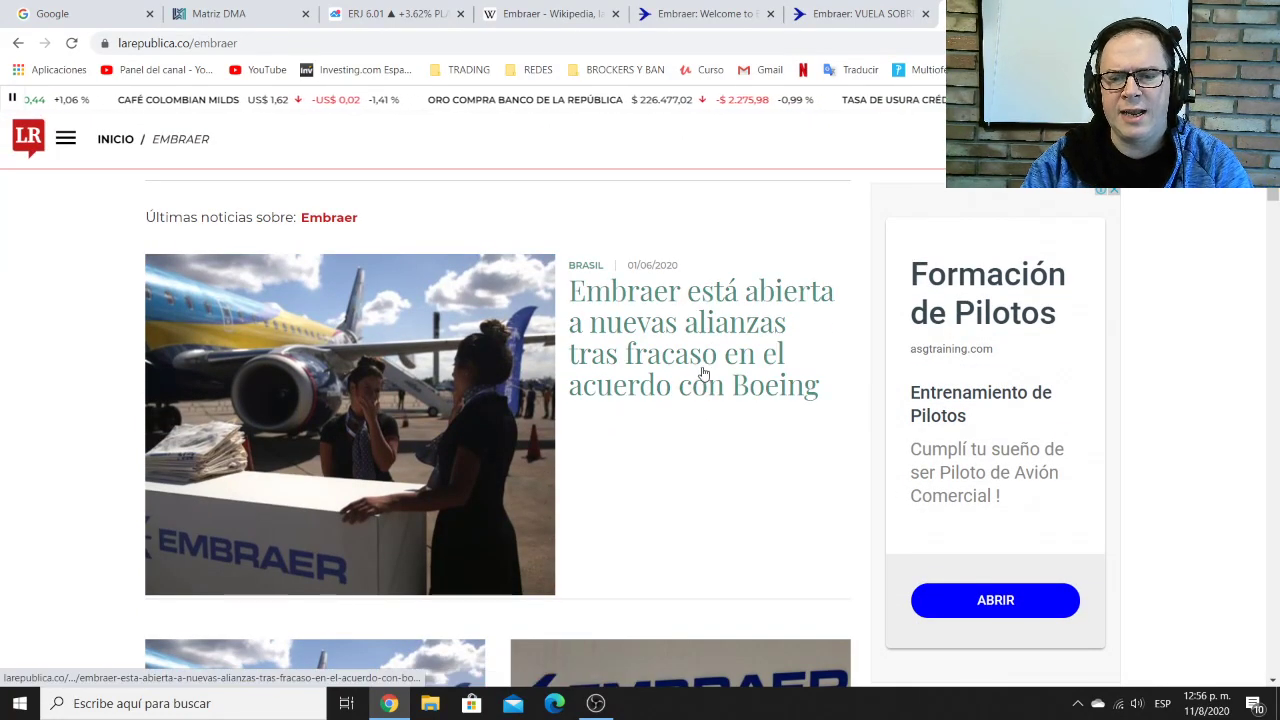
scroll(688, 400, up, 2)
scroll(689, 401, down, 4)
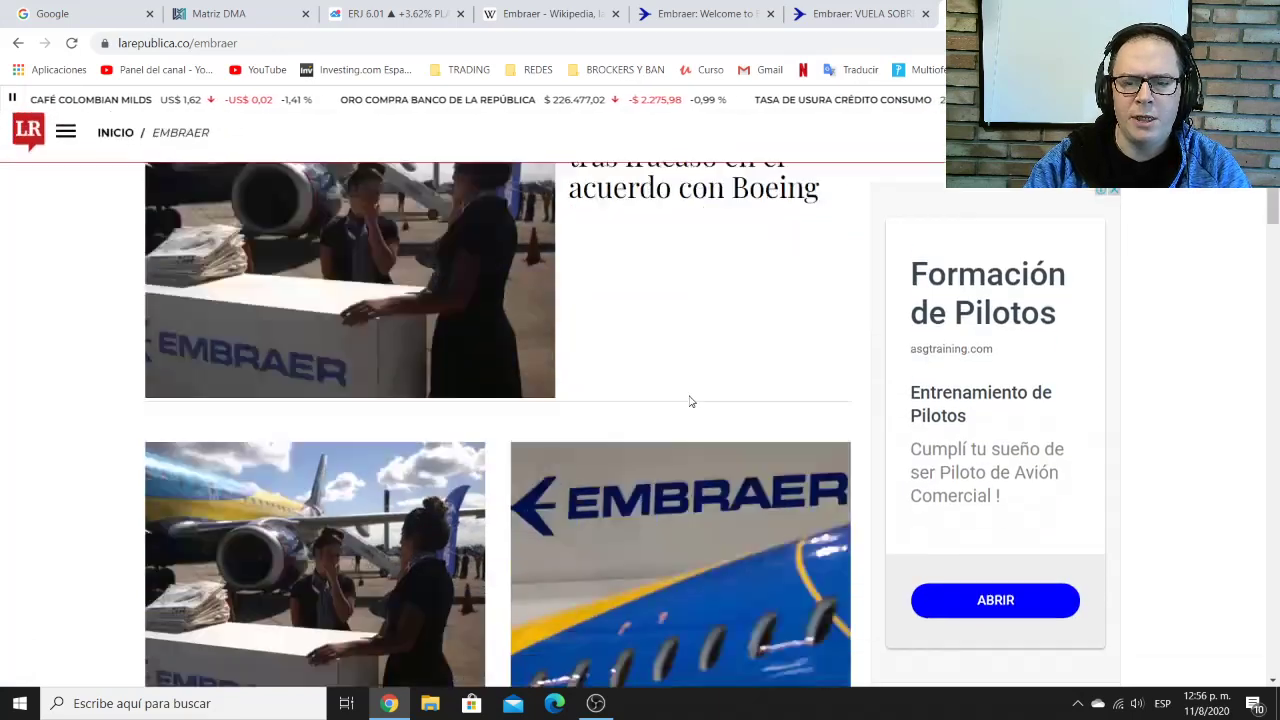
scroll(689, 401, down, 2)
scroll(683, 397, down, 2)
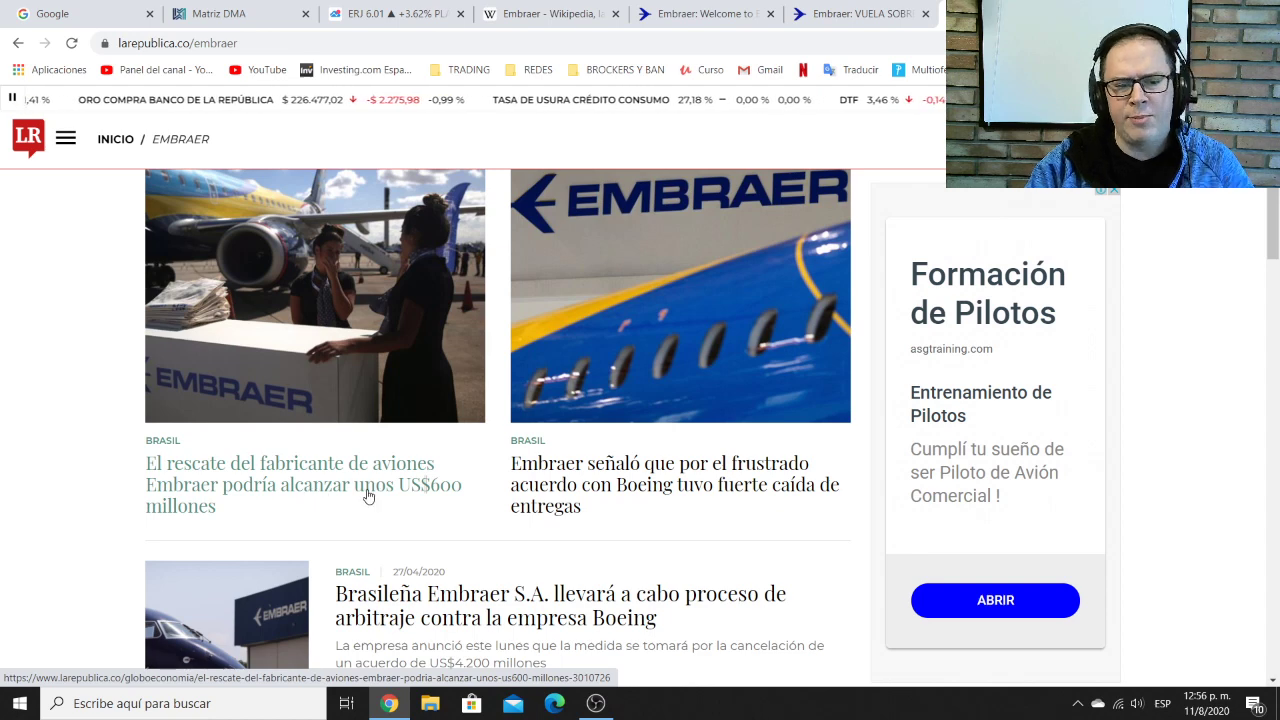
scroll(440, 471, down, 2)
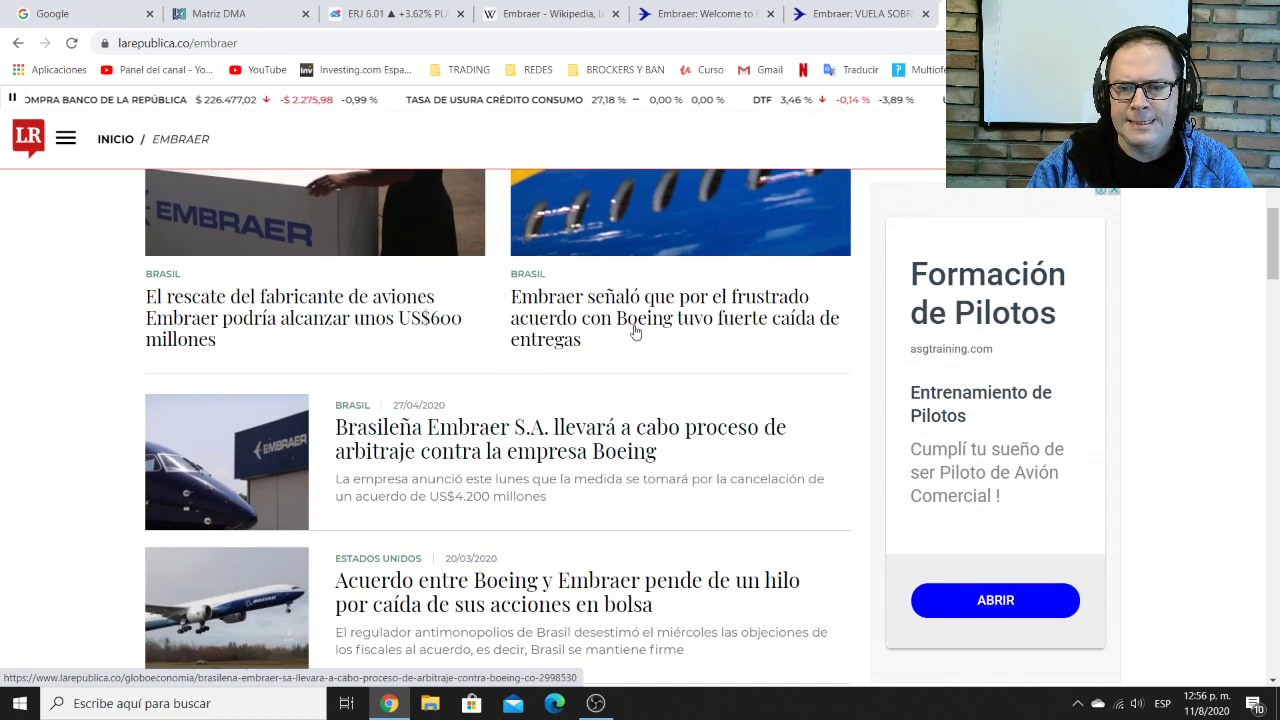
scroll(714, 340, up, 1)
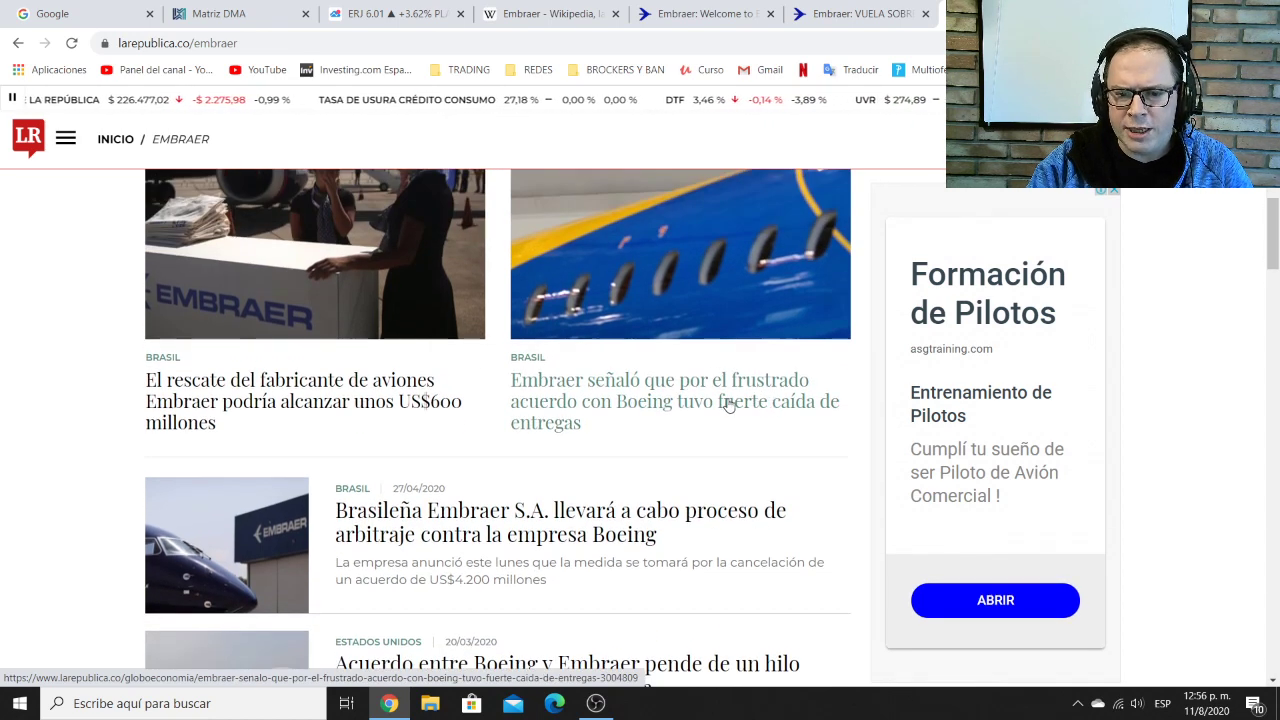
scroll(640, 430, down, 1)
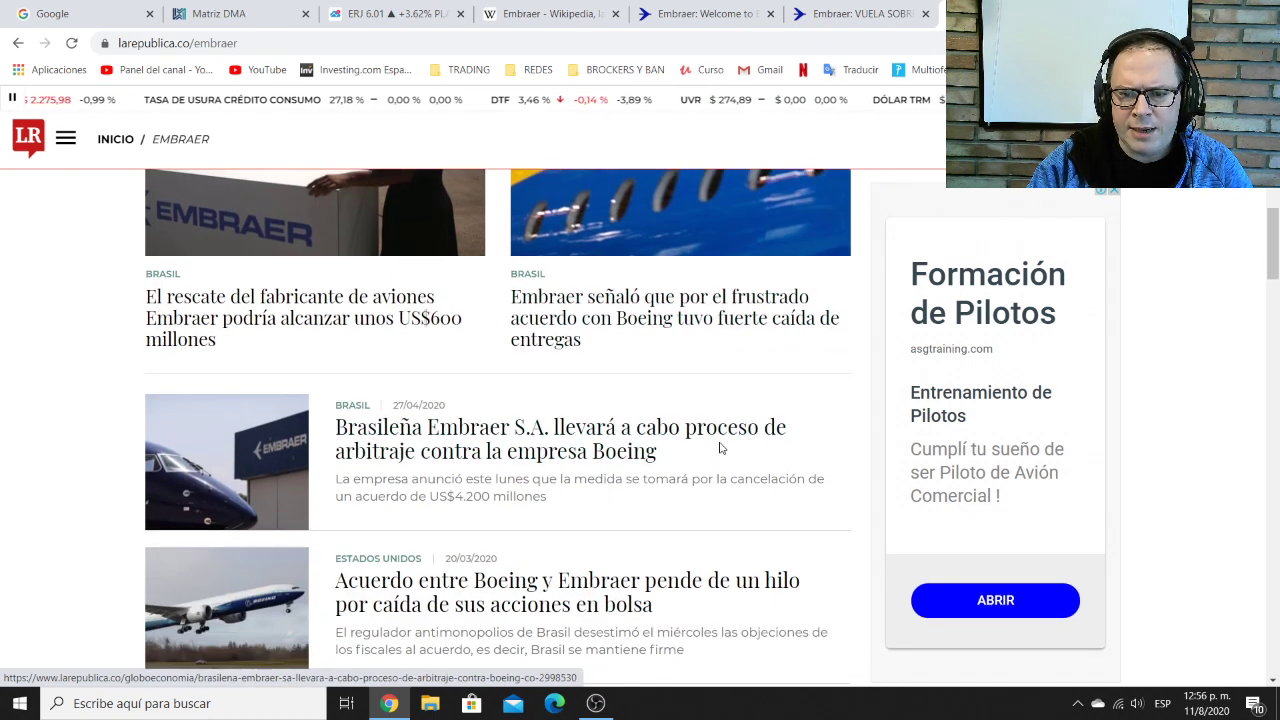
Skim the older La República headlines on the Boeing deal and Embraer's results, then return to the start of the page
scroll(615, 451, down, 3)
scroll(615, 451, down, 2)
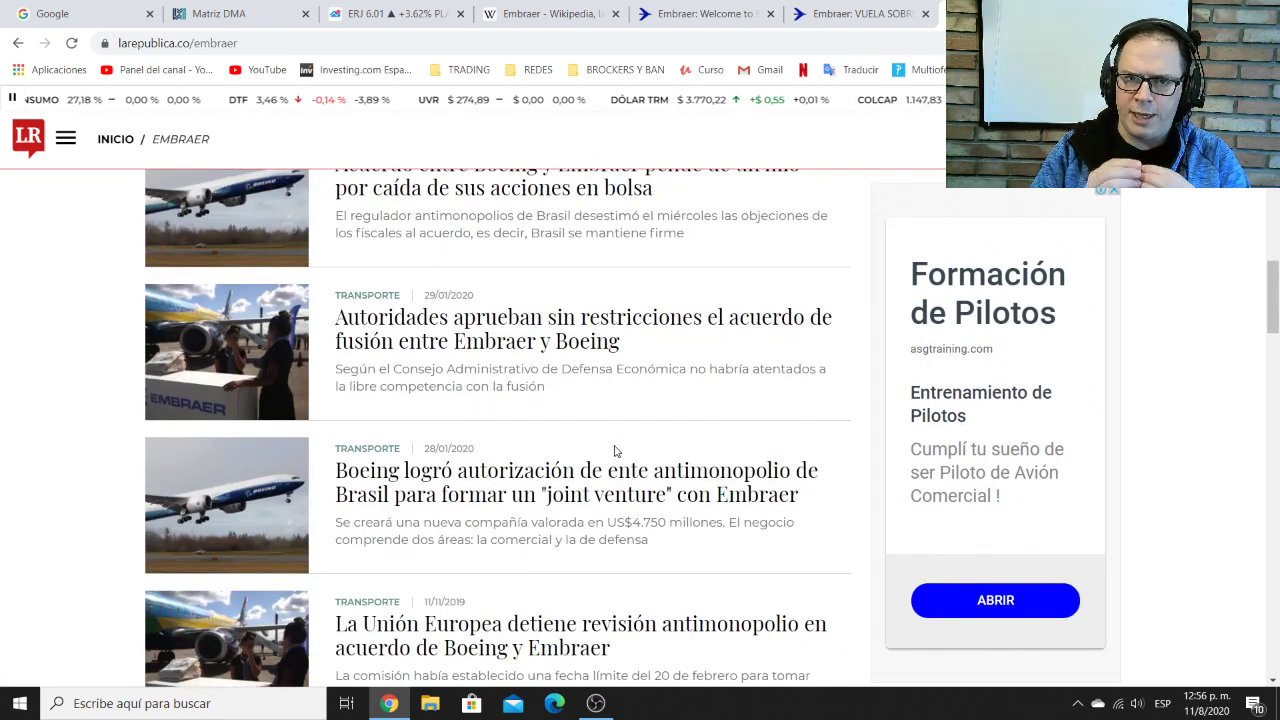
scroll(652, 414, down, 3)
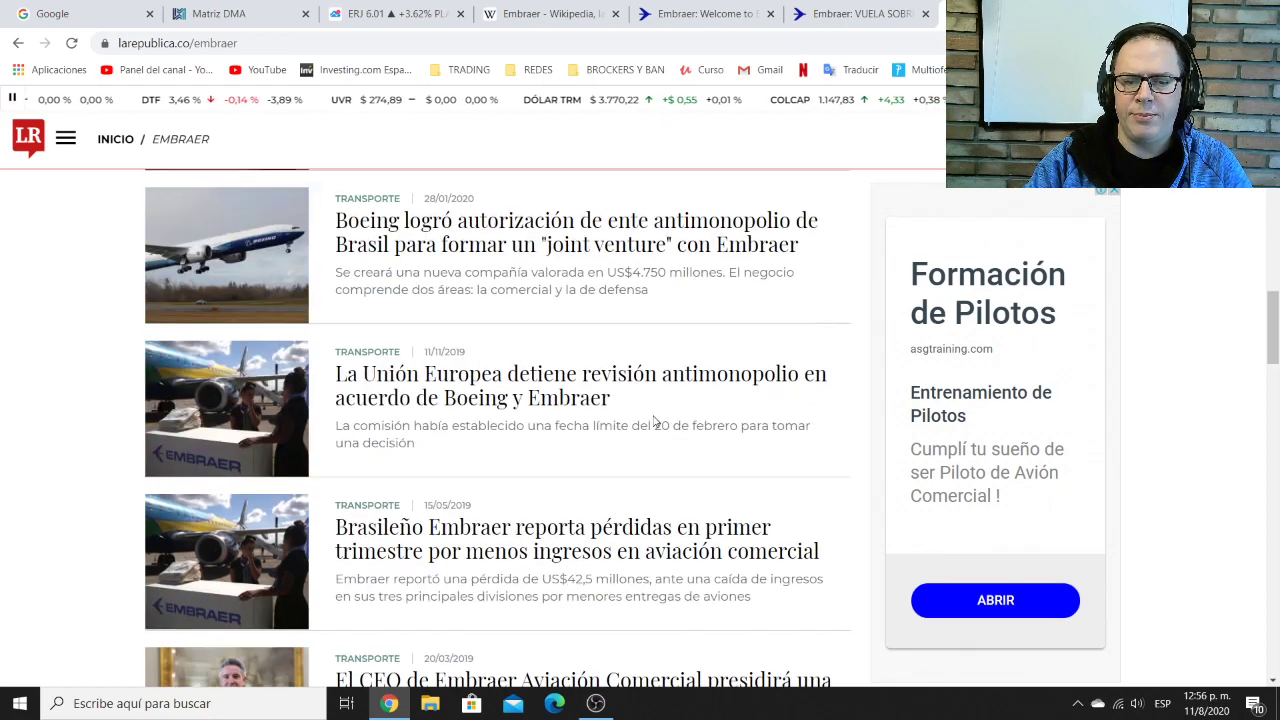
scroll(654, 421, down, 3)
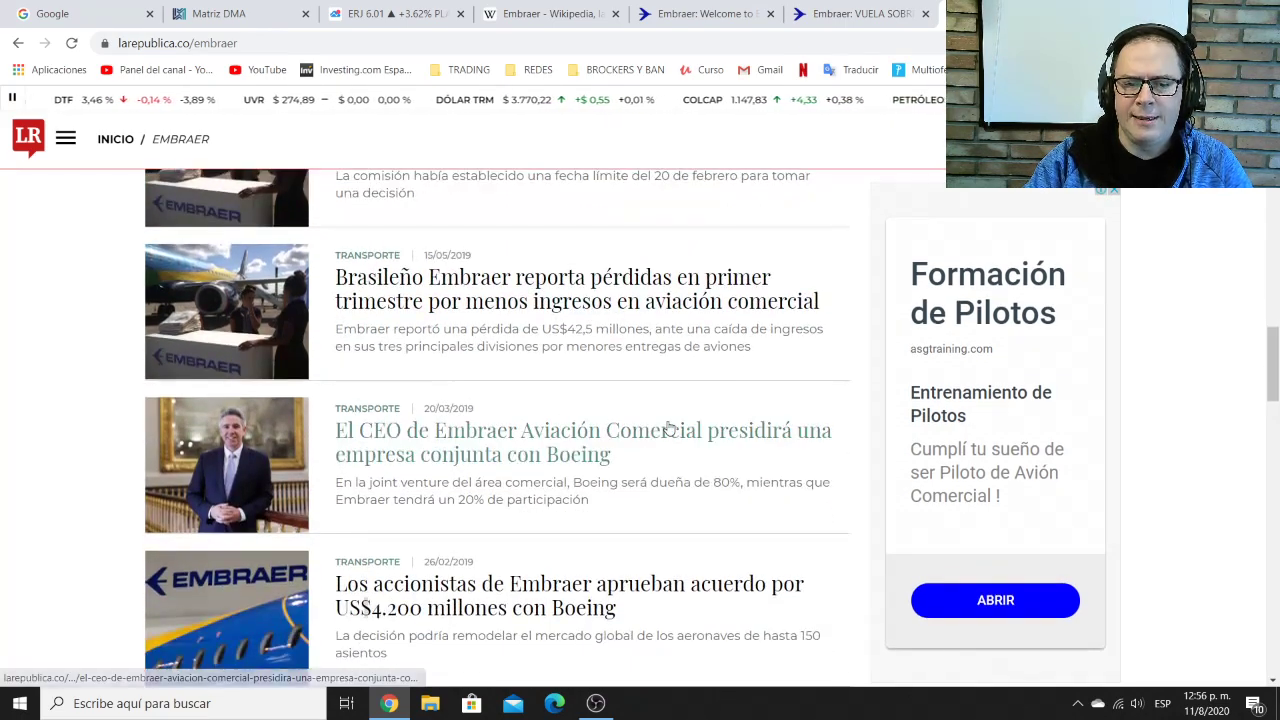
scroll(680, 412, up, 15)
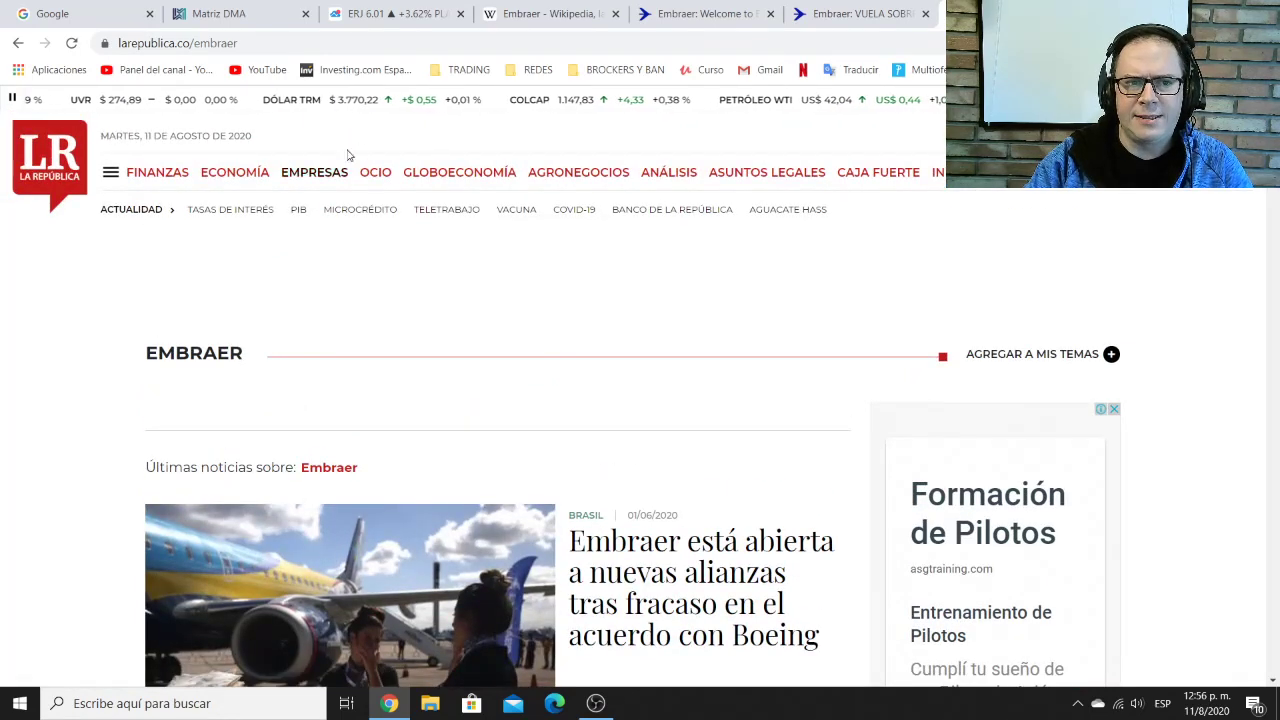
Switch to the monthly ERJ chart in TradingView and fit the full price history from before 2001 into view
click(390, 14)
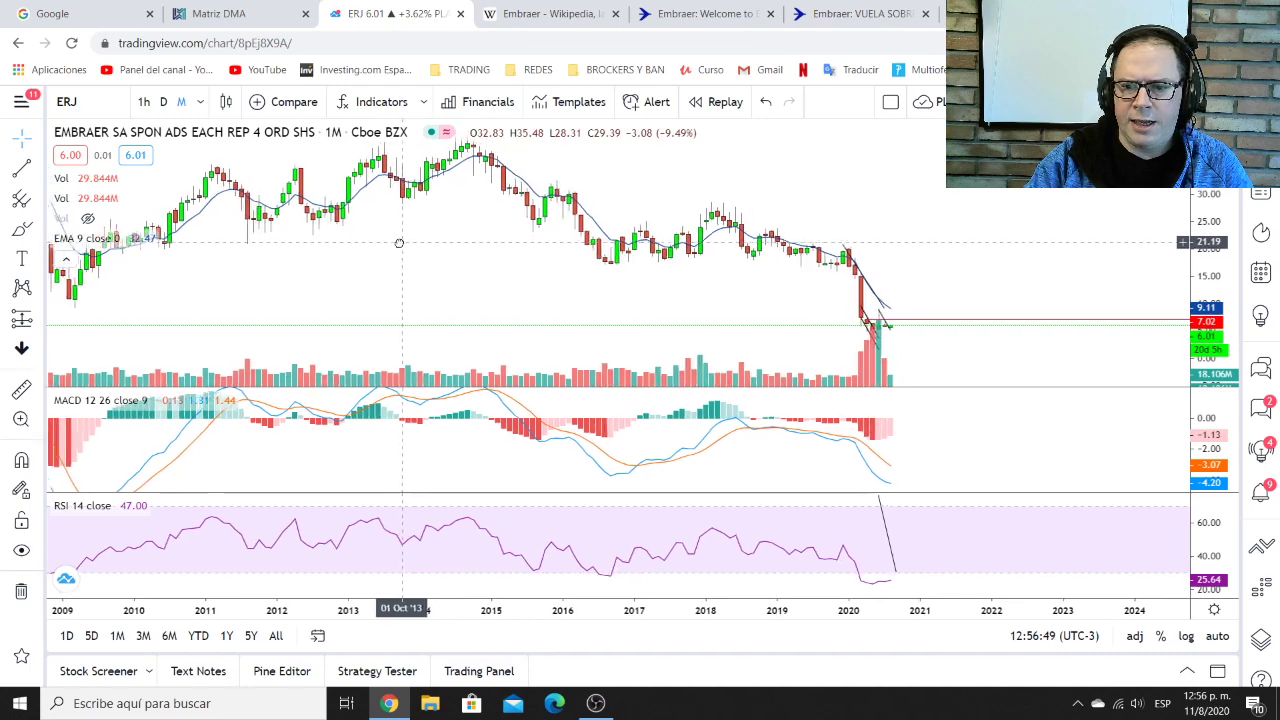
drag(397, 243, 317, 243)
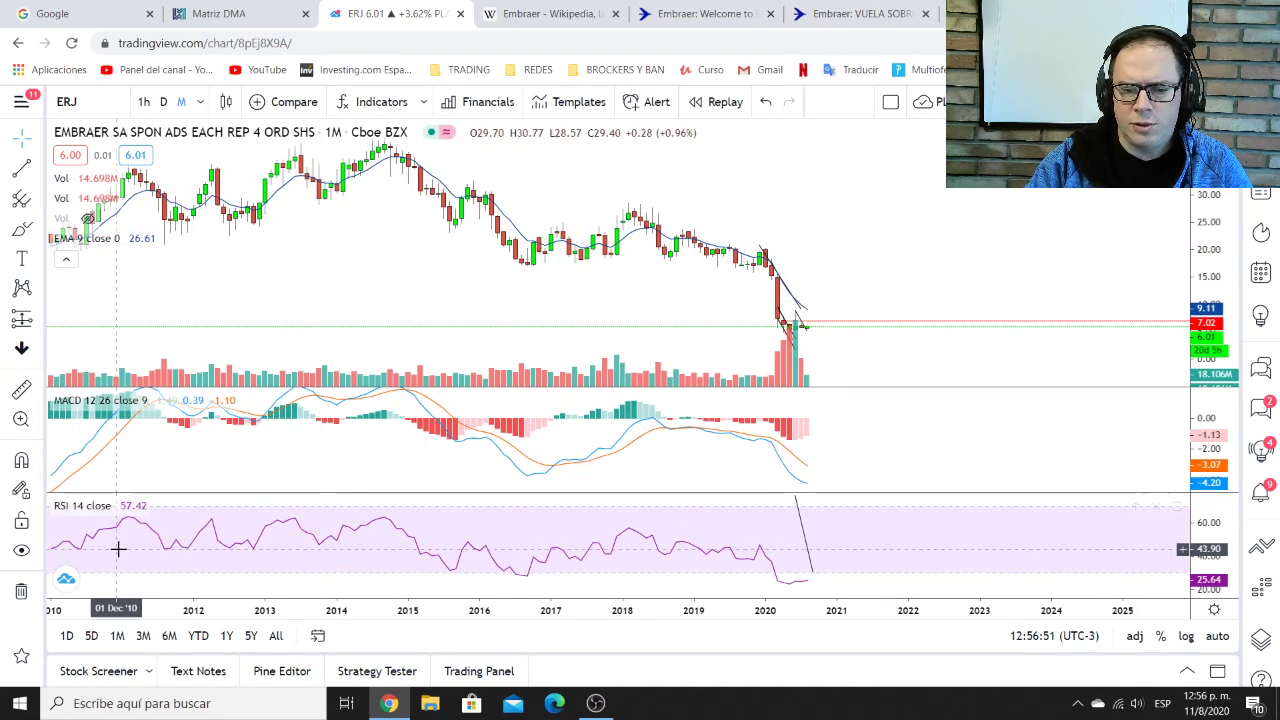
click(595, 704)
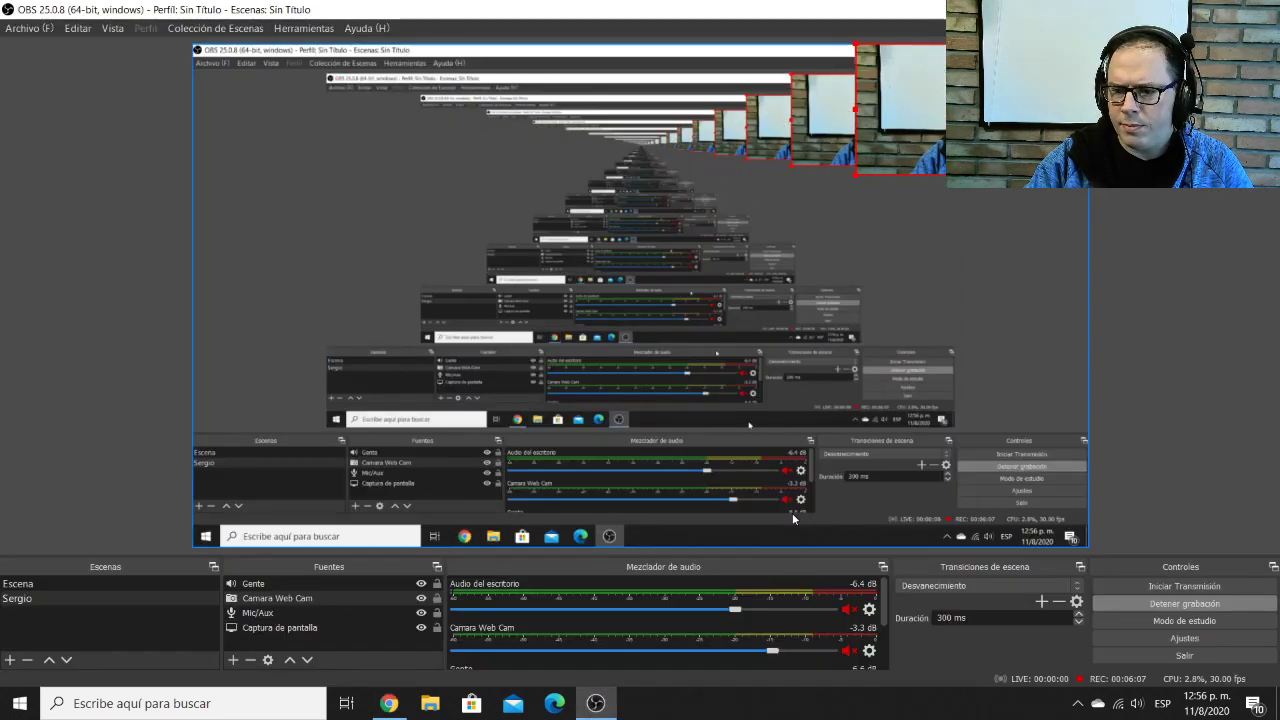
click(399, 704)
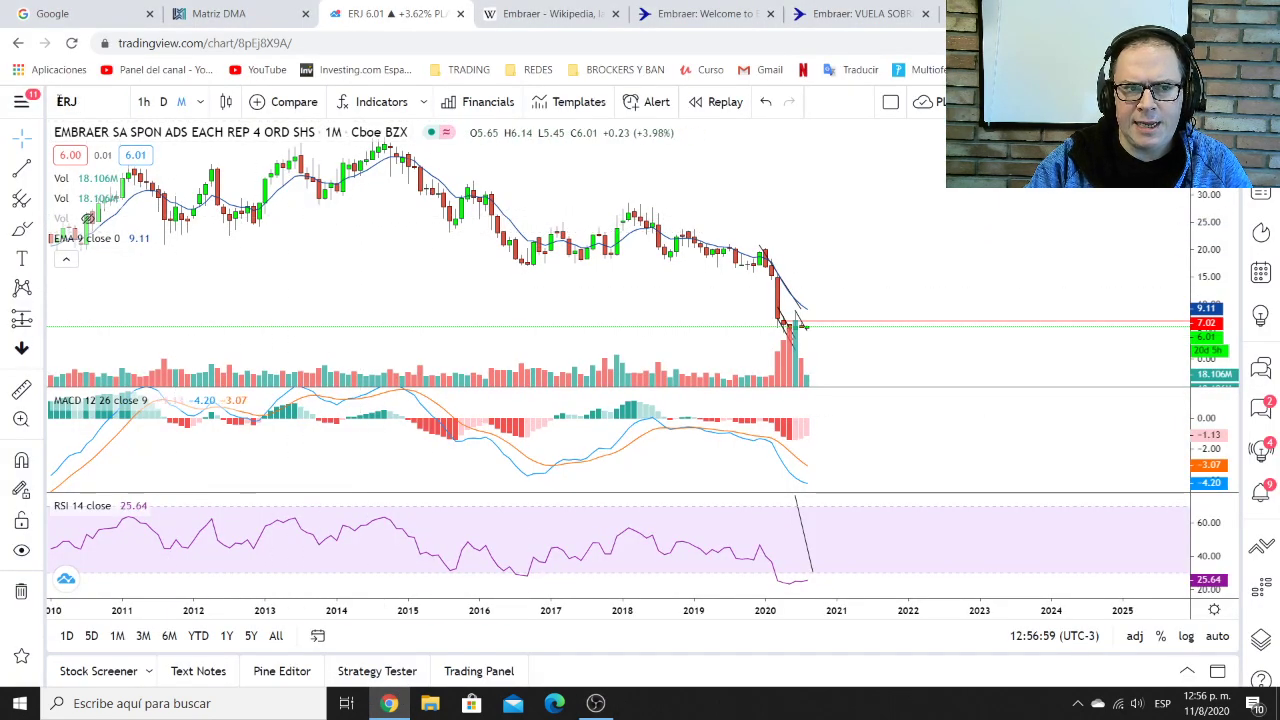
drag(846, 183, 791, 199)
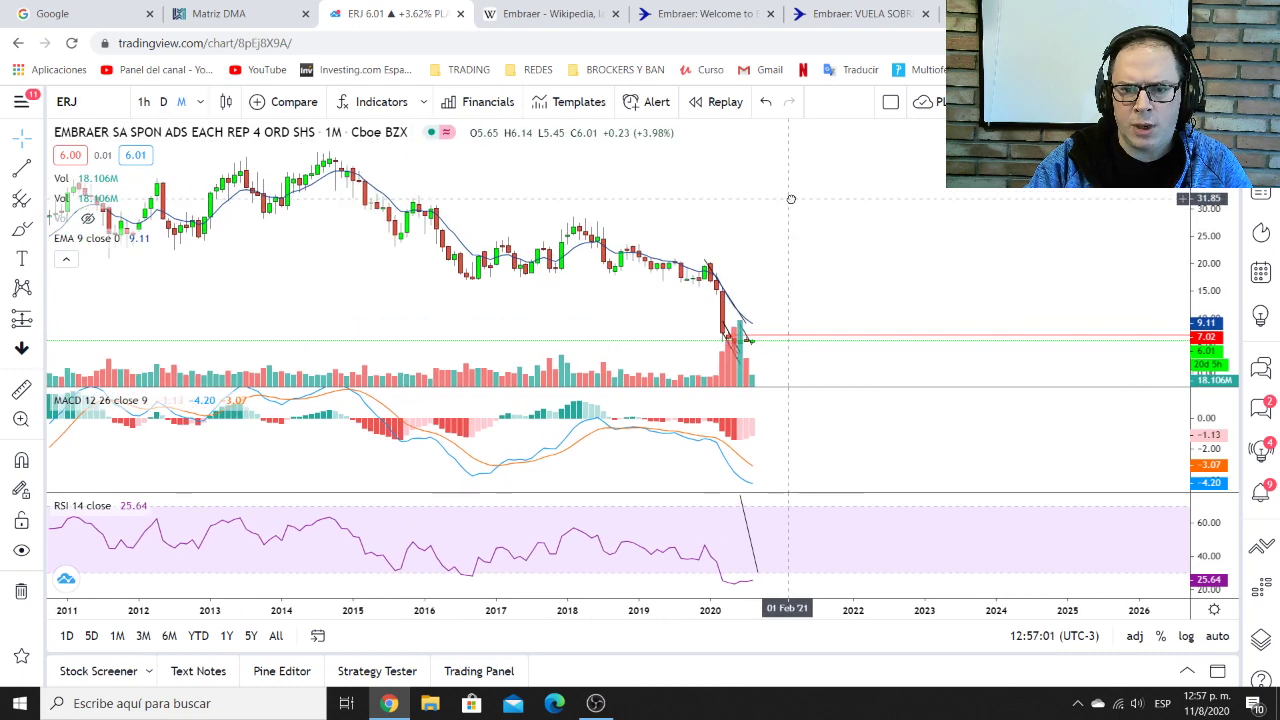
scroll(809, 206, down, 5)
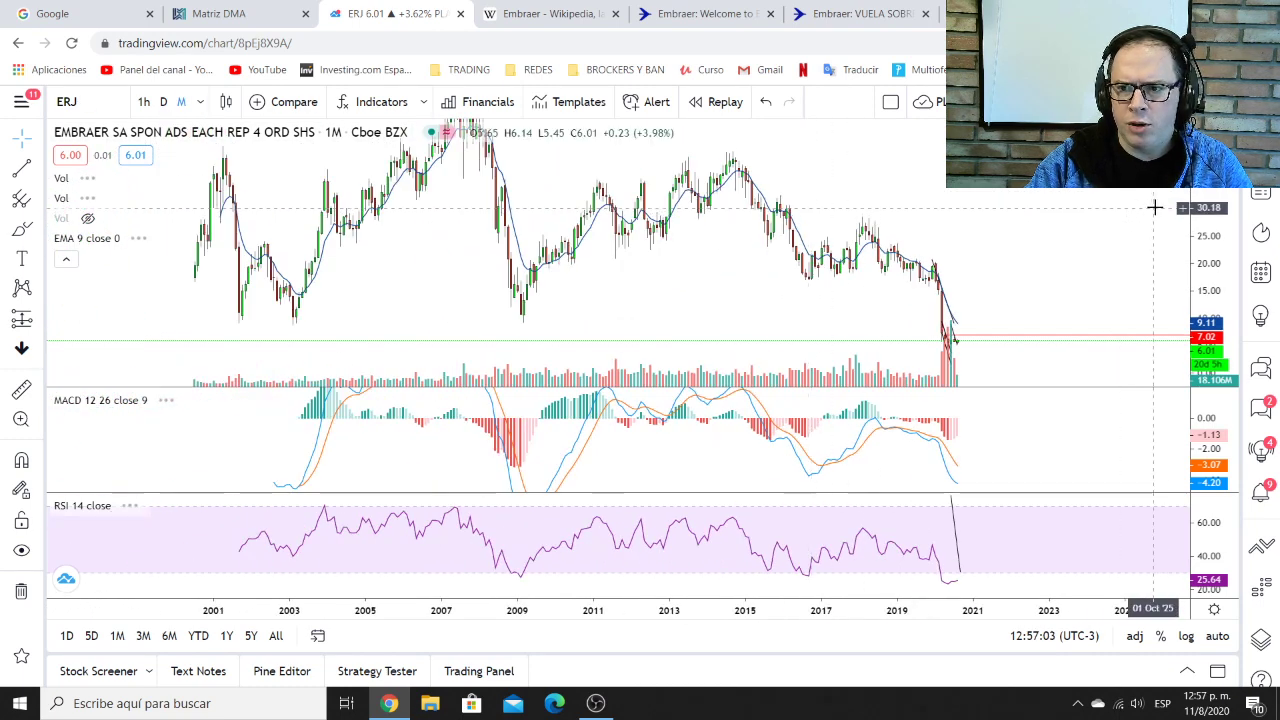
drag(1097, 257, 1113, 277)
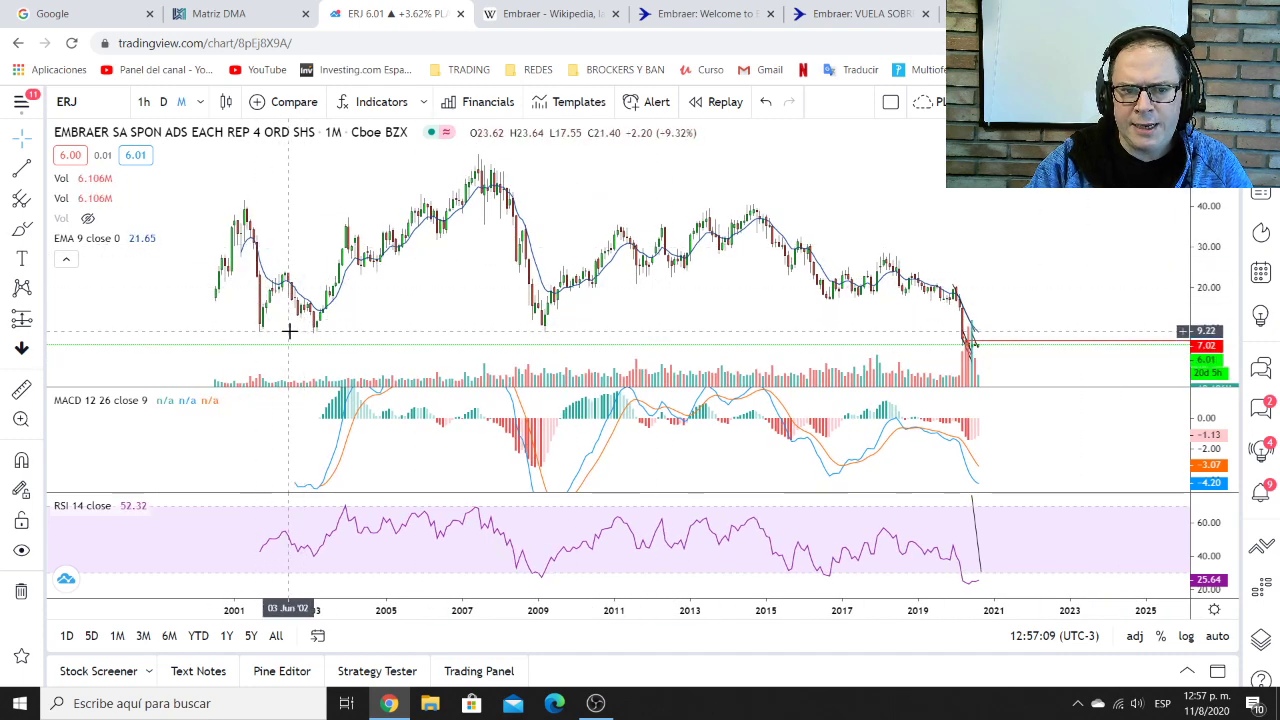
Draw a rectangle along the 2001, 2003 and 2009 lows, from May 2001 to June 2010 and about 7.78 to 10.24
click(41, 231)
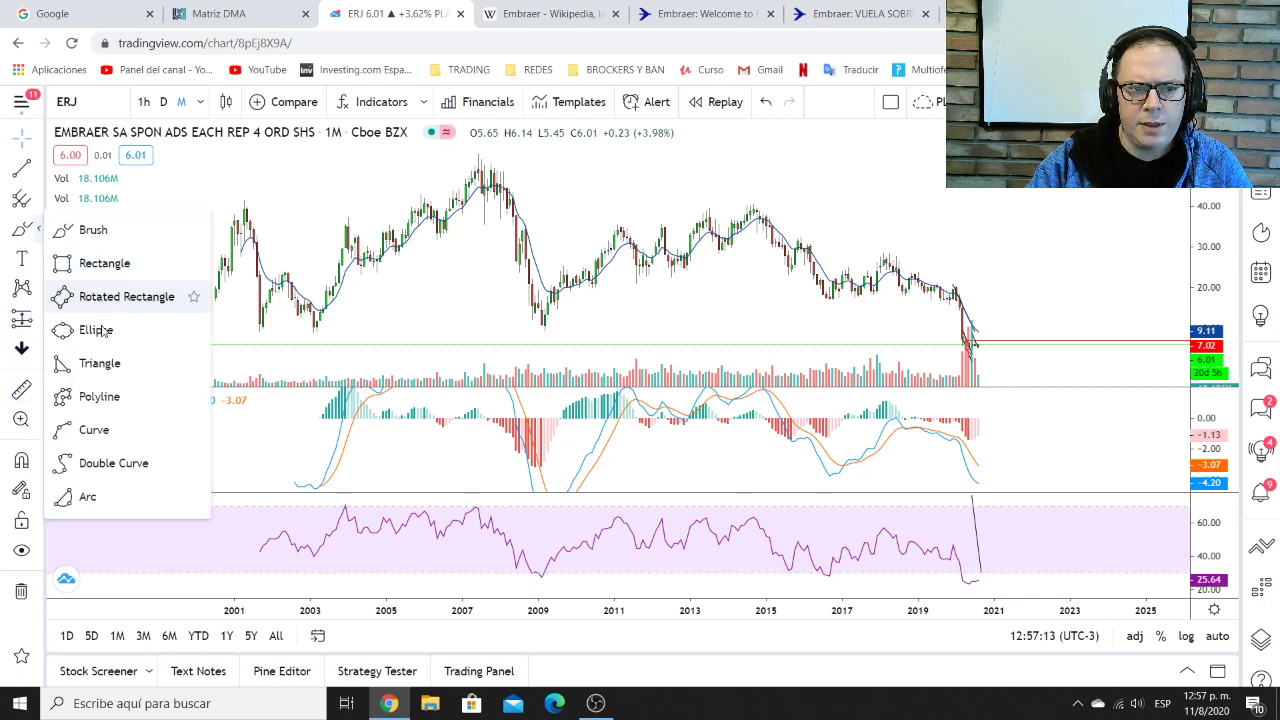
click(185, 265)
drag(247, 330, 593, 336)
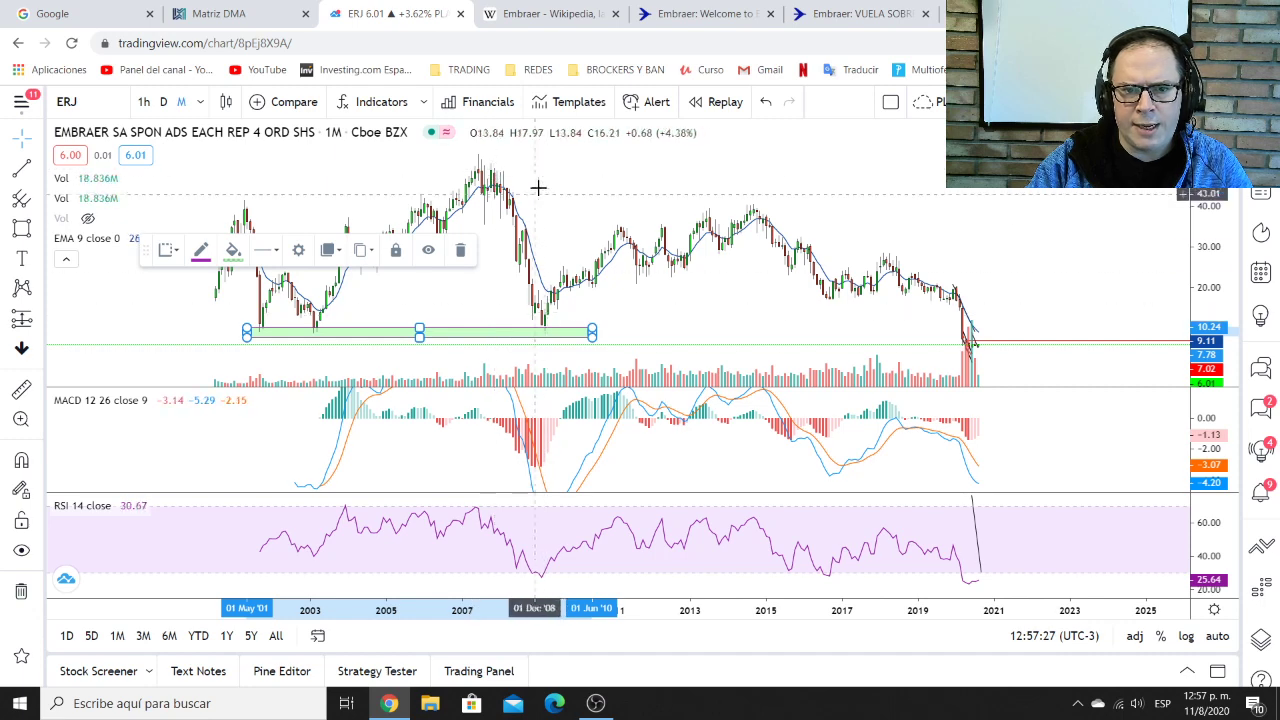
drag(532, 190, 514, 200)
Maximize the price pane over the indicator panes and frame the candles from 2001 to 2010
click(21, 419)
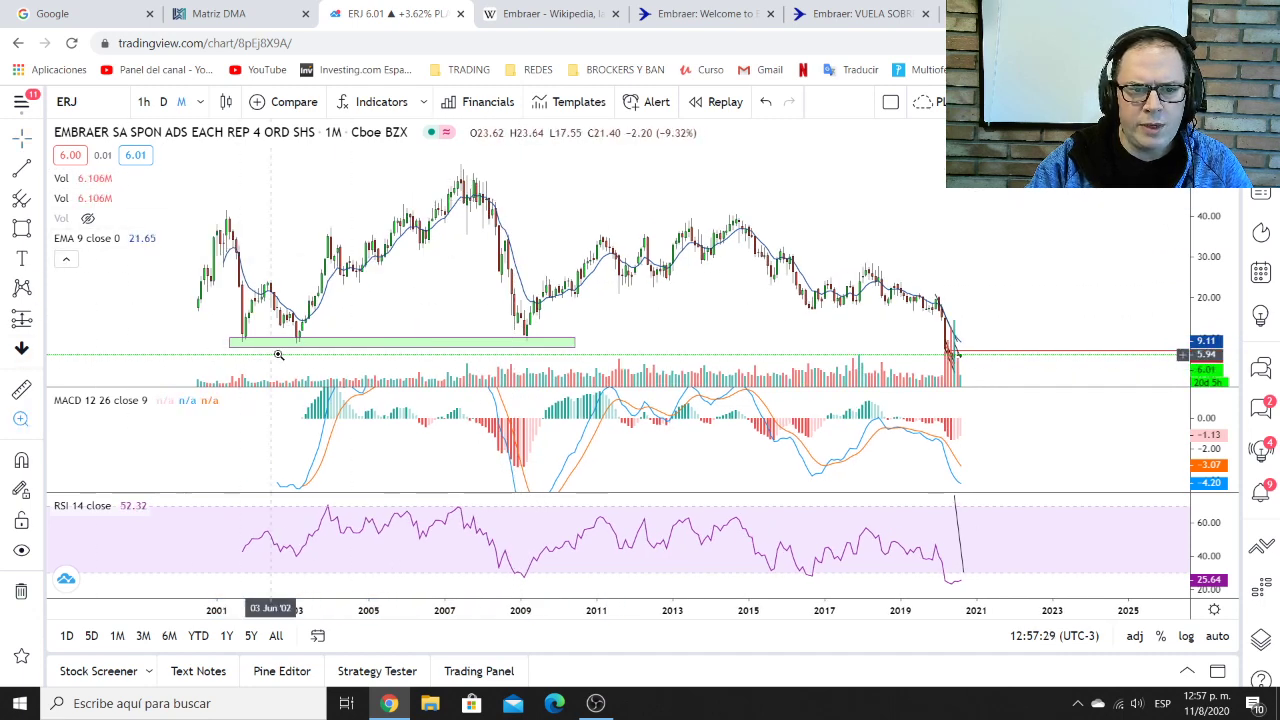
drag(300, 340, 466, 170)
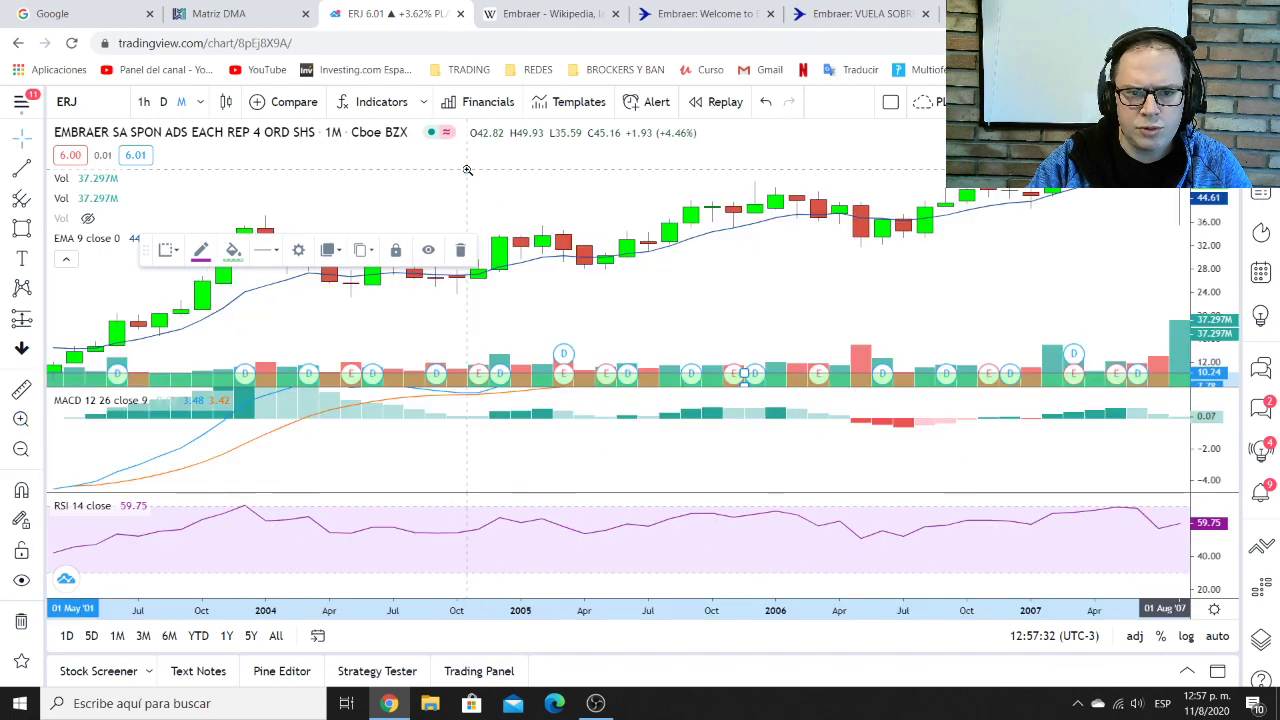
double_click(515, 288)
scroll(515, 290, down, 6)
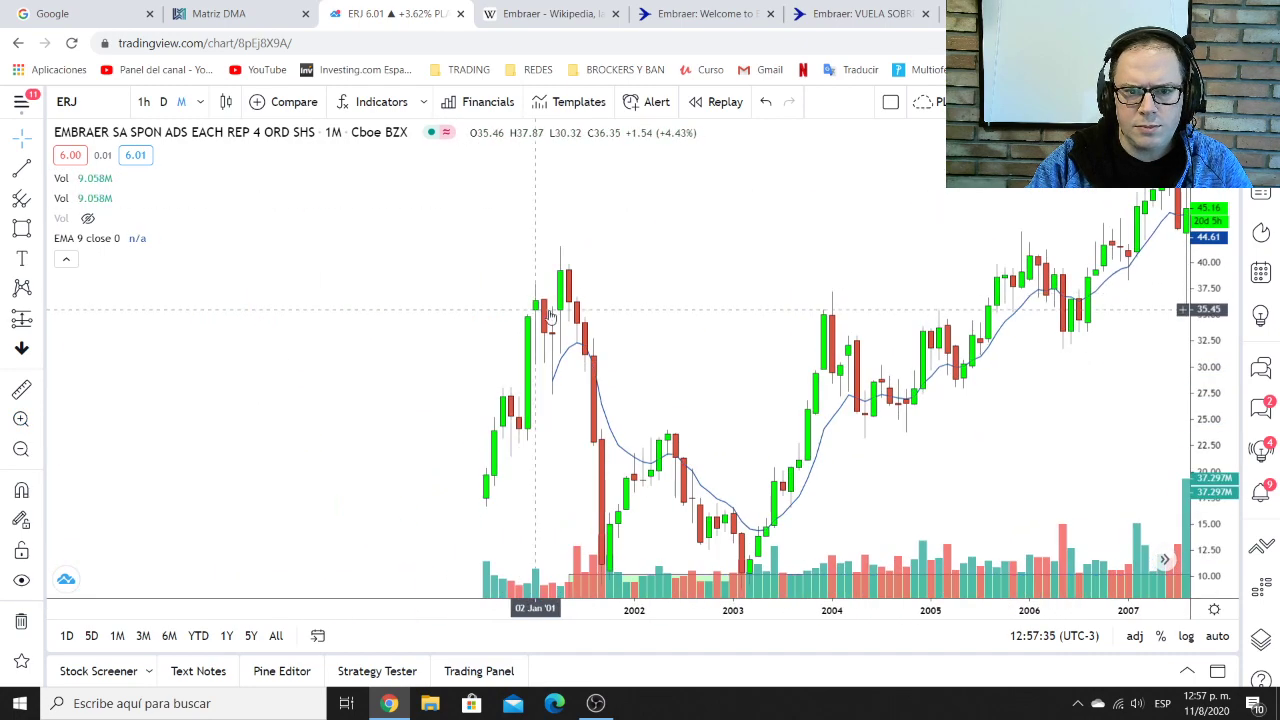
drag(585, 309, 462, 238)
mouse_move(874, 345)
mouse_down()
mouse_move(823, 380)
mouse_move(709, 389)
mouse_up()
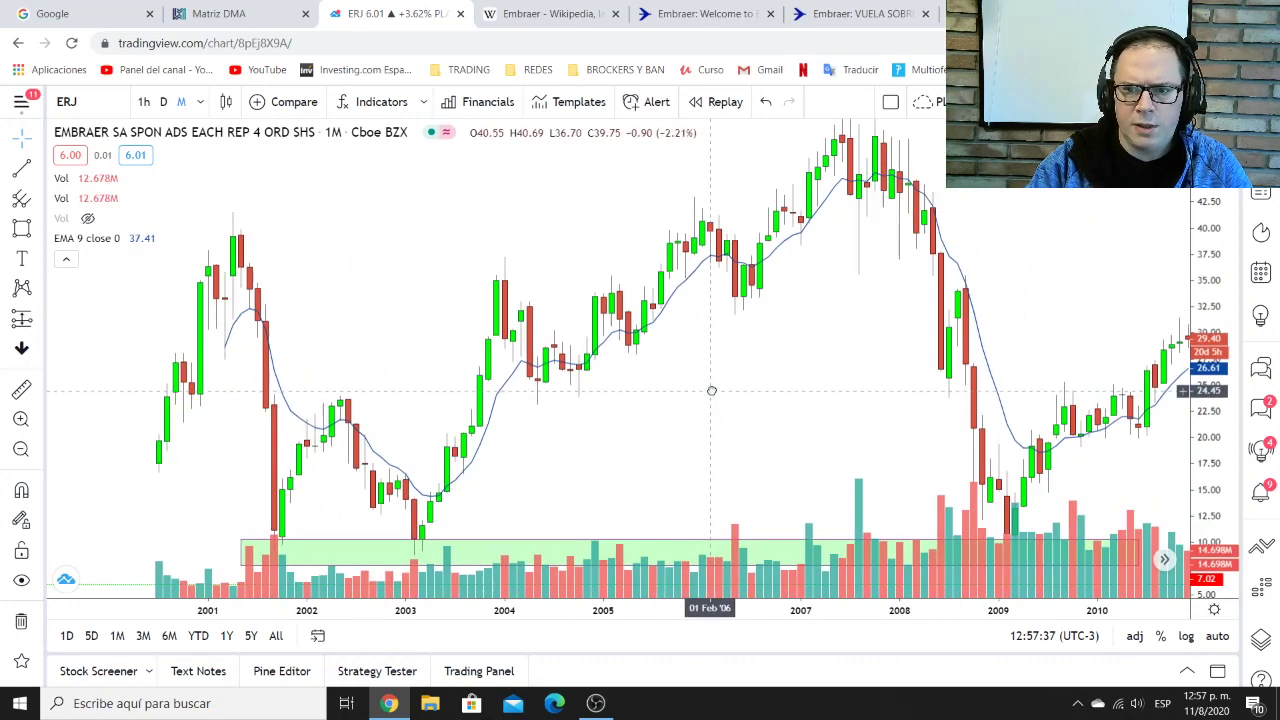
Measure the rally from the February 2003 low to the November 2007 high
click(21, 392)
click(414, 546)
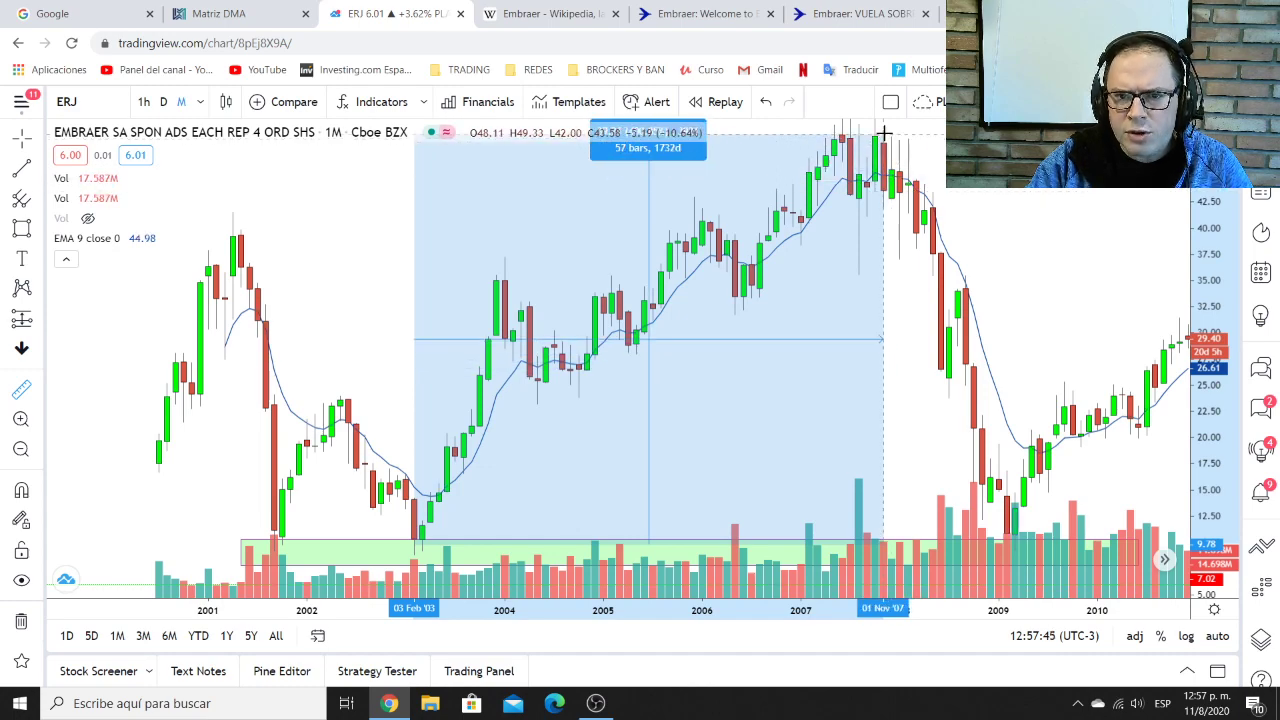
drag(1050, 222, 760, 240)
Draw a rising trend line from the March 2003 low at about 9.54, under the rally's lows, to May 2008
drag(347, 416, 455, 415)
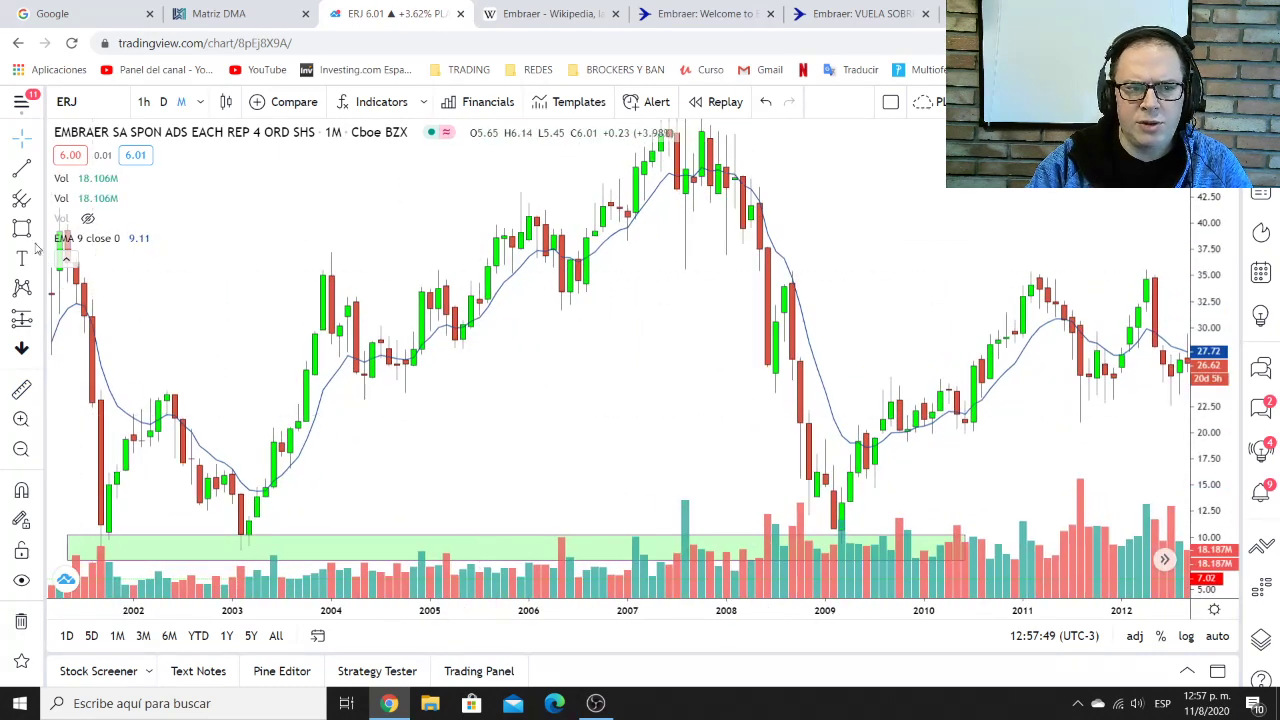
click(20, 173)
click(246, 540)
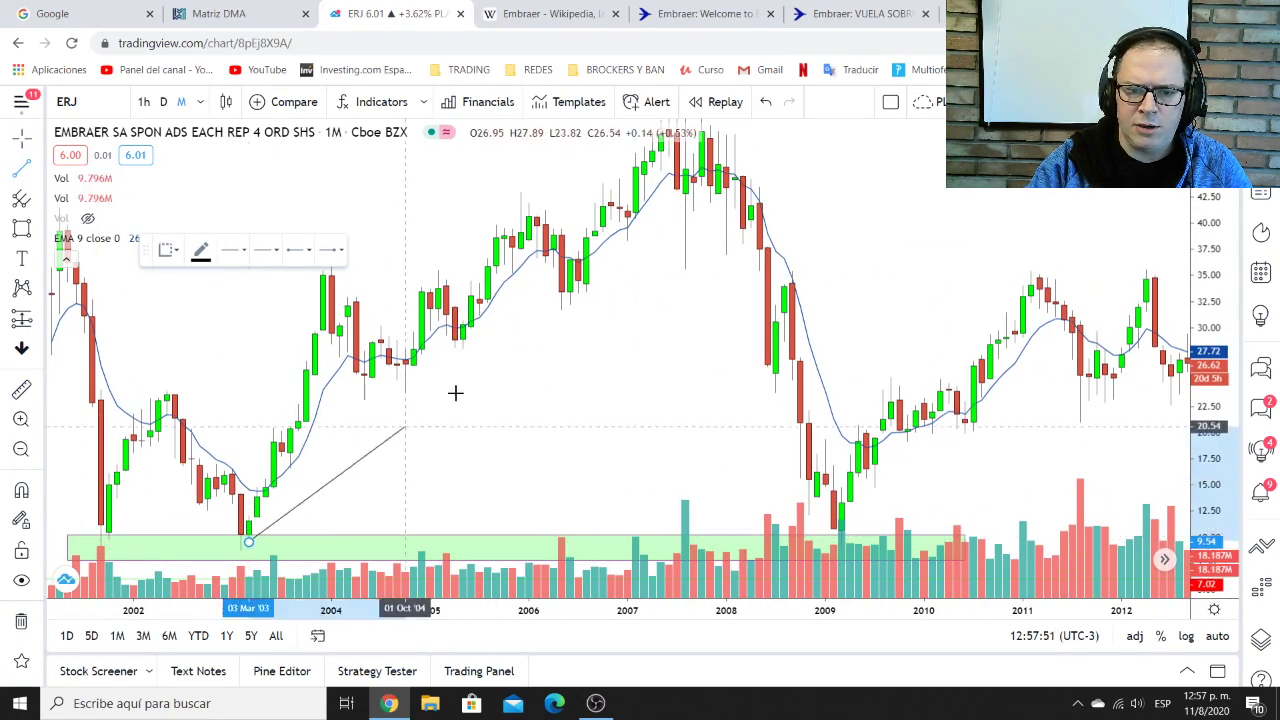
click(760, 167)
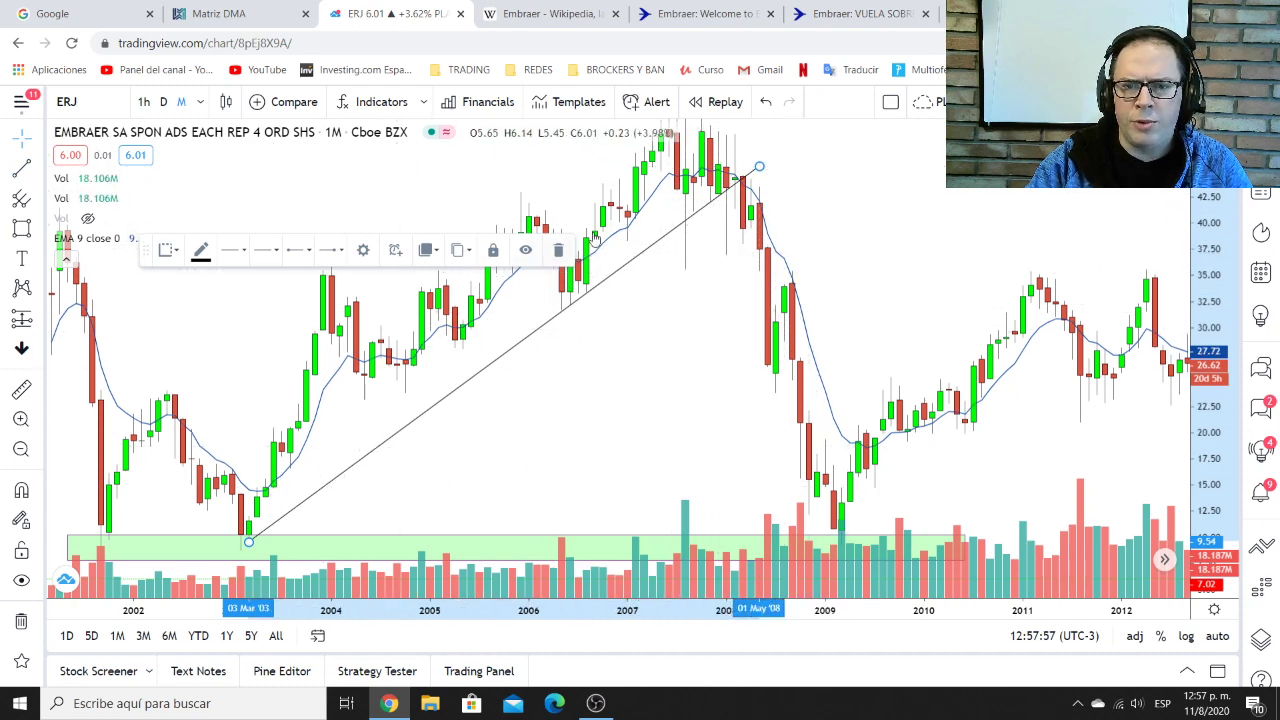
drag(746, 417, 666, 419)
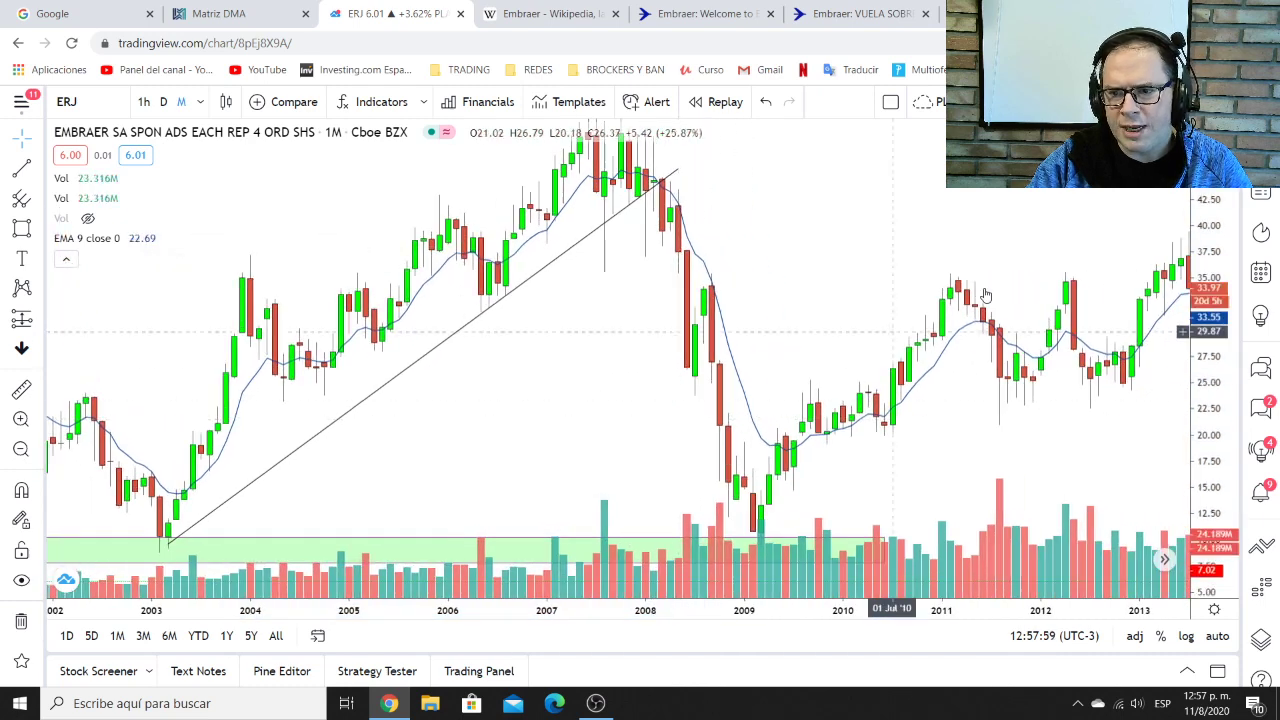
Compress the price scale to show the 2007 peak and measure the rise from the February 2003 low to October 2007
drag(1199, 228, 1199, 356)
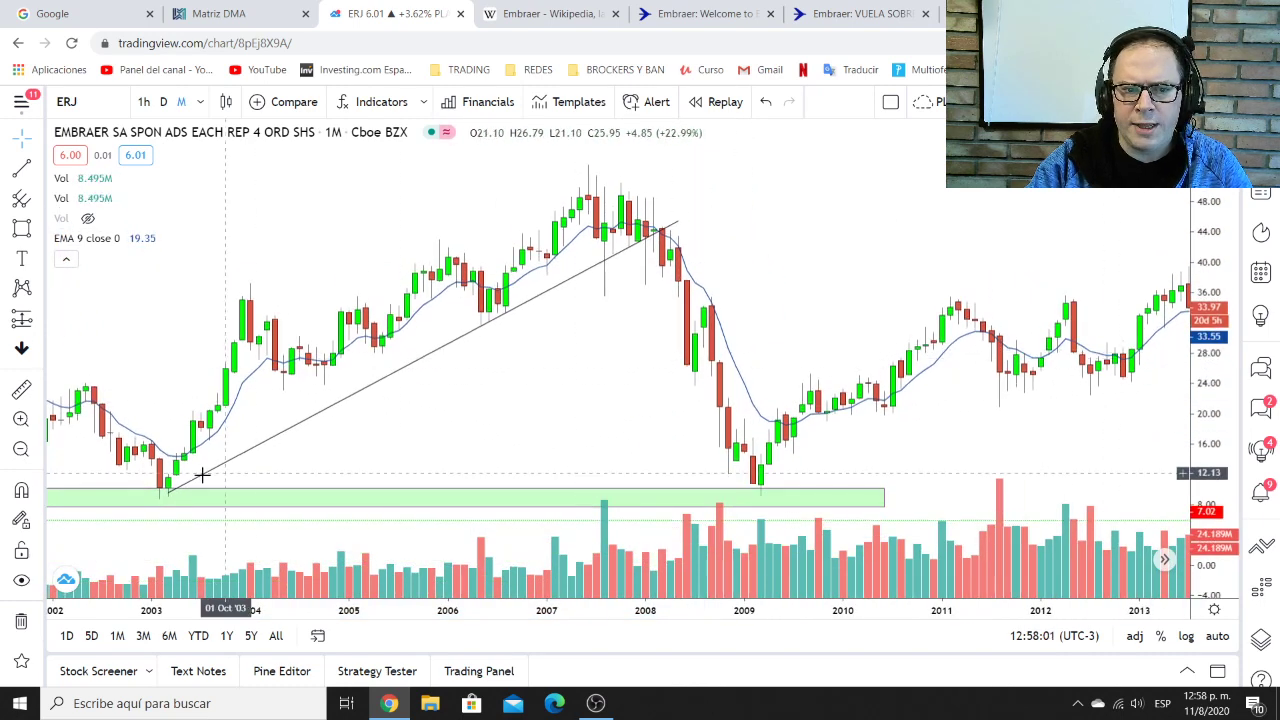
click(21, 390)
click(160, 490)
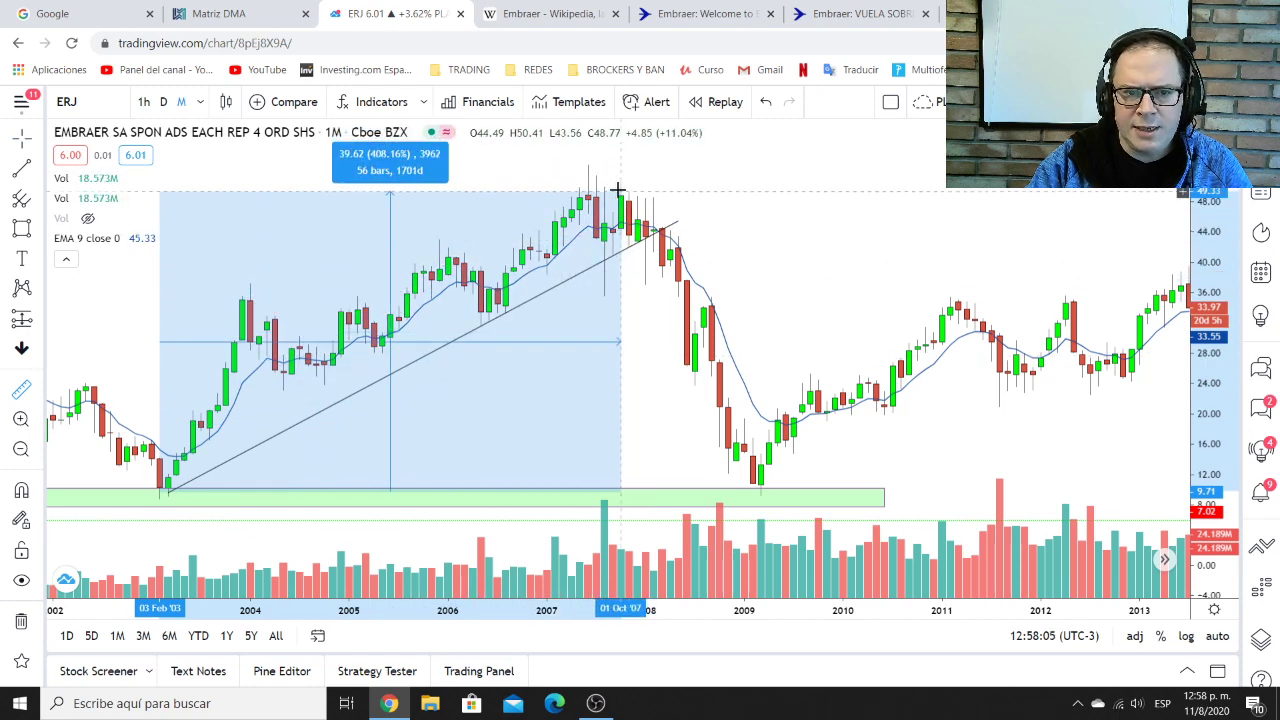
click(643, 291)
Measure the decline from the June 2007 peak to the March 2009 low
click(21, 389)
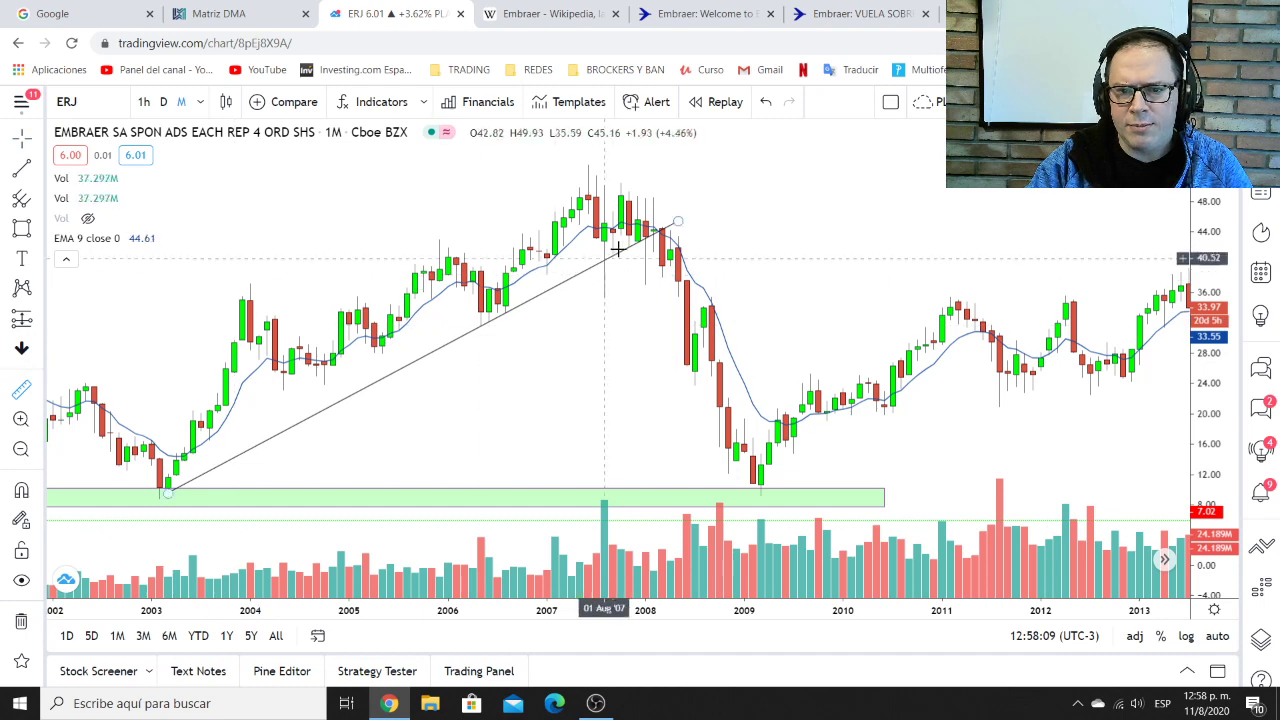
click(584, 171)
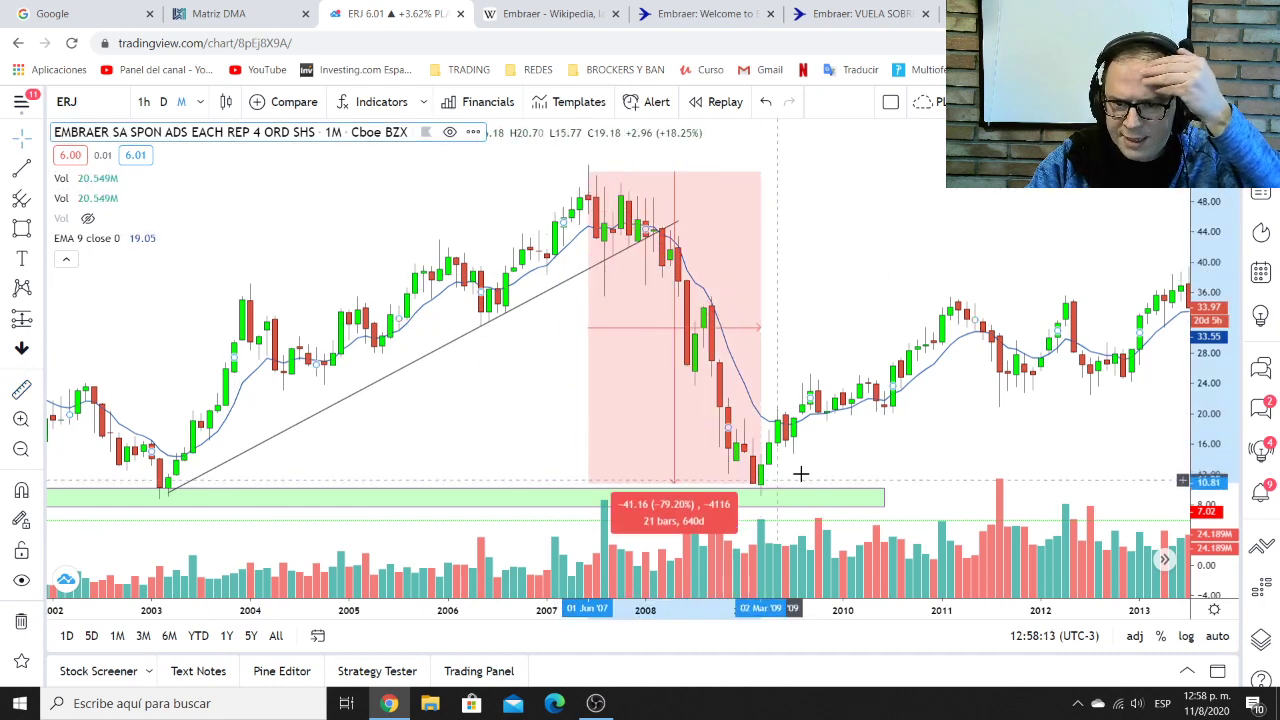
drag(876, 461, 788, 463)
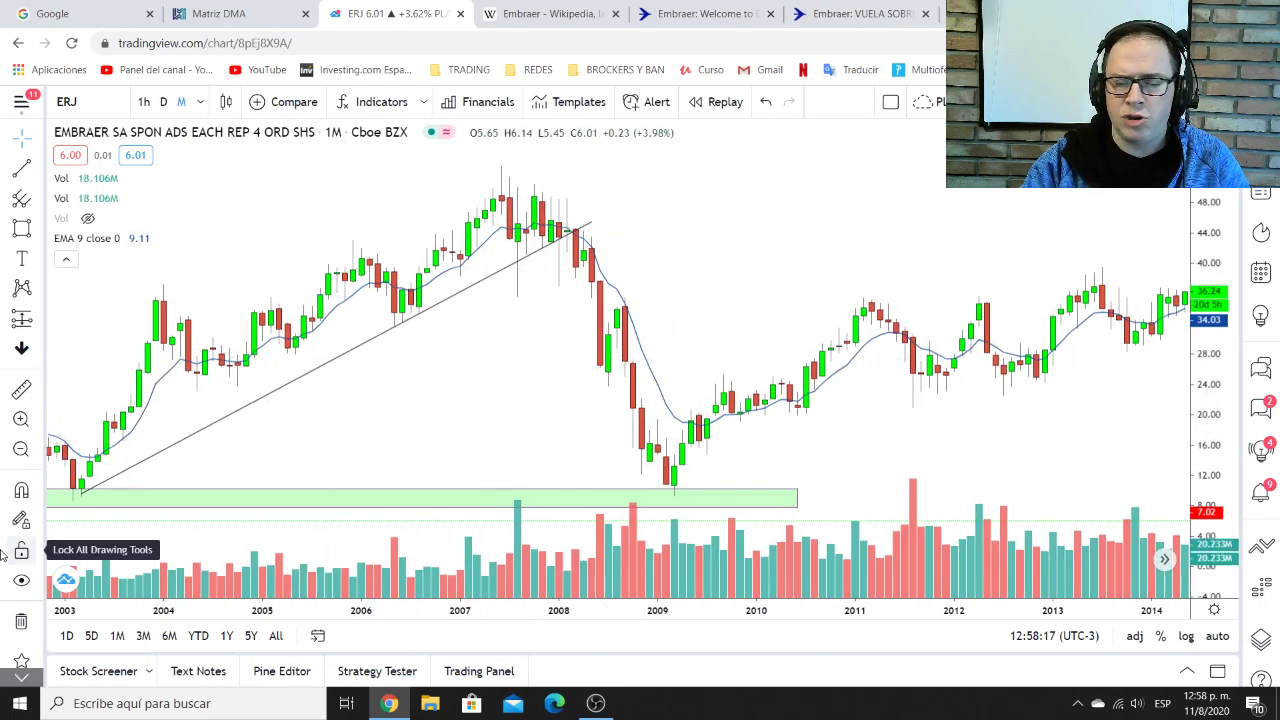
Draw a rising trend line from the March 2009 low at about 8.72 to January 2016 at about 37.33
drag(517, 390, 247, 404)
drag(829, 412, 654, 351)
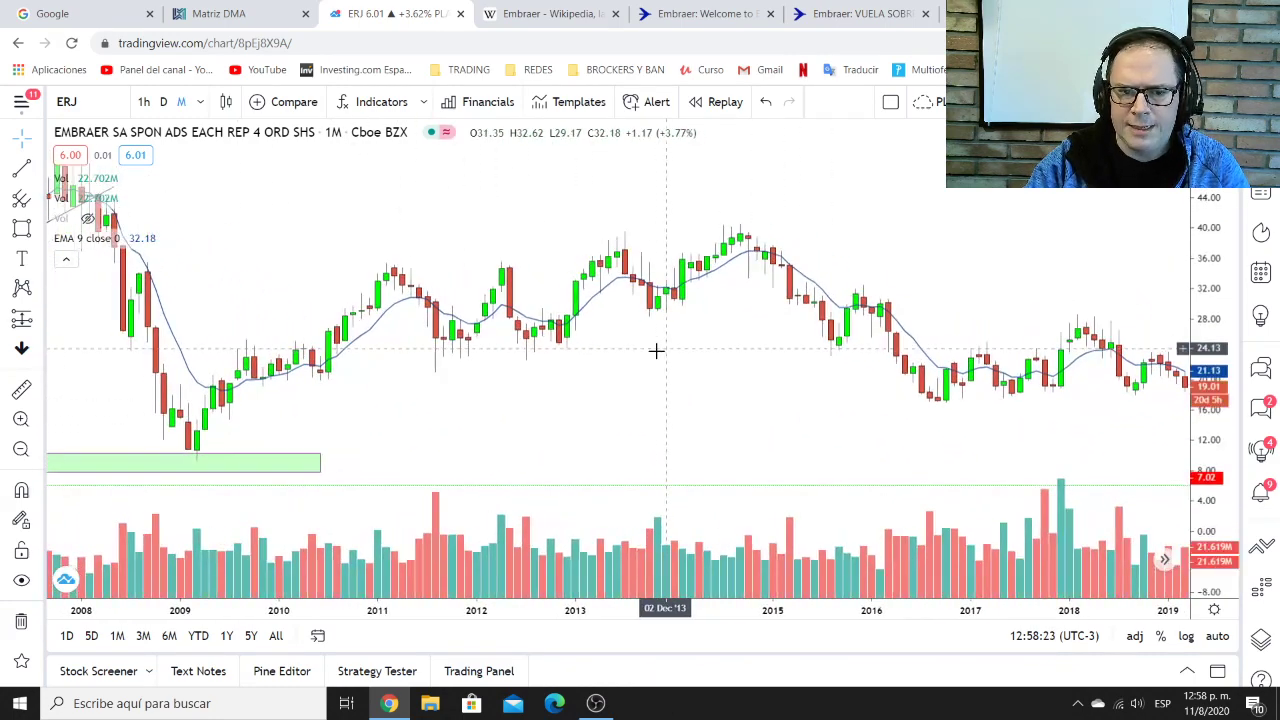
click(24, 171)
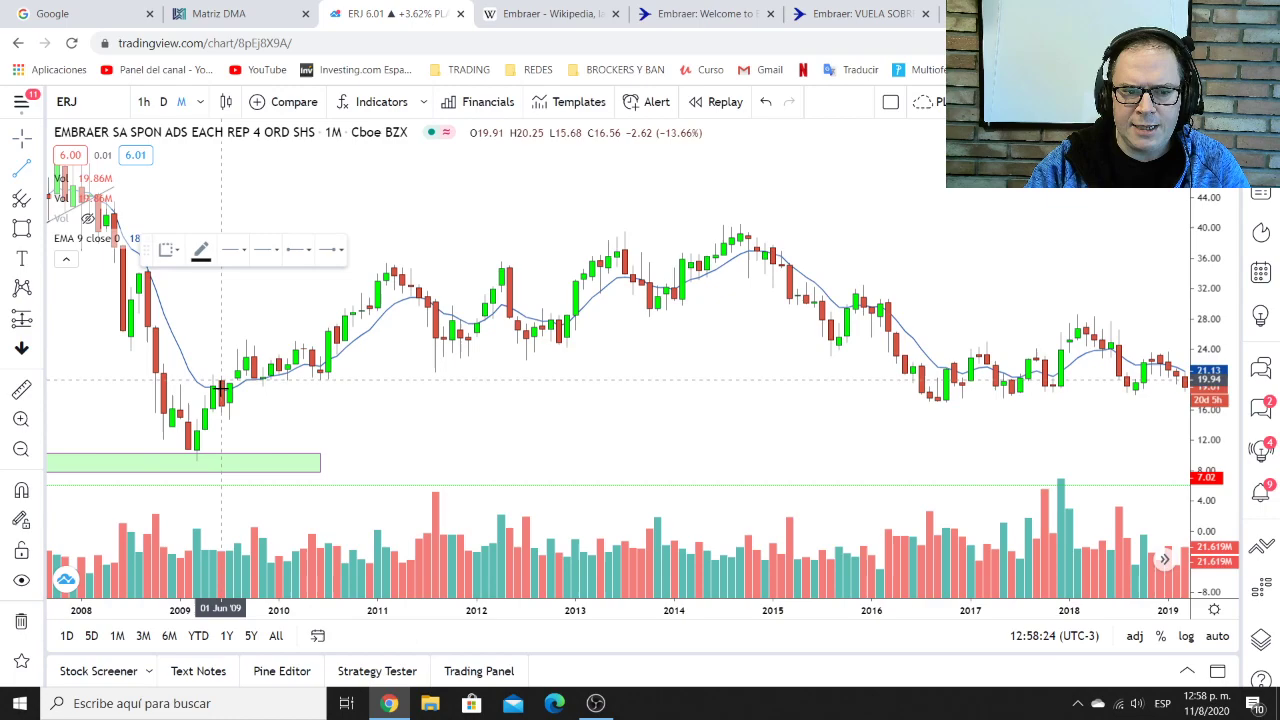
click(195, 463)
click(870, 247)
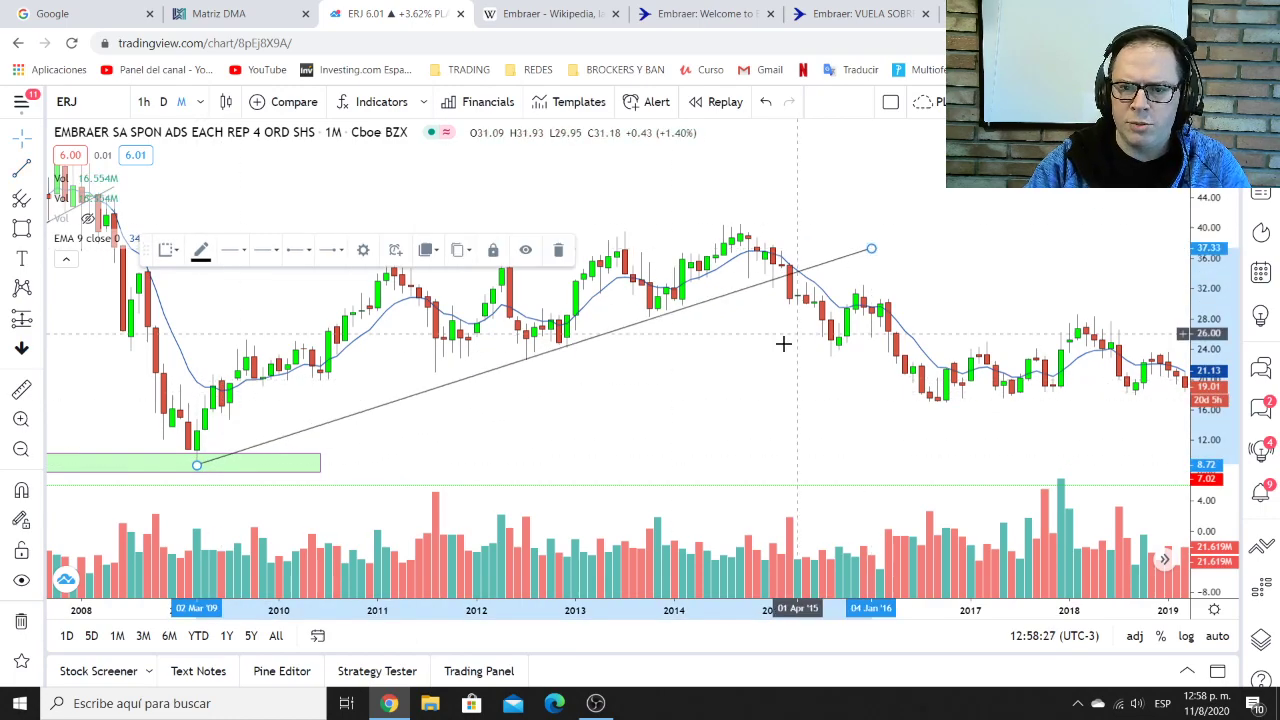
Draw a falling trend line from the September 2014 high at about 40.74 to November 2020 at about 19.50
drag(771, 363, 554, 391)
scroll(1029, 334, down, 1)
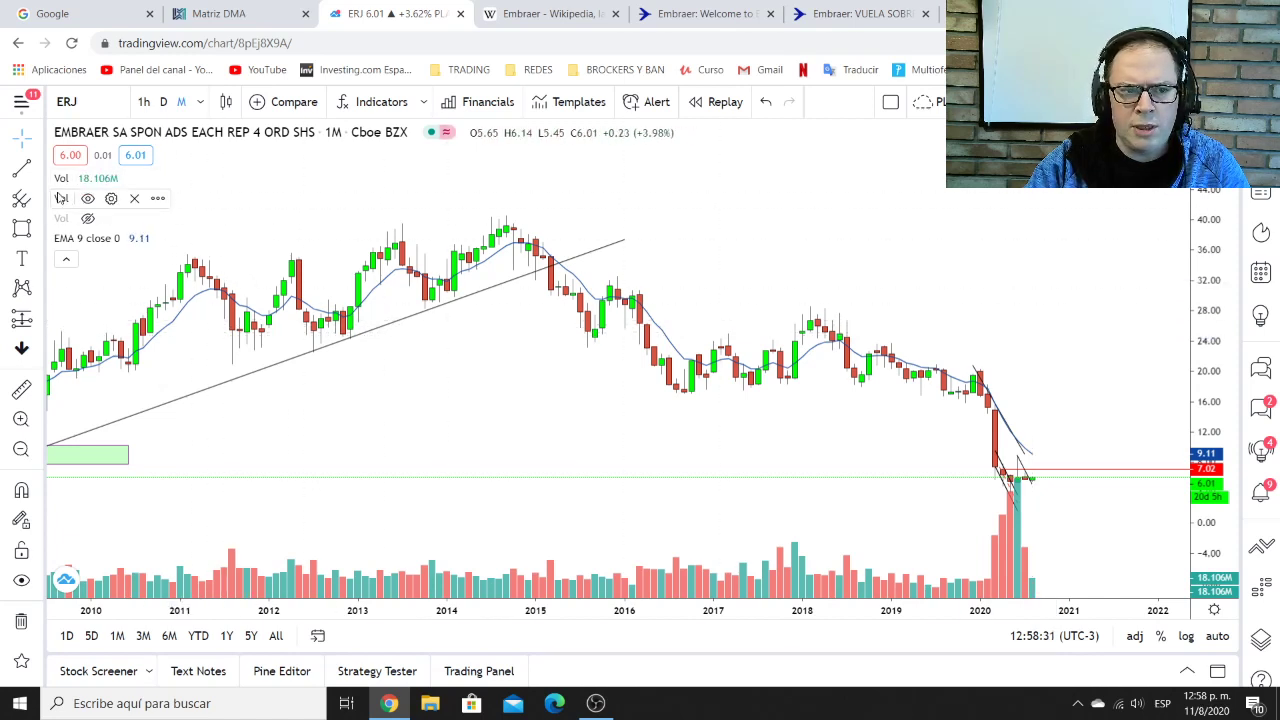
click(24, 169)
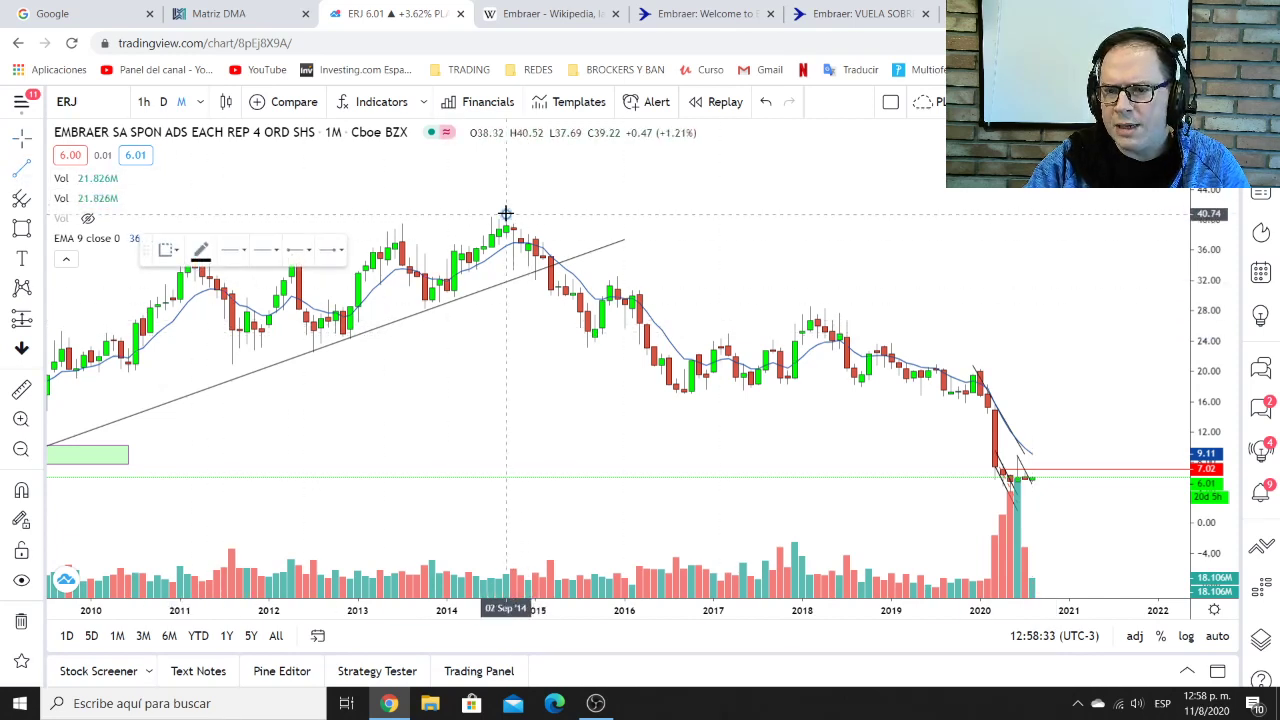
click(506, 213)
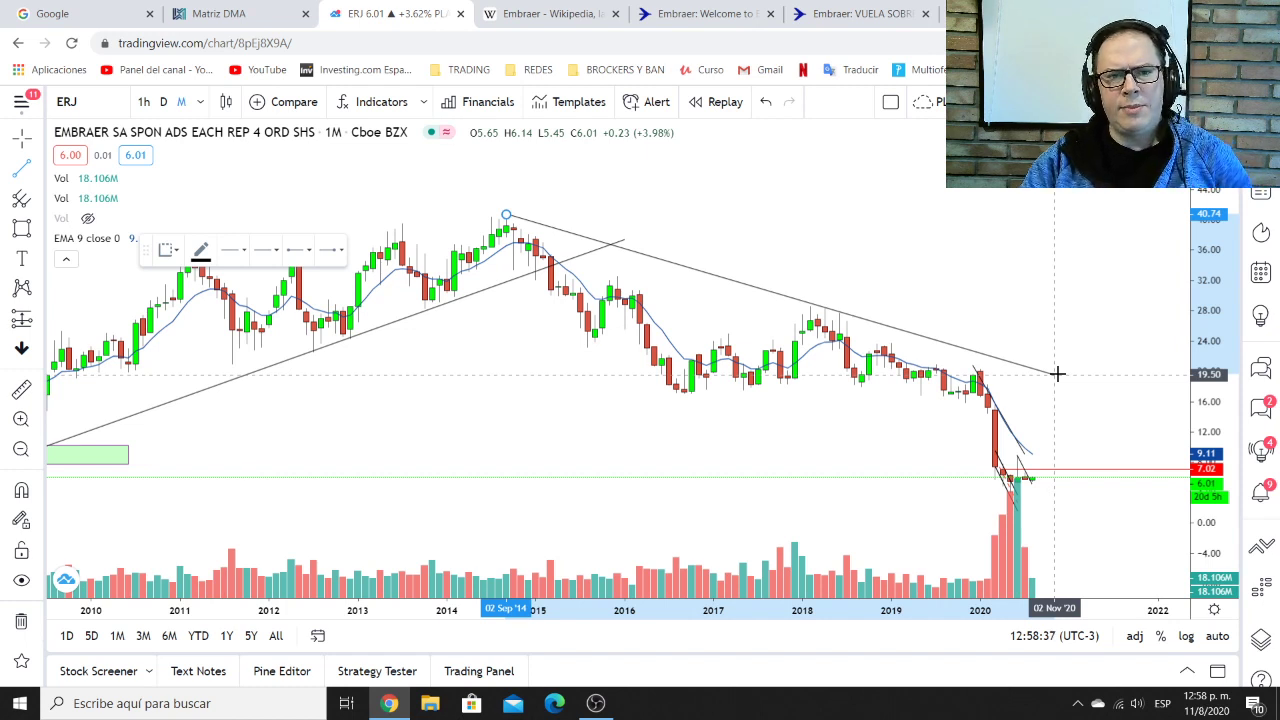
click(1057, 373)
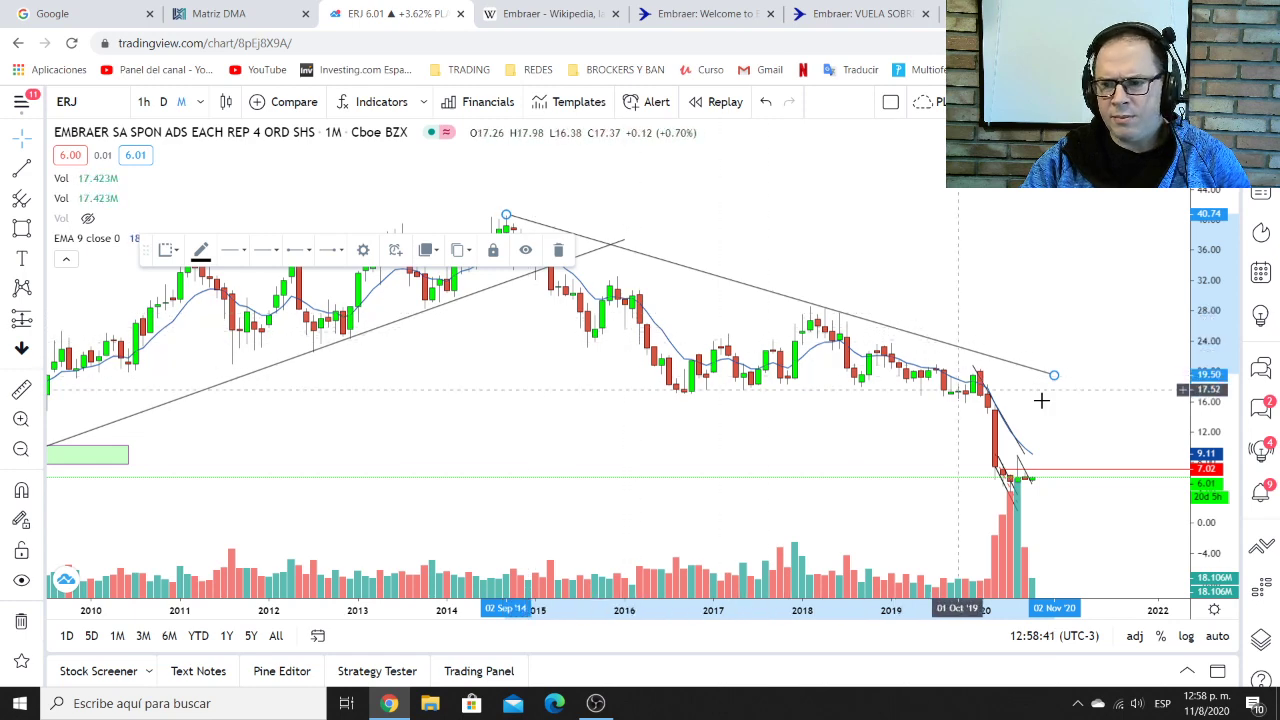
Examine the price action from 2009 to 2020 against both trend lines, including the 2020 drop below the former lows
drag(1221, 432, 1219, 391)
drag(1134, 423, 1122, 388)
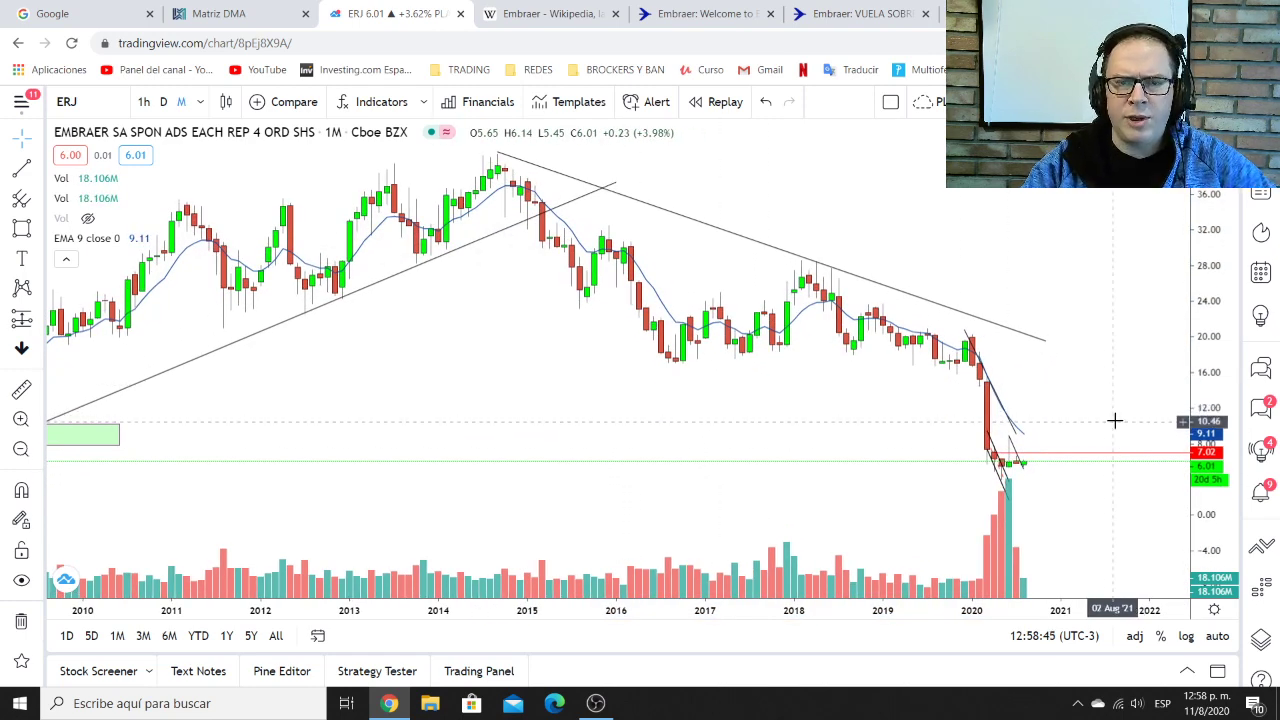
drag(837, 411, 714, 423)
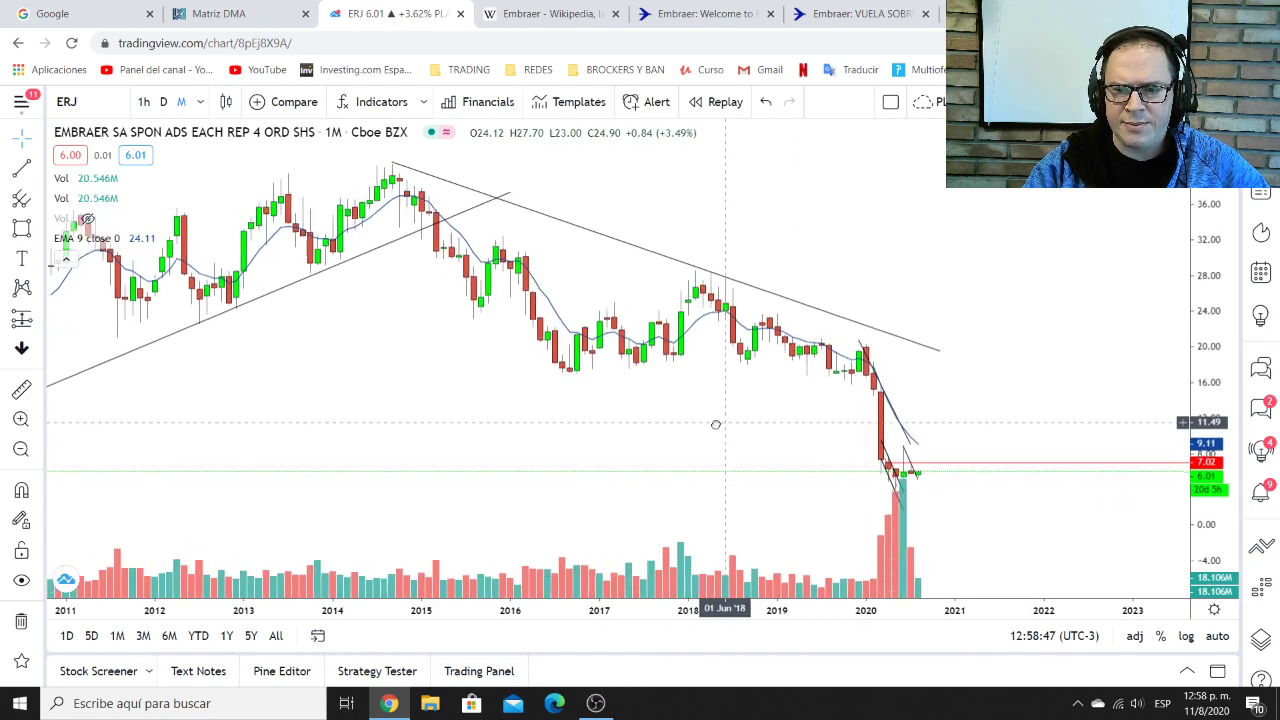
scroll(714, 423, down, 3)
drag(796, 420, 770, 427)
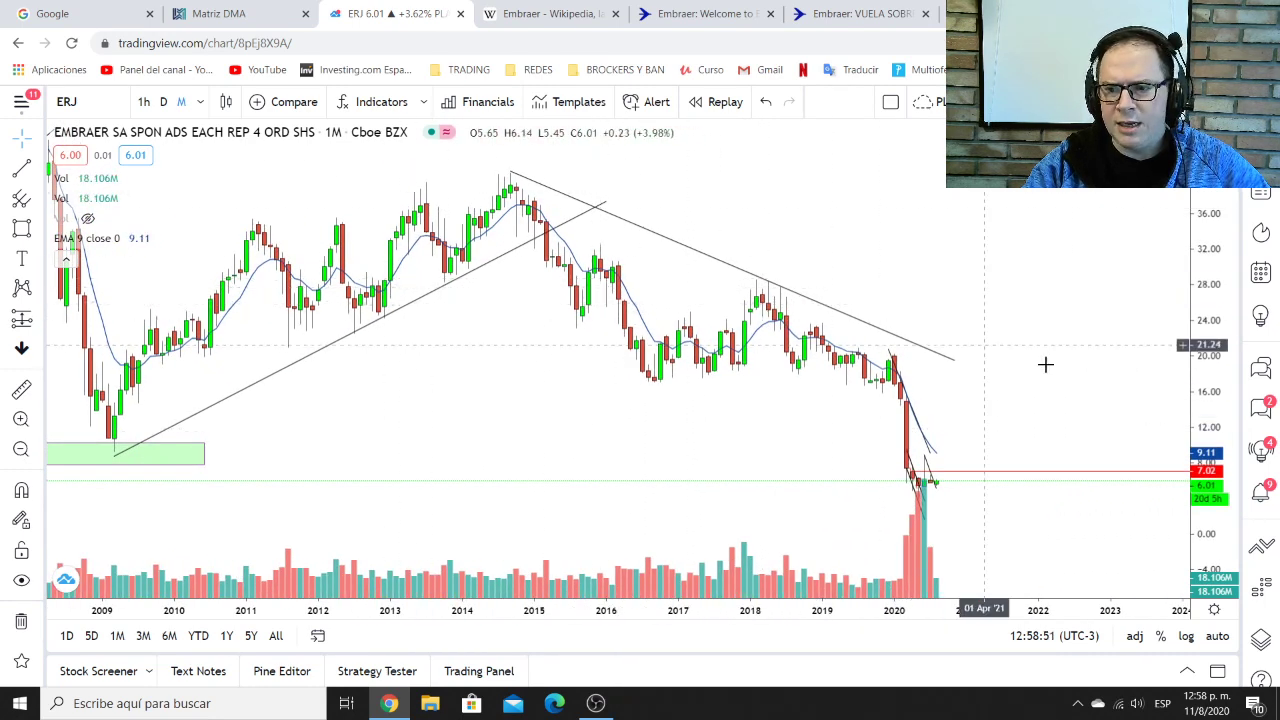
drag(1114, 361, 1062, 364)
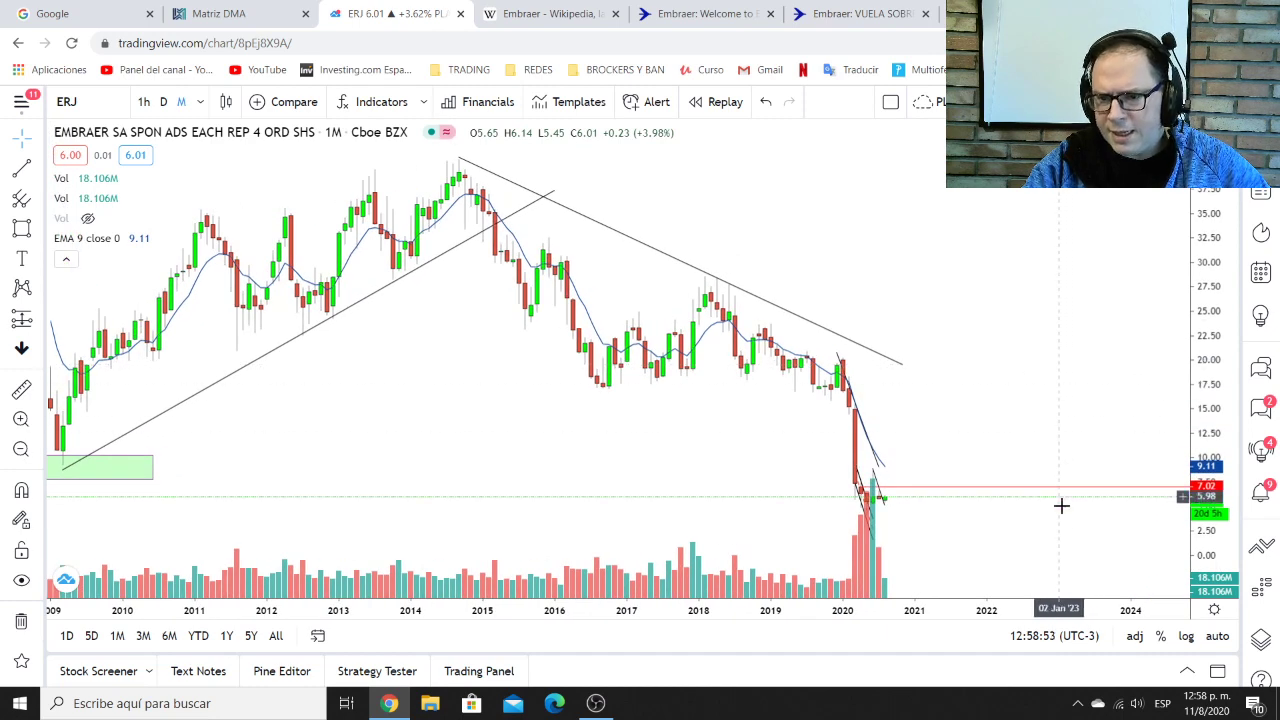
drag(1205, 530, 1205, 491)
drag(1089, 411, 1090, 350)
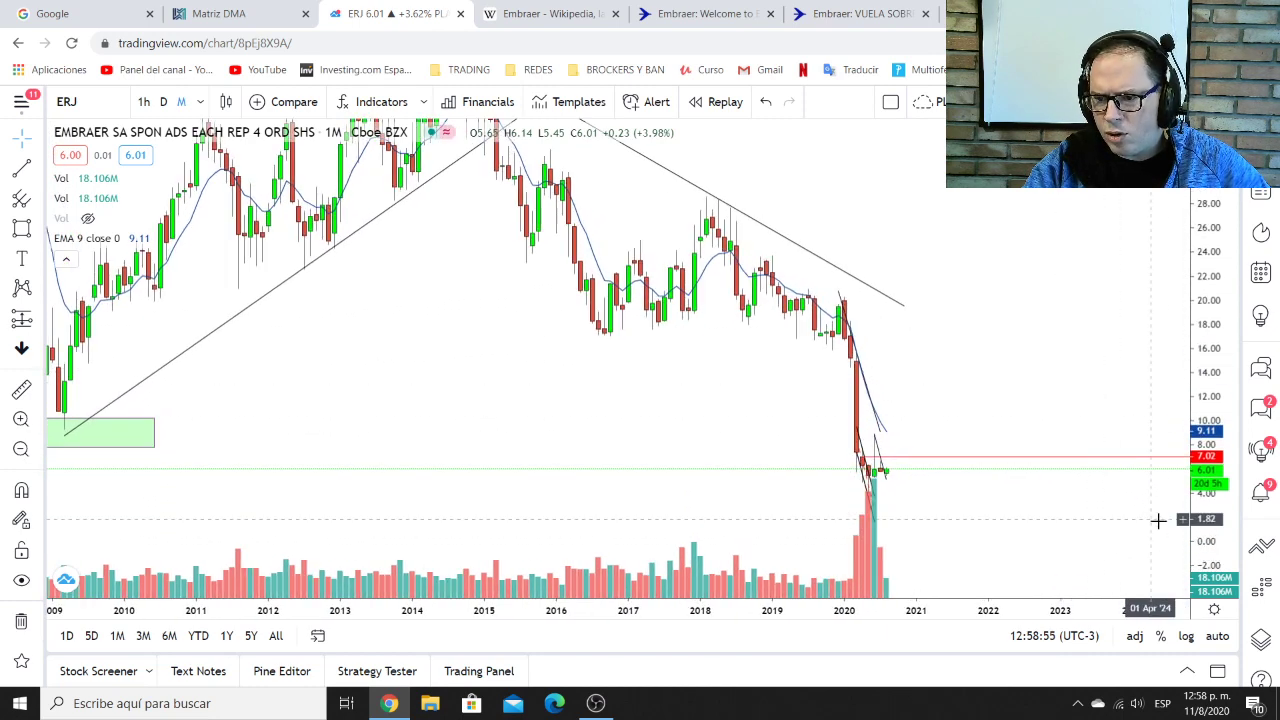
drag(1000, 390, 1029, 417)
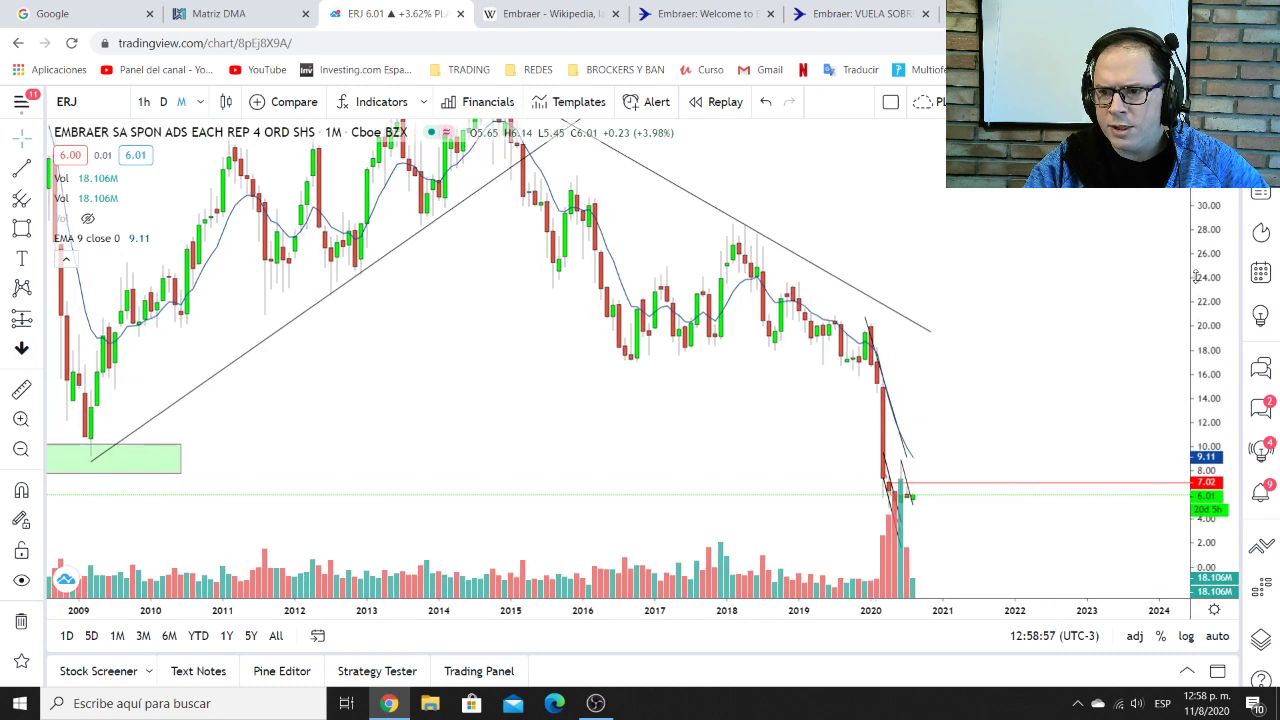
drag(1201, 276, 1213, 343)
drag(1088, 368, 1089, 389)
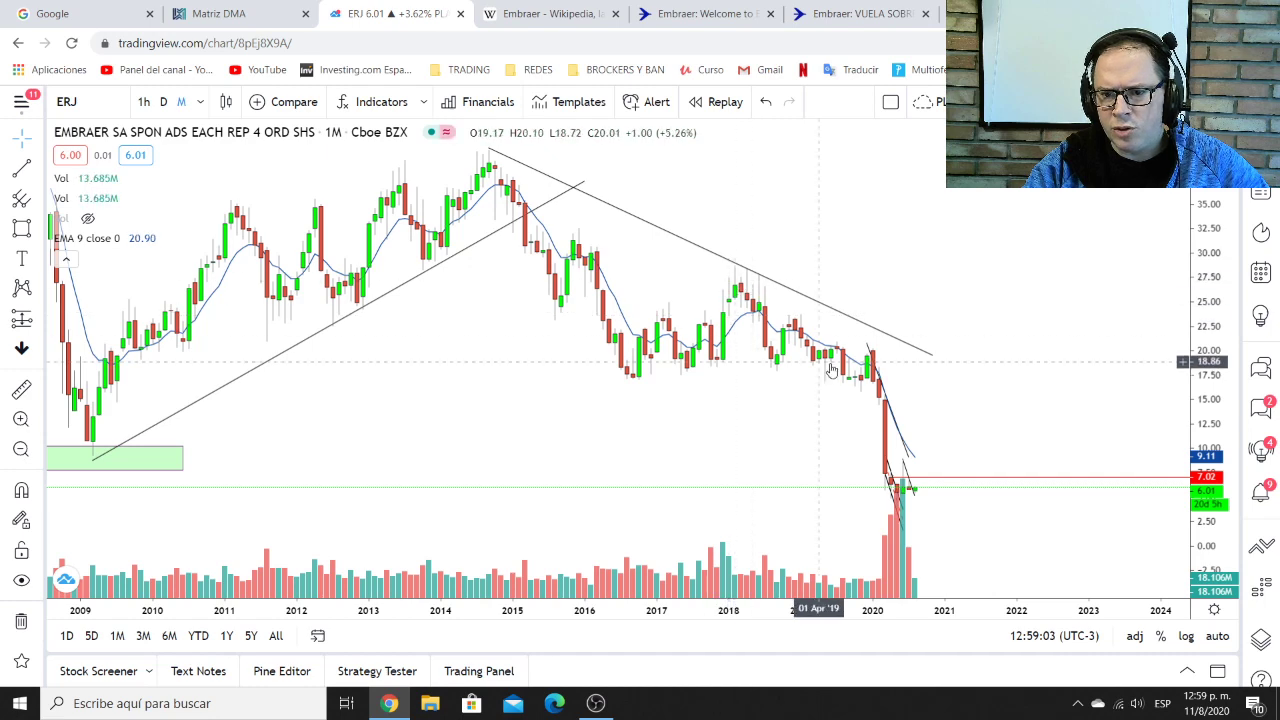
Restore the MACD and RSI panes and compare the 2020 RSI low with its earlier lows since 2001
drag(987, 420, 974, 360)
double_click(975, 359)
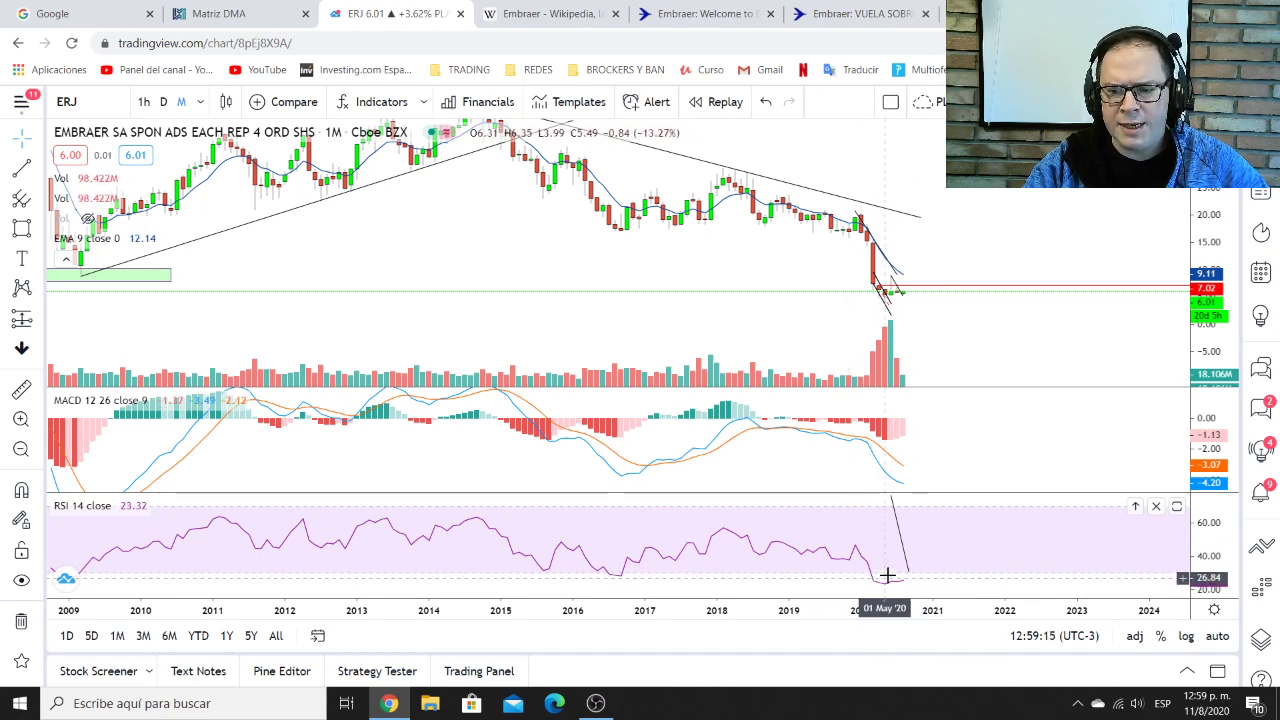
scroll(845, 560, down, 3)
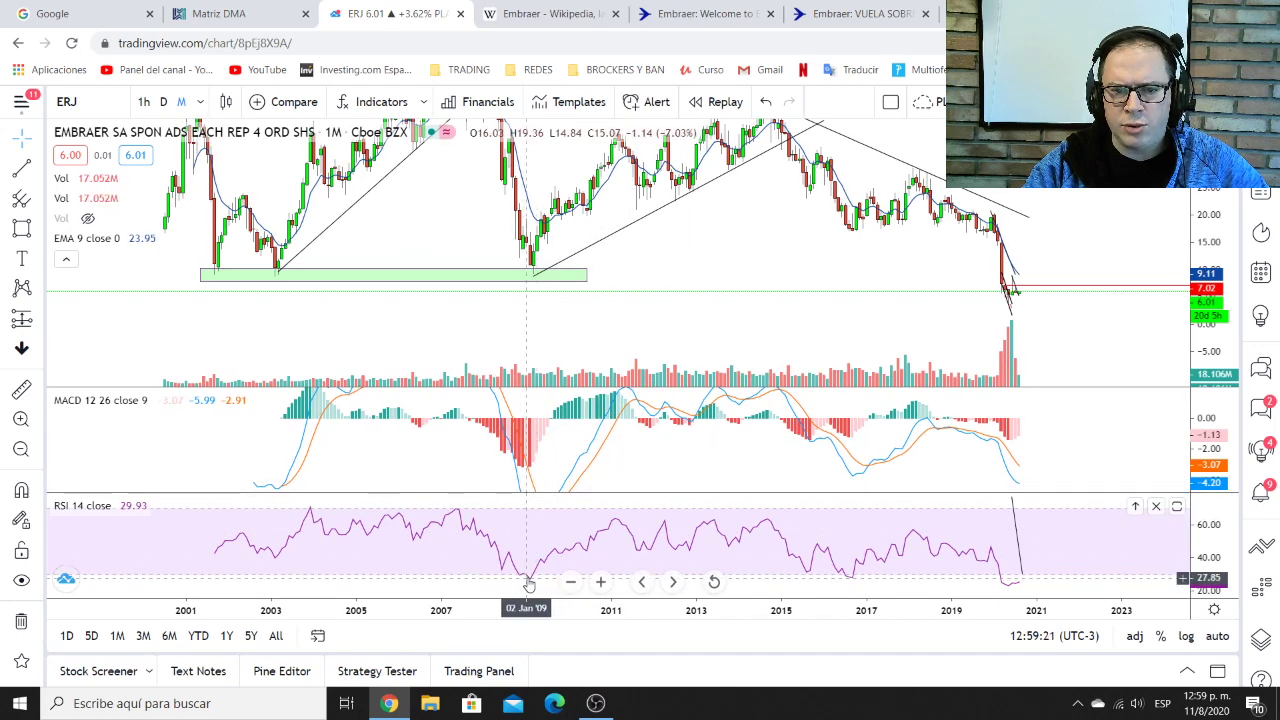
scroll(505, 373, down, 2)
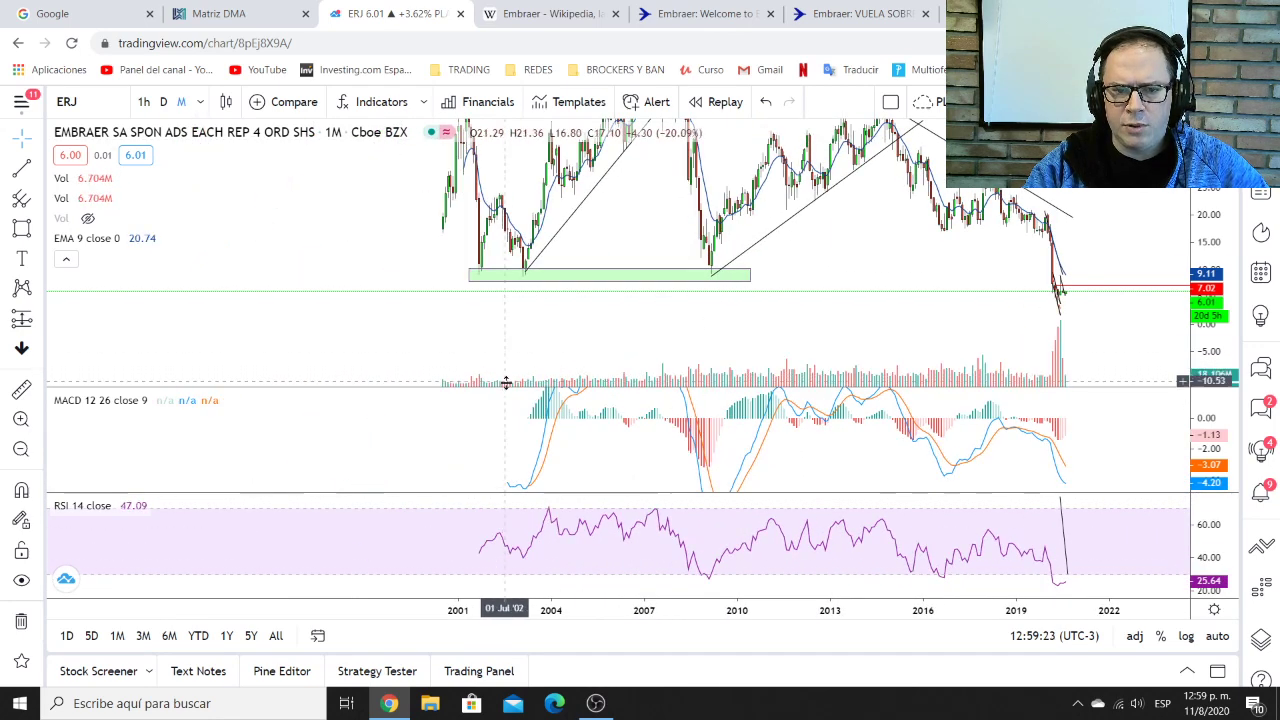
scroll(505, 383, down, 2)
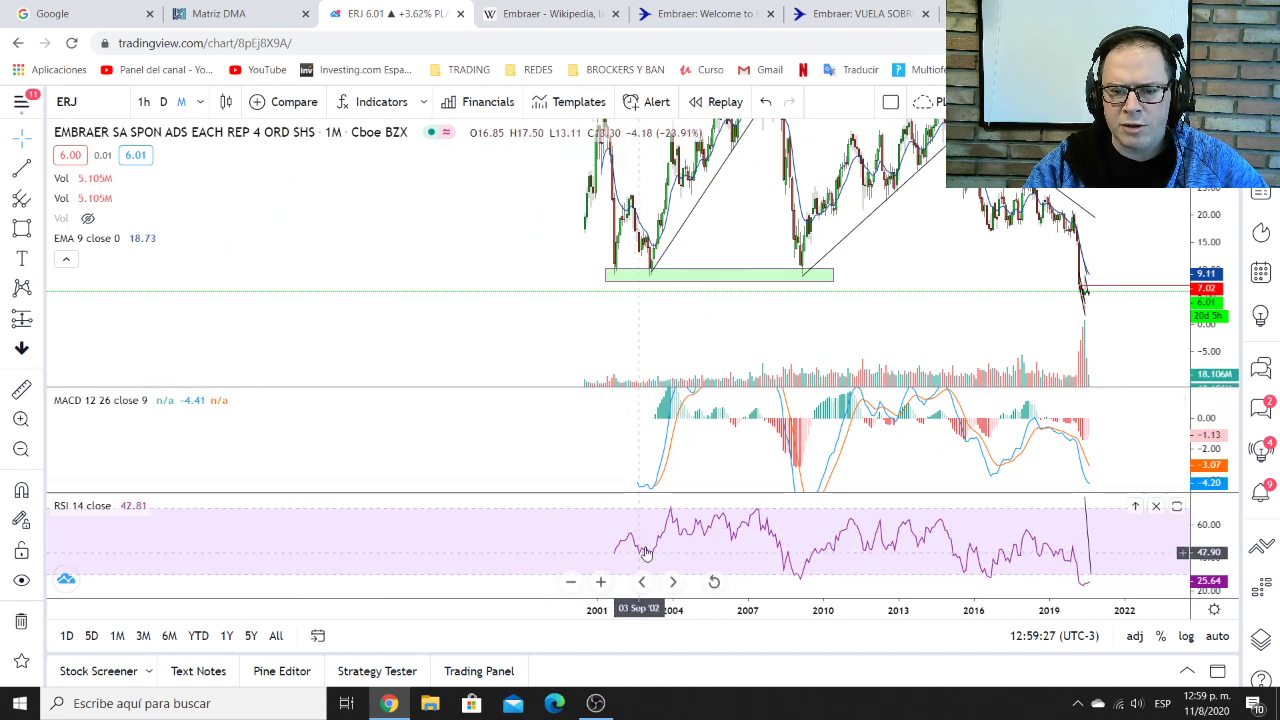
scroll(680, 320, up, 2)
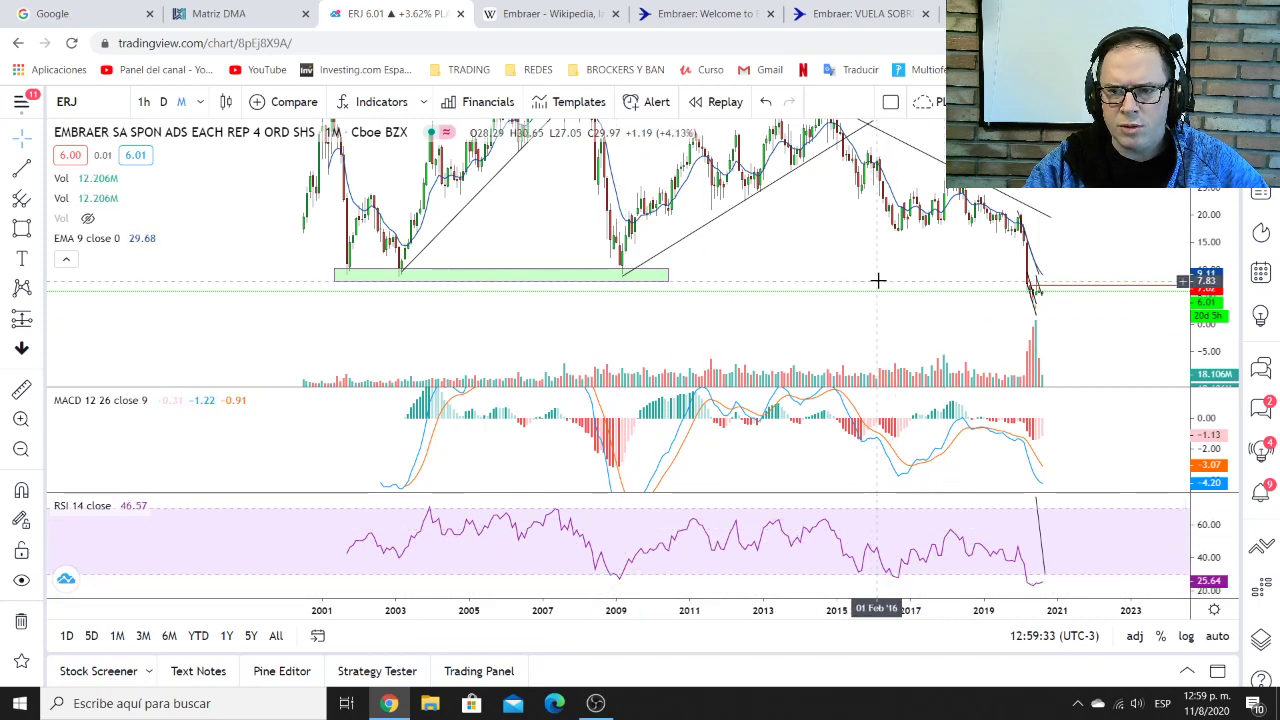
Compare the 2020 MACD low with its earlier lows since 2001, alongside the price action and RSI
drag(951, 249, 732, 239)
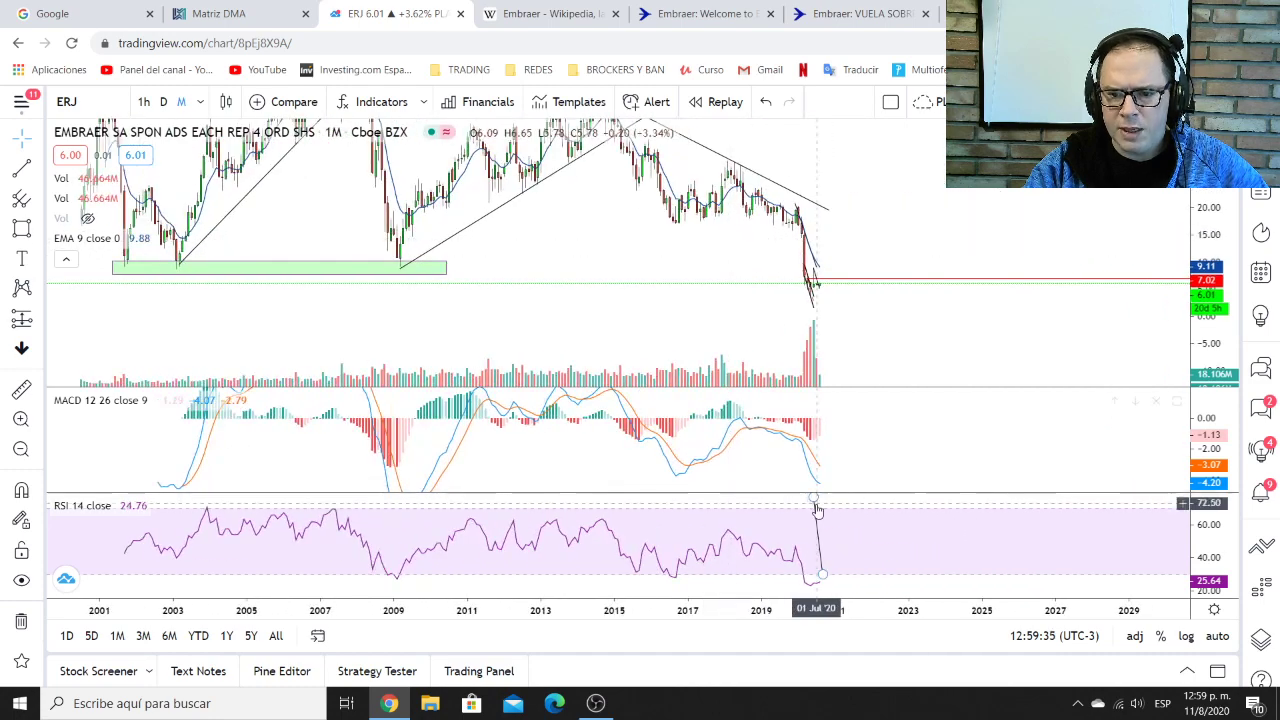
drag(908, 315, 891, 331)
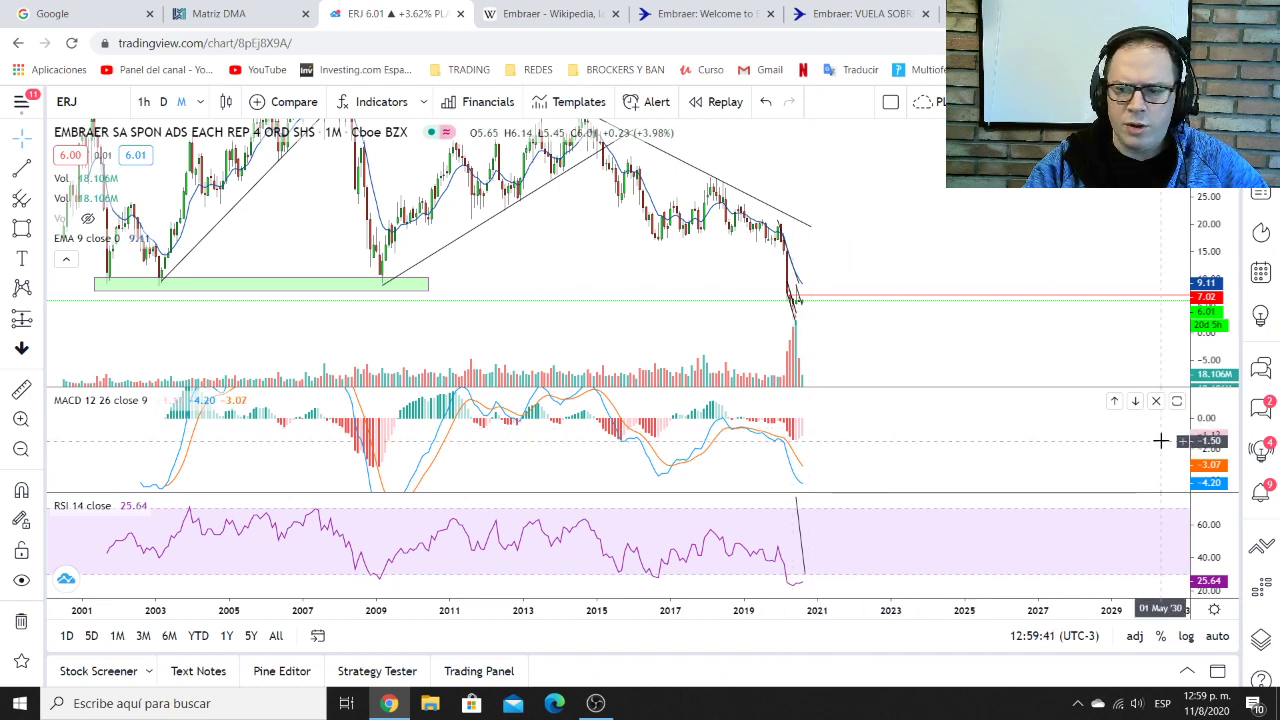
drag(1222, 418, 1214, 453)
drag(963, 460, 920, 468)
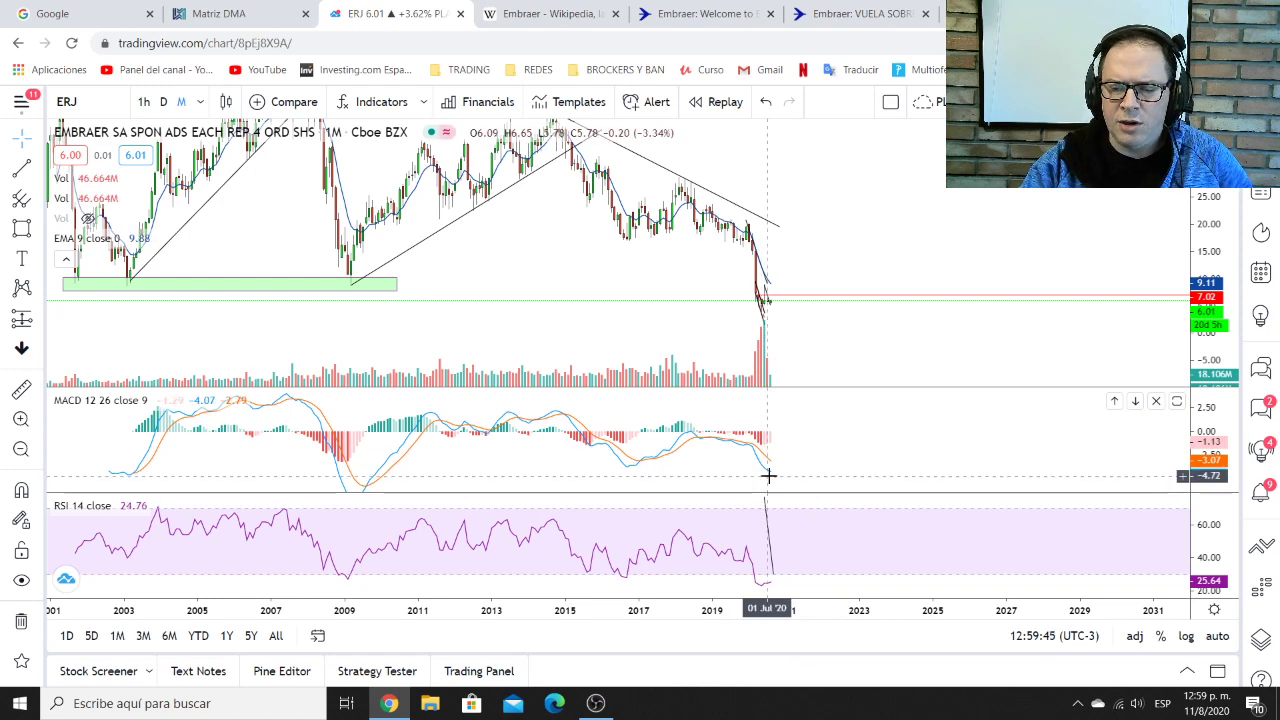
drag(892, 463, 881, 467)
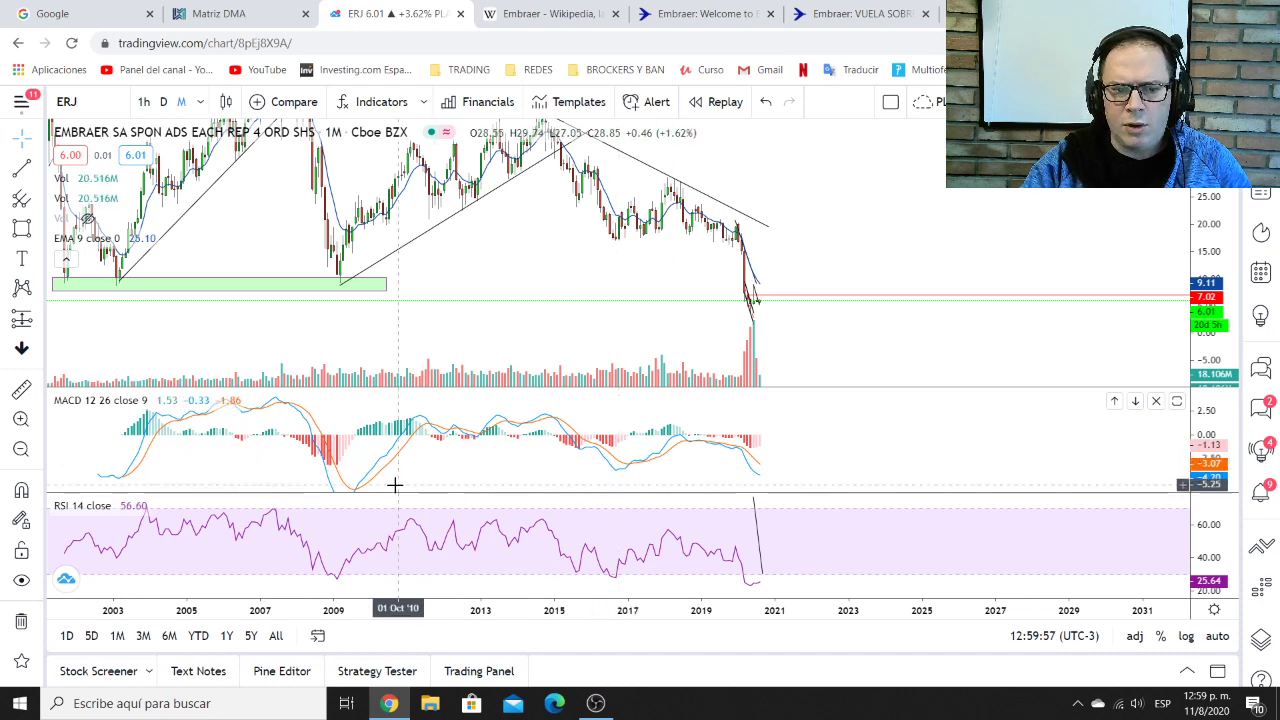
drag(437, 274, 760, 266)
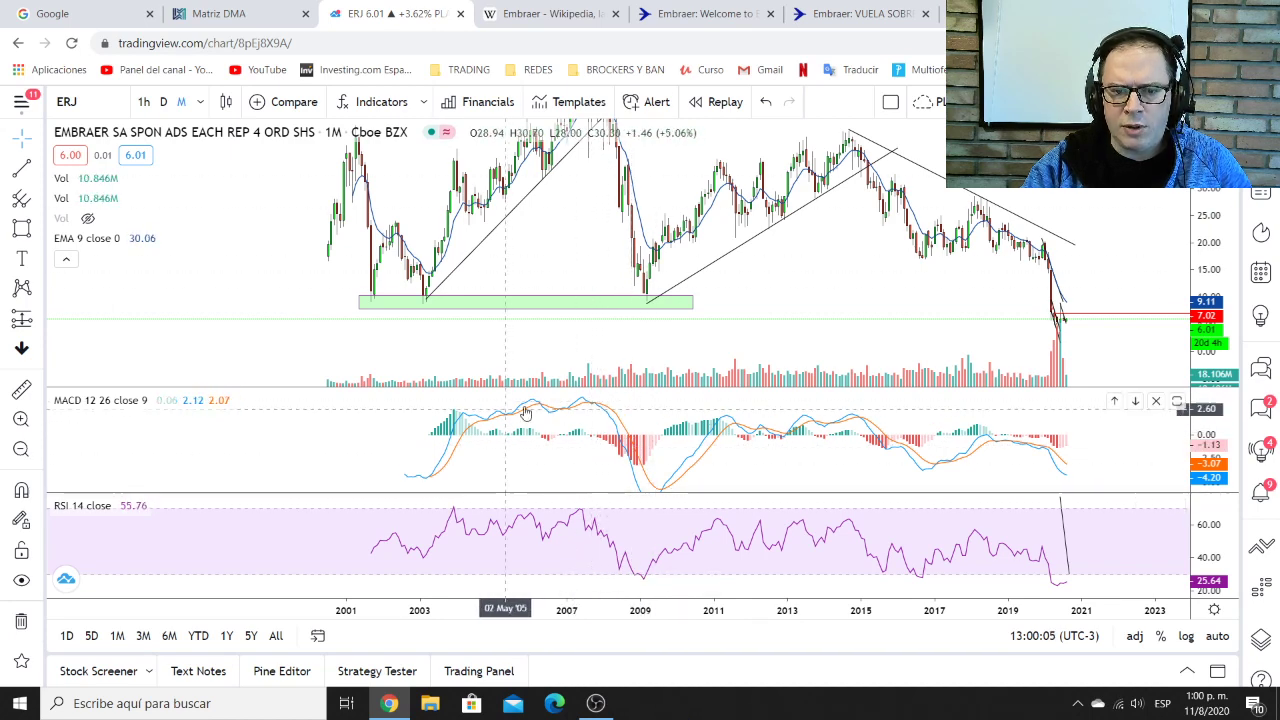
drag(849, 277, 585, 285)
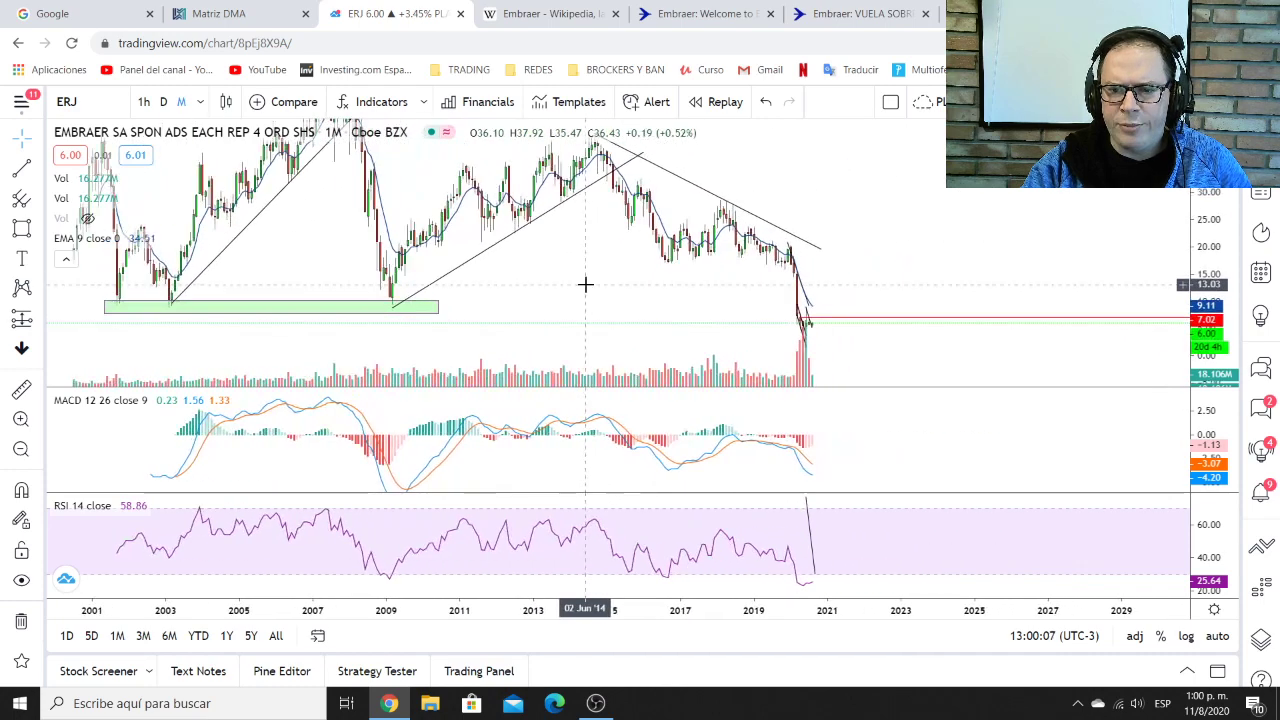
scroll(850, 290, up, 5)
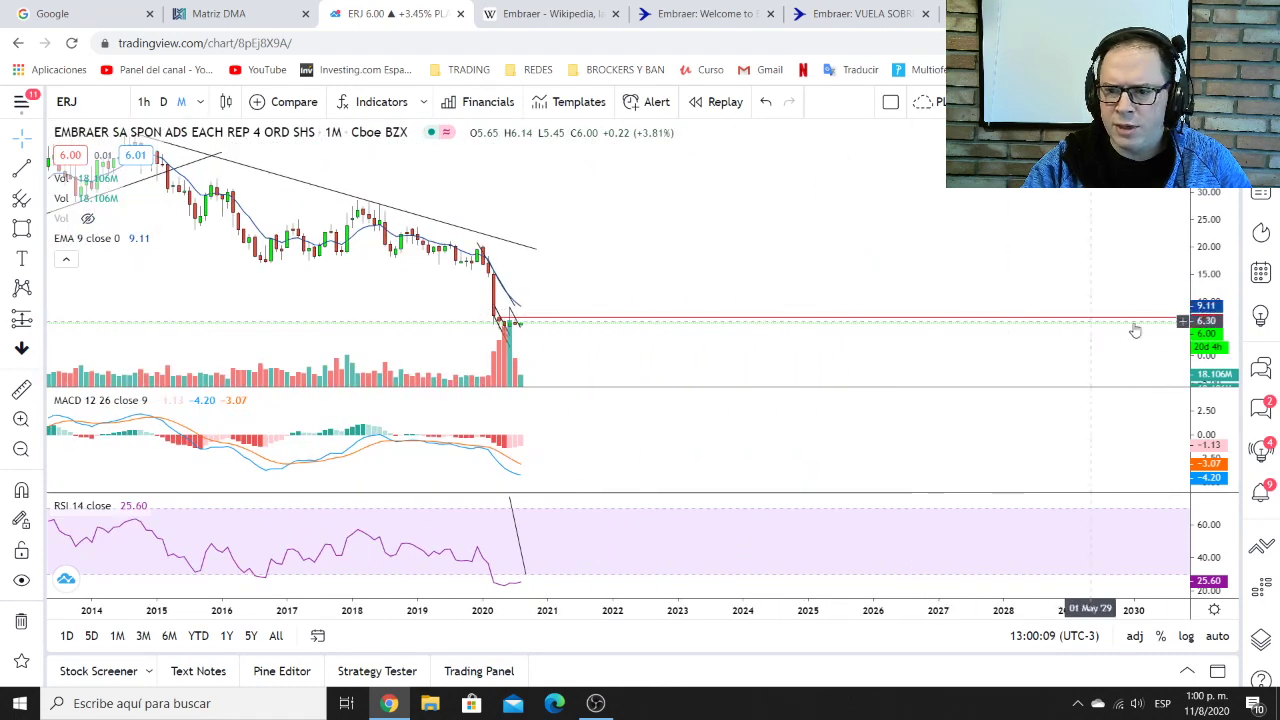
drag(1006, 249, 1134, 223)
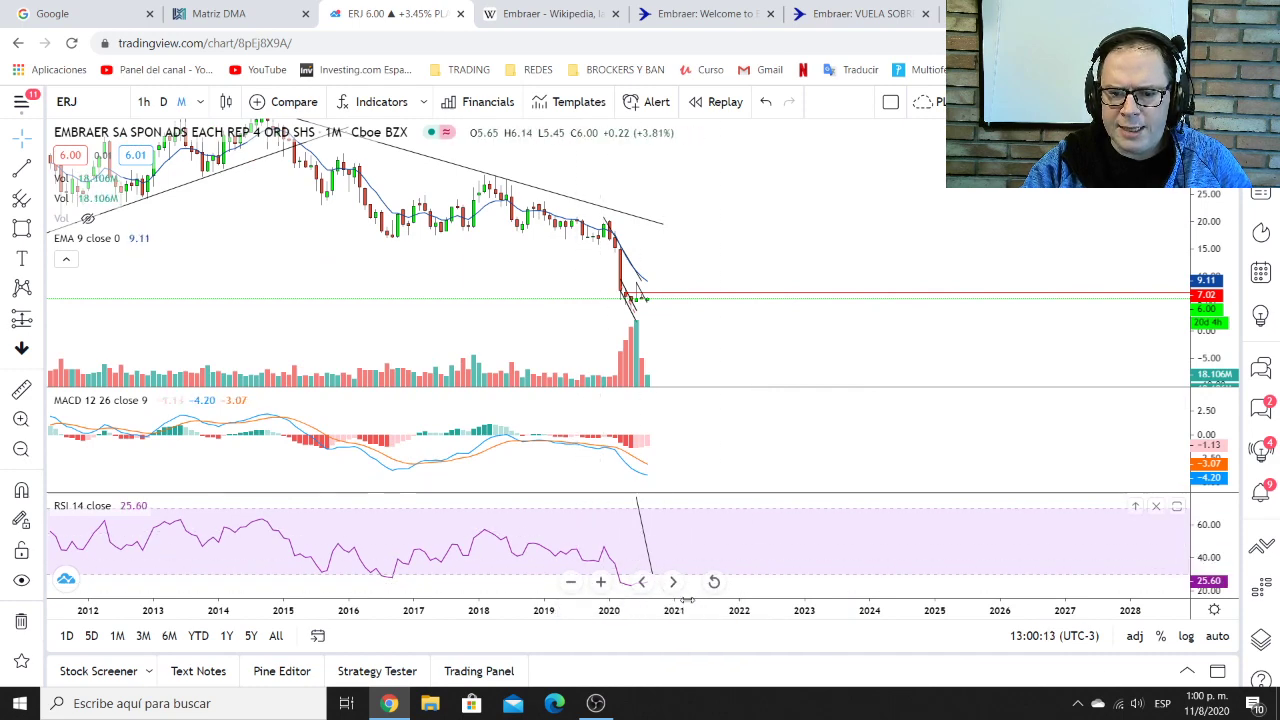
Draw a falling trend line on the RSI from the March 2018 peak at about 57.23 to January 2023 at about 28.83
double_click(728, 551)
scroll(643, 320, down, 3)
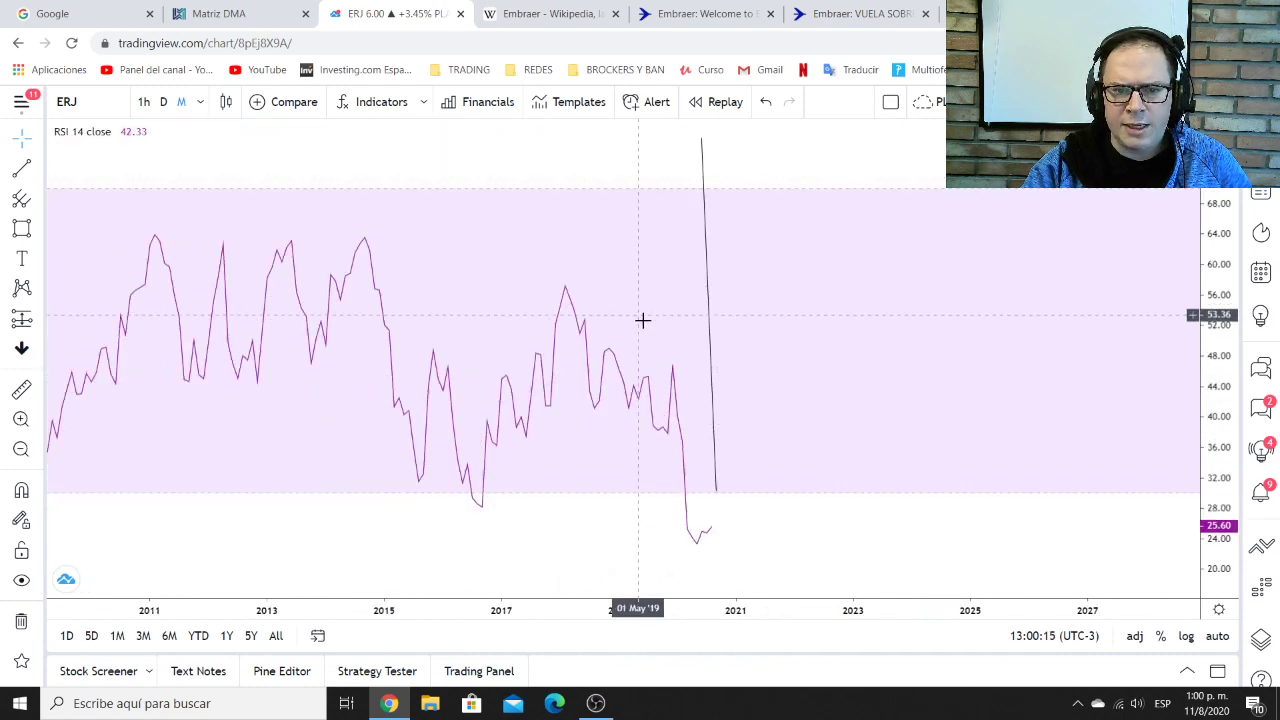
drag(1217, 214, 1217, 325)
drag(1154, 360, 1094, 388)
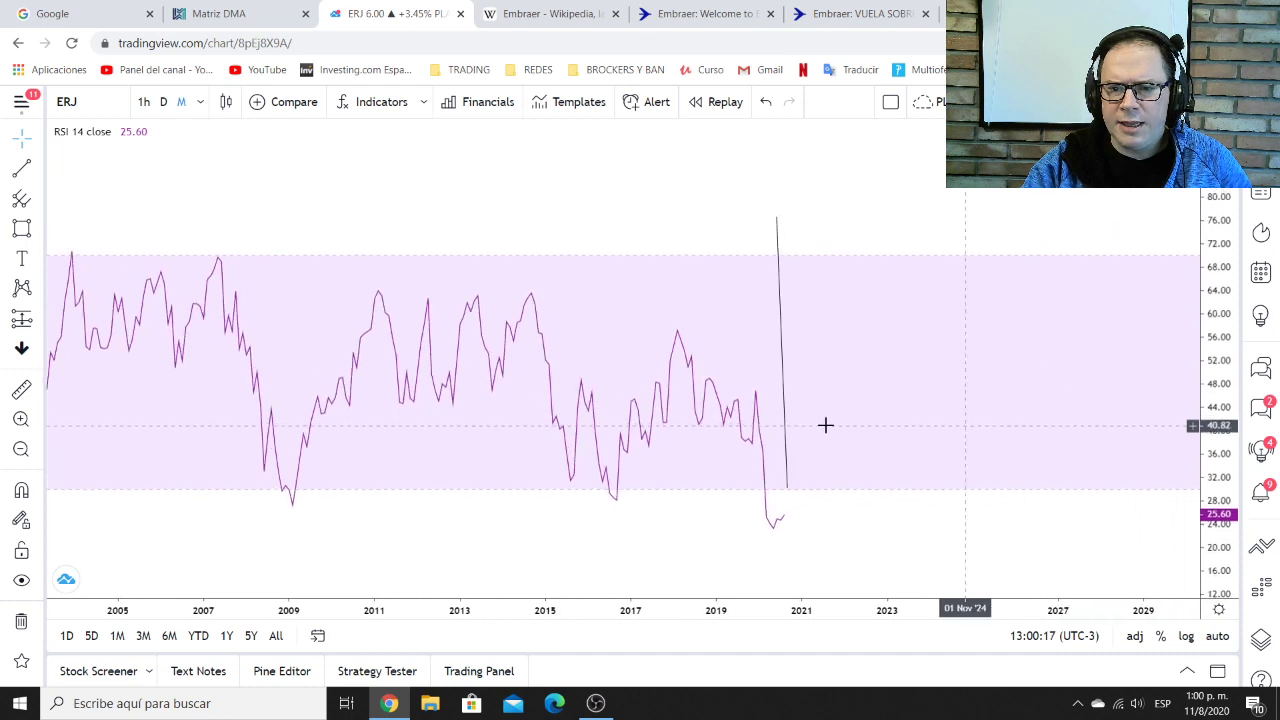
click(22, 170)
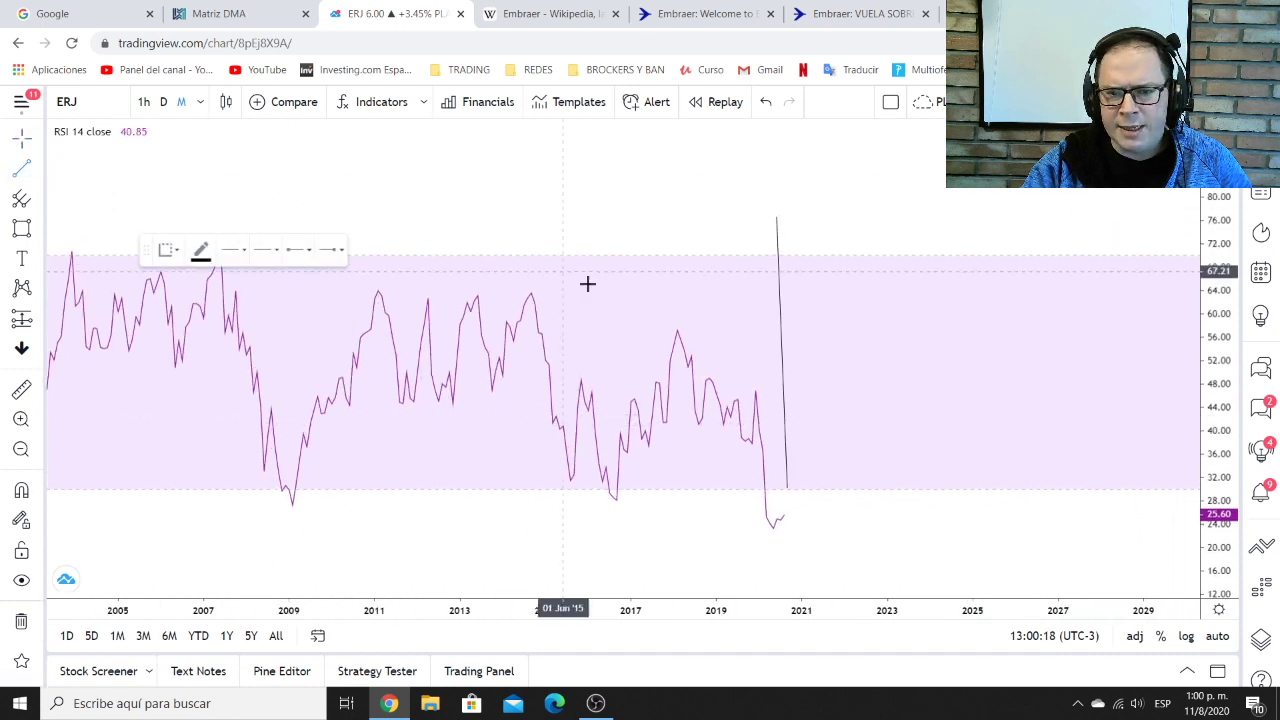
click(681, 329)
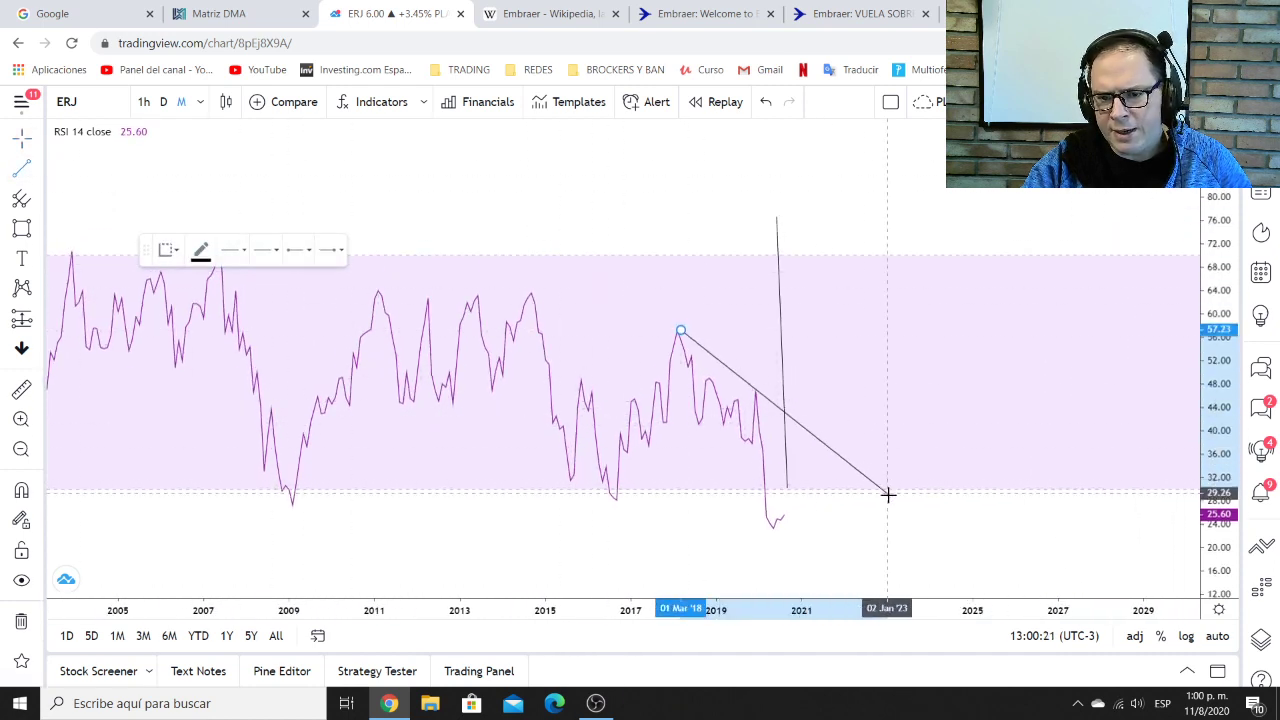
click(888, 494)
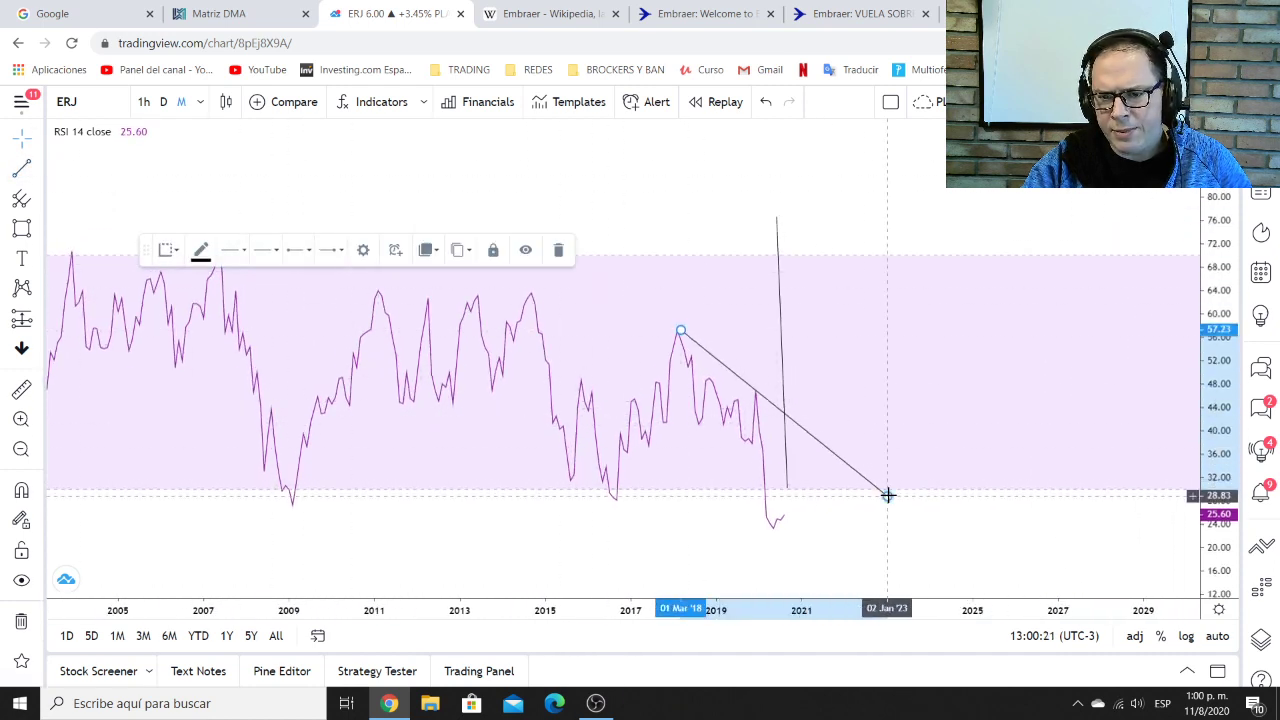
Delete the steep 2020 line from the RSI and restore the price, MACD and RSI panes
click(785, 405)
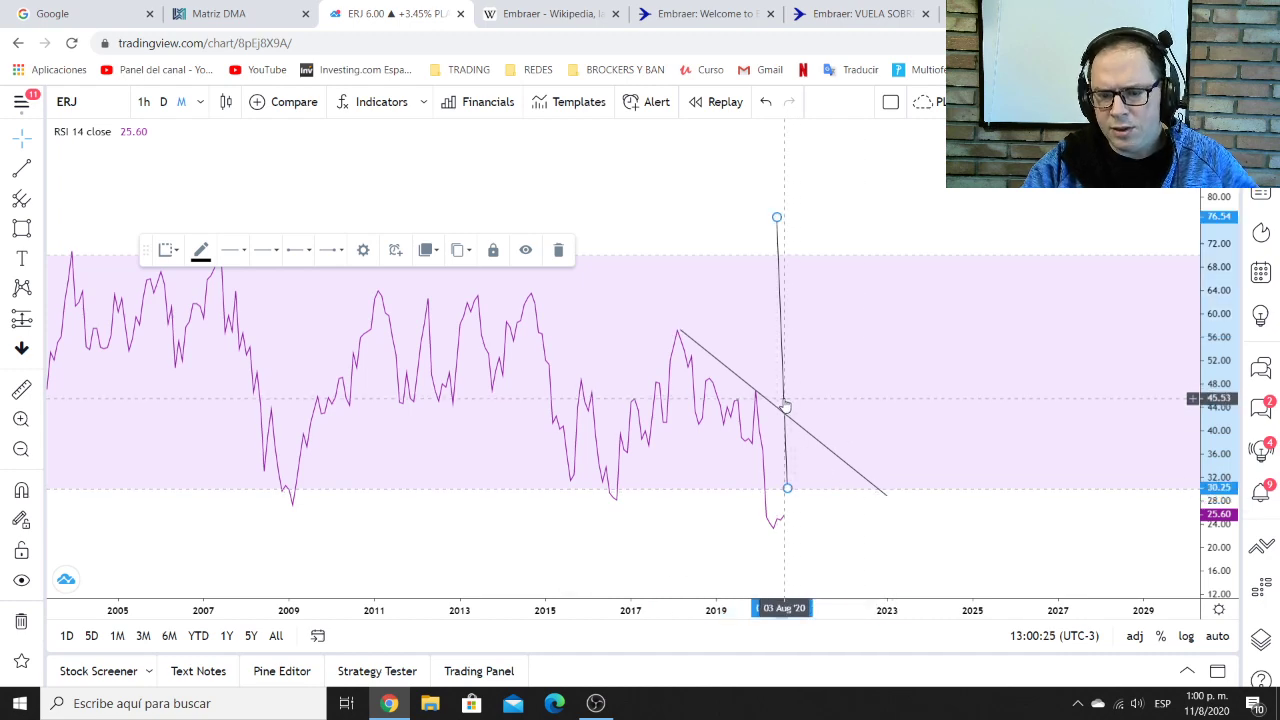
key(Delete)
double_click(854, 369)
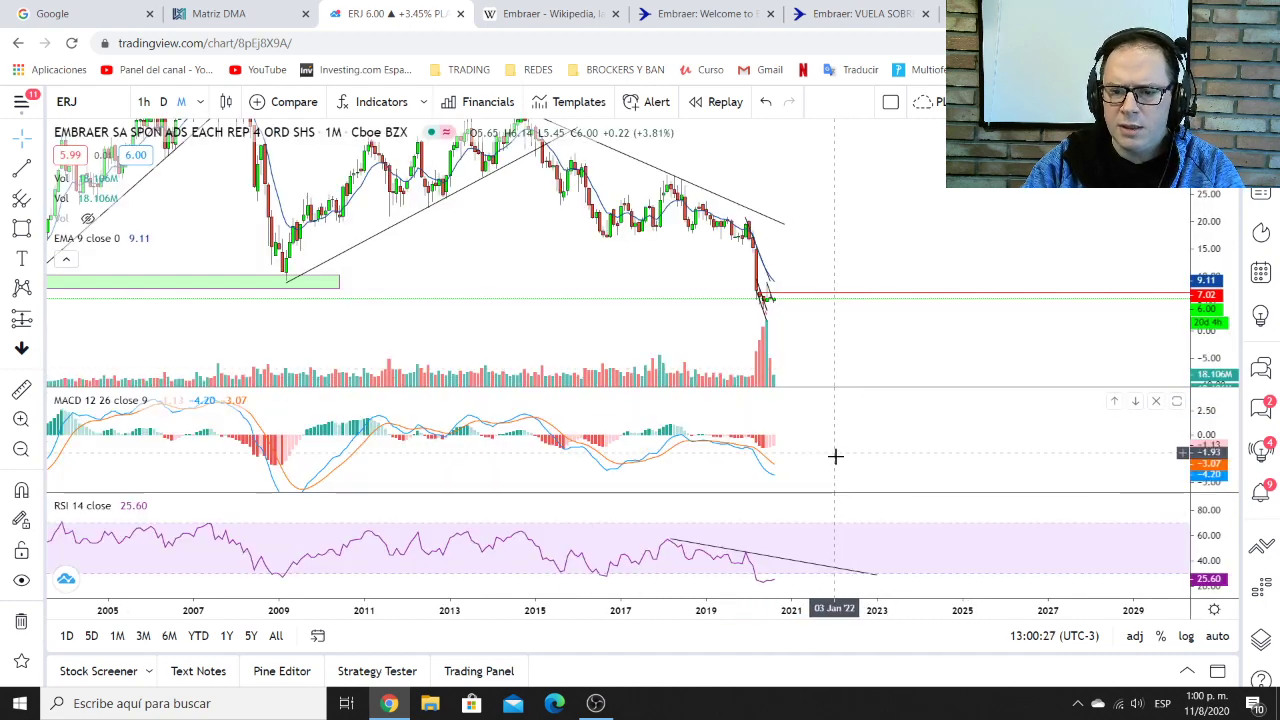
Examine the 2020 price collapse and its short channel lines on the enlarged monthly price pane
double_click(811, 364)
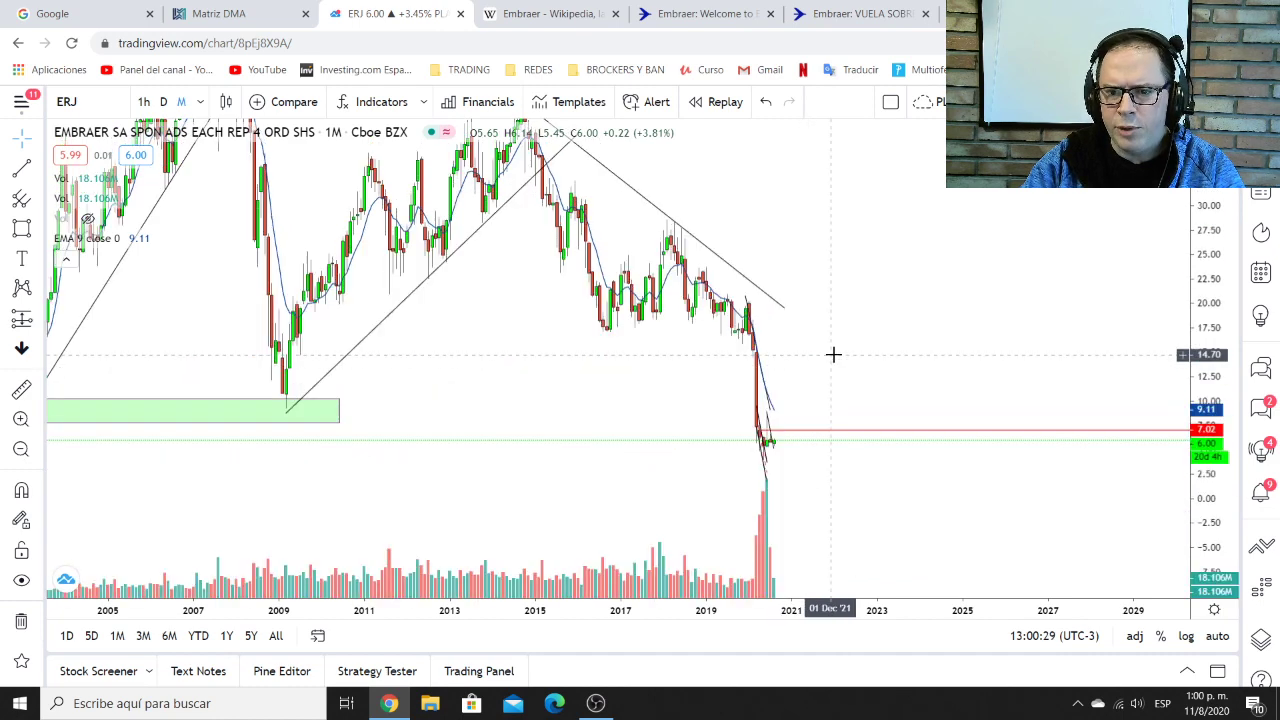
scroll(840, 371, up, 3)
drag(840, 371, 974, 311)
scroll(926, 362, up, 3)
drag(821, 471, 909, 482)
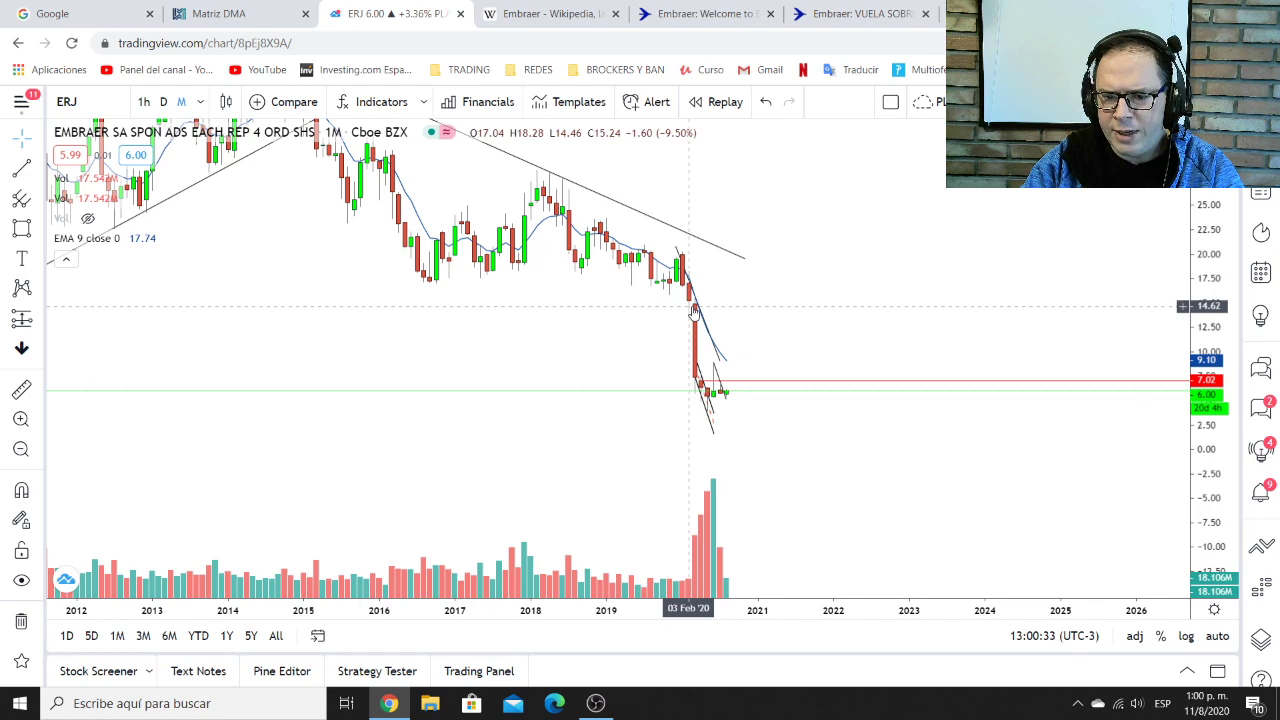
scroll(776, 314, right, 3)
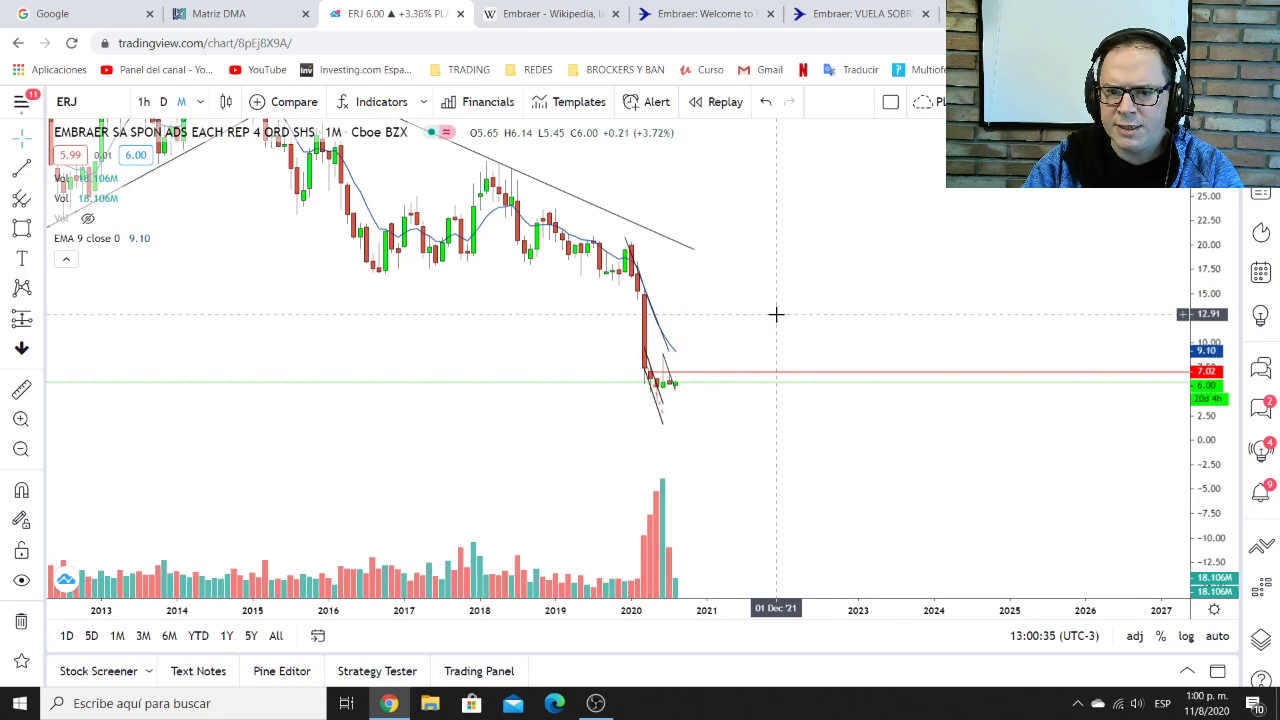
scroll(846, 414, left, 3)
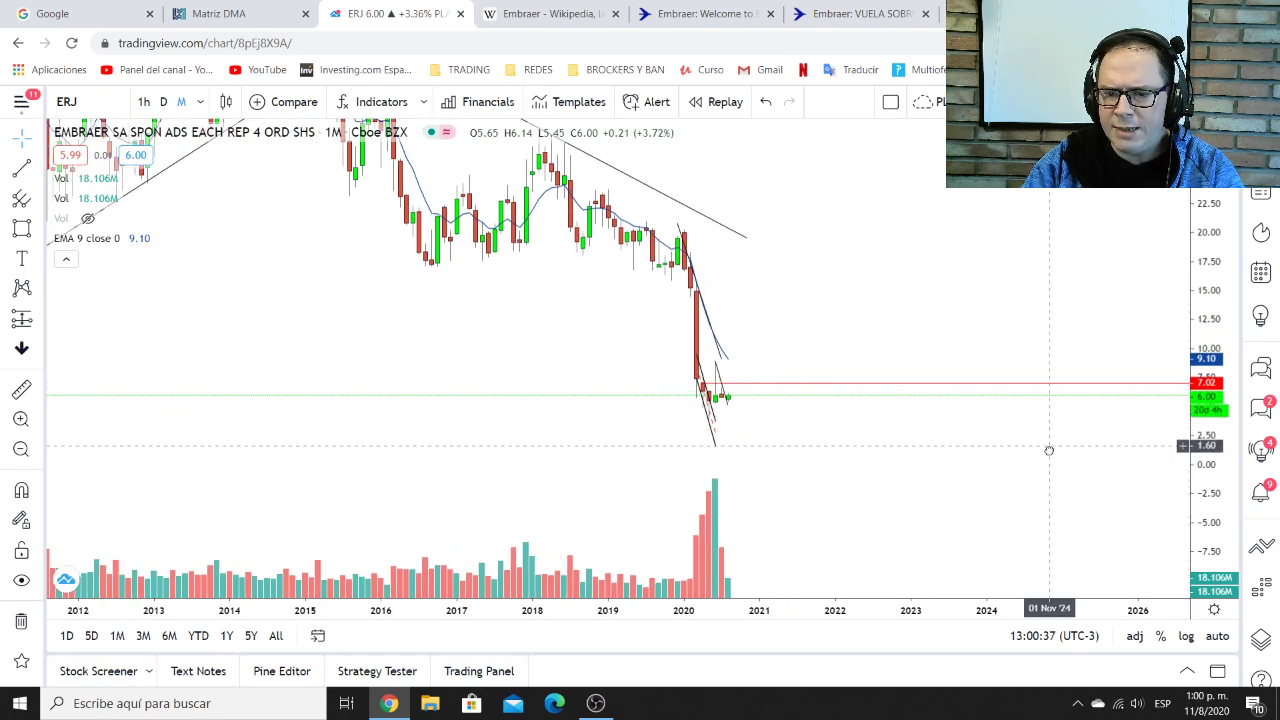
drag(1049, 450, 1051, 454)
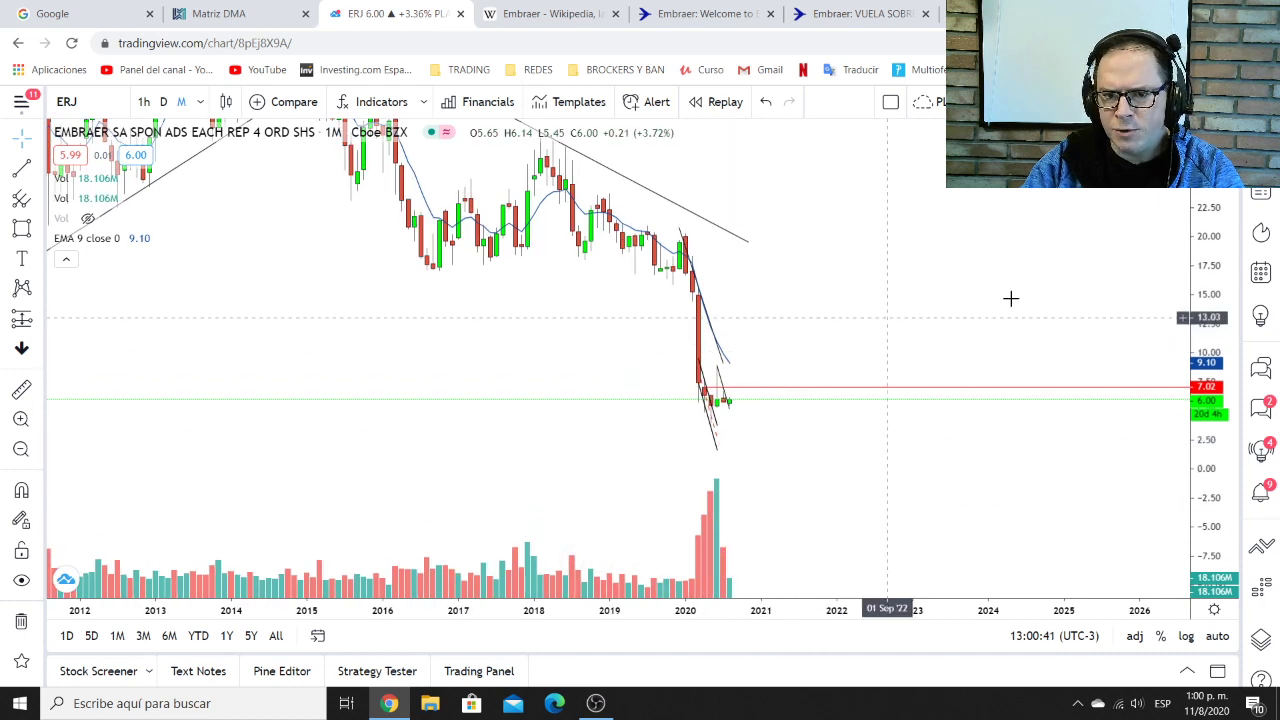
Draw a falling trend line on the price from May 2018 at about 28.45 to May 2023 at about 2.34
drag(1207, 204, 1204, 334)
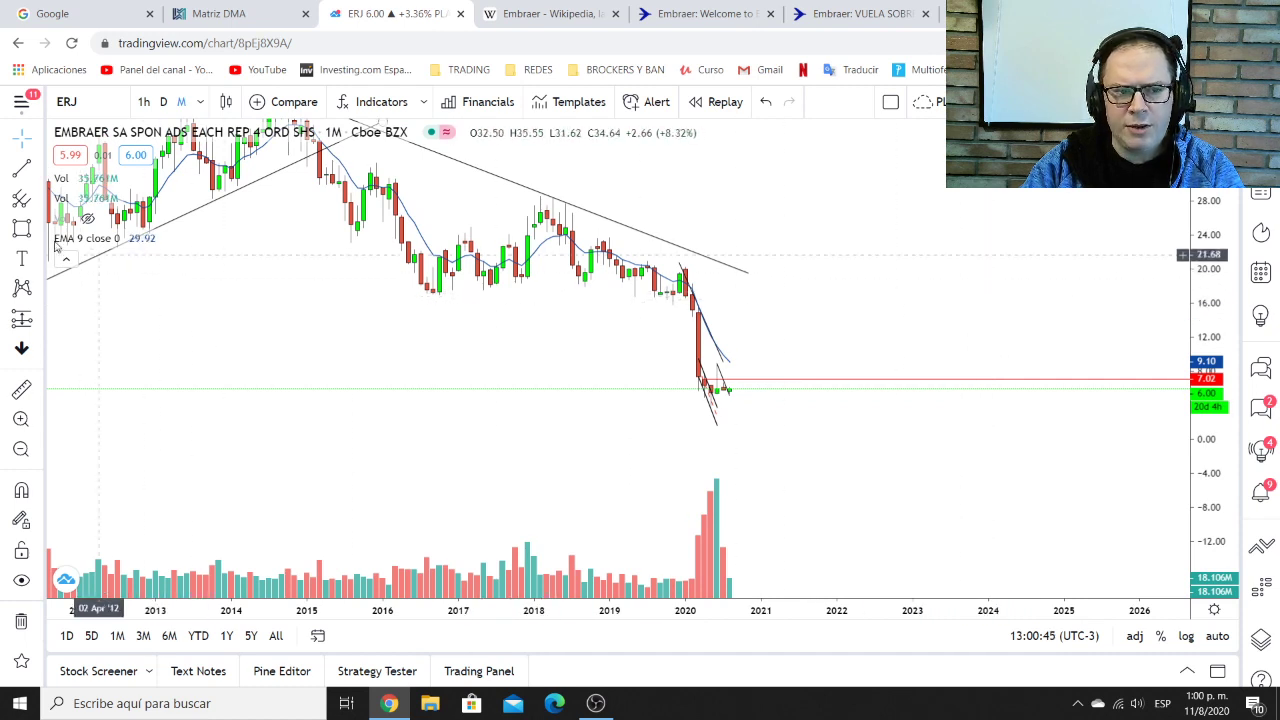
click(21, 169)
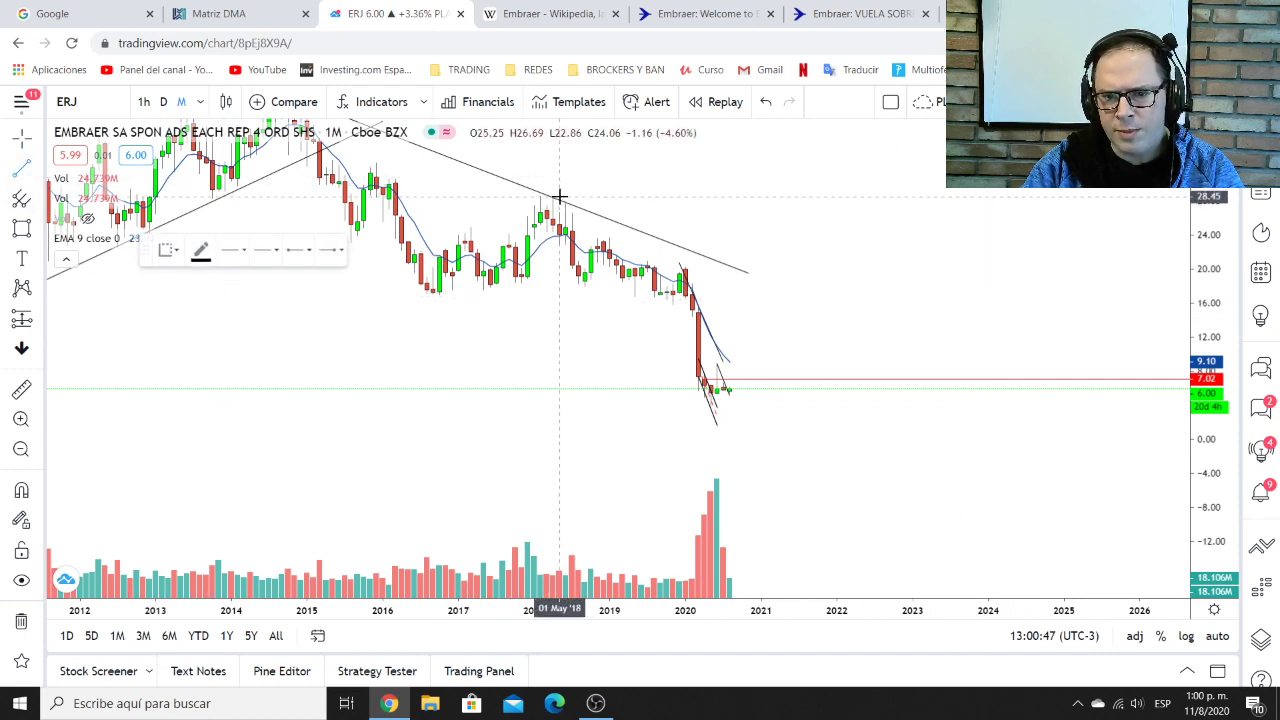
click(560, 197)
click(938, 419)
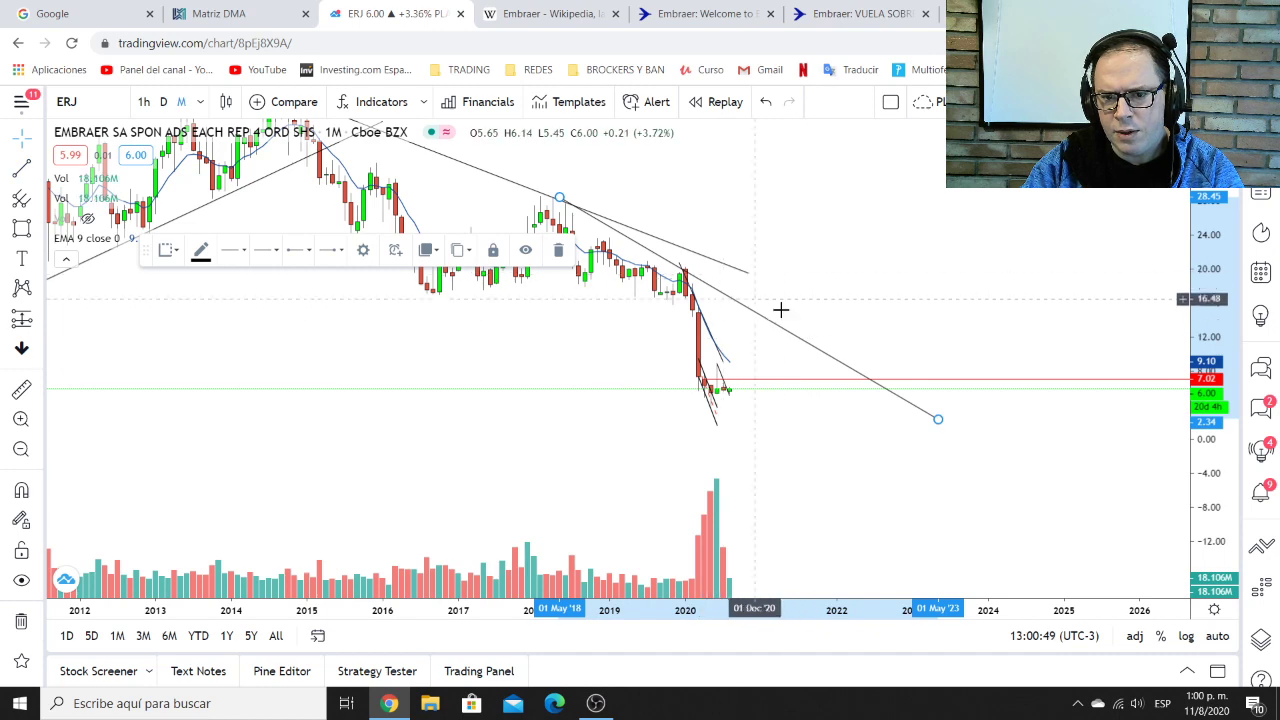
drag(780, 310, 903, 300)
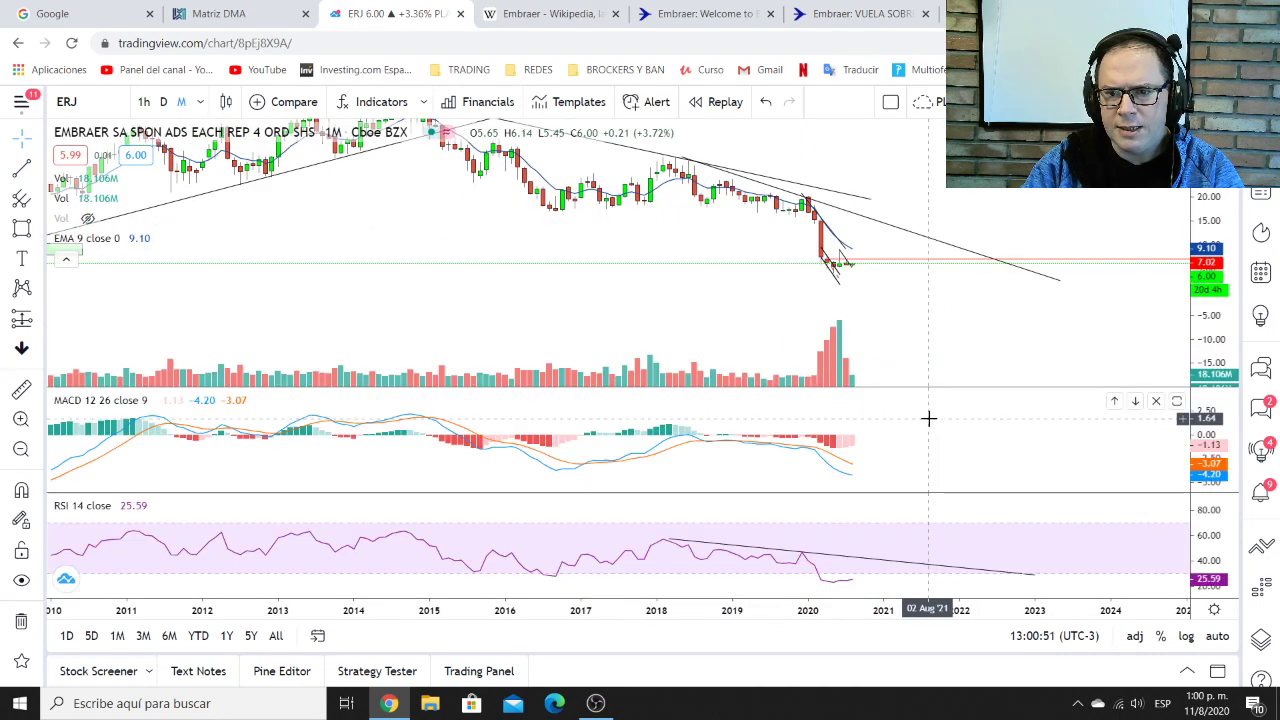
Switch the chart to the 1 week interval
drag(417, 220, 313, 299)
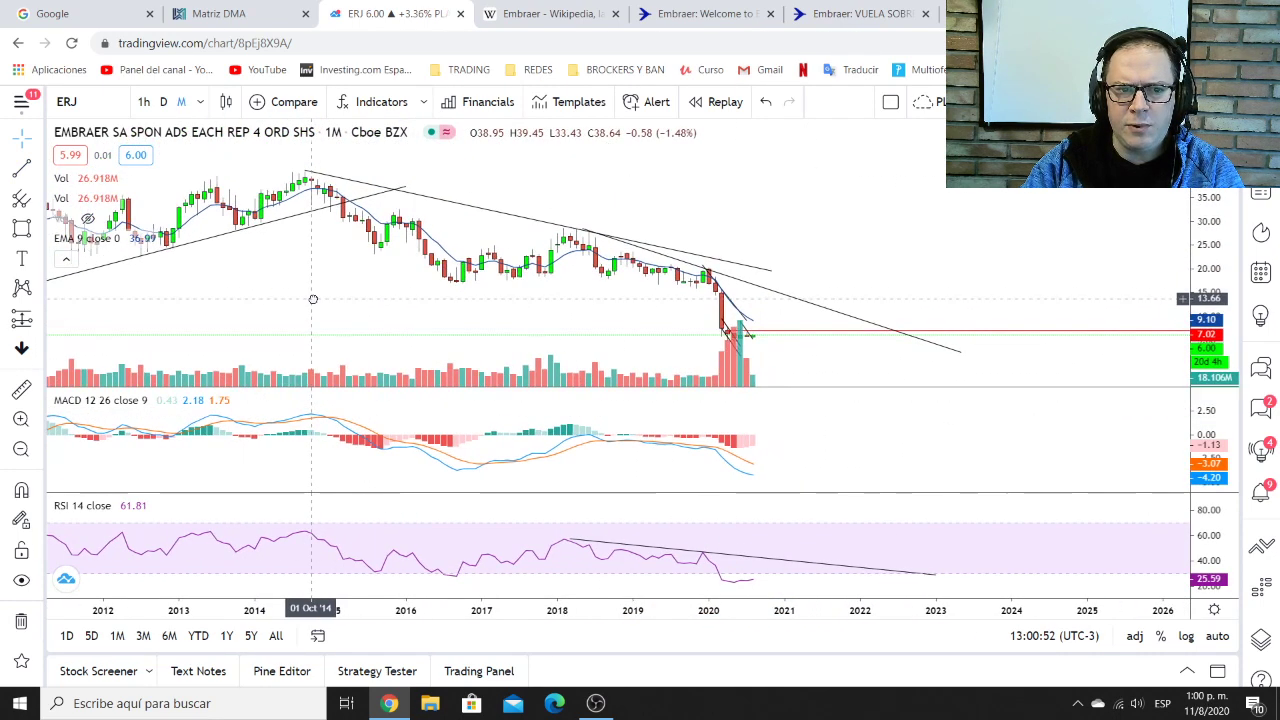
click(190, 101)
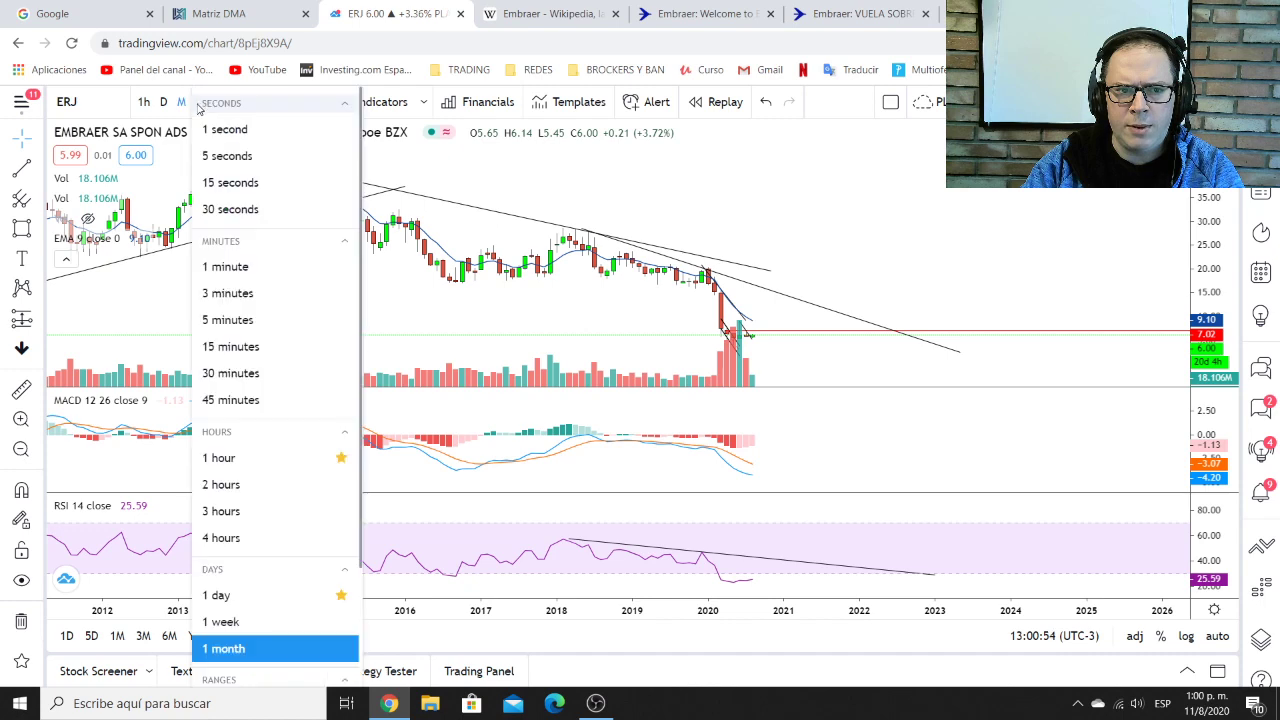
click(280, 621)
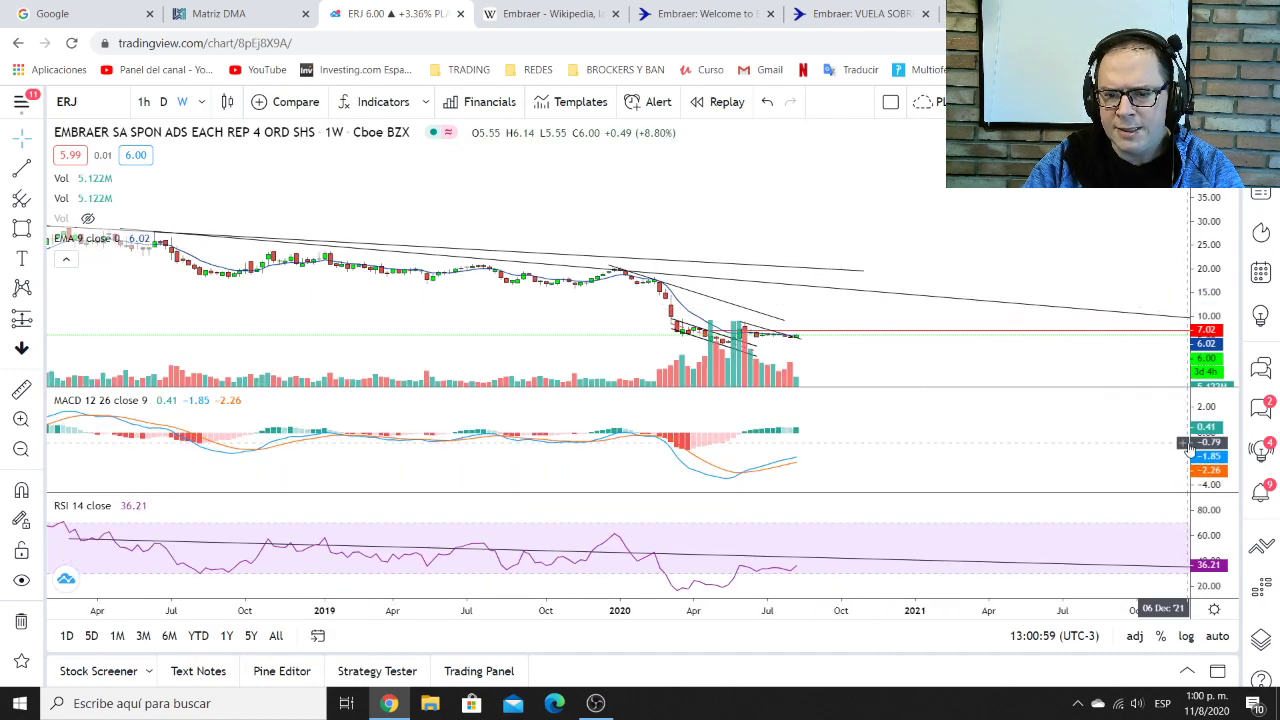
Move the start of the RSI trend line to the February 2018 peak at about 71.49
double_click(900, 548)
scroll(928, 494, down, 3)
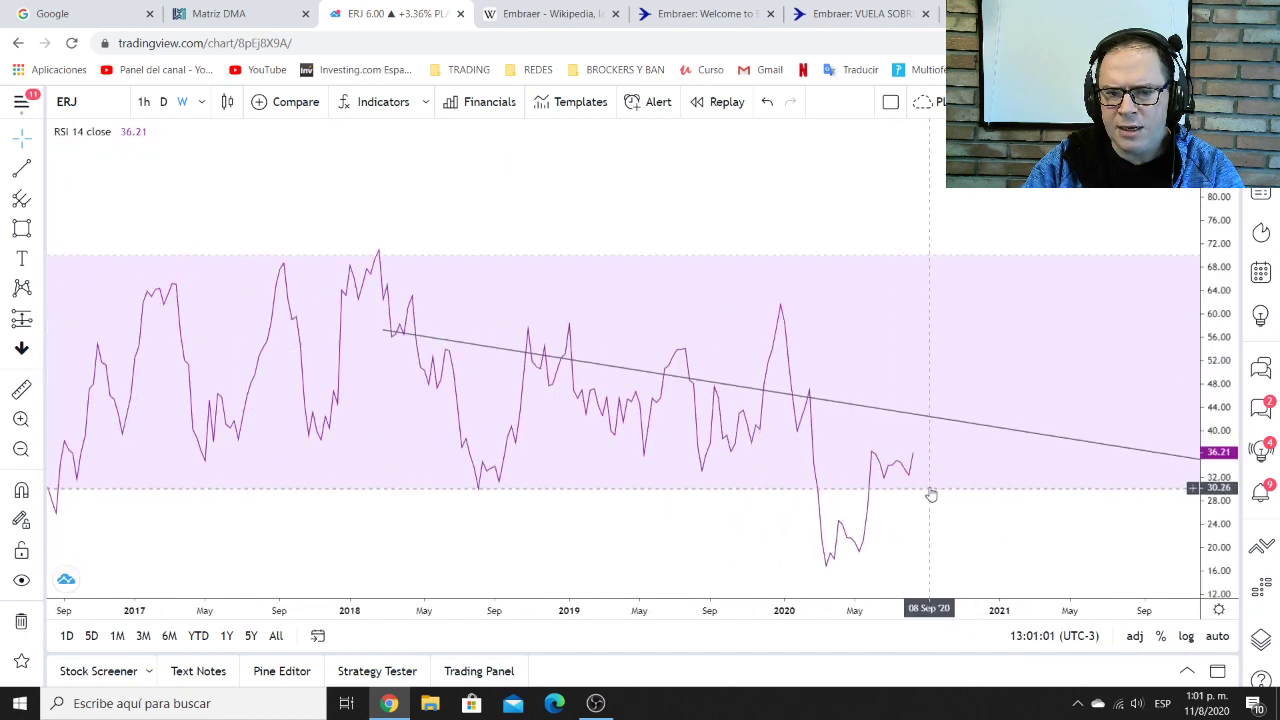
drag(387, 331, 378, 252)
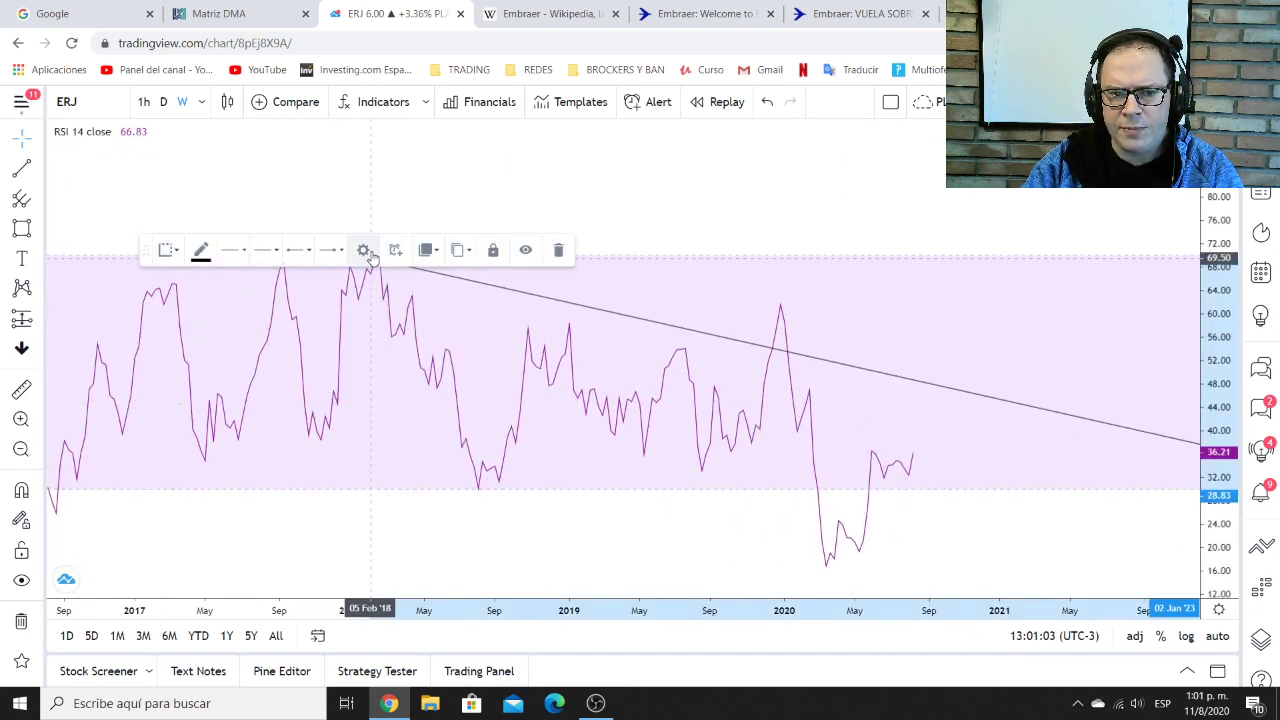
Move the end of the RSI trend line to 9 May 2022 at about 21.05
drag(1097, 526, 979, 489)
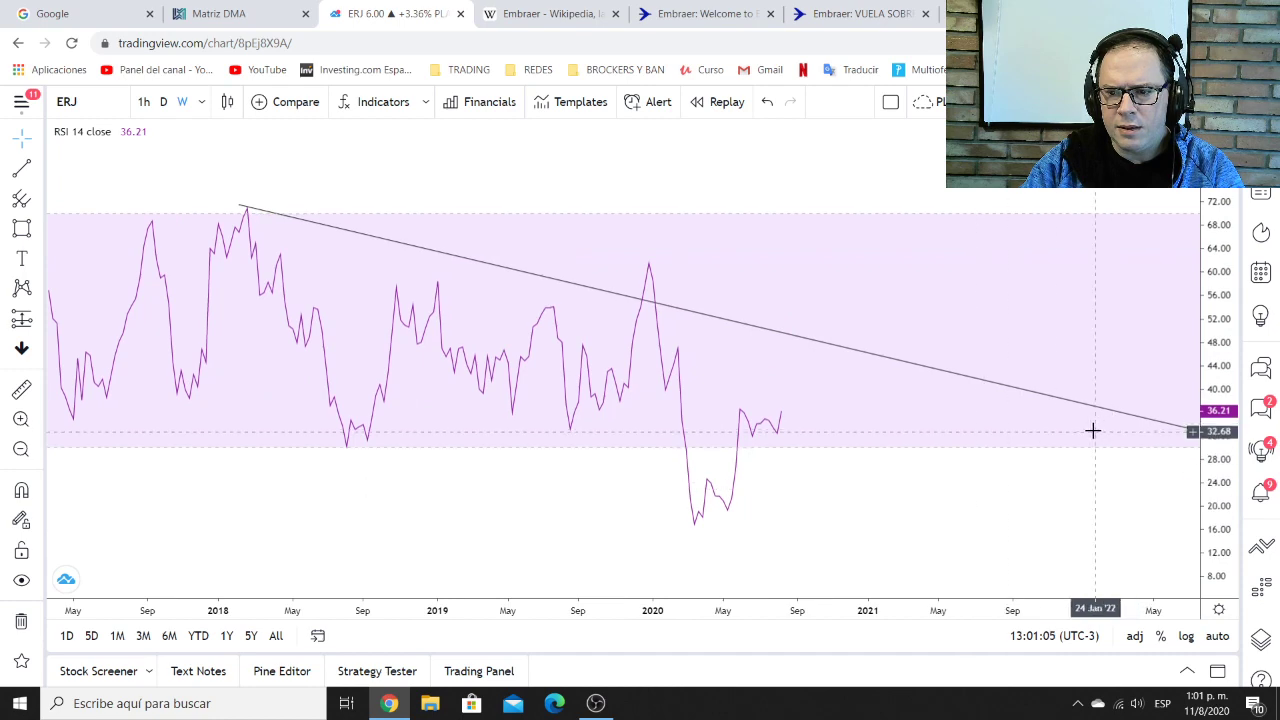
scroll(1040, 418, down, 3)
drag(1222, 322, 1200, 420)
drag(1138, 487, 1038, 501)
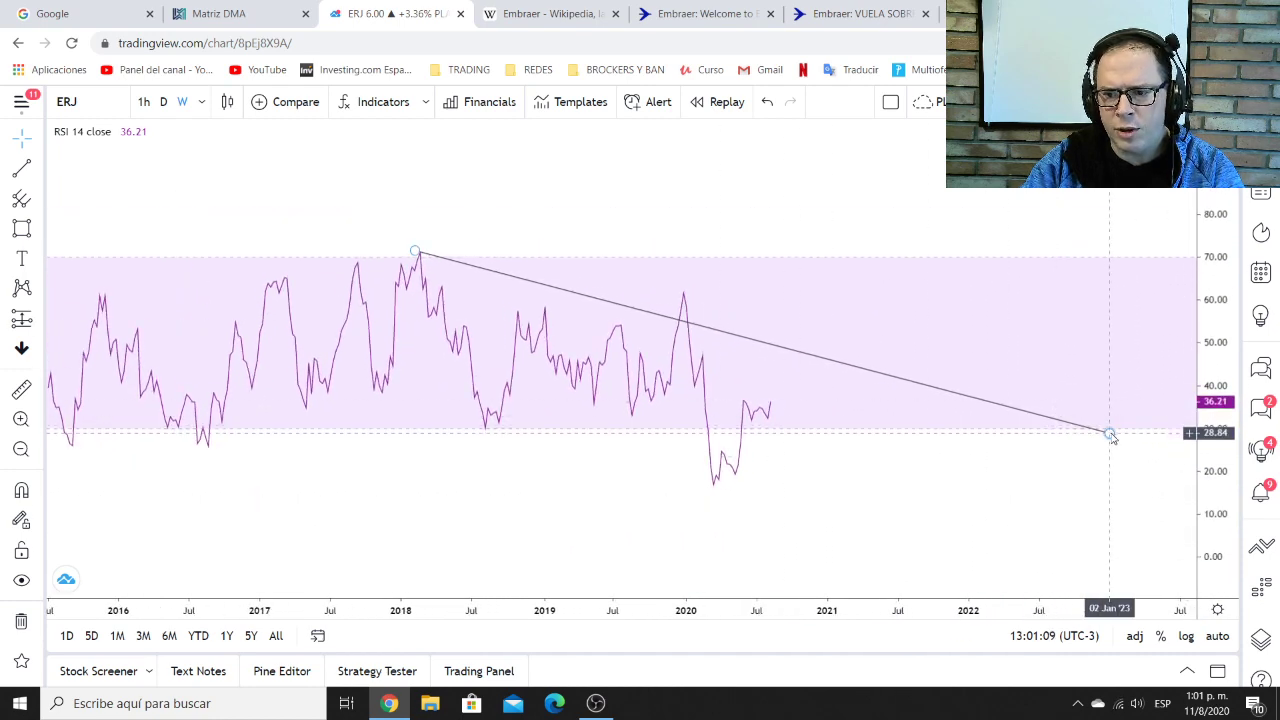
drag(1110, 436, 1017, 466)
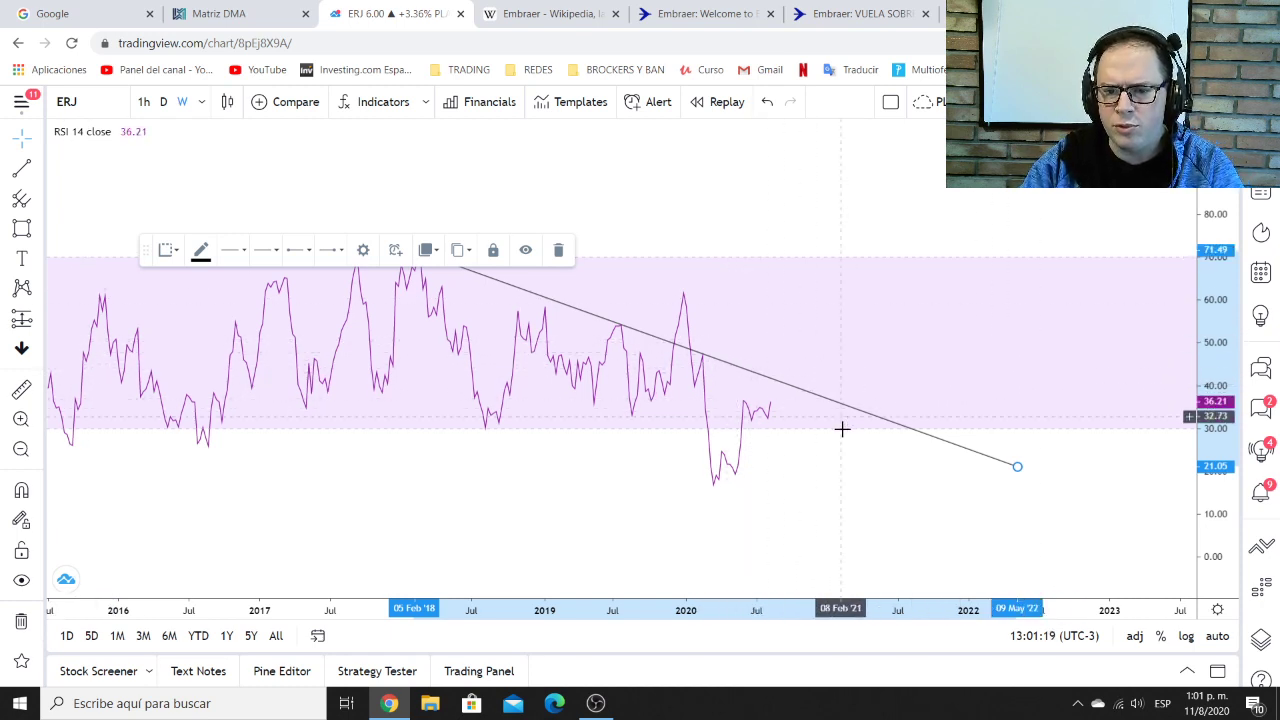
drag(894, 376, 906, 402)
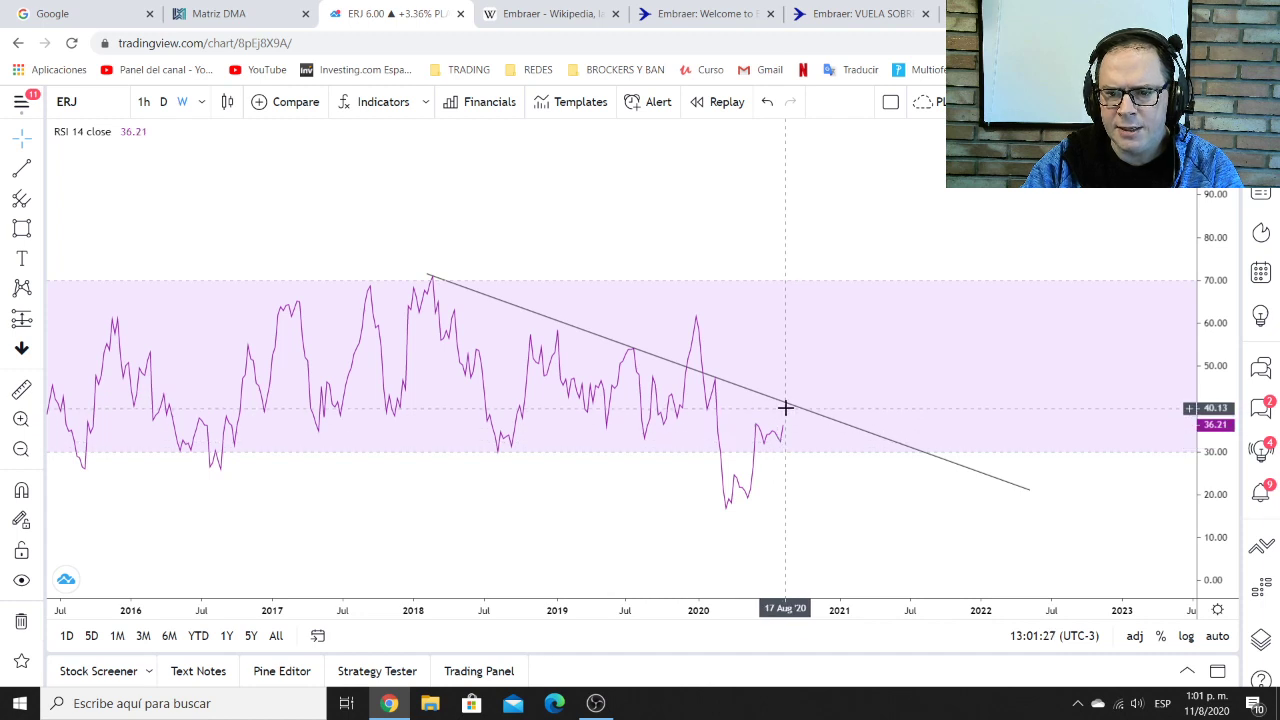
Maximize the price pane and examine the weekly 2020 candles around the falling channel, trend lines and red horizontal level
double_click(876, 372)
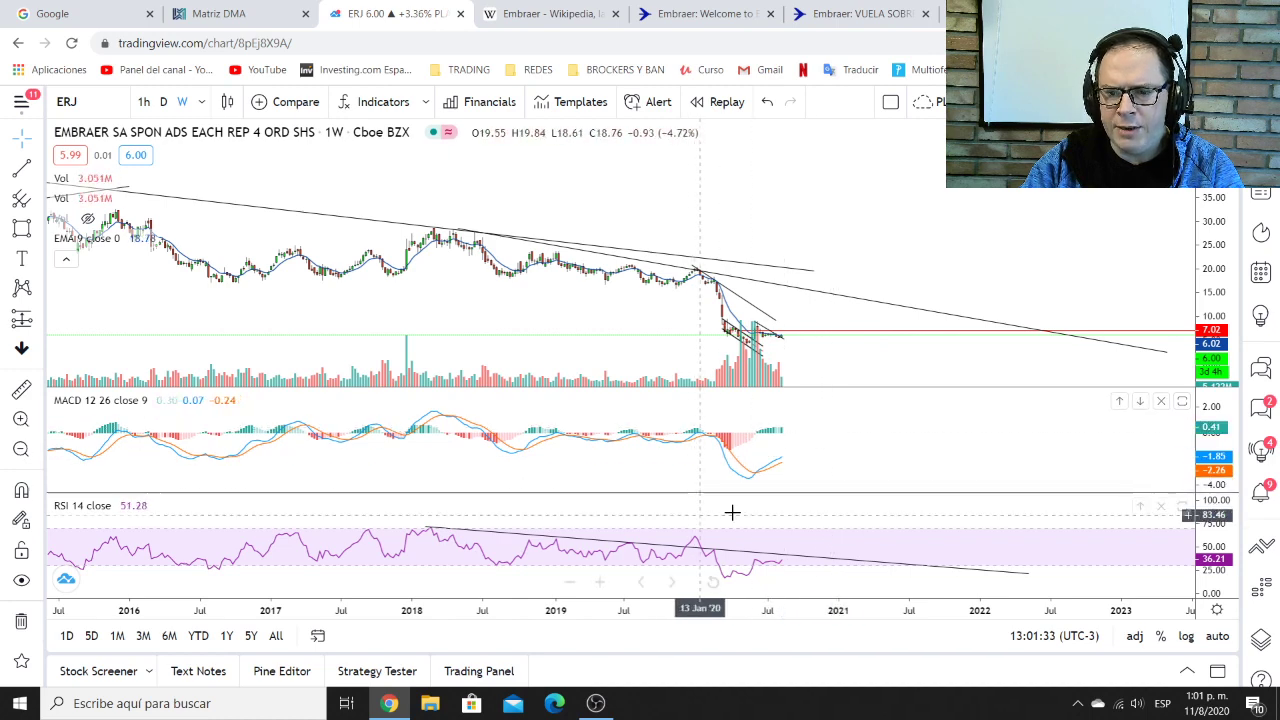
double_click(826, 354)
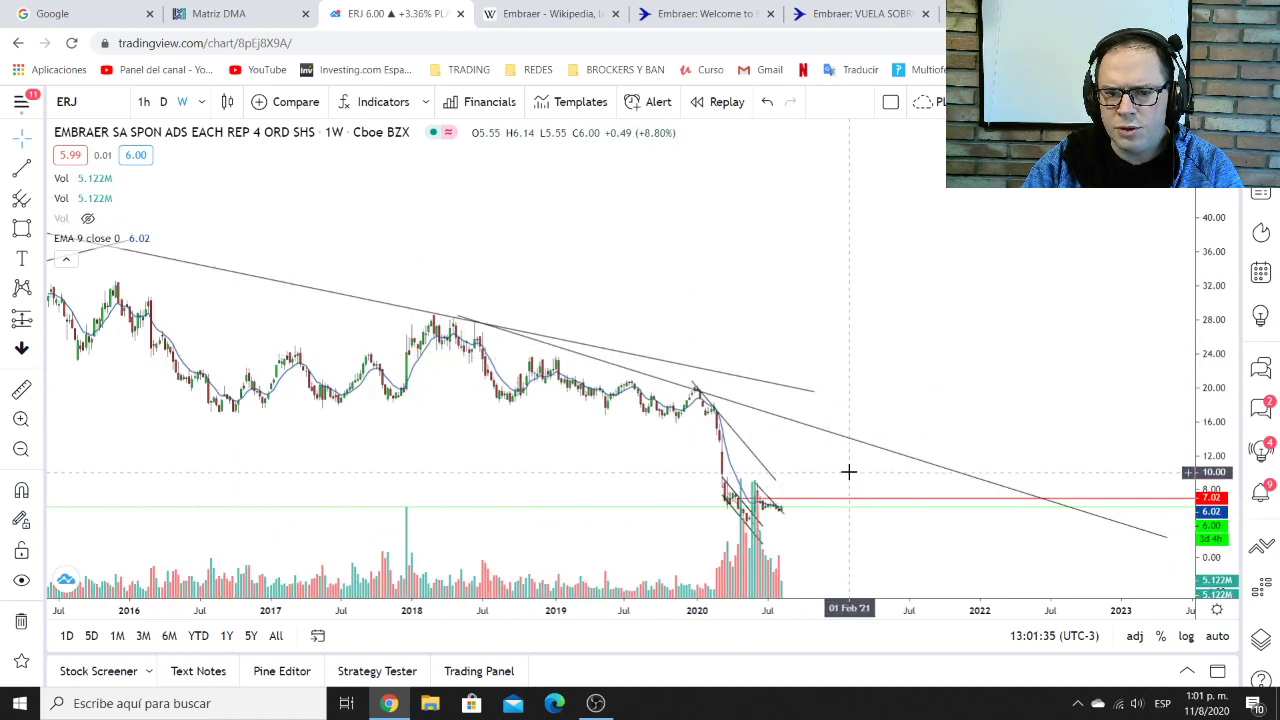
drag(849, 478, 852, 418)
scroll(925, 495, up, 2)
scroll(1126, 489, up, 5)
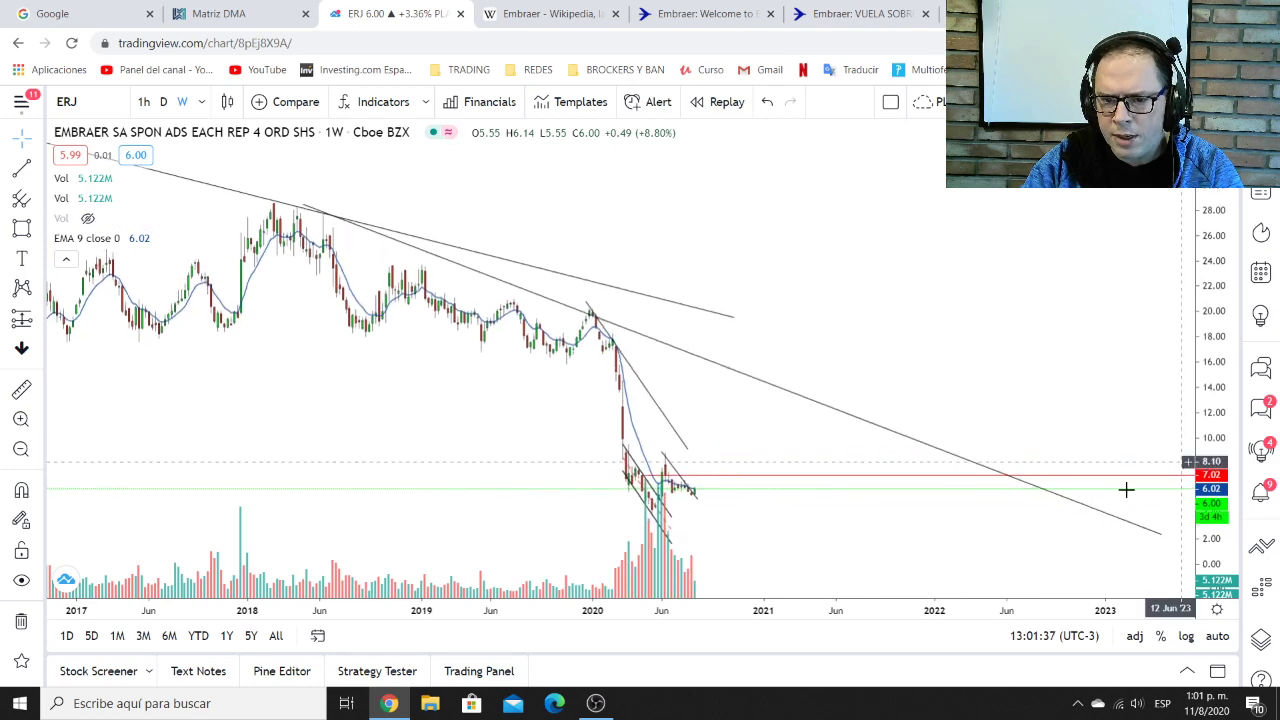
scroll(1075, 478, up, 6)
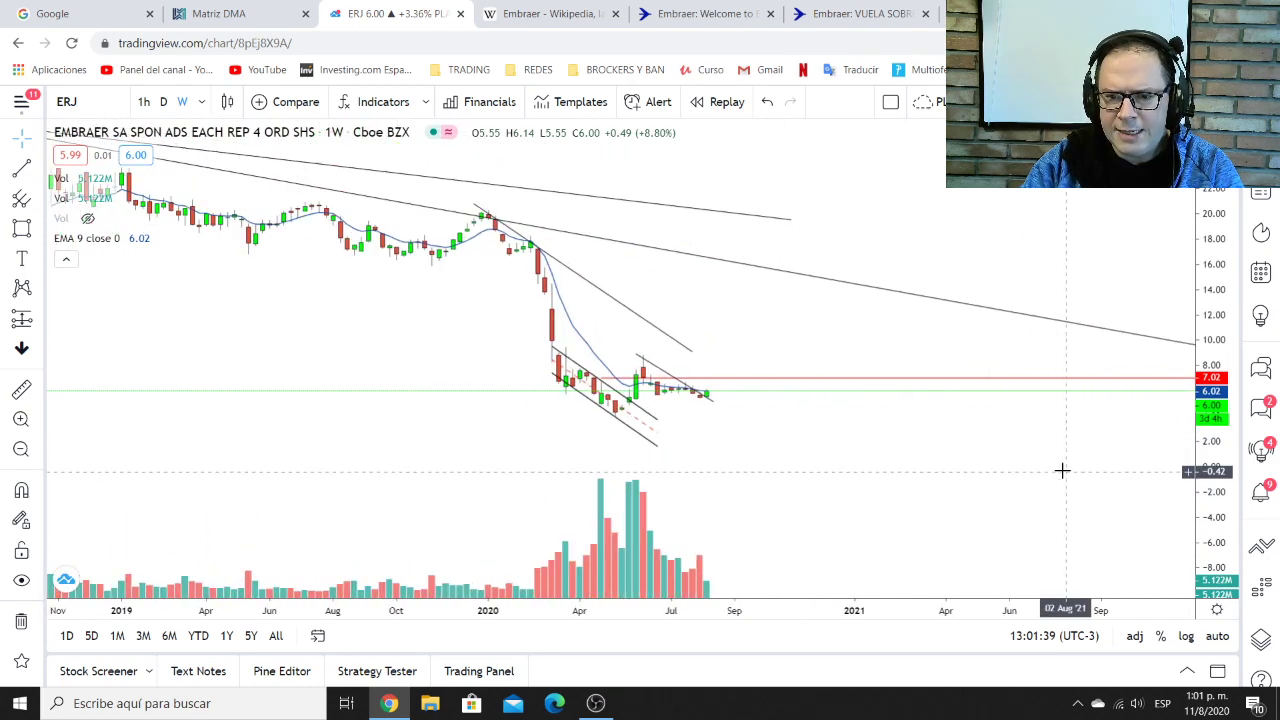
drag(663, 406, 1004, 421)
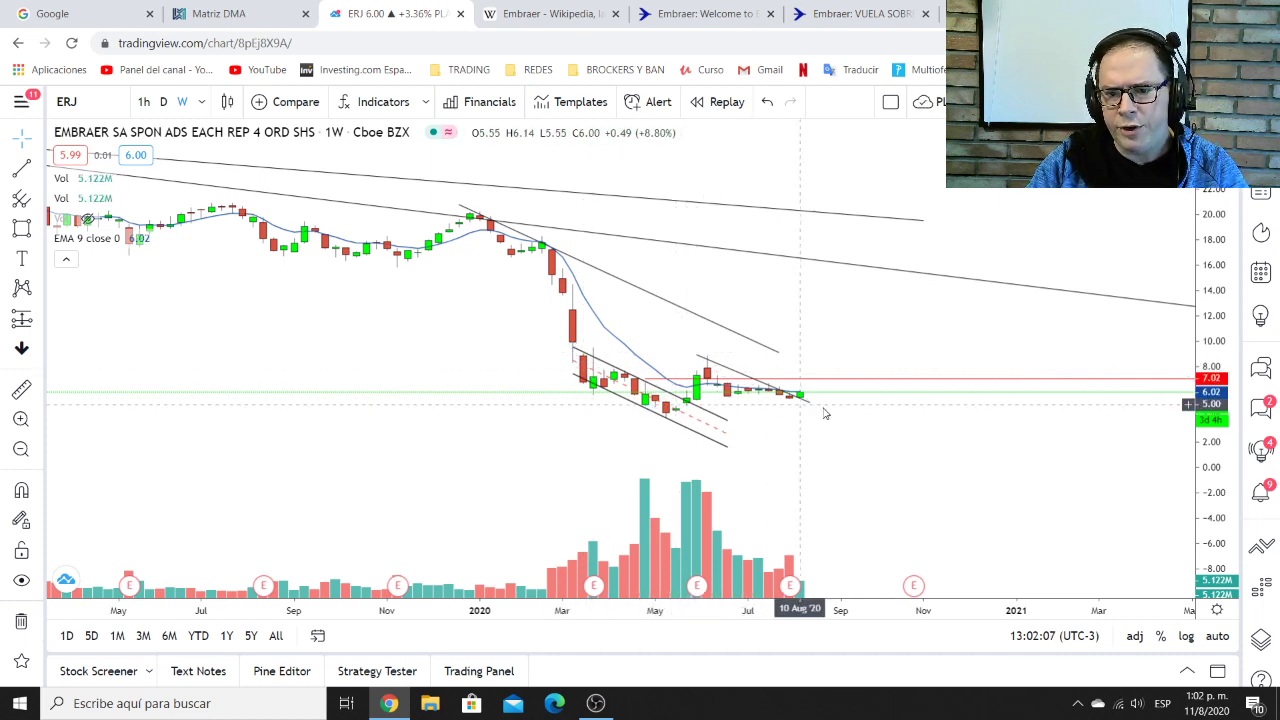
drag(1188, 448, 1184, 420)
drag(1017, 431, 1012, 443)
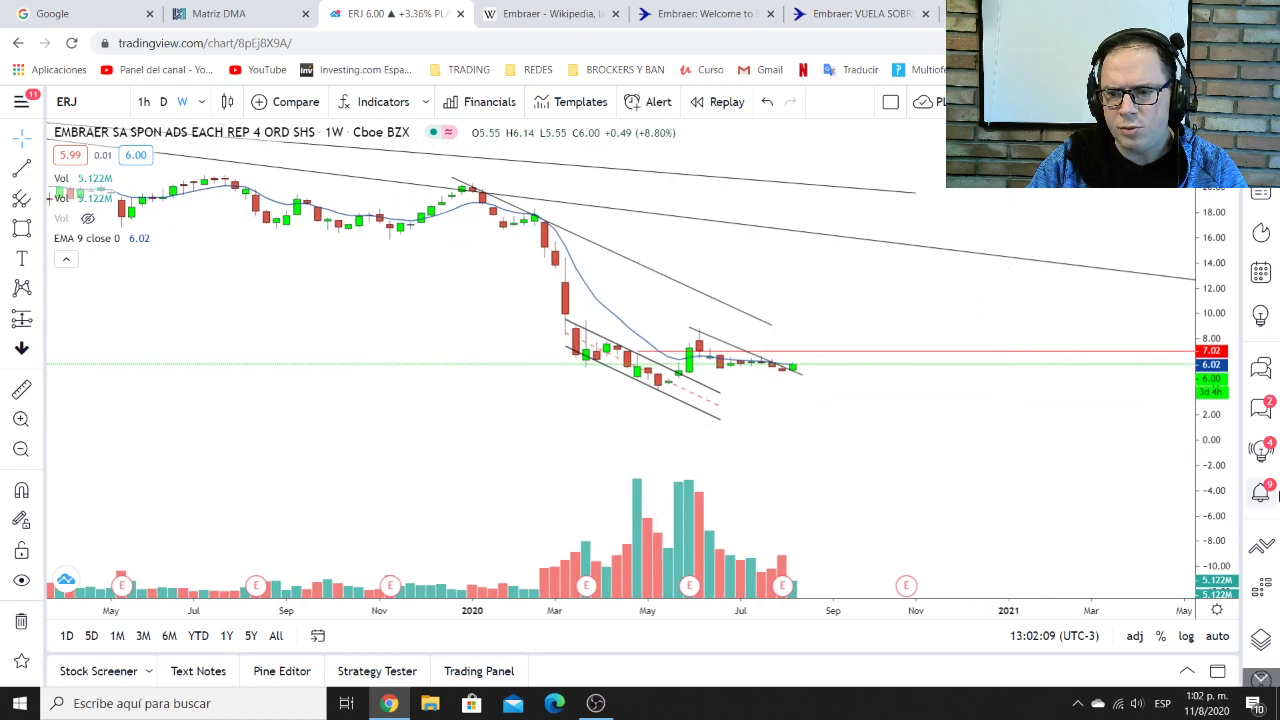
drag(1229, 491, 1206, 367)
drag(1002, 426, 991, 437)
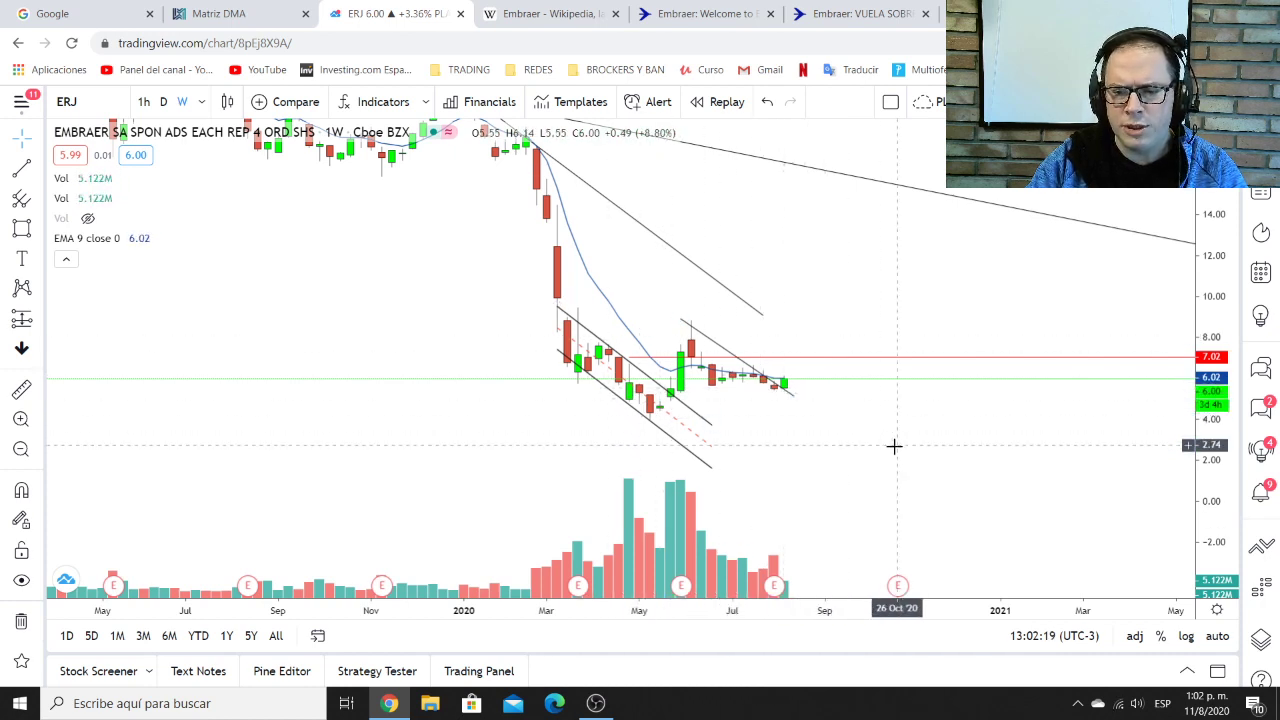
drag(817, 447, 764, 462)
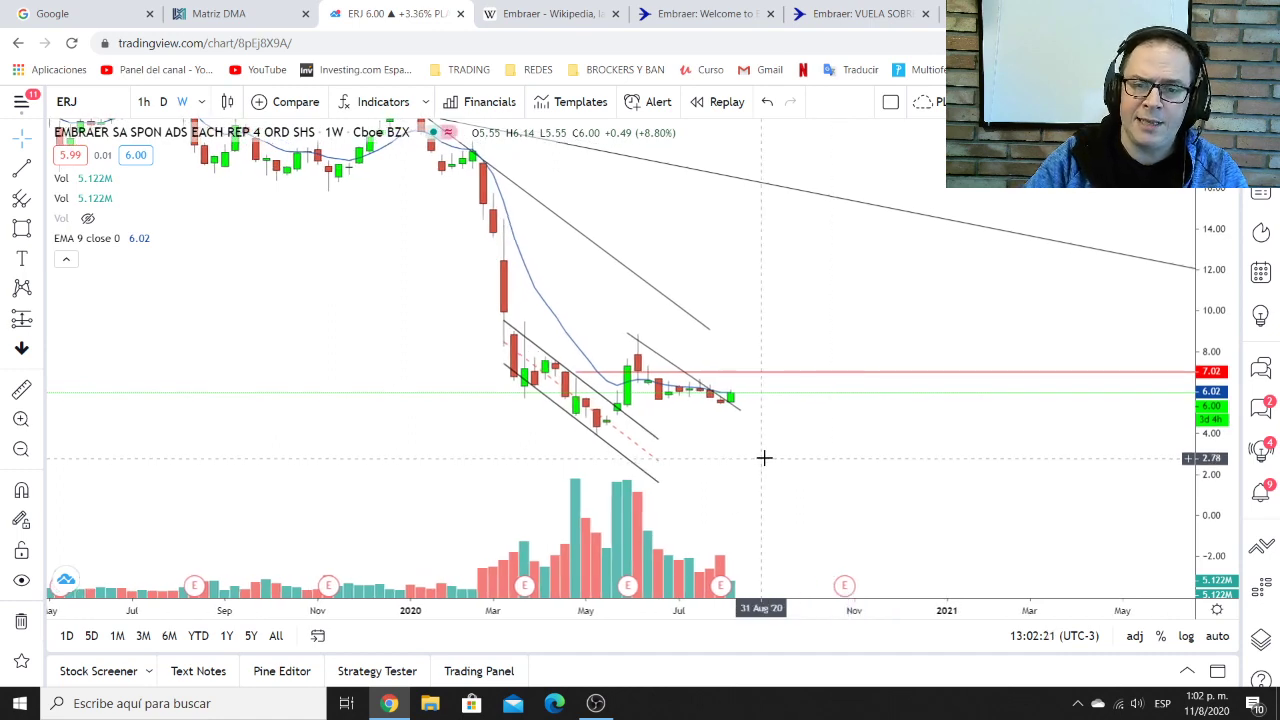
drag(880, 457, 855, 476)
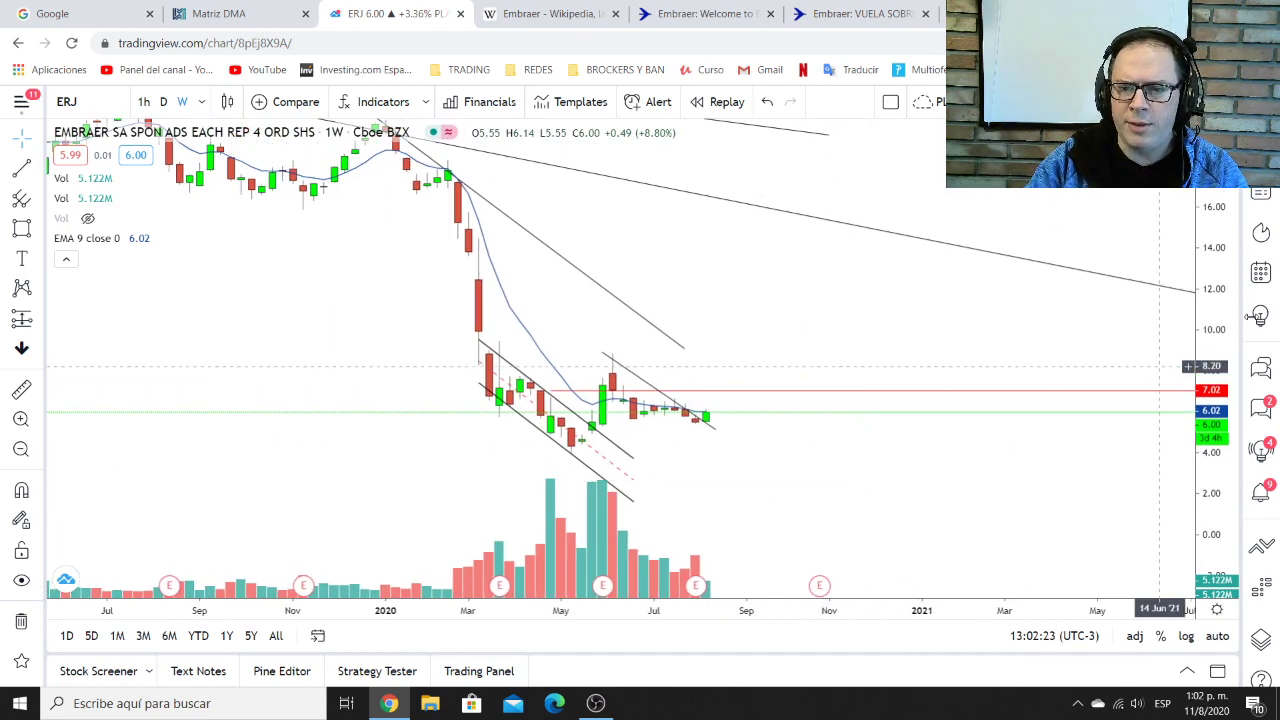
drag(1110, 405, 1029, 467)
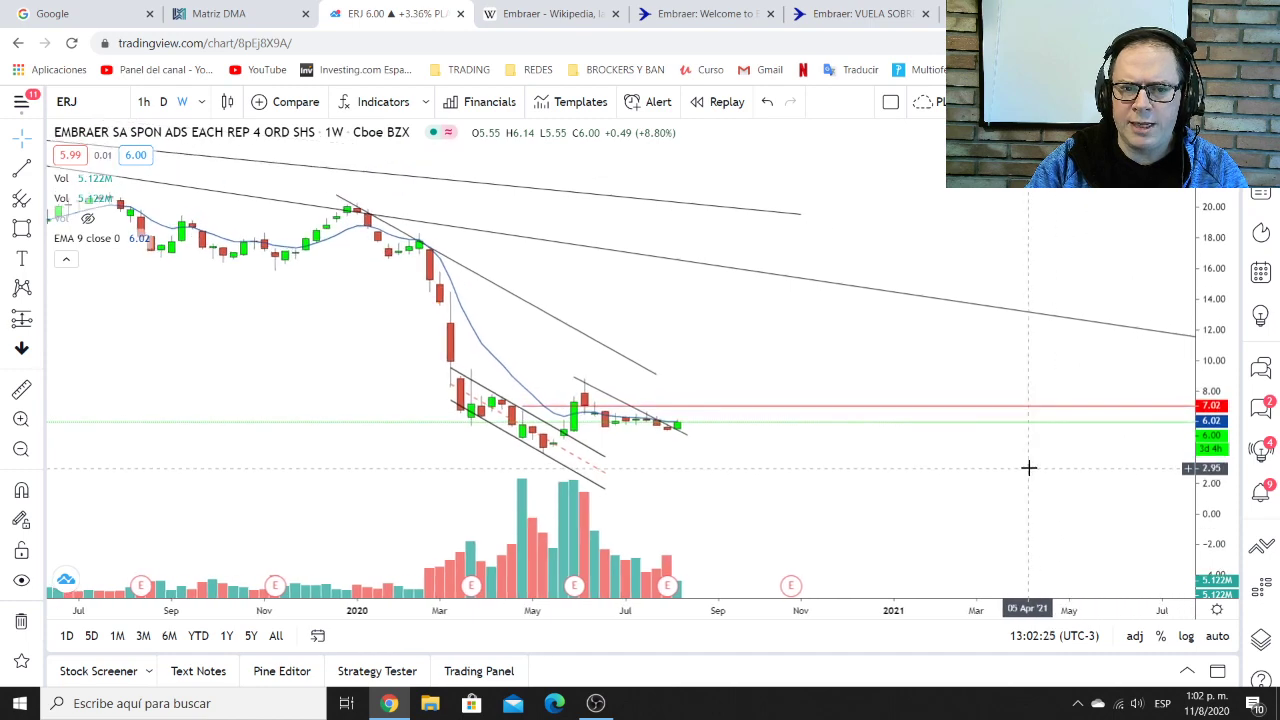
Draw a Fib Retracement on the weekly price from 30 December 2019 at about 20.41 to 1 February 2021 at about 3.82
click(38, 204)
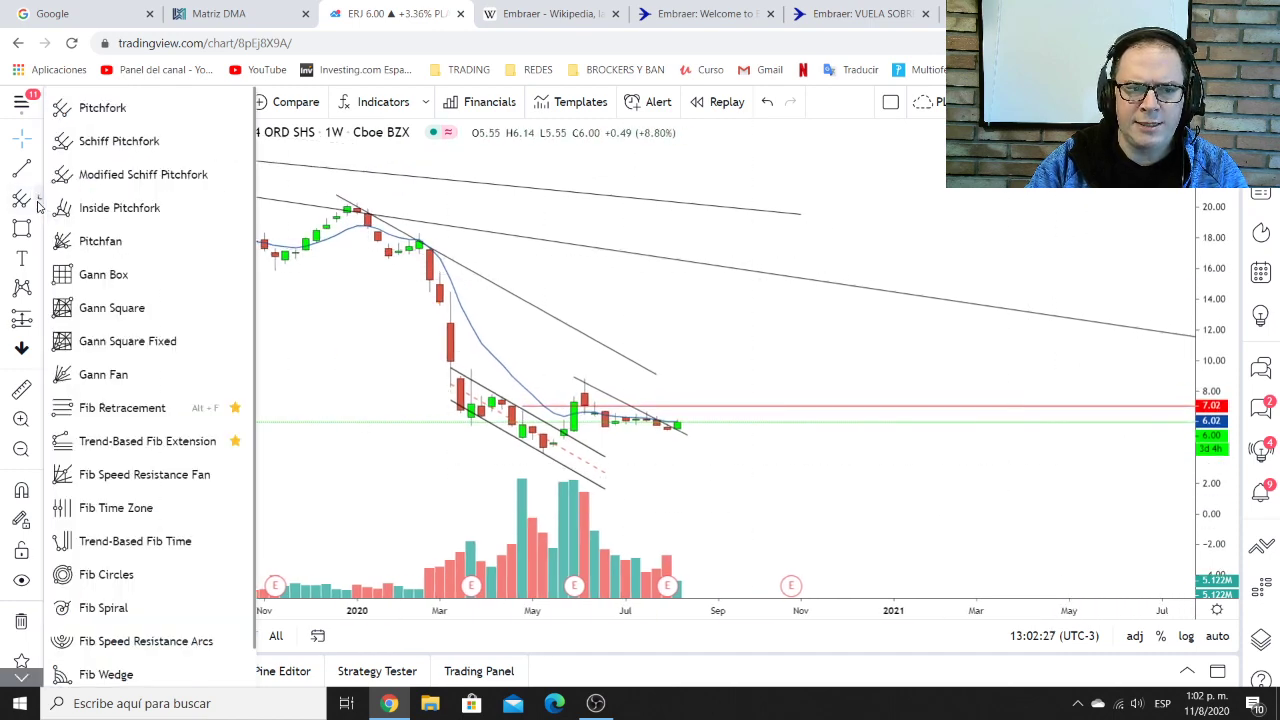
click(125, 413)
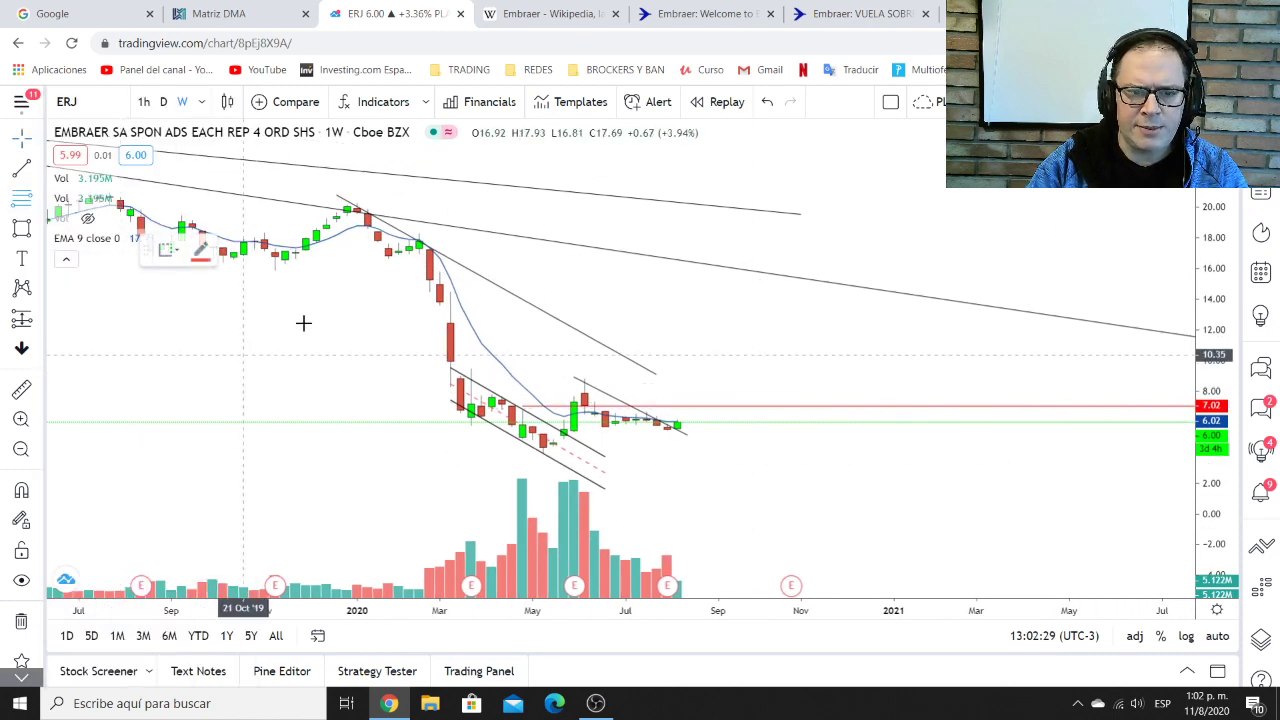
click(346, 200)
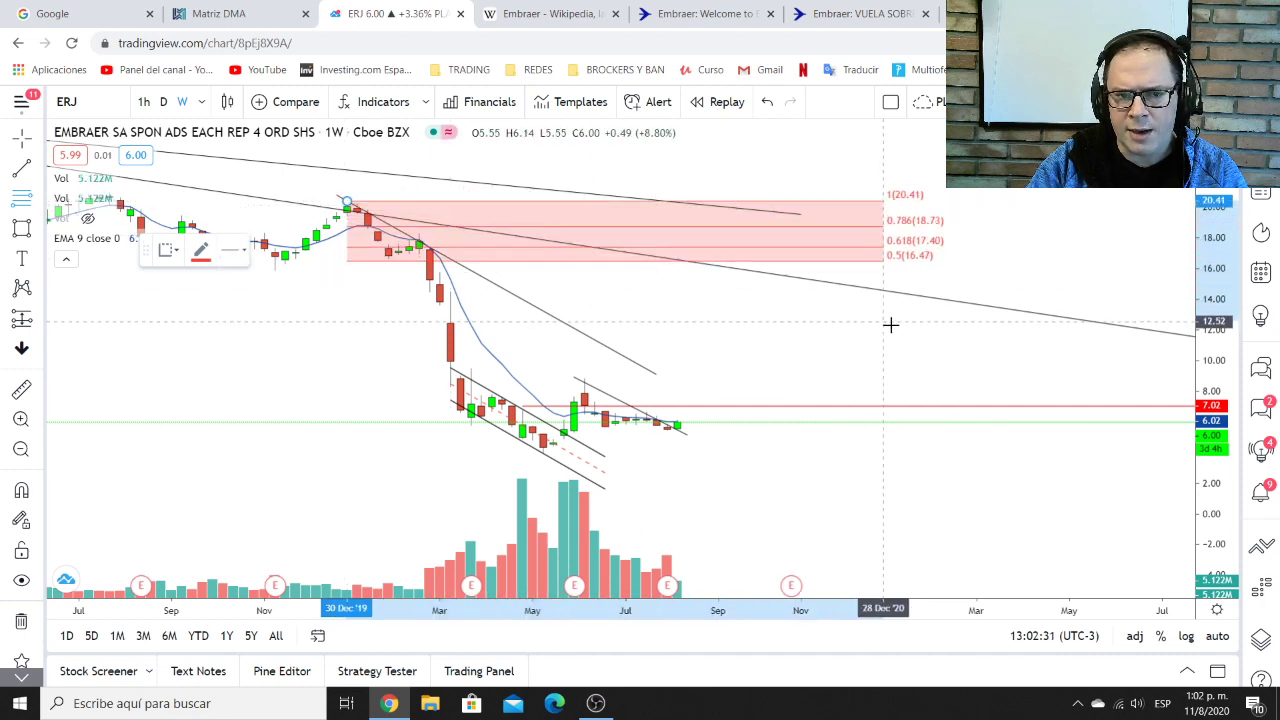
click(934, 454)
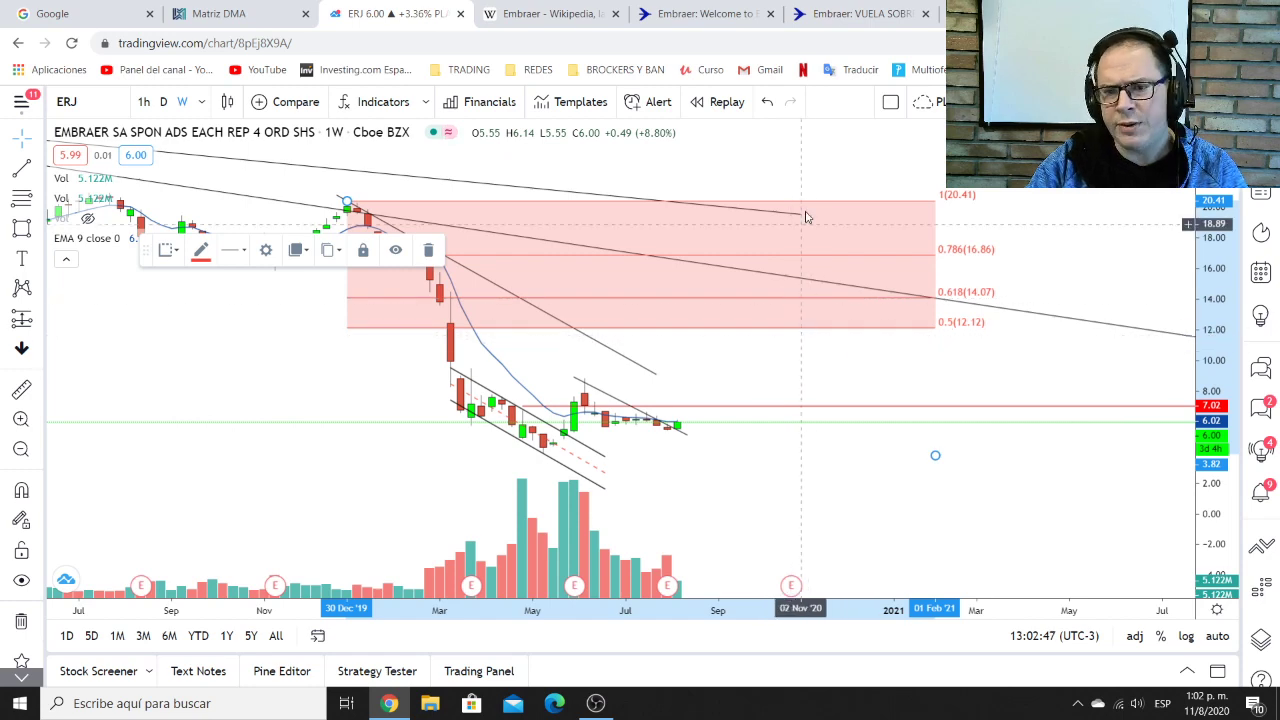
Extend the falling trend line that starts at the December 2019 peak to 15 February 2021 at about 1.70
scroll(905, 345, down, 2)
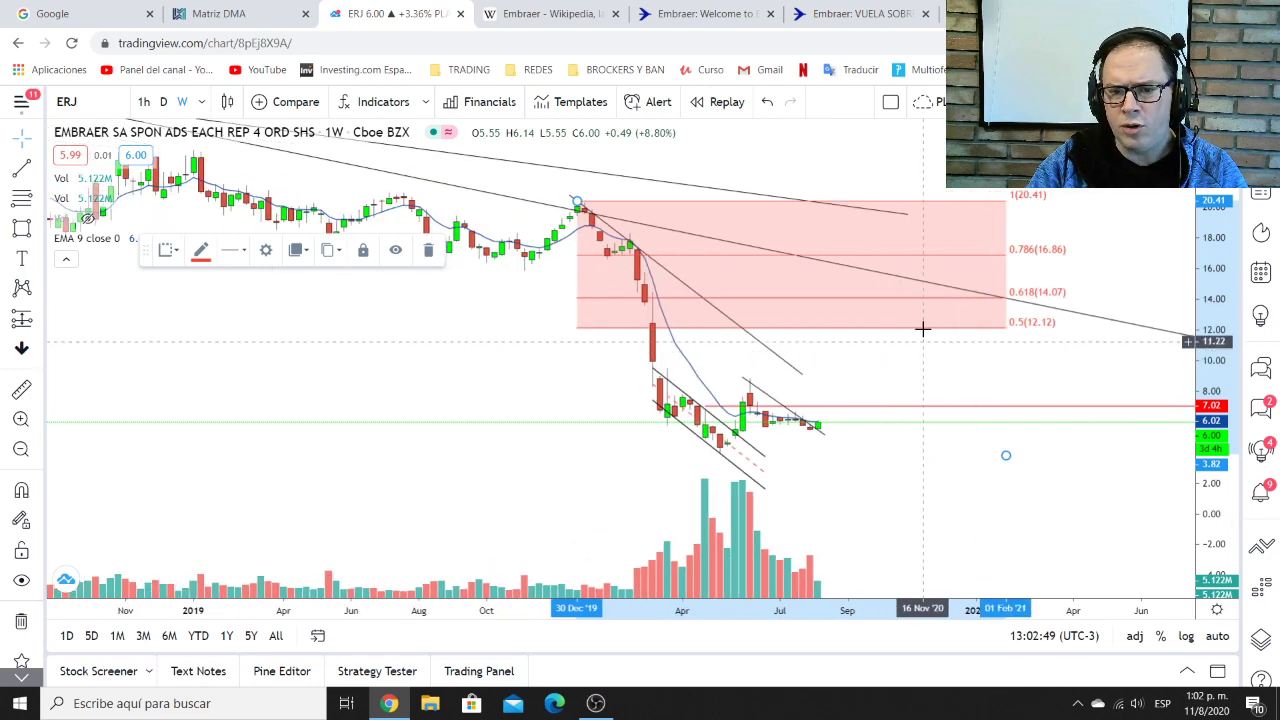
drag(888, 355, 828, 372)
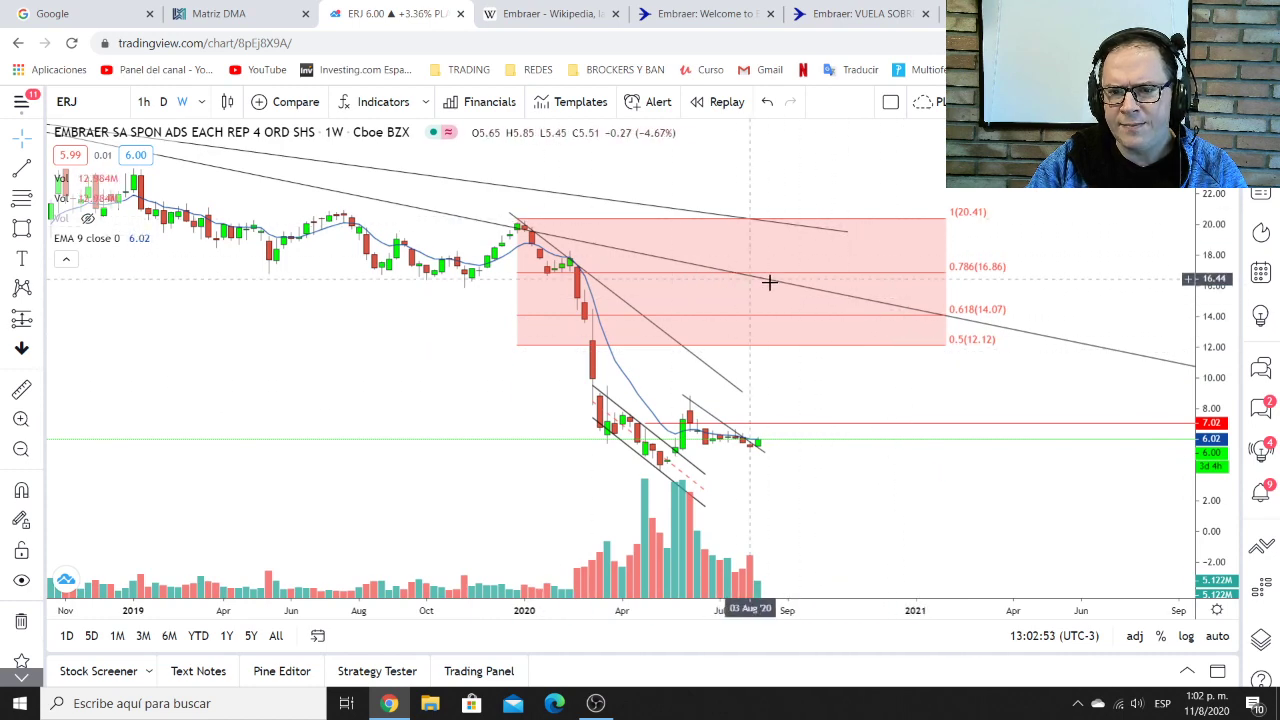
drag(771, 280, 817, 321)
scroll(815, 315, down, 3)
drag(539, 292, 365, 309)
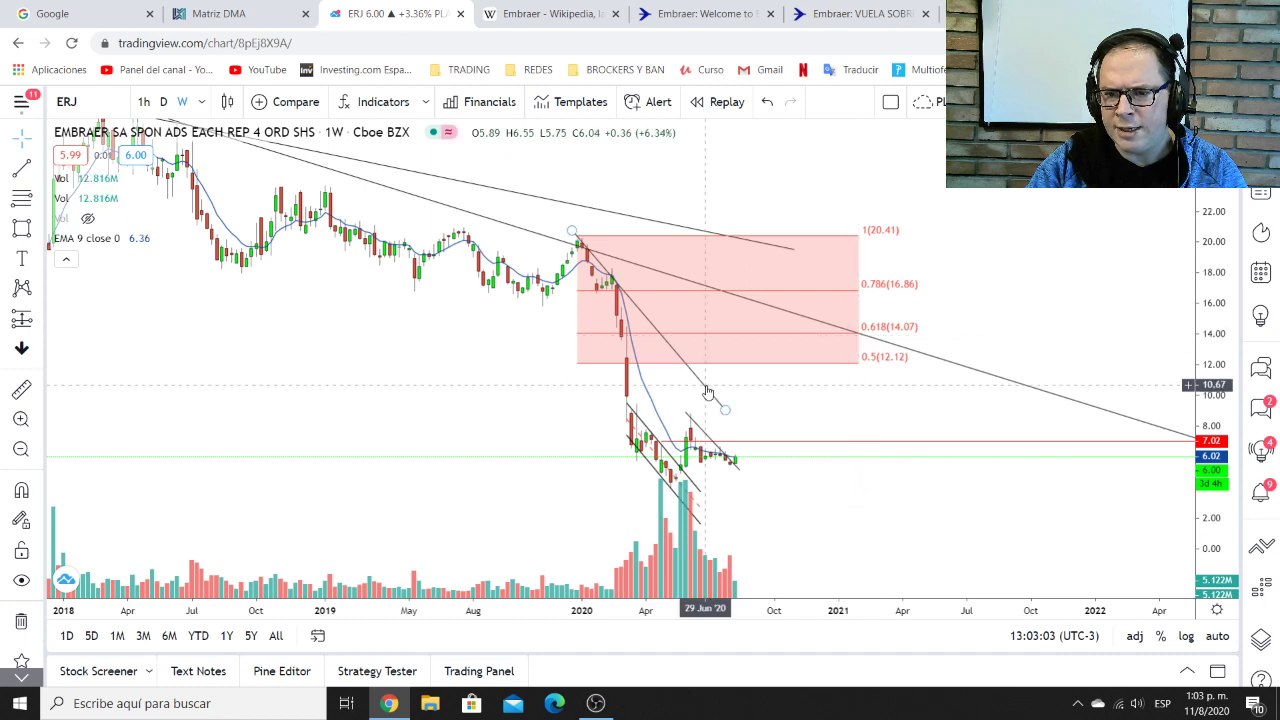
drag(800, 389, 846, 366)
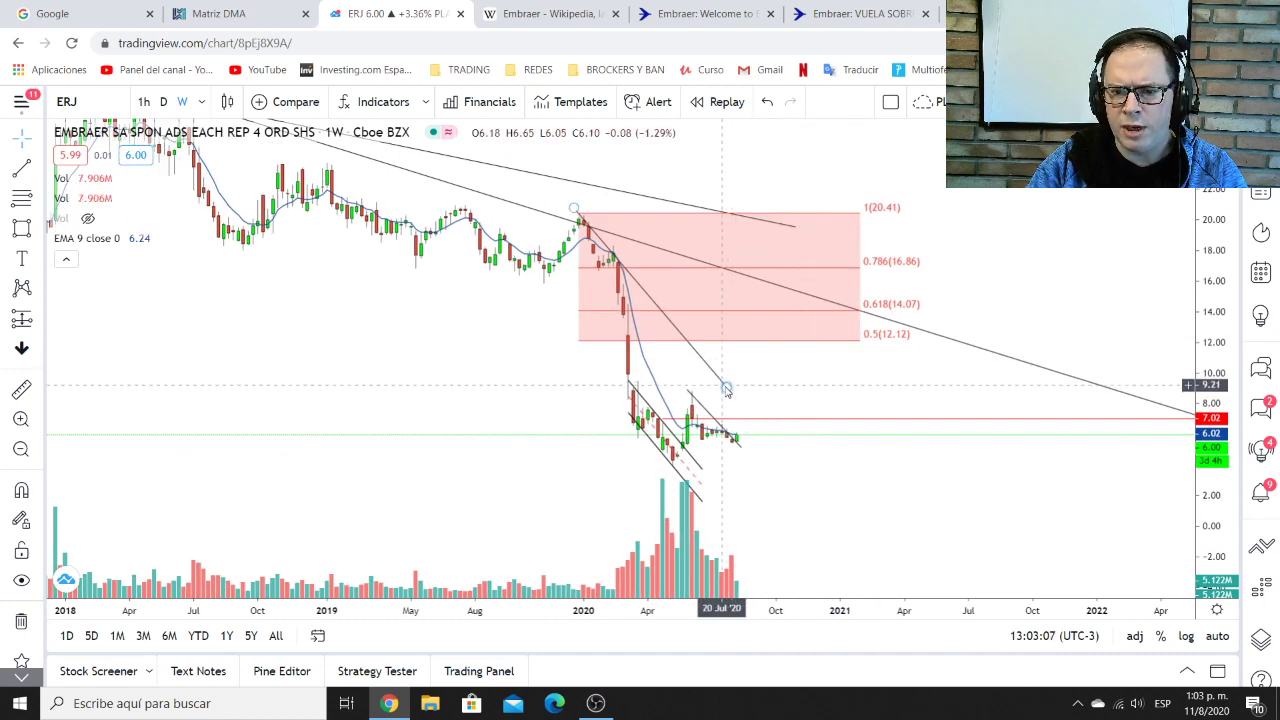
drag(727, 389, 870, 498)
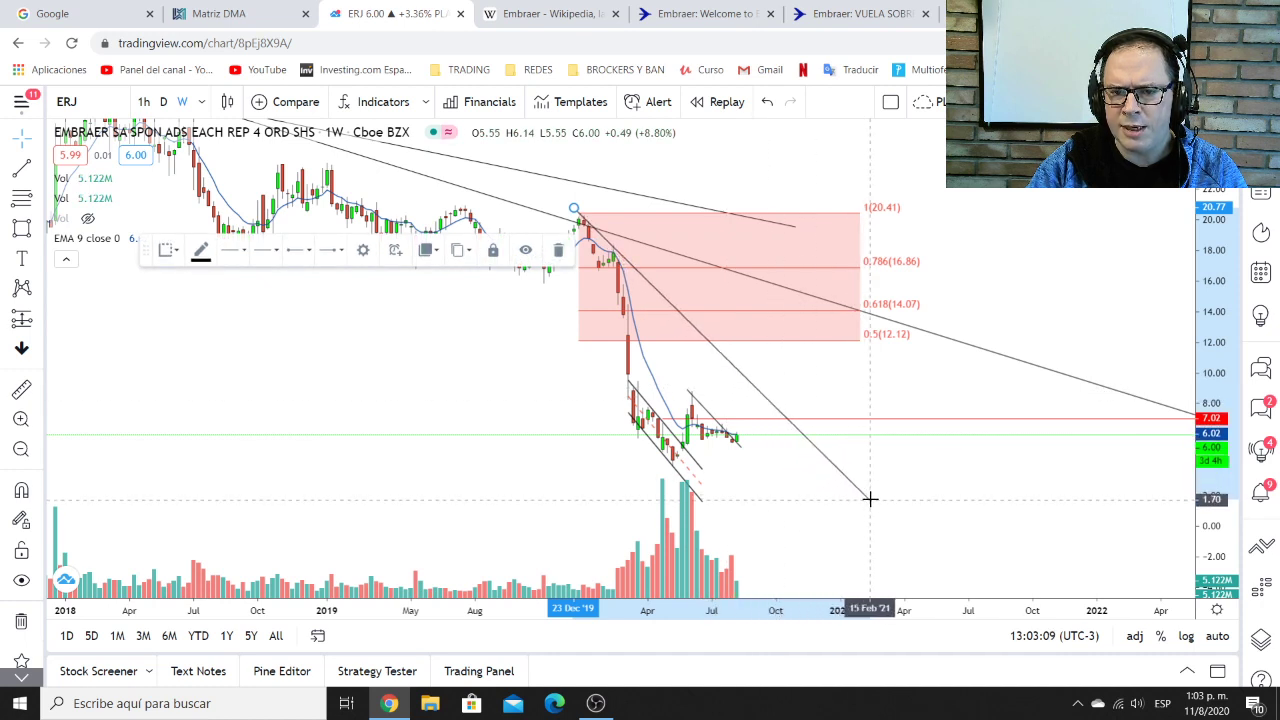
Extend the short falling trend line from June 2020 to 31 August 2020 at about 4.96
click(743, 452)
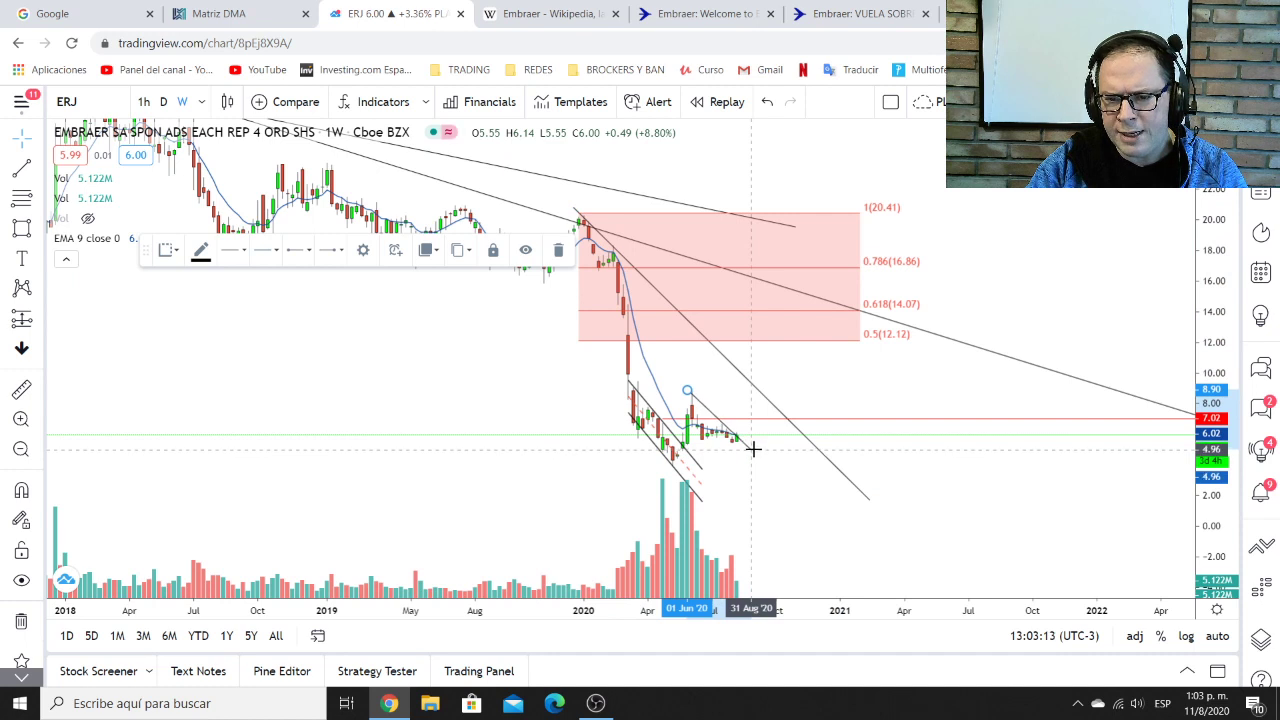
click(769, 473)
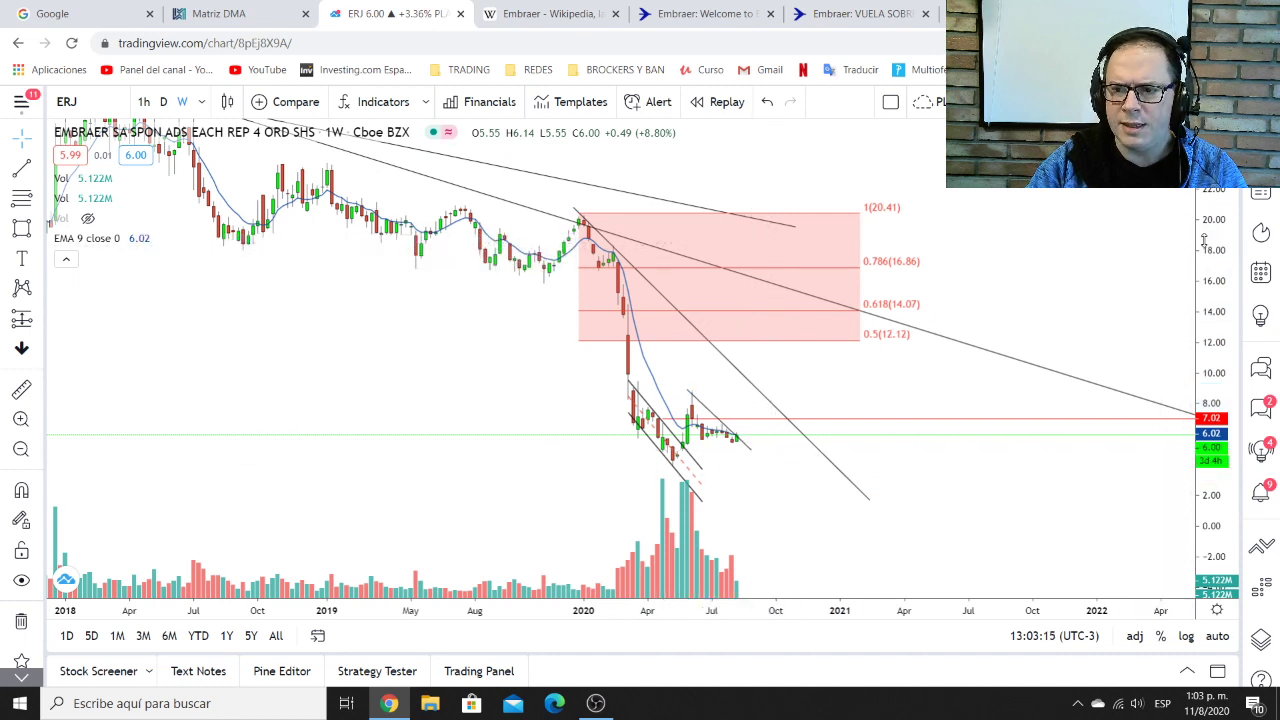
drag(1205, 240, 1129, 366)
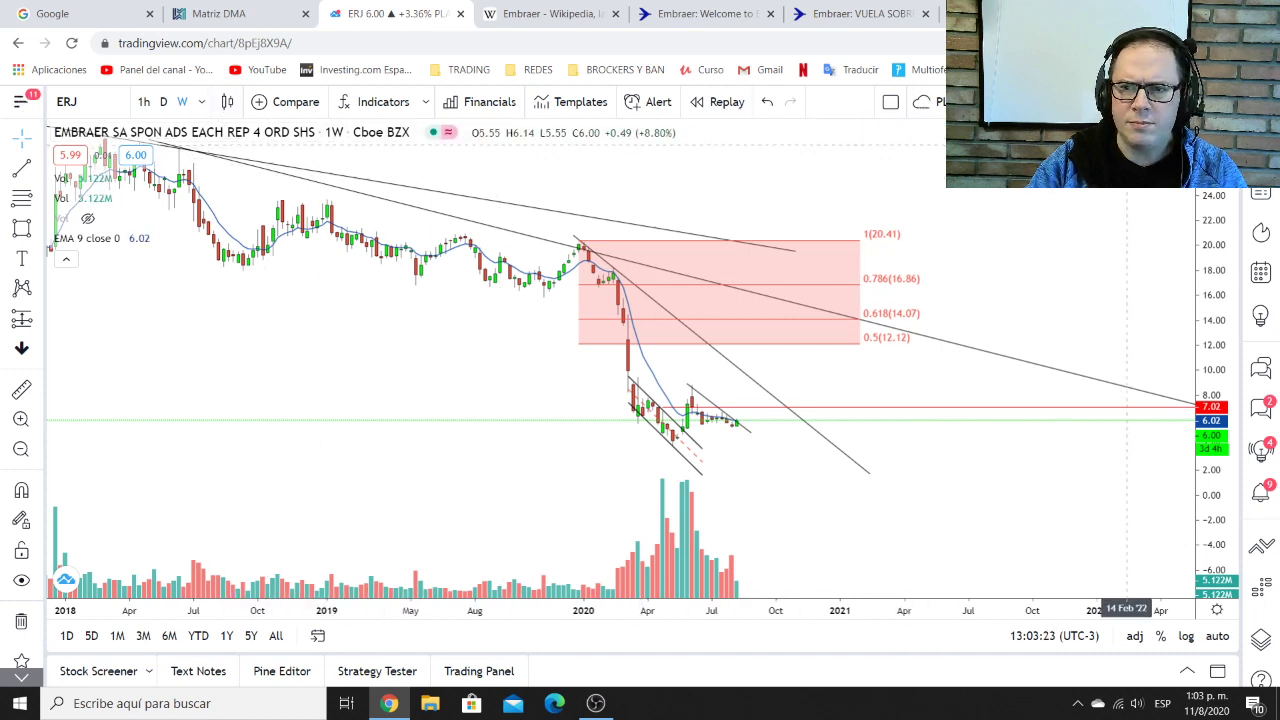
Switch the chart to the 1 day interval
click(1170, 101)
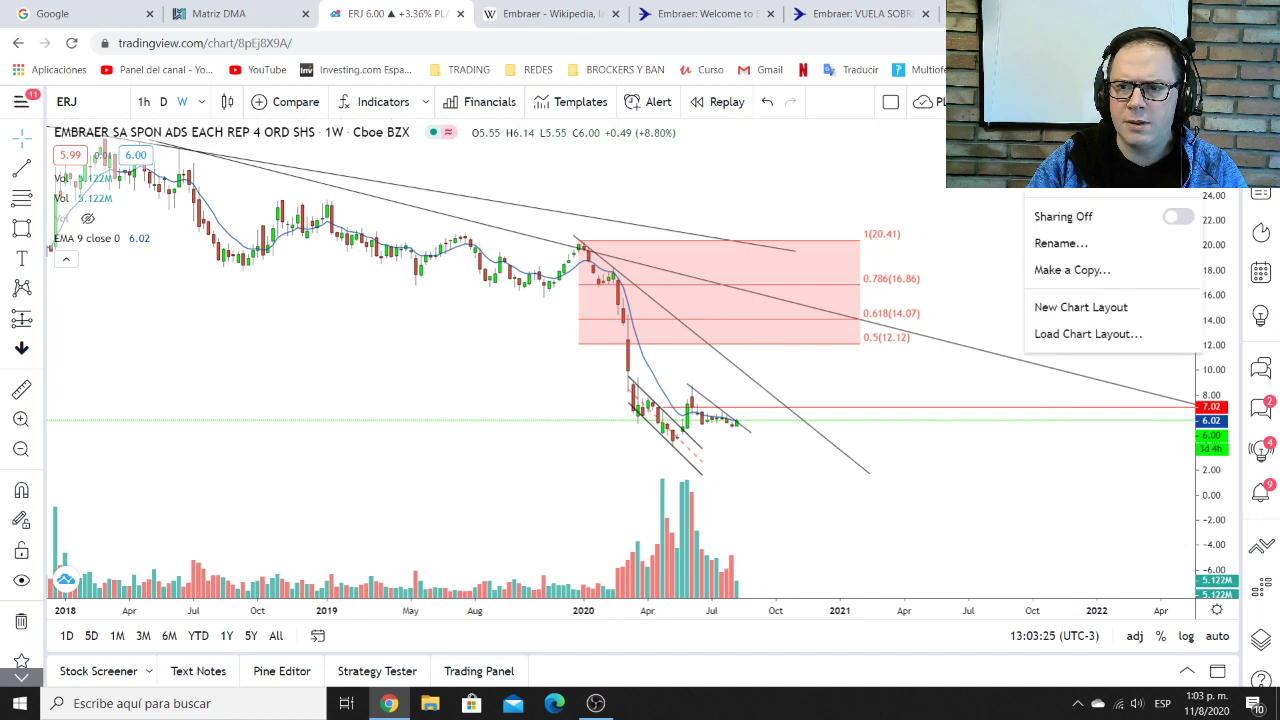
click(1170, 101)
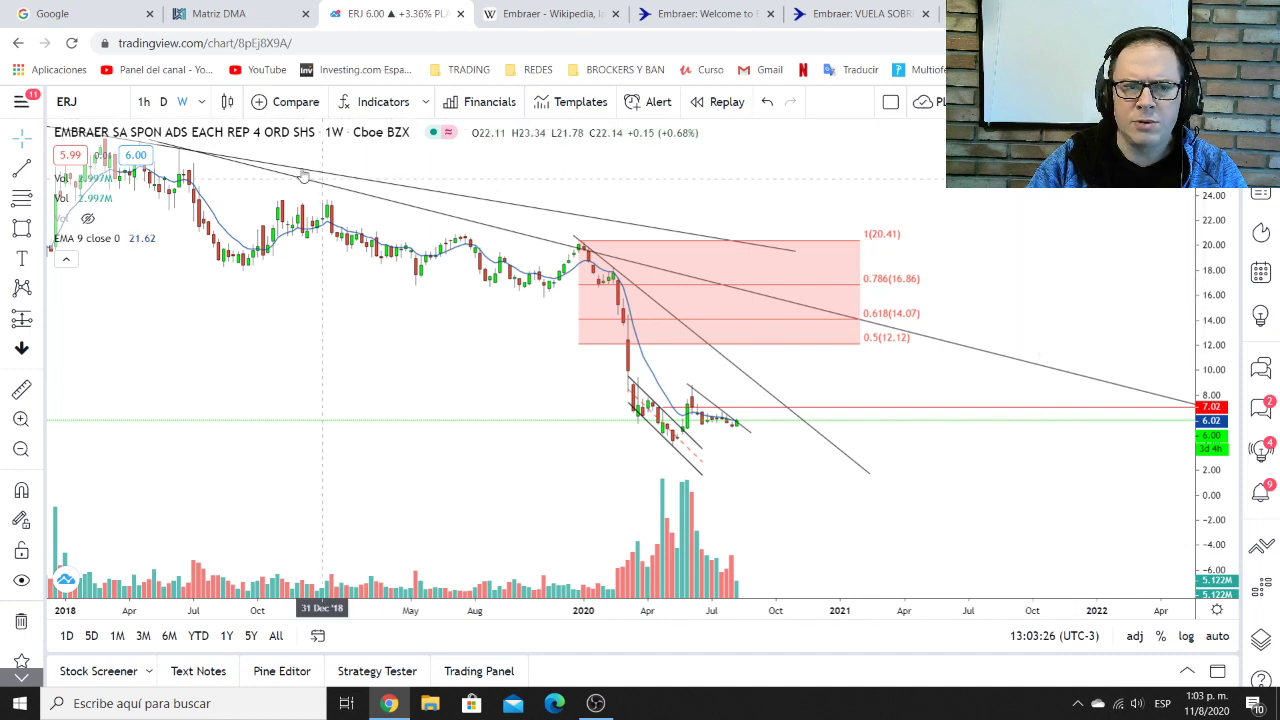
click(202, 104)
click(163, 101)
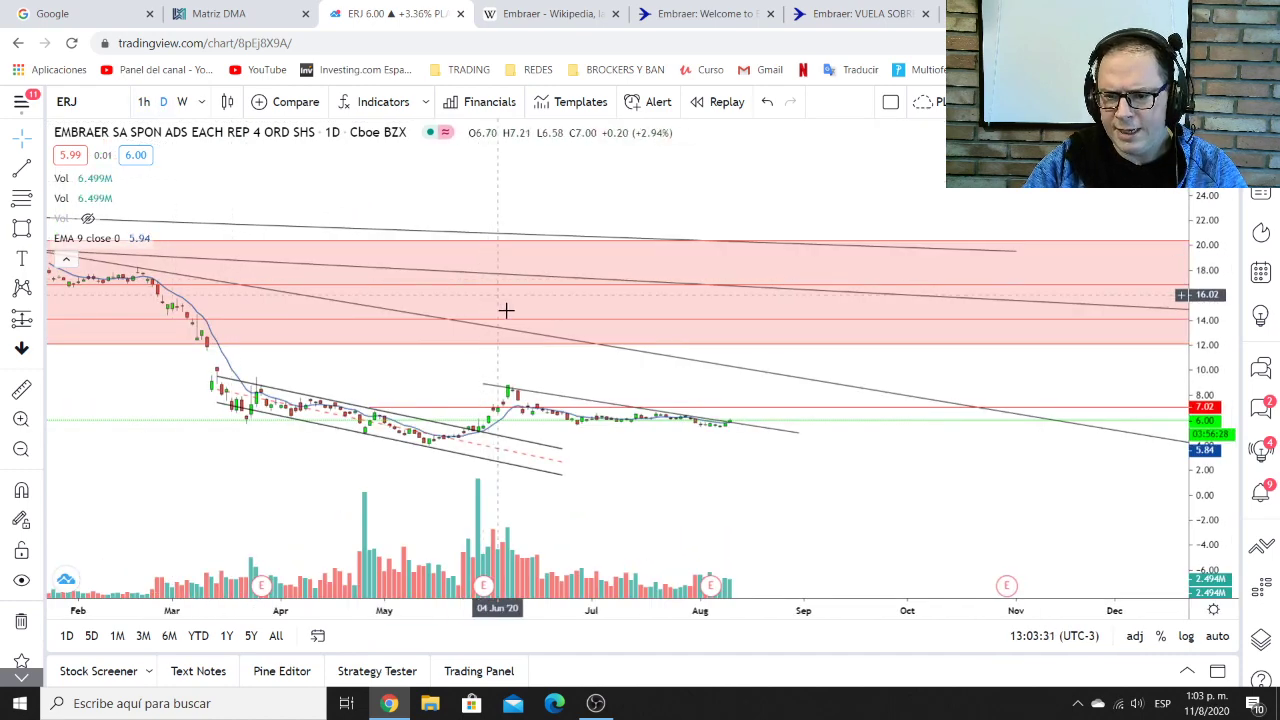
Enlarge the MACD pane on the daily chart and examine its recent line crossings and histogram around the zero level
scroll(604, 347, down, 2)
double_click(843, 446)
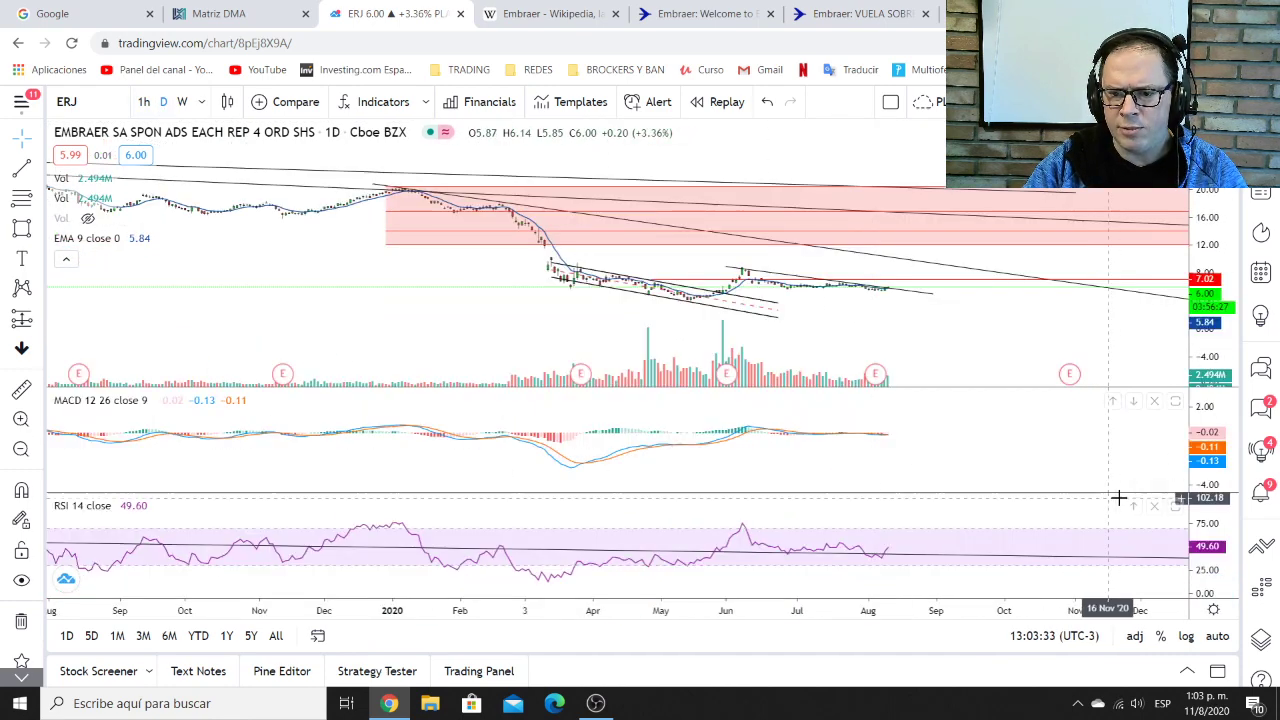
double_click(975, 466)
drag(1225, 468, 1208, 370)
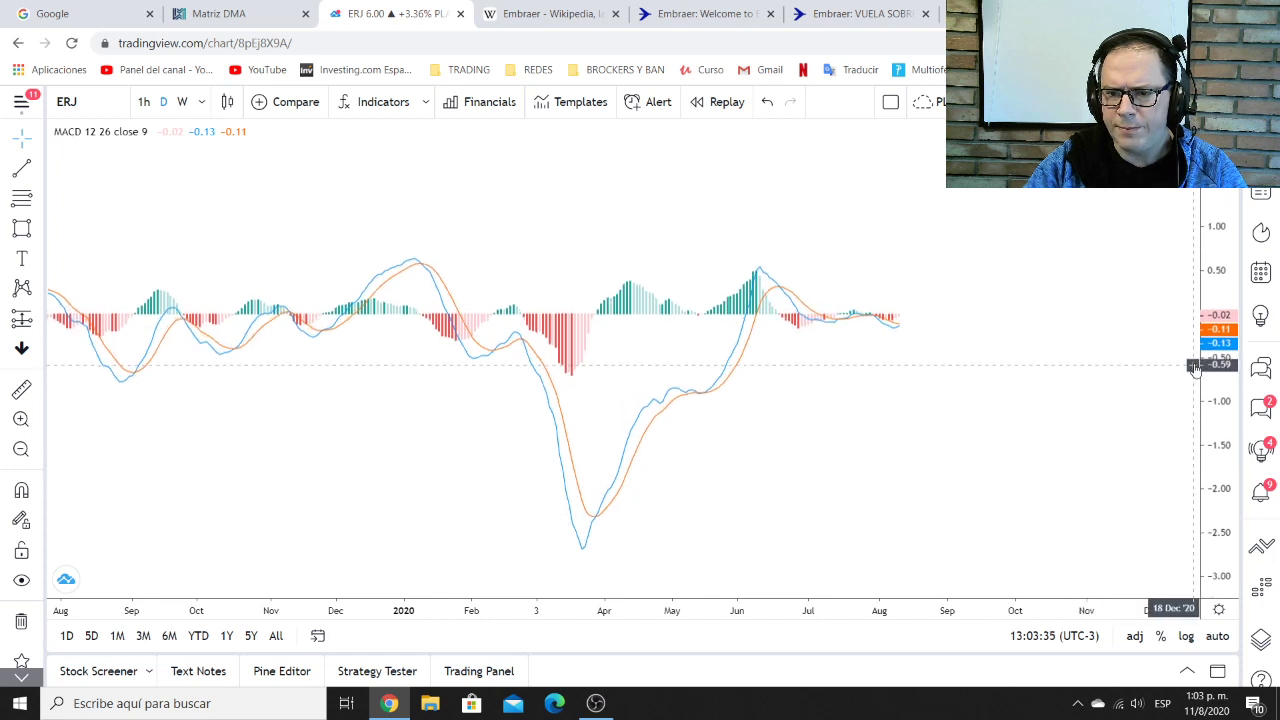
drag(1092, 386, 994, 426)
drag(1219, 448, 1217, 375)
drag(1013, 422, 1007, 420)
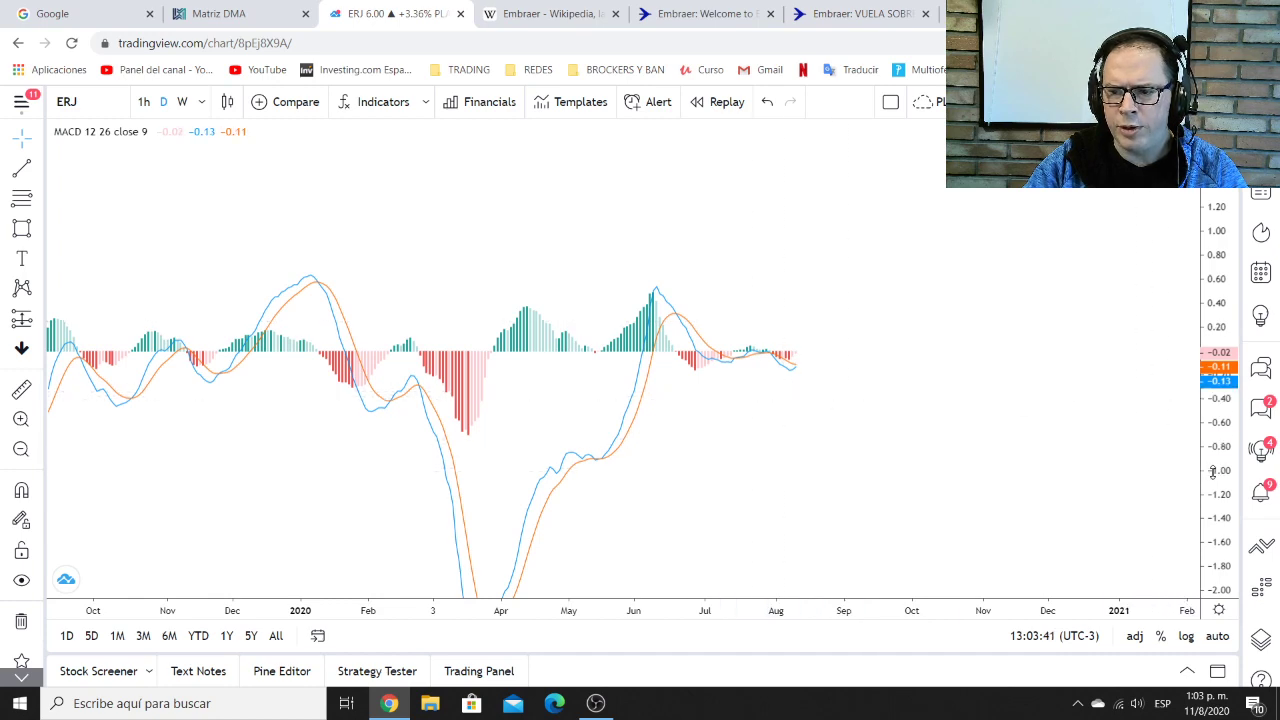
drag(1213, 472, 1199, 403)
drag(957, 413, 1054, 440)
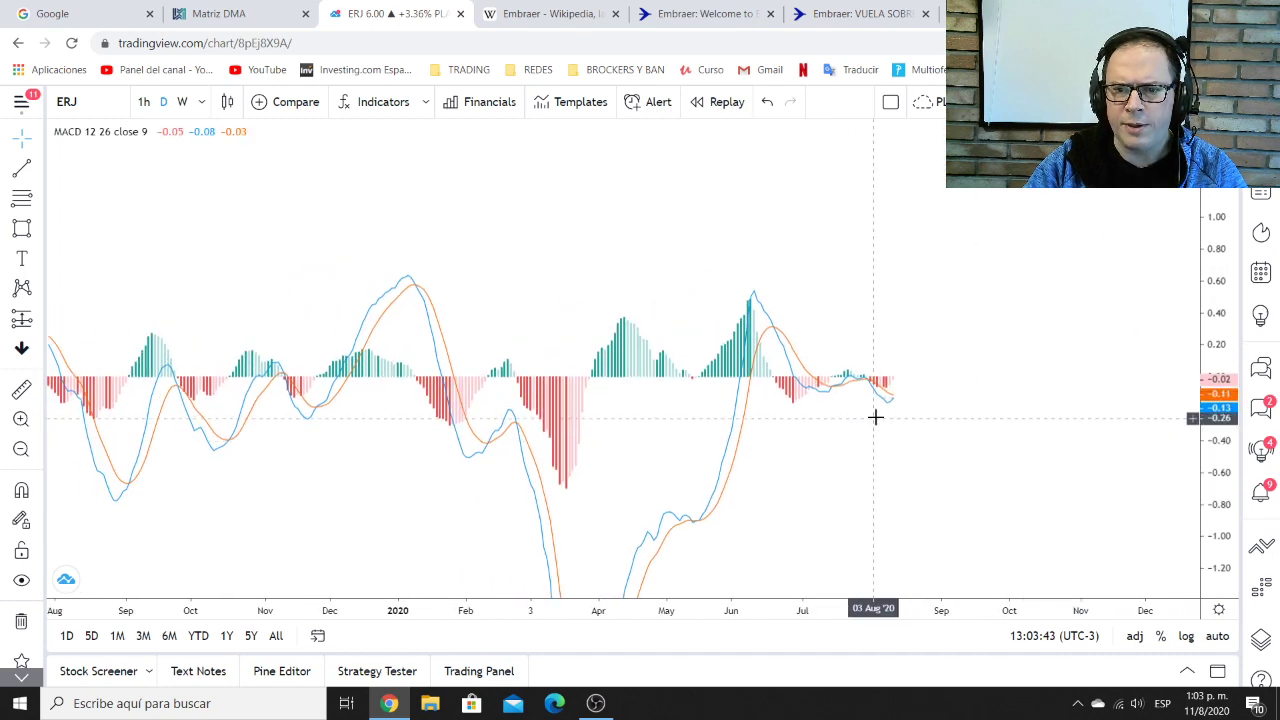
double_click(842, 418)
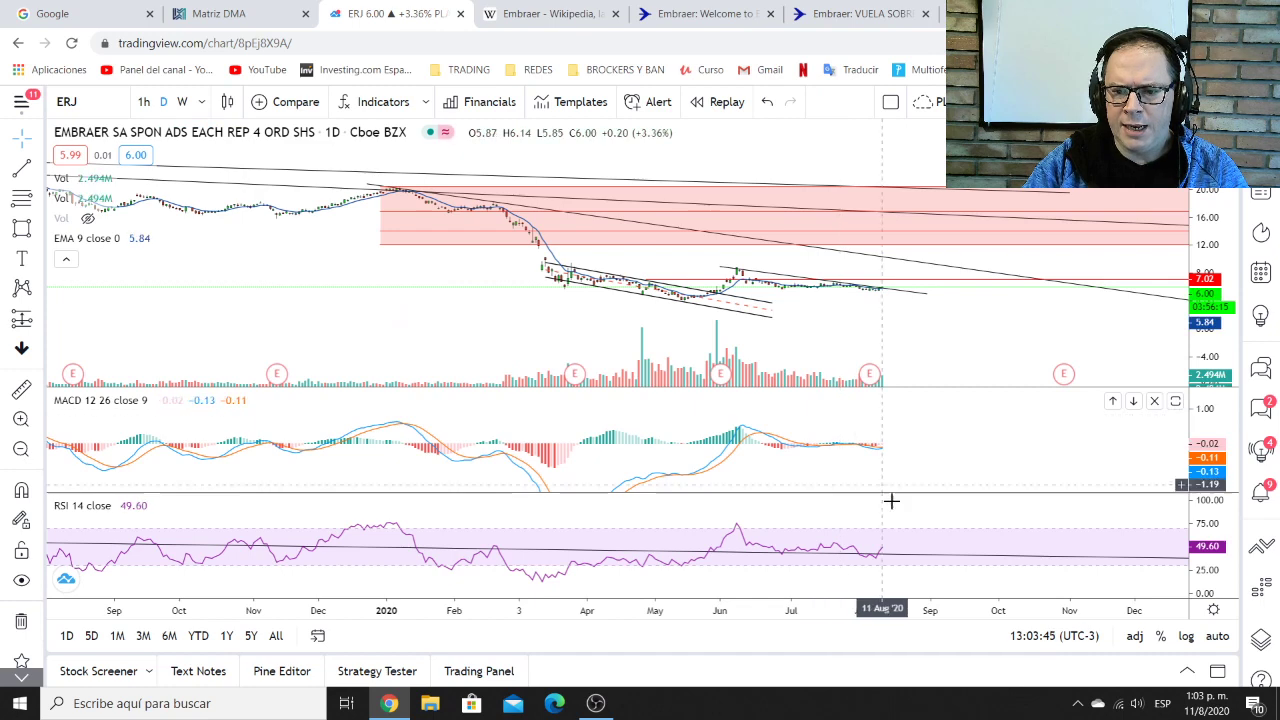
Enlarge the daily RSI pane and examine the indicator against its falling trend line and the 30–70 band
double_click(909, 530)
scroll(911, 408, down, 2)
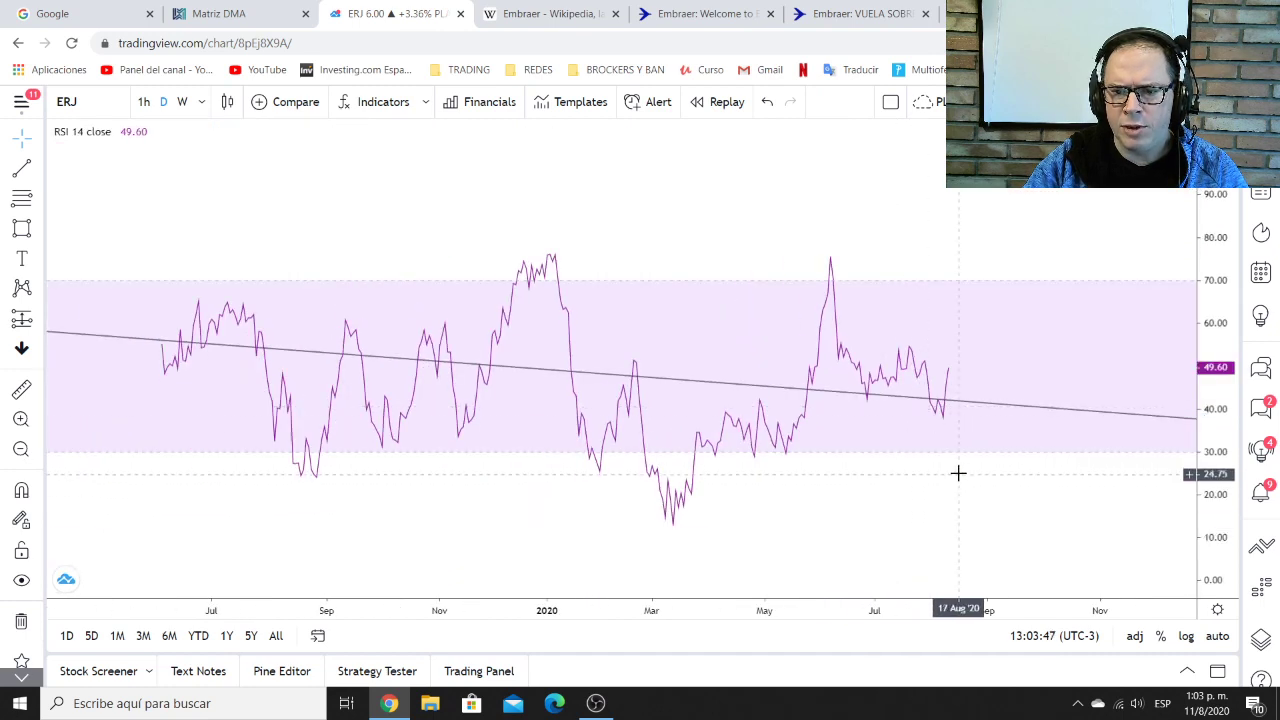
drag(957, 474, 895, 487)
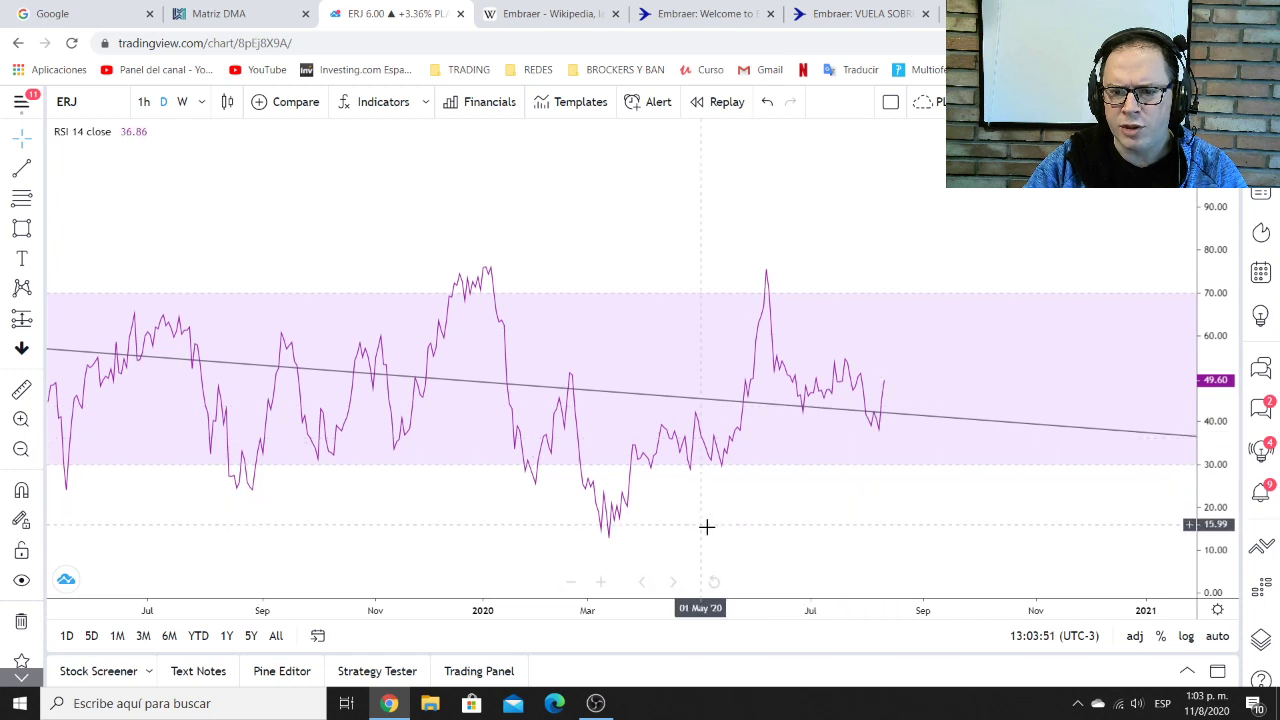
drag(816, 519, 768, 517)
scroll(1071, 434, down, 1)
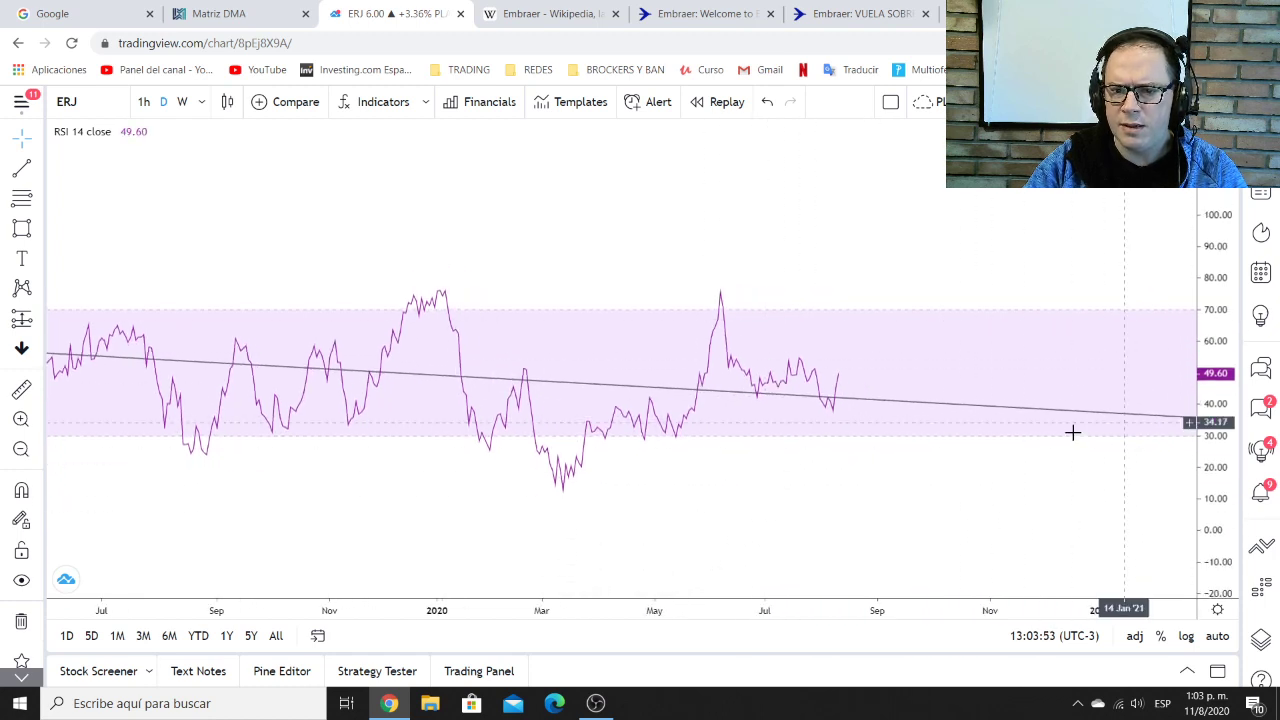
scroll(971, 466, left, 2)
scroll(966, 466, down, 3)
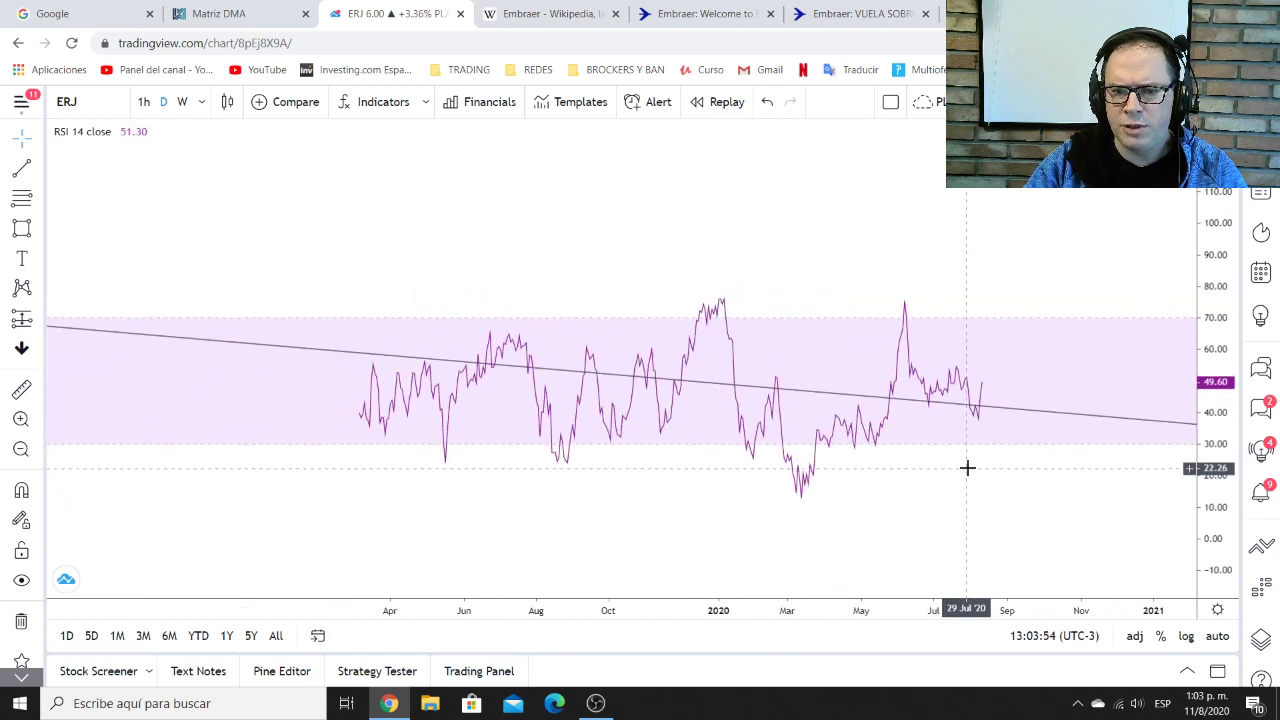
double_click(1043, 379)
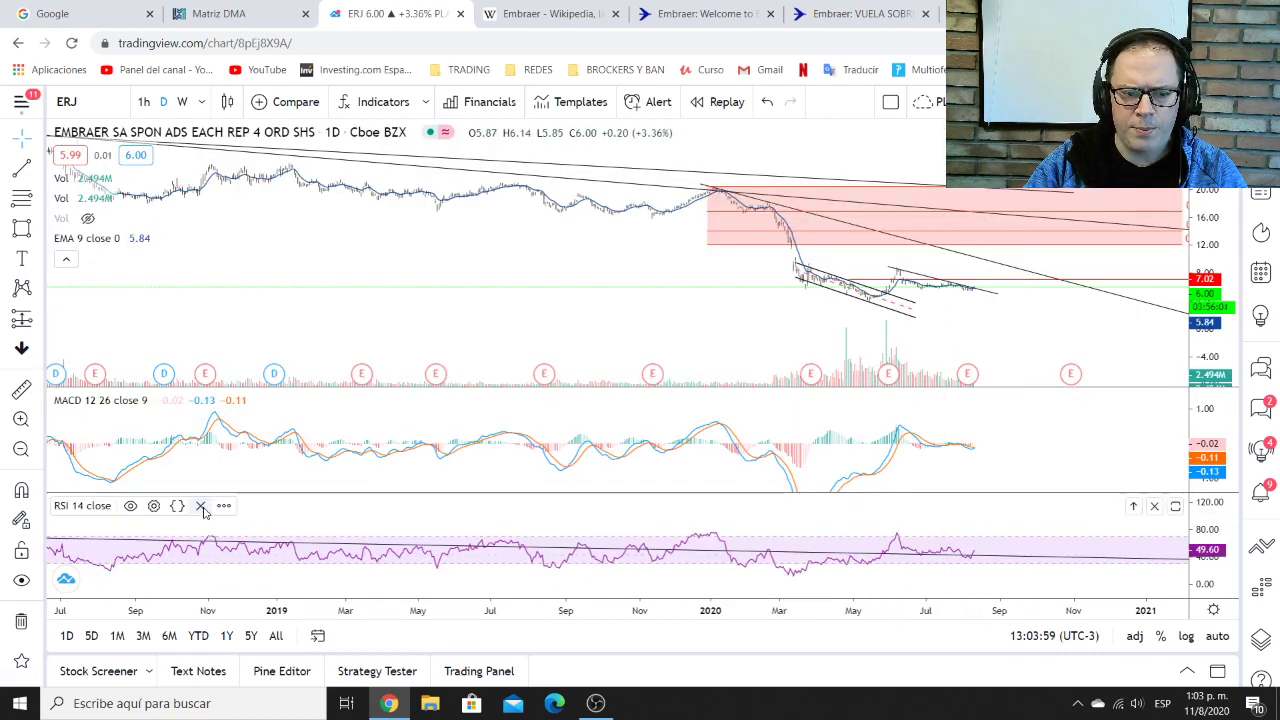
Remove the RSI indicator and maximise the price pane so the daily ERJ chart fills the view
click(200, 506)
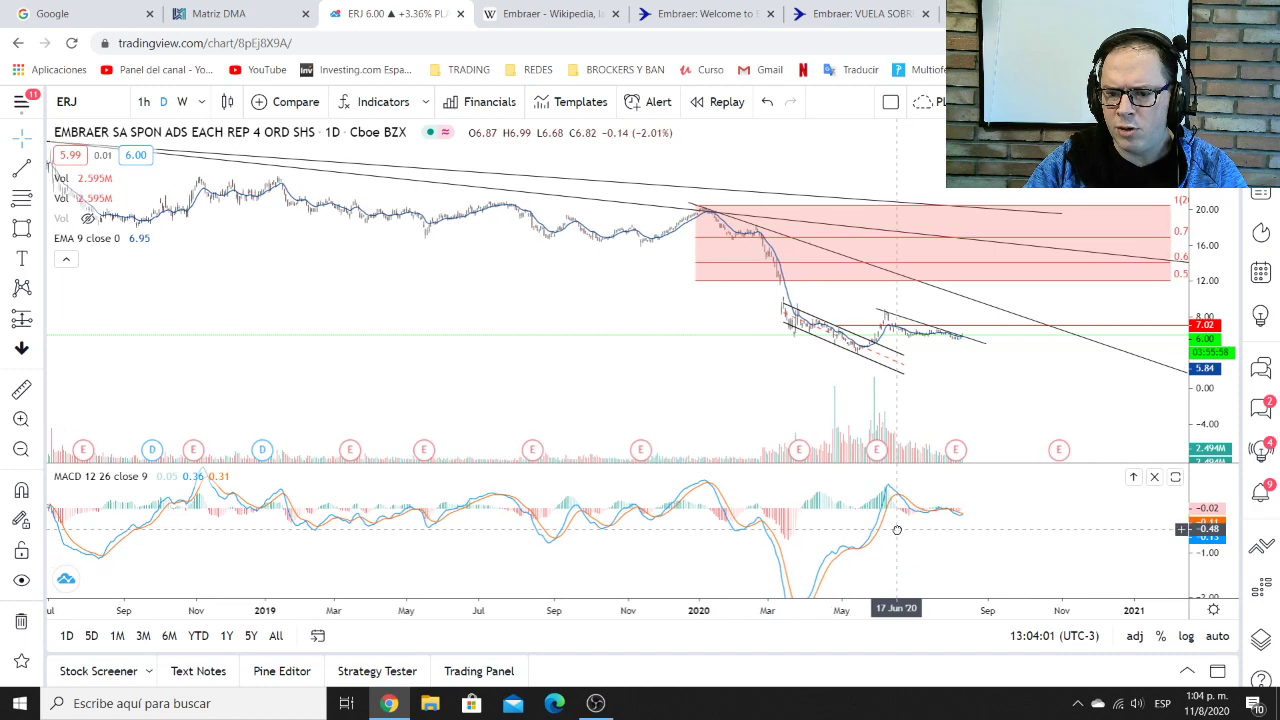
drag(1215, 557, 1186, 549)
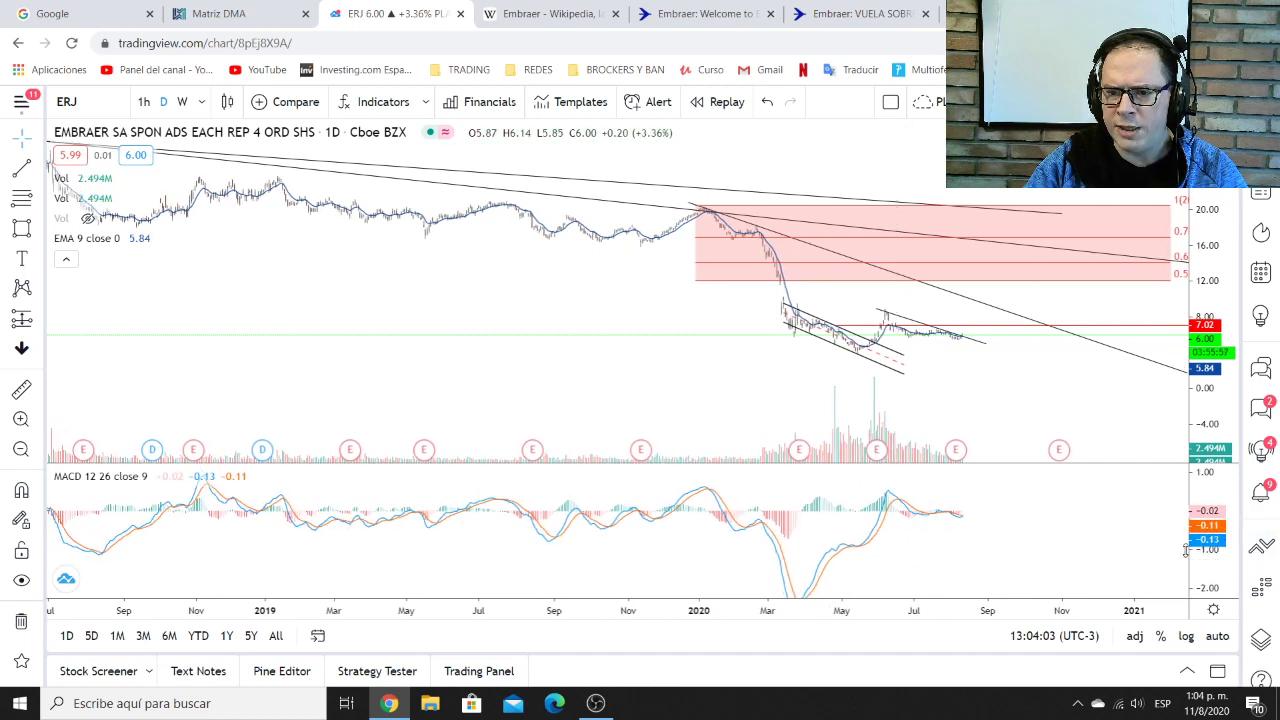
drag(1013, 423, 860, 440)
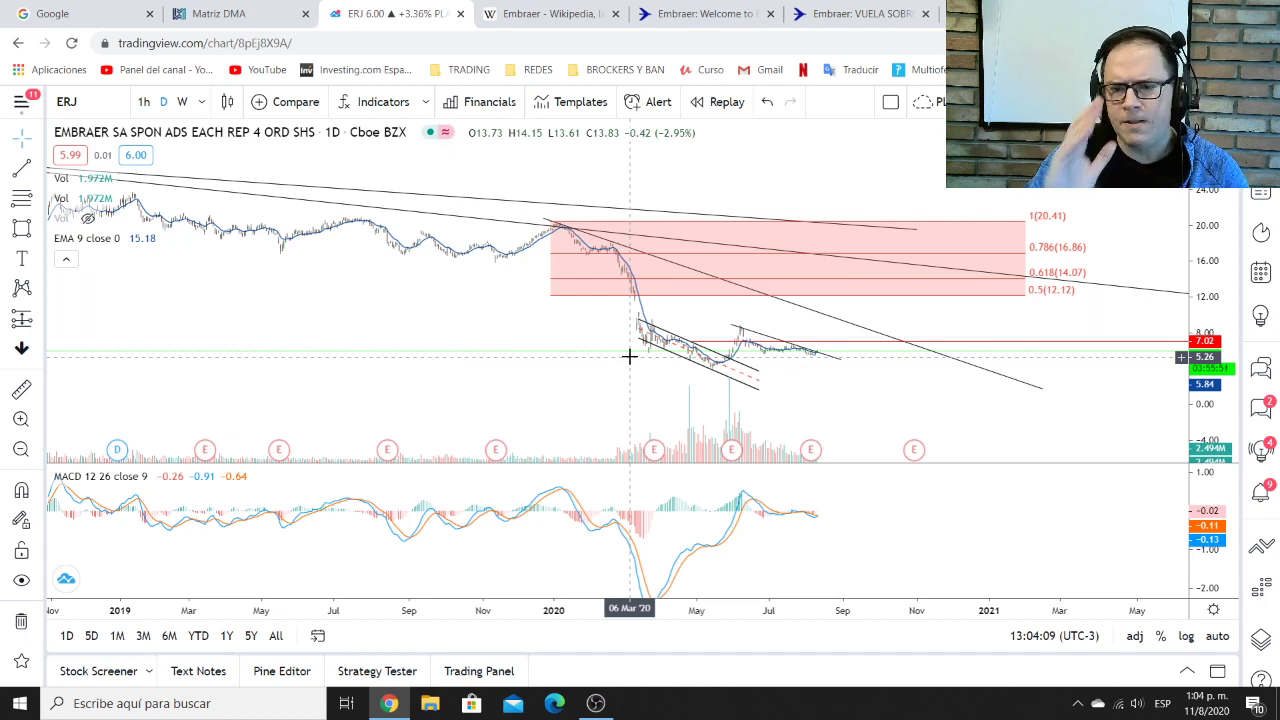
double_click(896, 379)
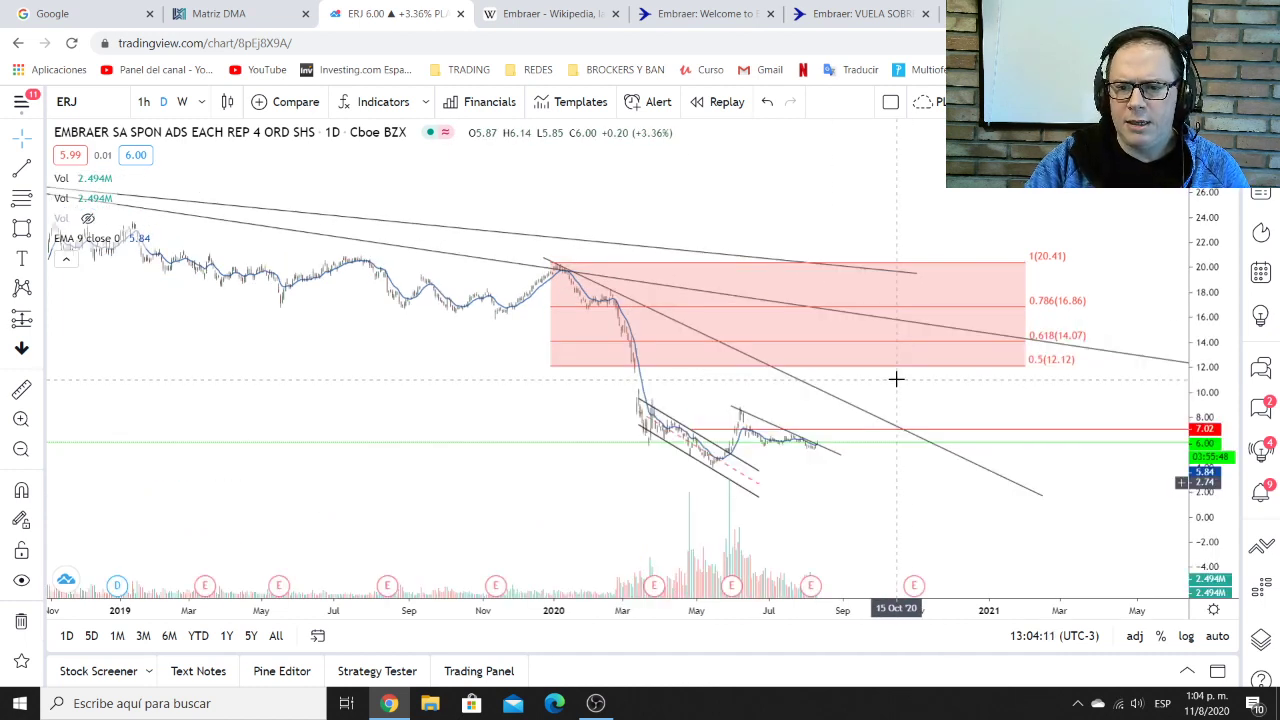
Refit the short falling trend line from 3 June 2020 at 9.04 to the start of September at about 4.7
scroll(904, 452, up, 4)
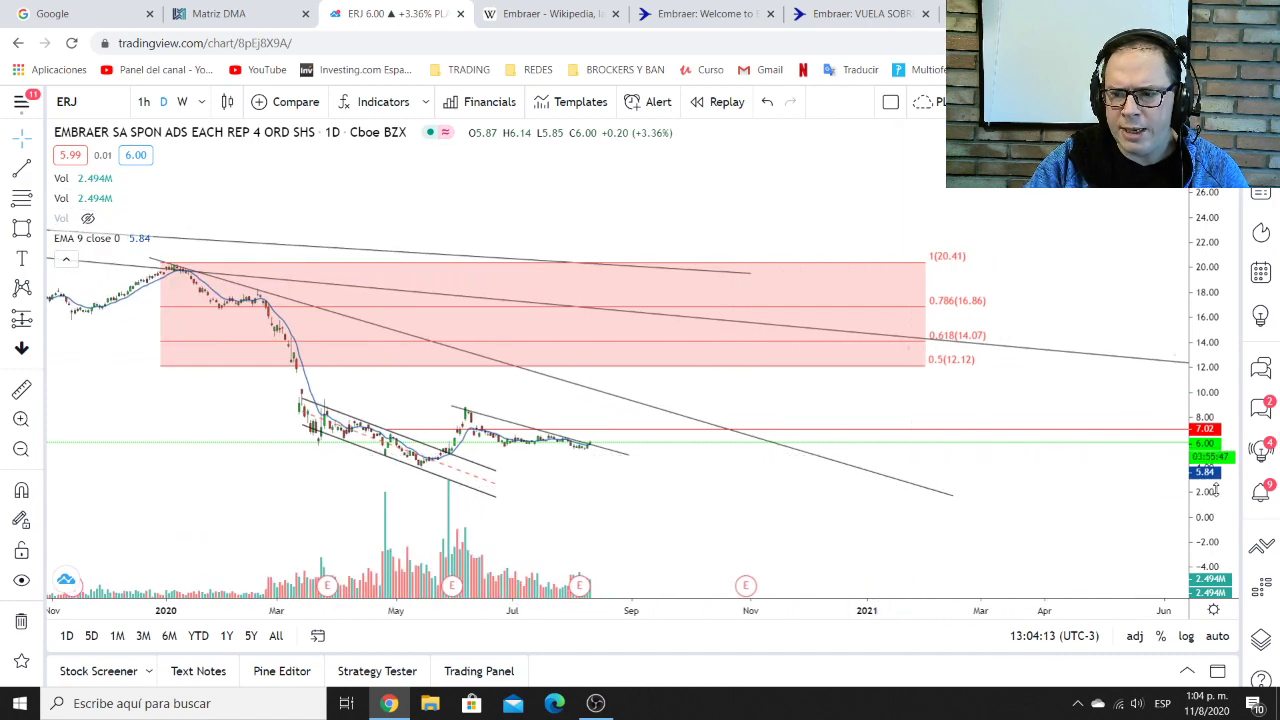
drag(1218, 478, 1218, 390)
drag(1059, 420, 1087, 343)
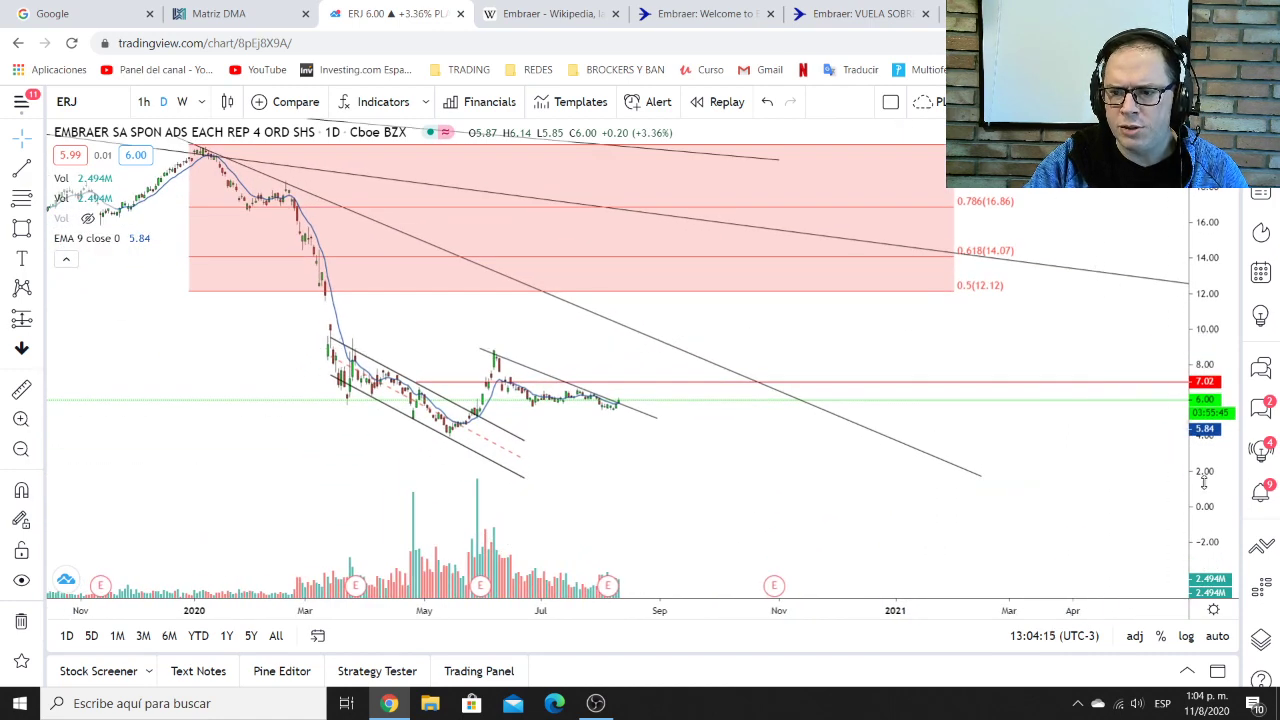
drag(1204, 481, 1152, 457)
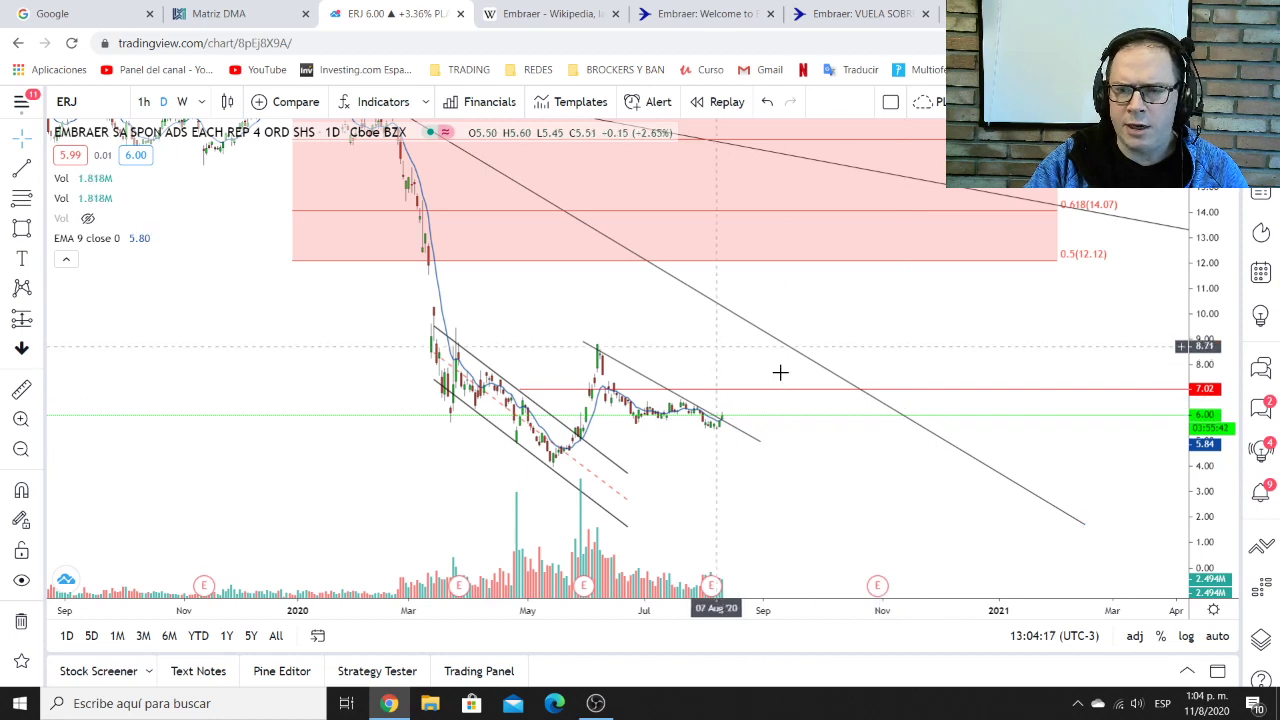
drag(698, 505, 803, 502)
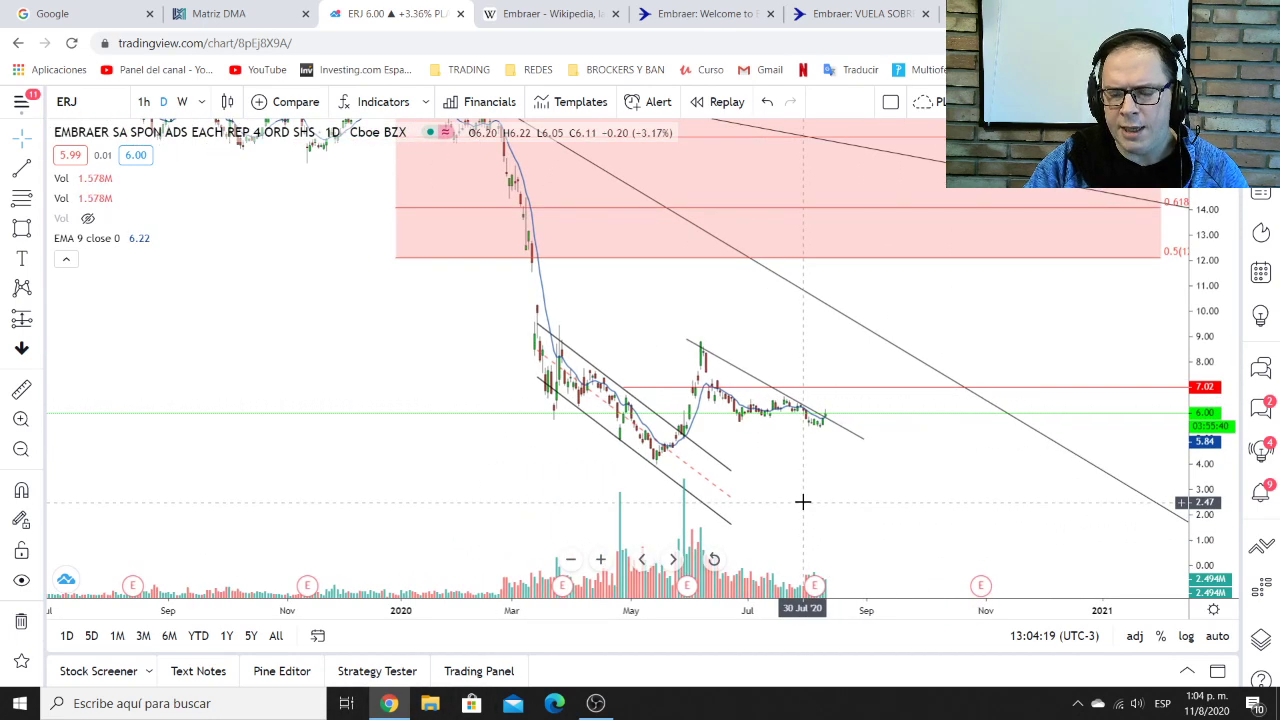
click(695, 340)
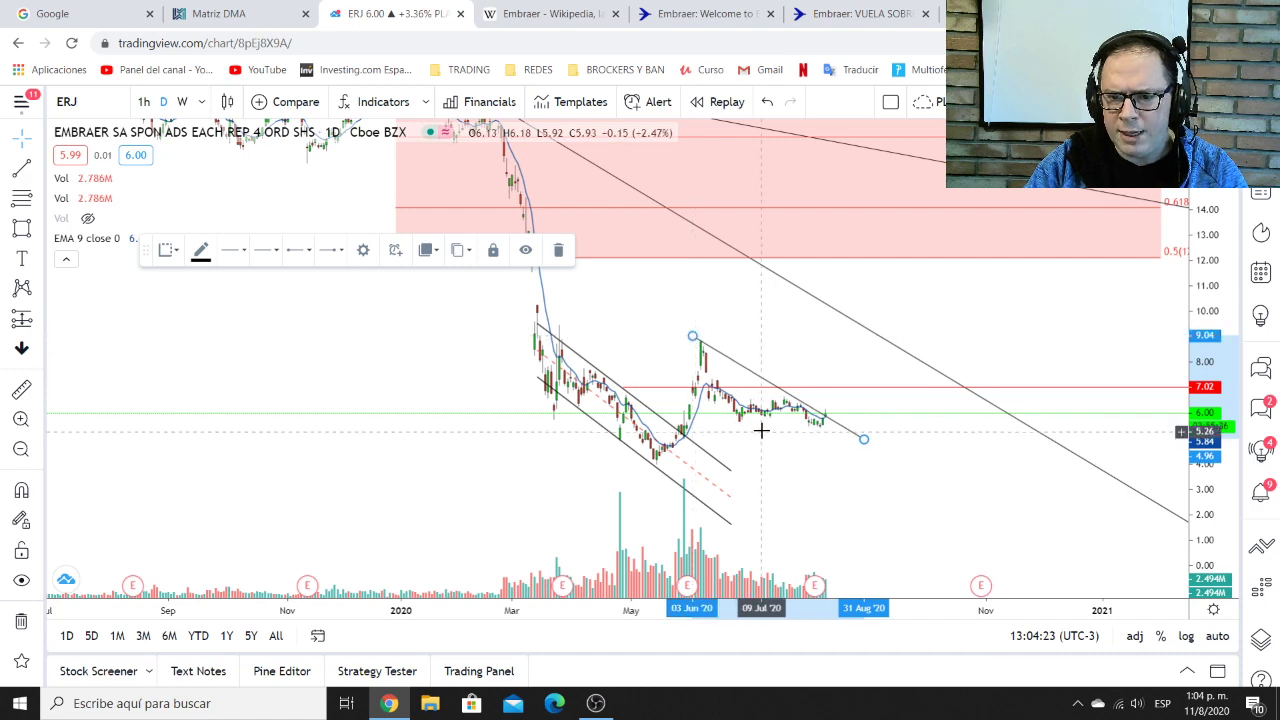
scroll(760, 429, up, 4)
drag(870, 474, 914, 456)
drag(1205, 500, 1205, 395)
drag(954, 506, 974, 444)
drag(779, 398, 785, 417)
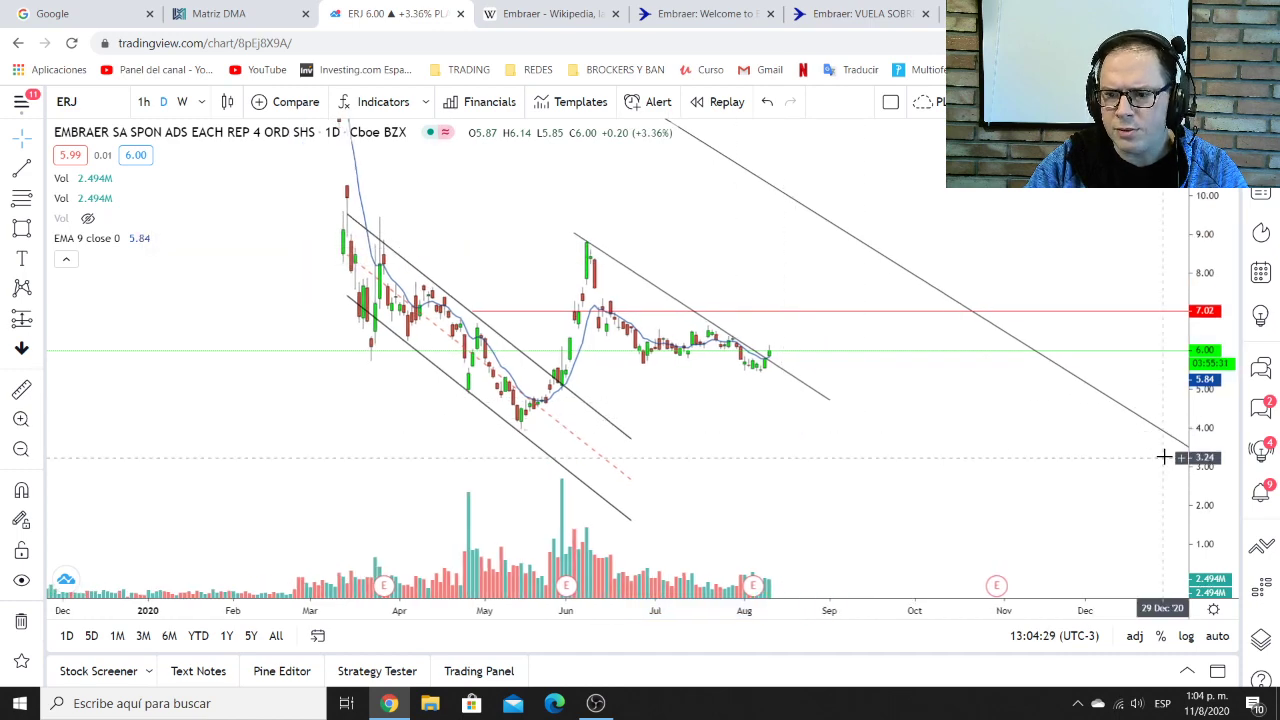
Draw a horizontal ray just below the early August 2020 lows, starting on 4 August at 5.43
drag(1205, 470, 1205, 350)
drag(998, 427, 975, 460)
scroll(975, 460, up, 2)
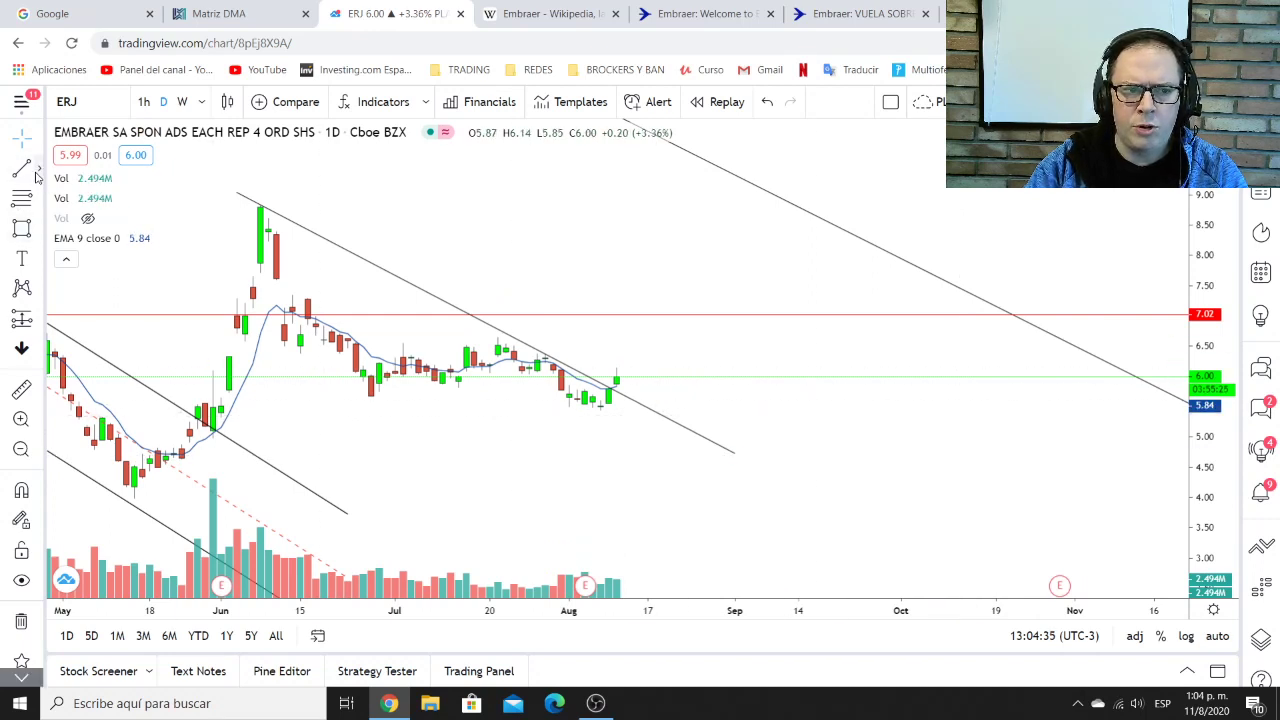
click(38, 170)
click(115, 341)
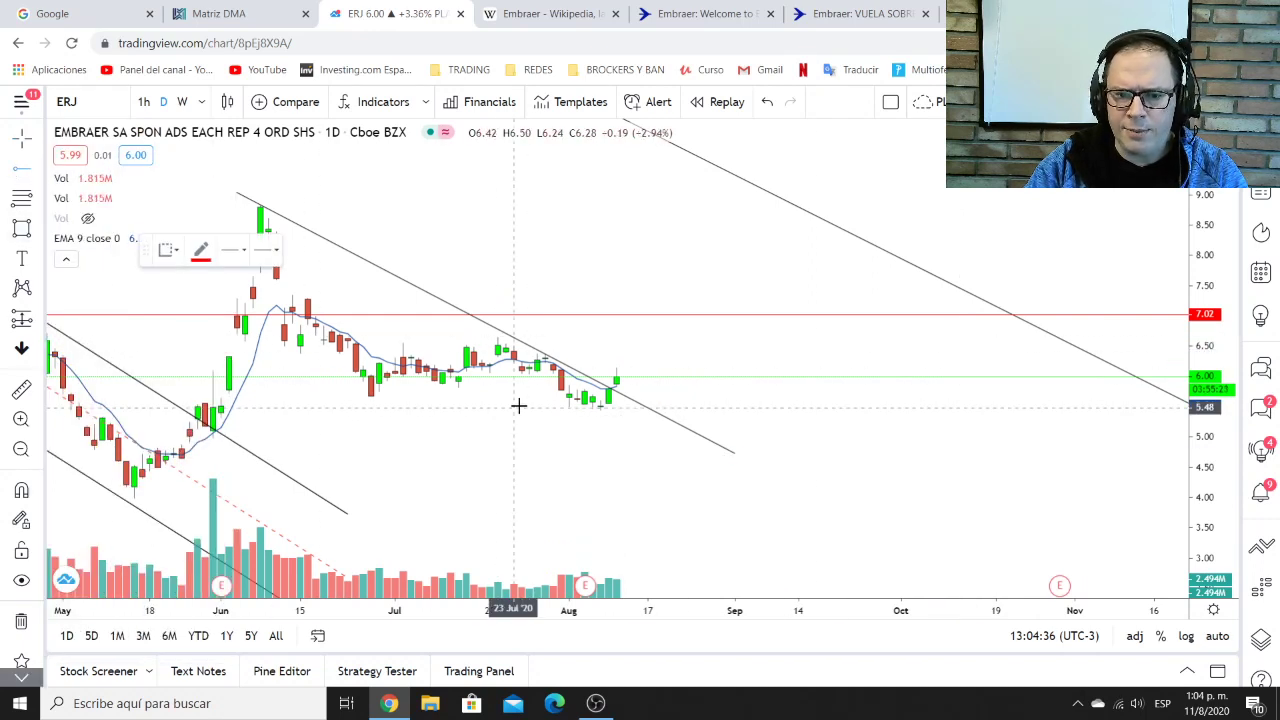
click(576, 410)
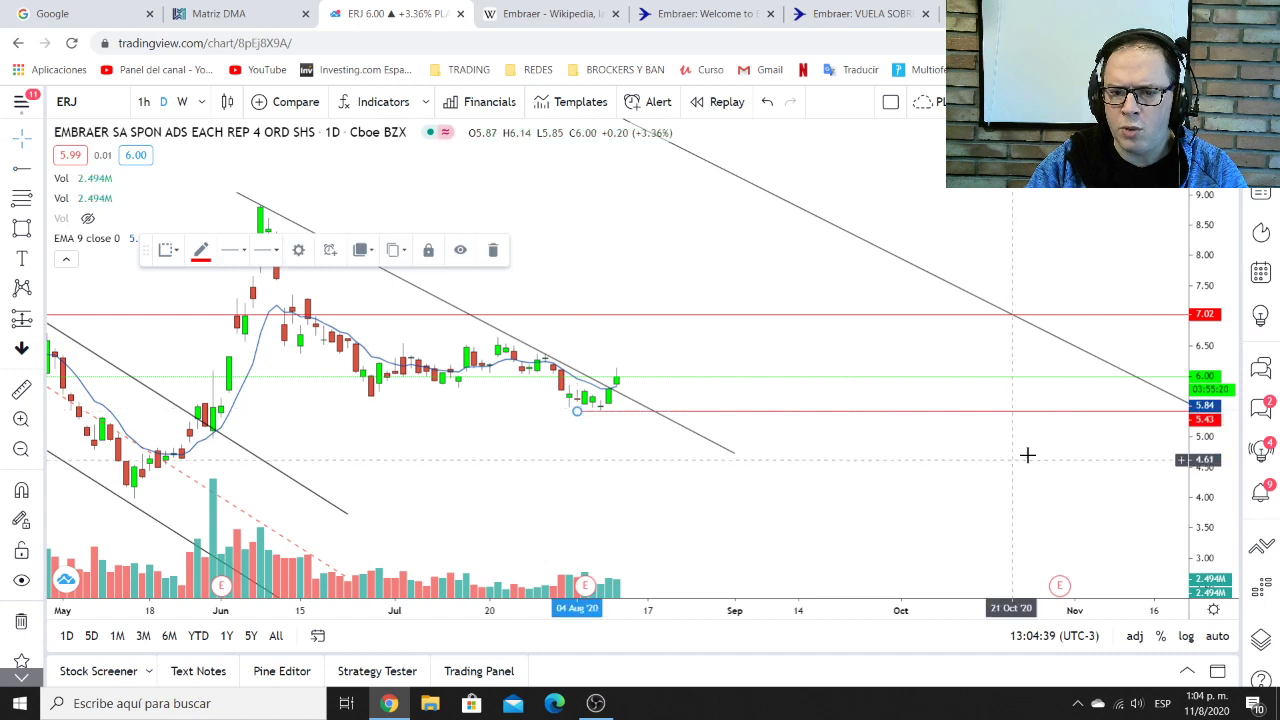
Add a text label reading "Stop" below the 5.43 horizontal ray, near the start of September
click(21, 258)
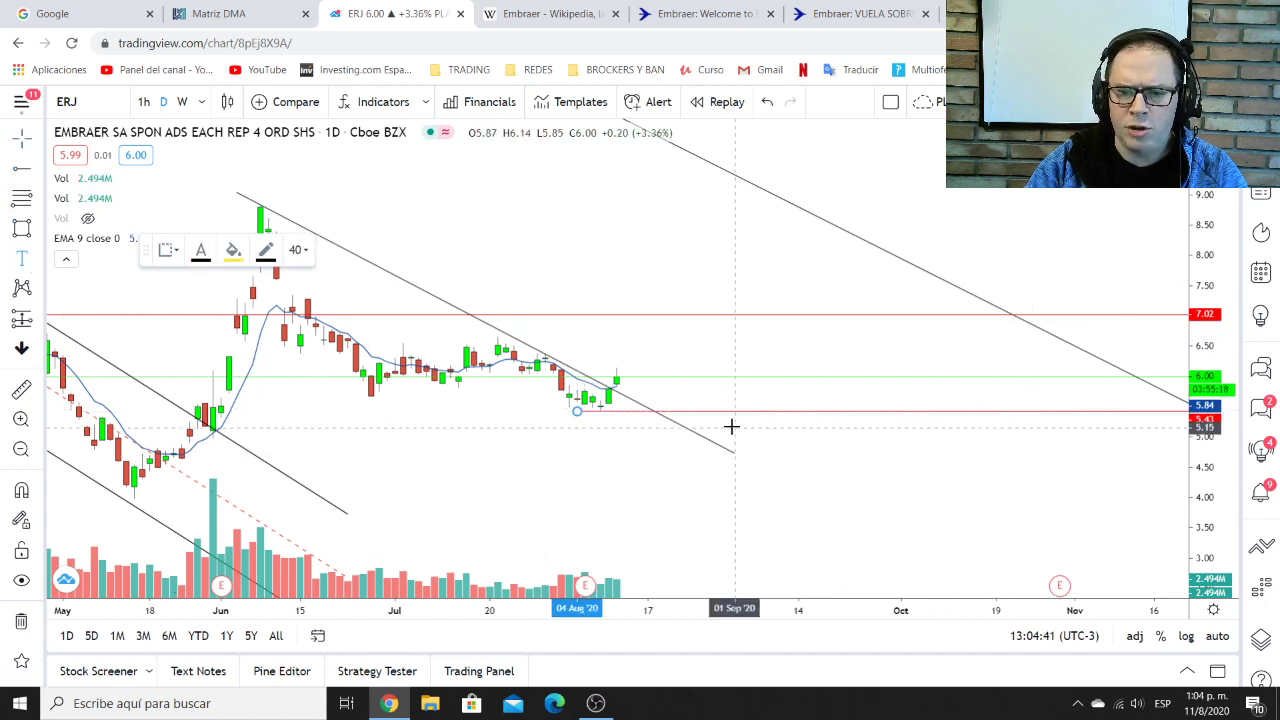
click(750, 455)
text(STOP)
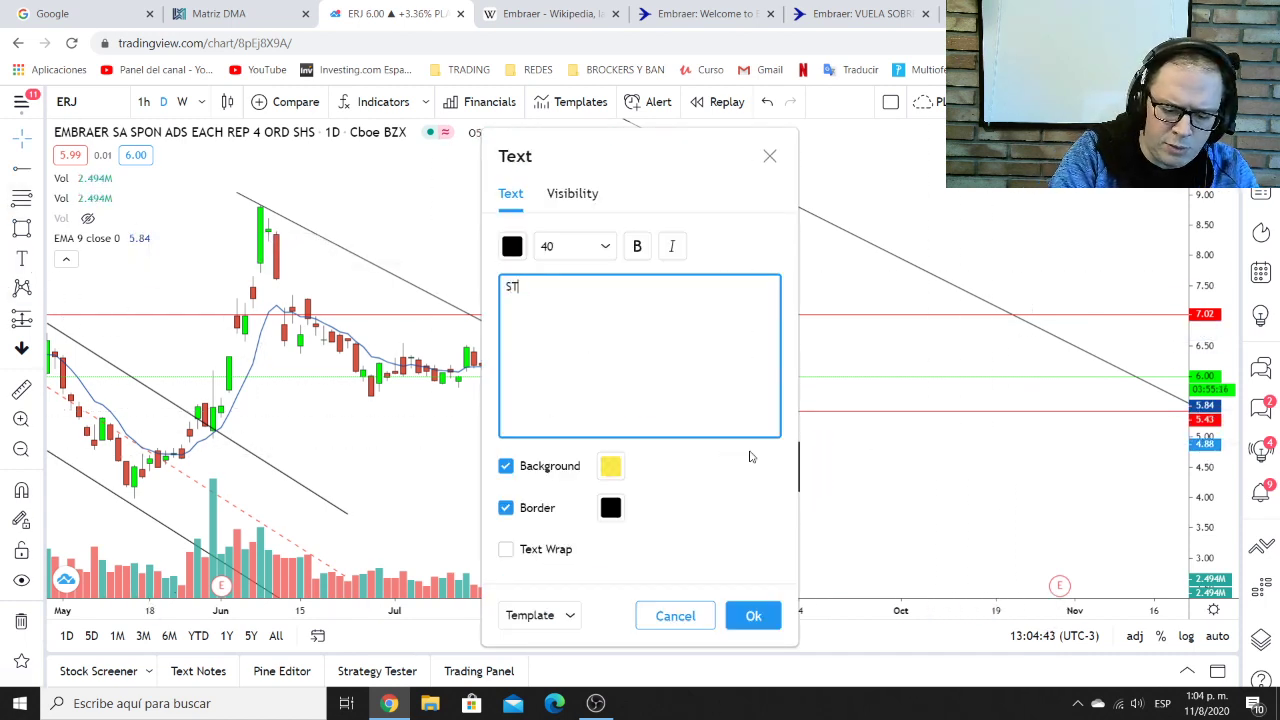
click(675, 615)
double_click(783, 490)
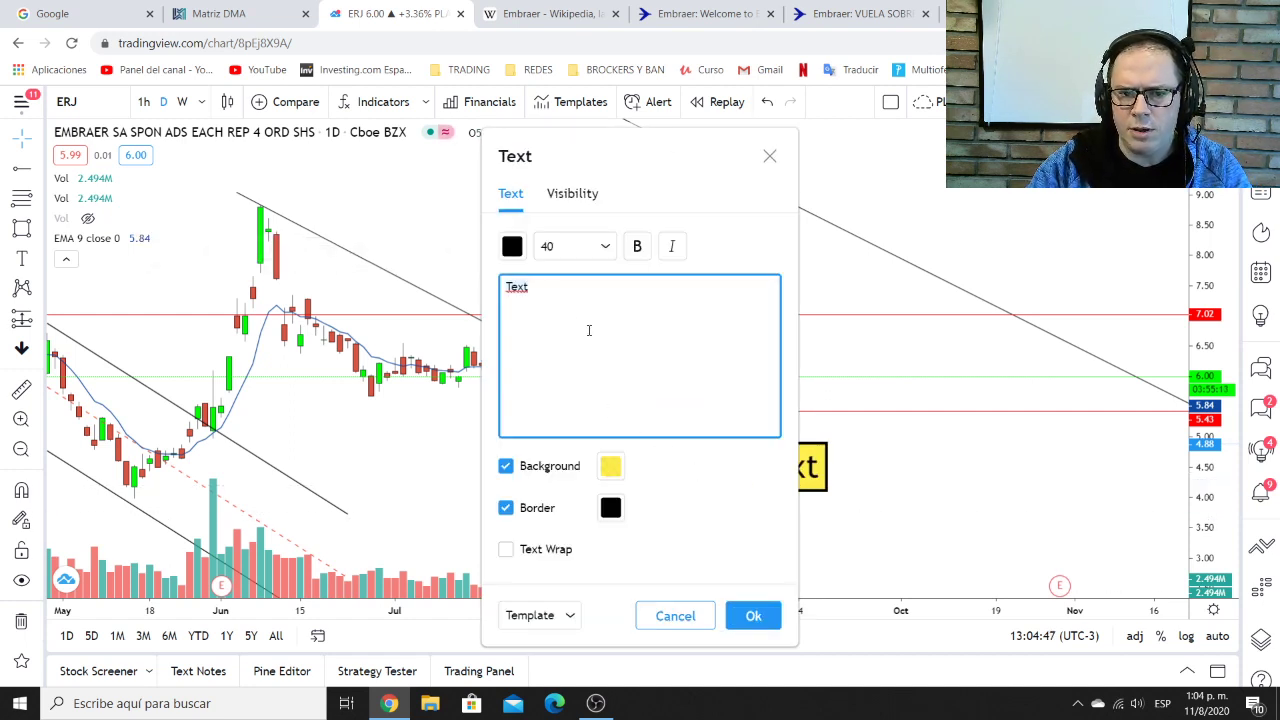
key(ctrl+a)
key(BackSpace)
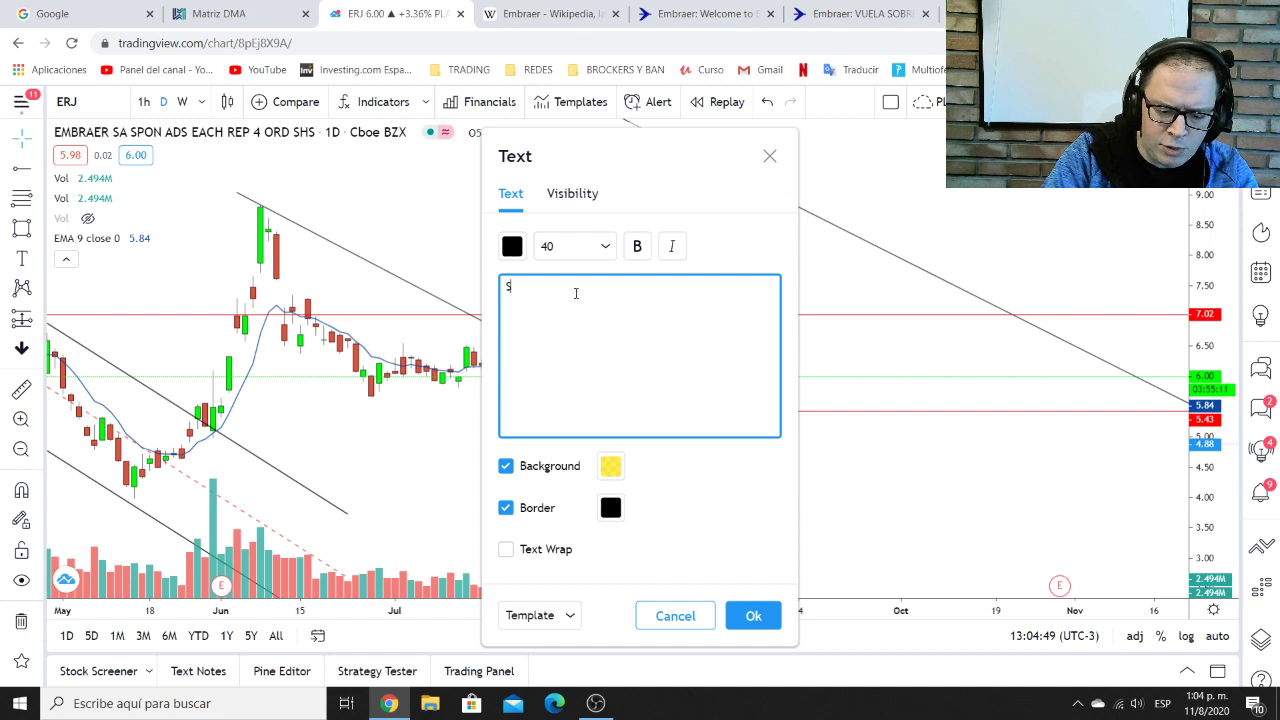
text(Stop)
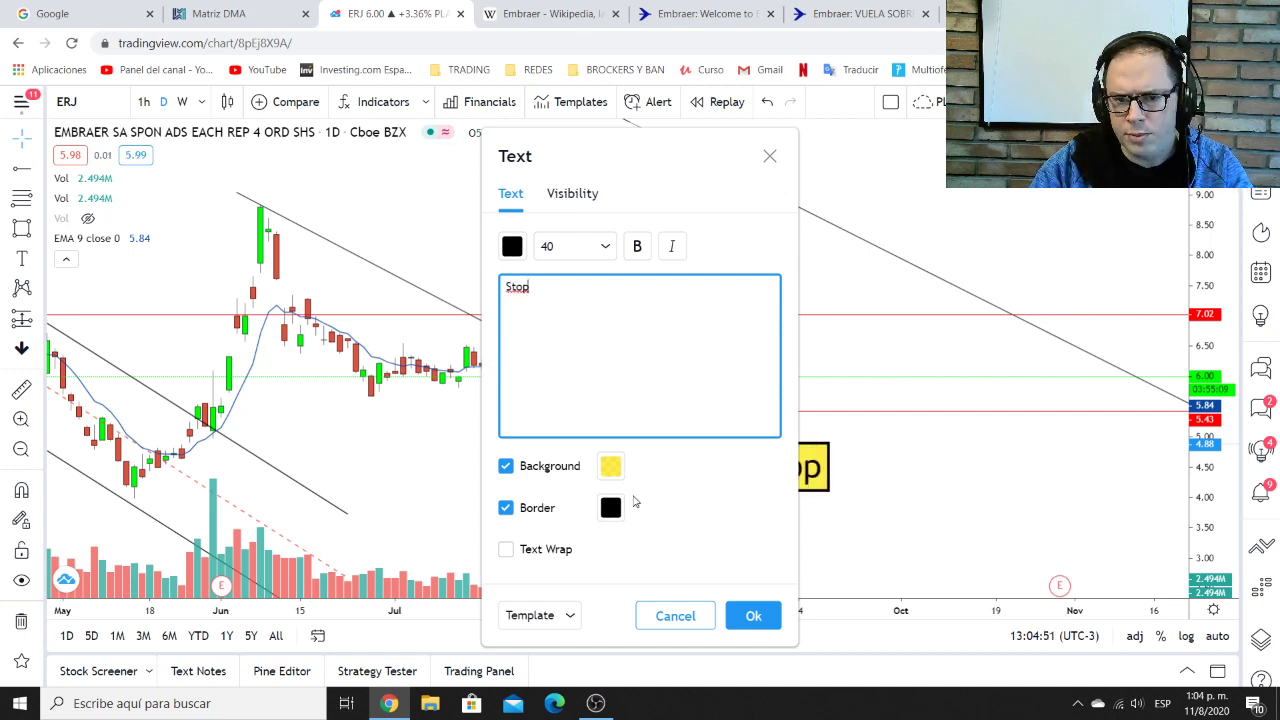
click(753, 615)
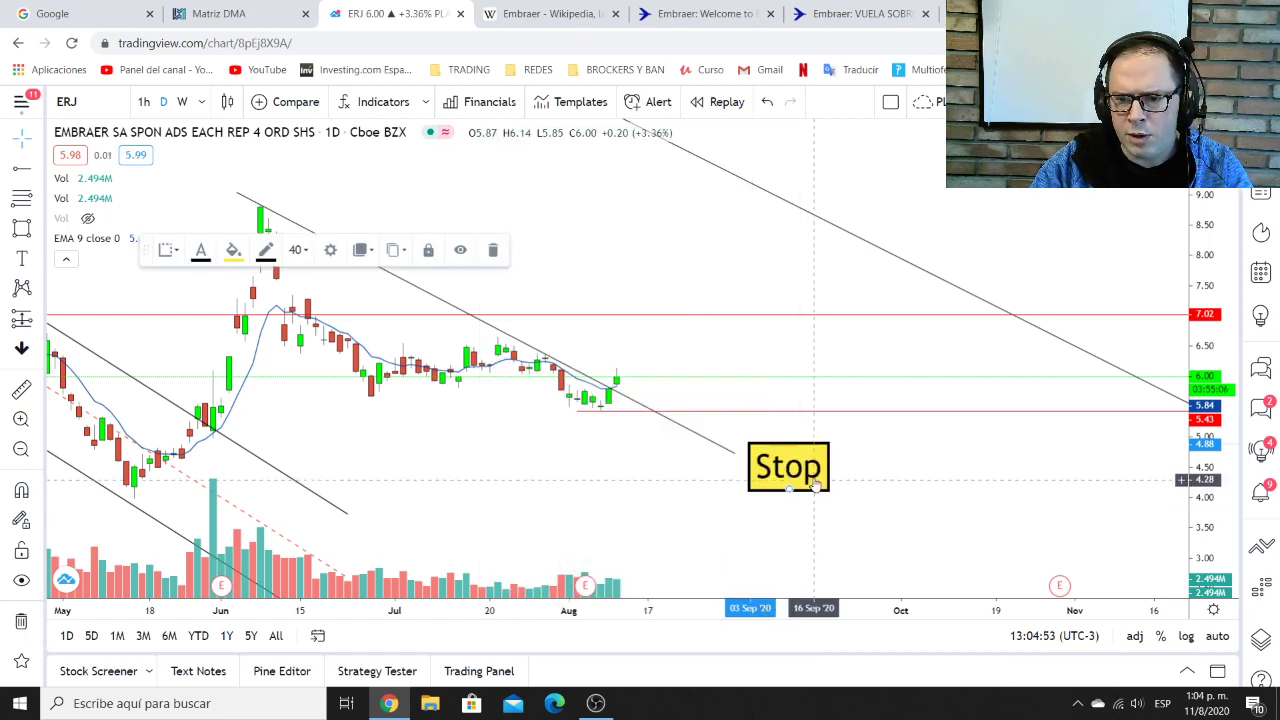
Reduce the Stop label's font size to 20 and place it directly beneath the 5.43 ray at 1 September
drag(811, 481, 811, 459)
double_click(813, 456)
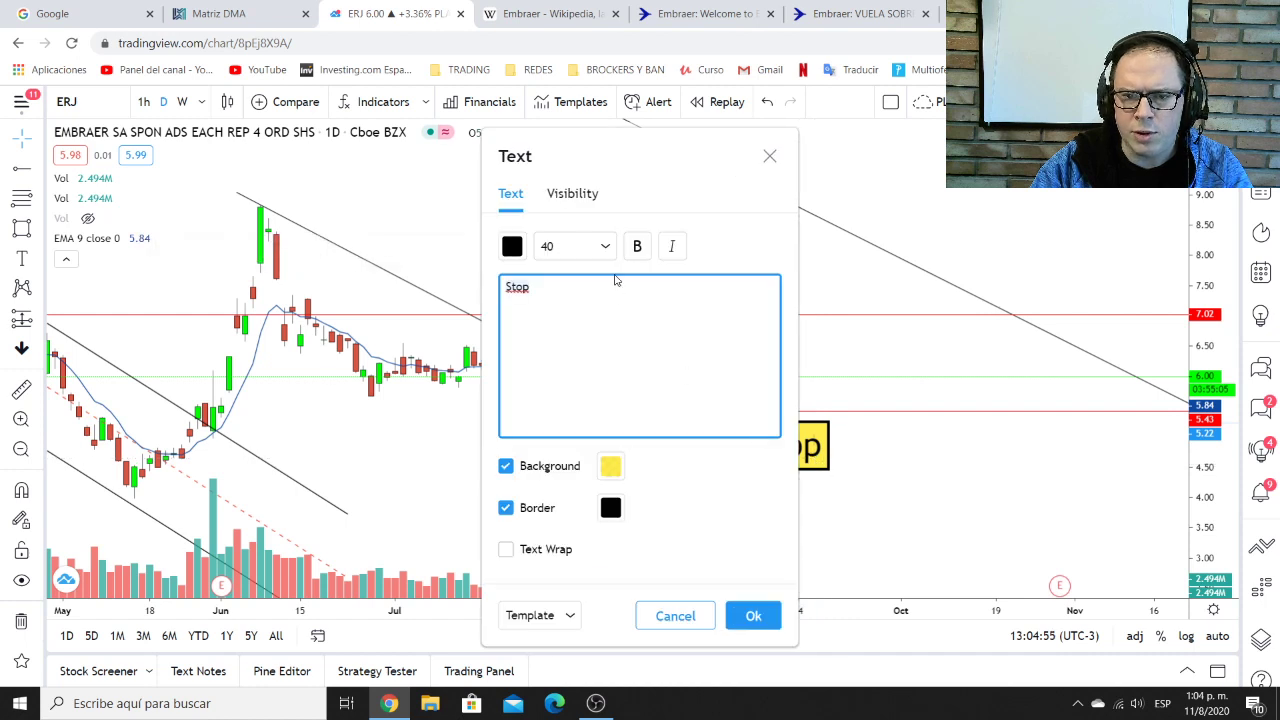
click(590, 246)
click(549, 411)
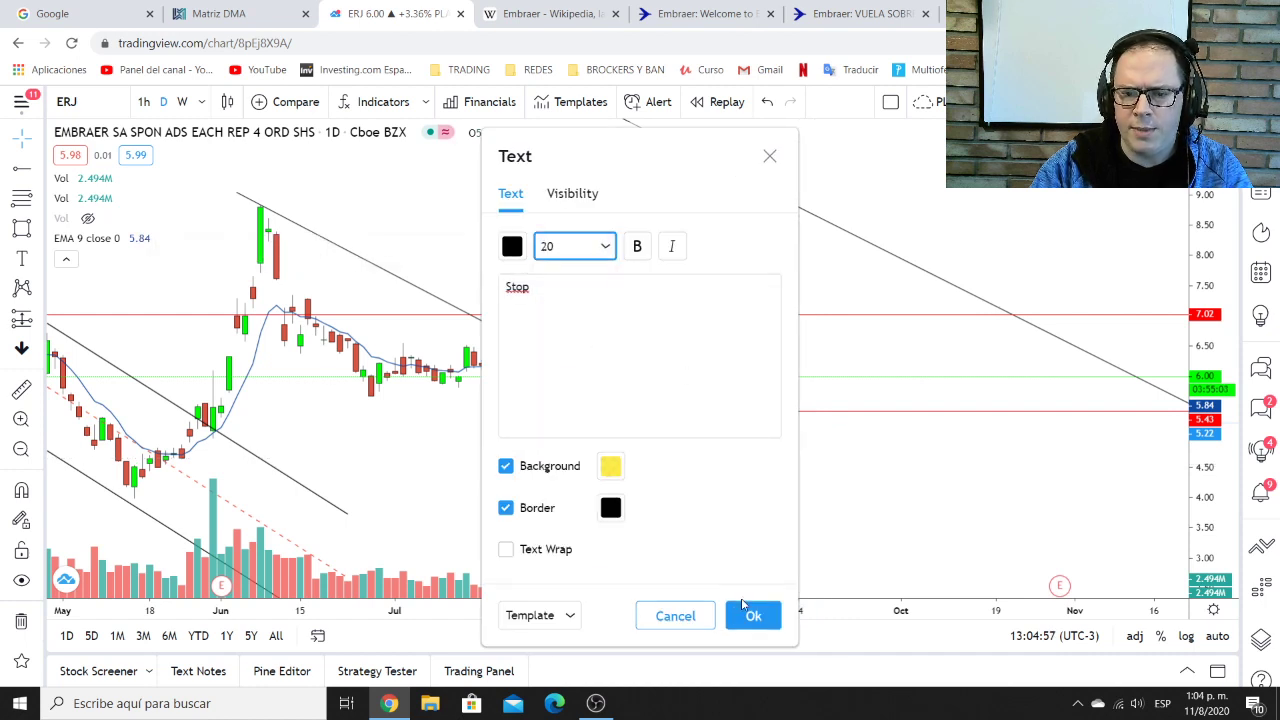
click(753, 615)
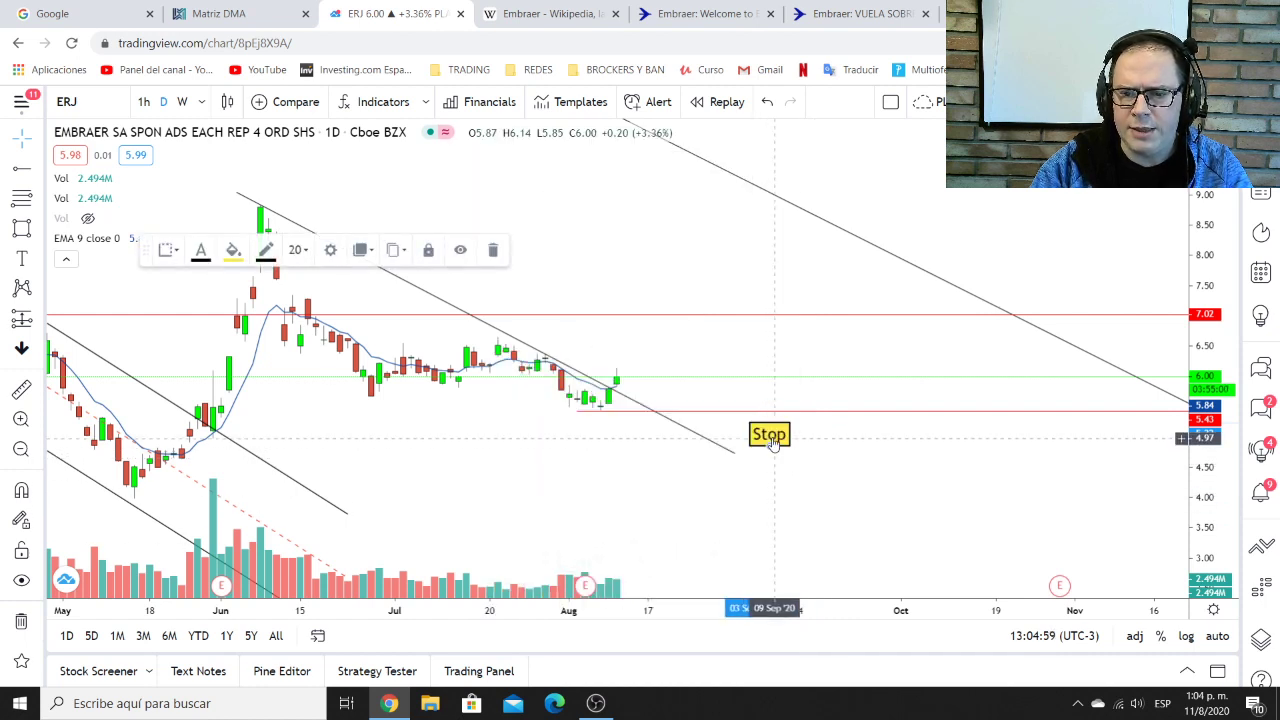
drag(766, 450, 751, 448)
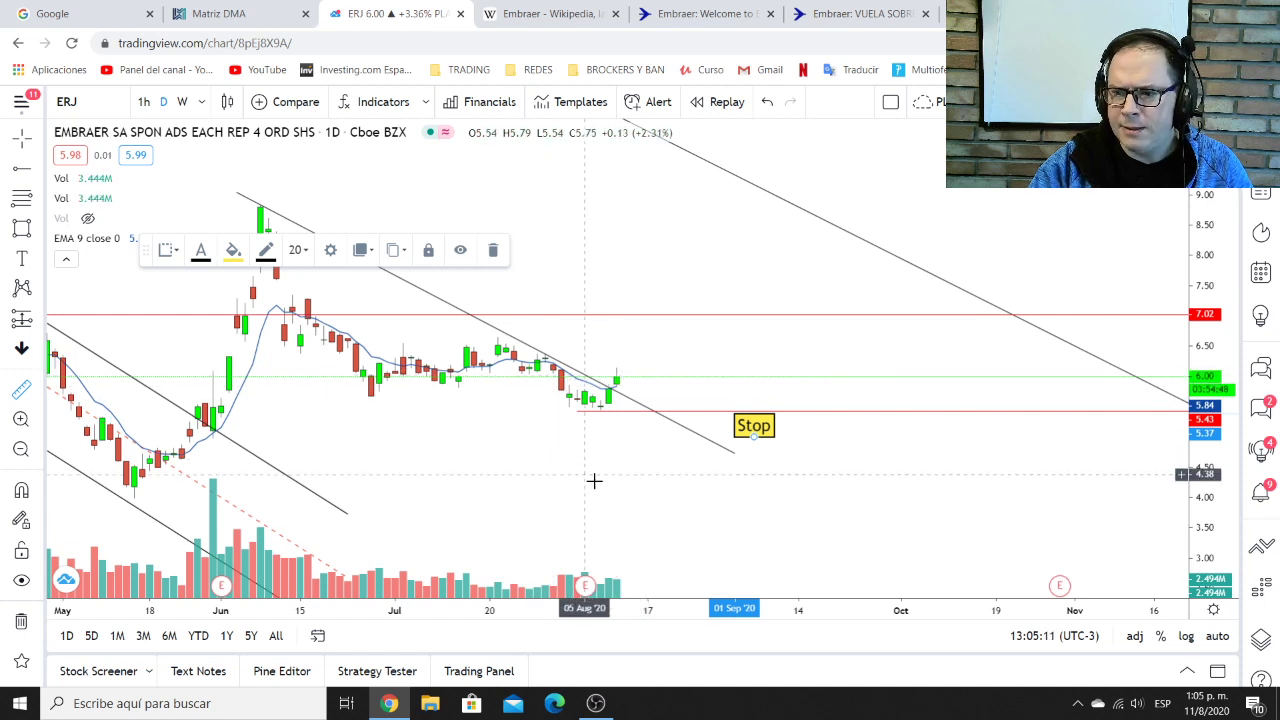
Measure the percentage drop from the current price down to the stop line, then clear the measurement
shift+click(657, 379)
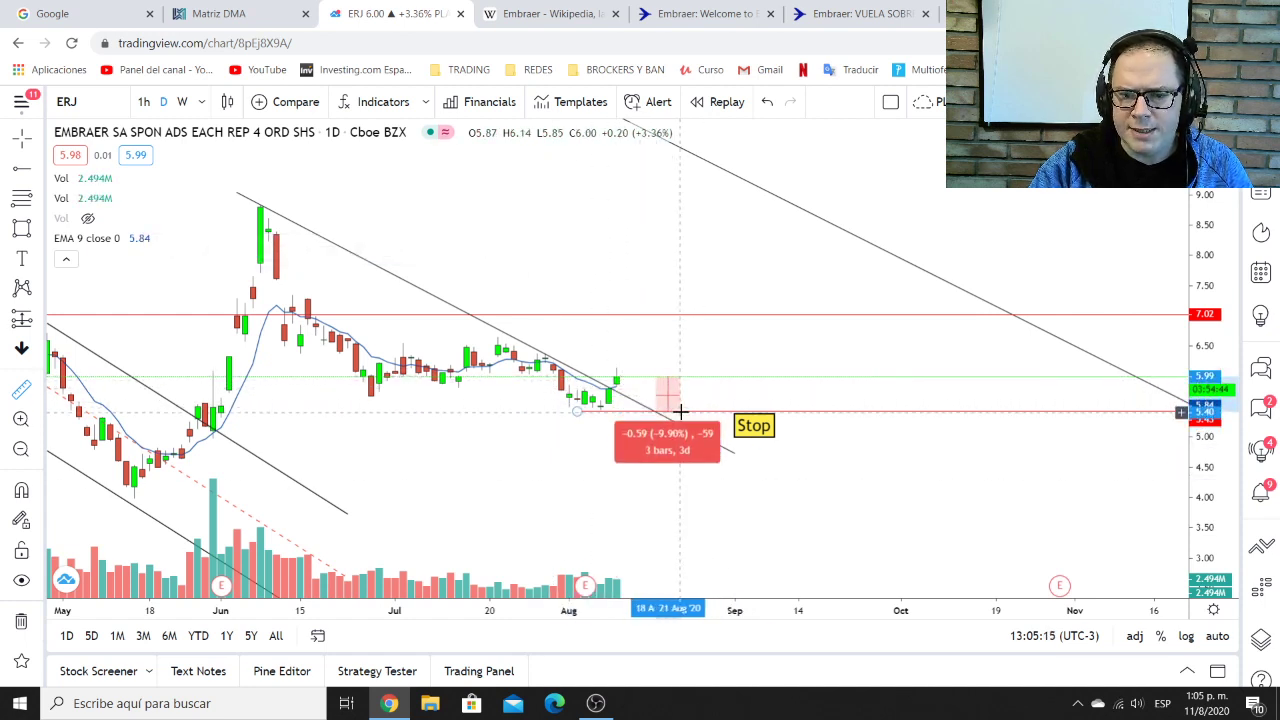
click(681, 409)
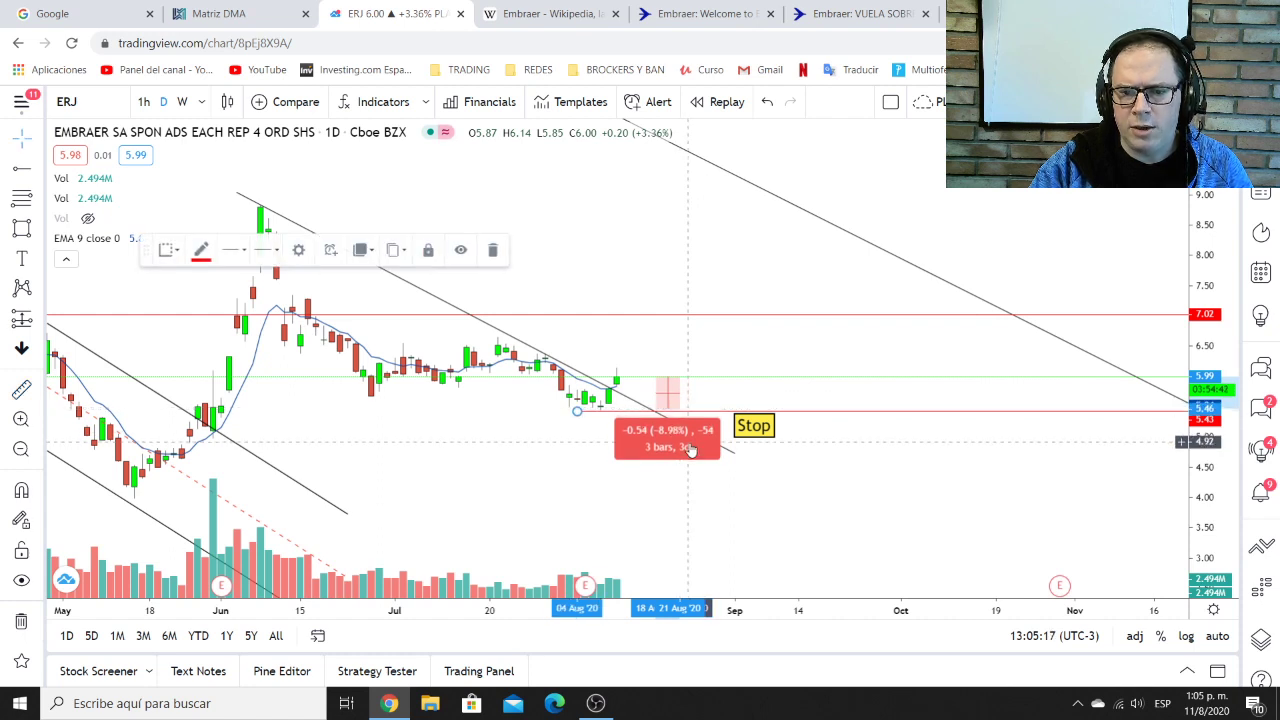
click(625, 504)
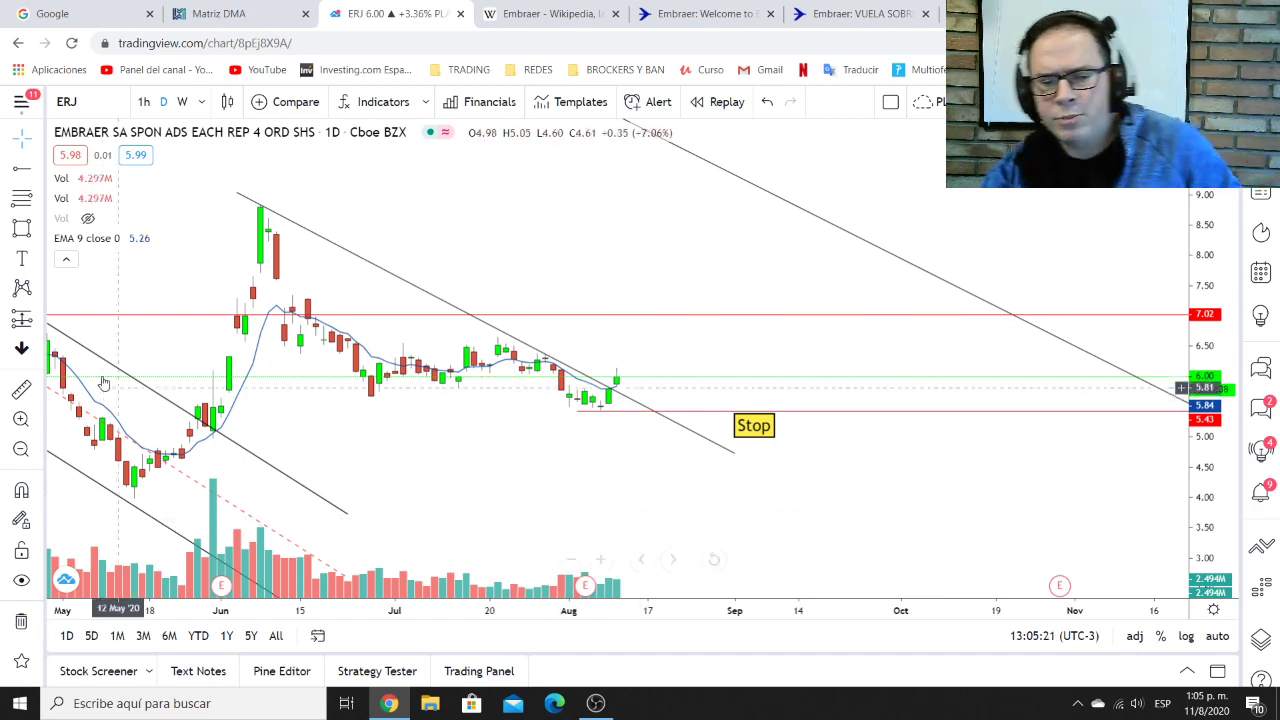
scroll(307, 381, down, 2)
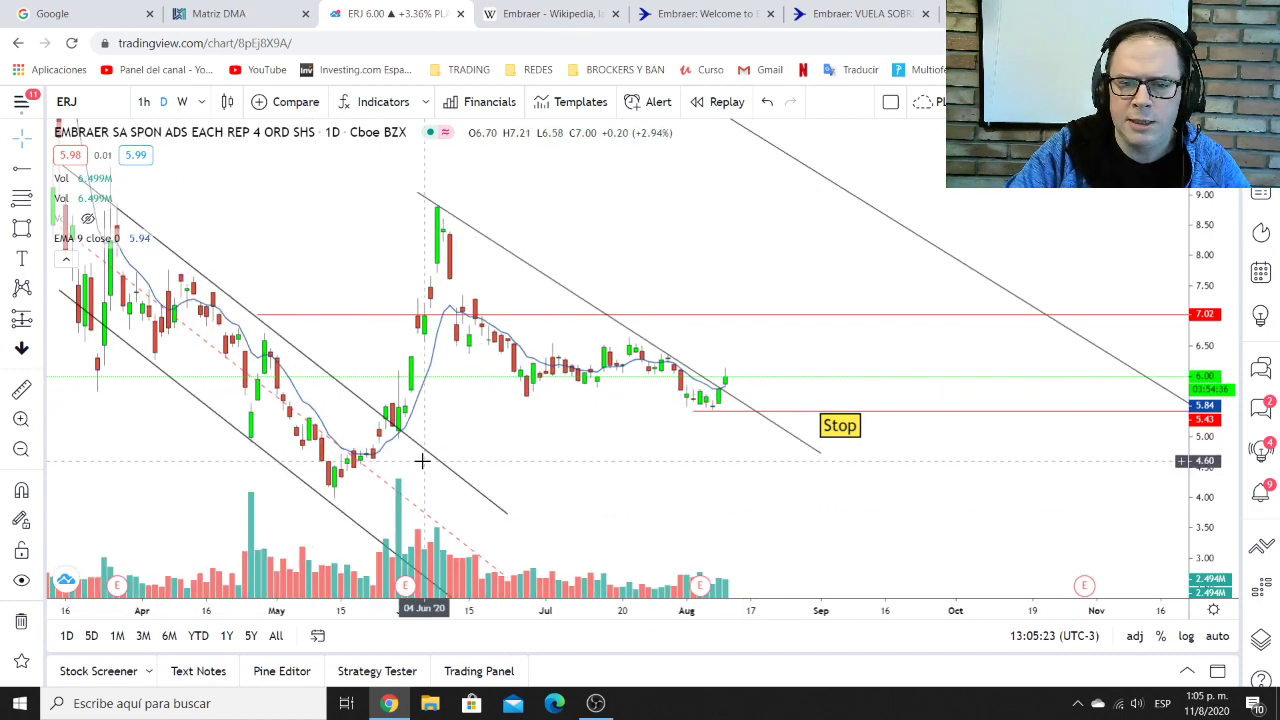
drag(620, 474, 583, 480)
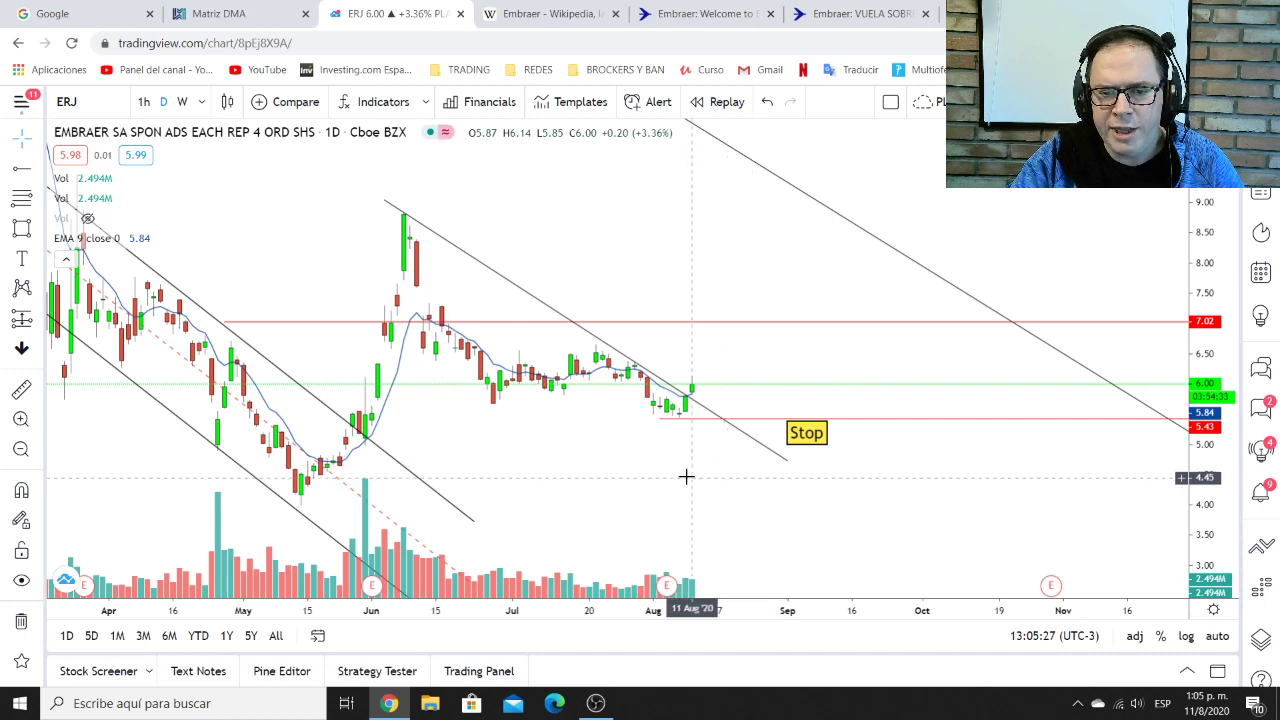
drag(682, 480, 677, 482)
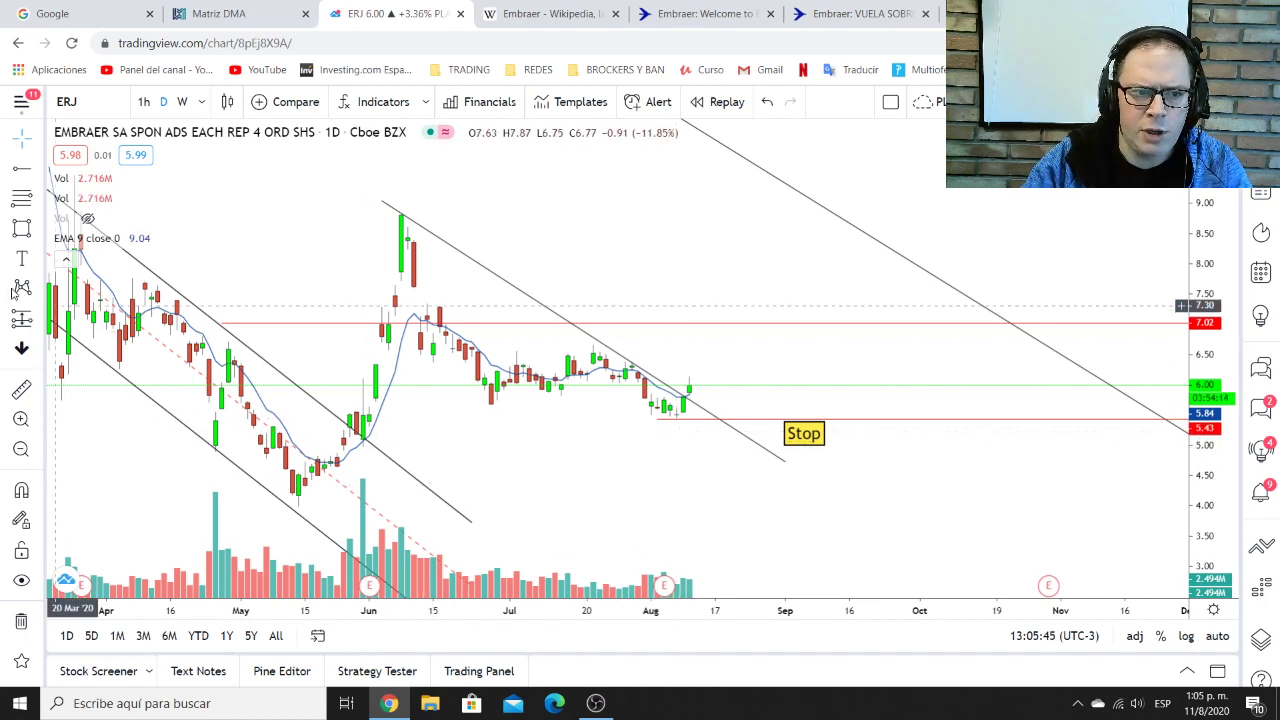
click(21, 258)
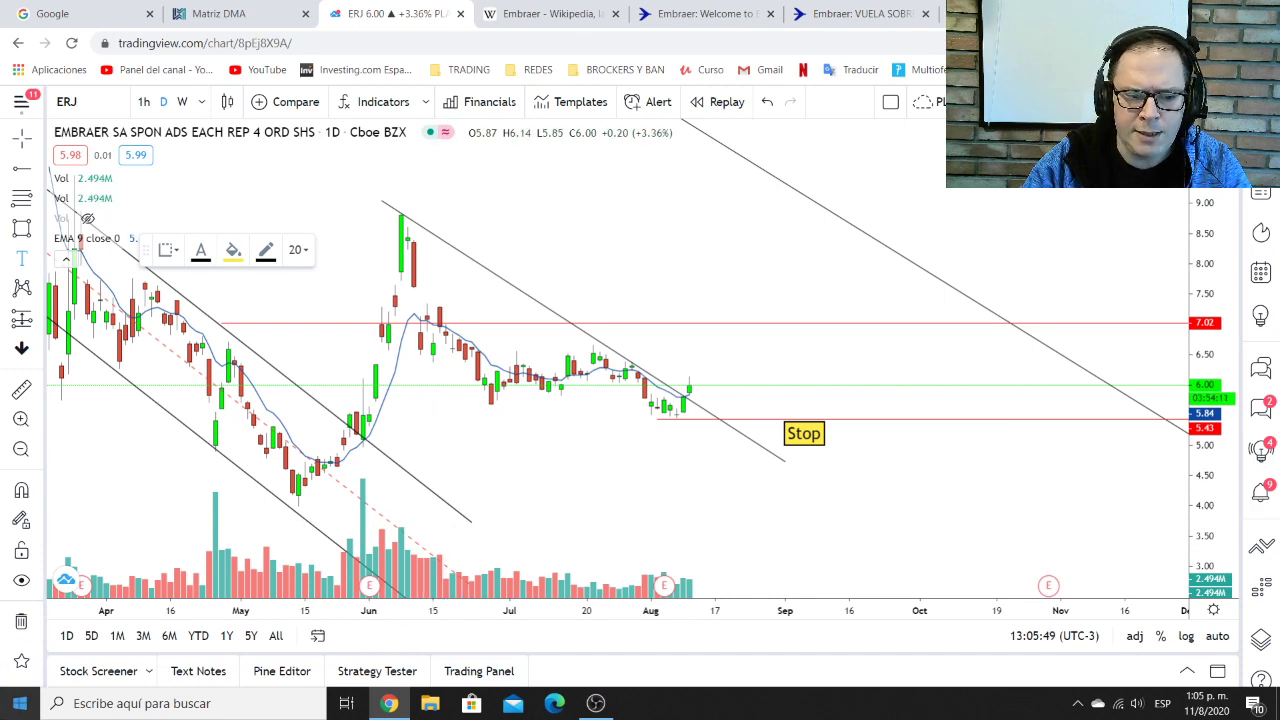
Switch to Excel, dismiss the Office activation wizard and open the recent workbook Libro1
click(20, 703)
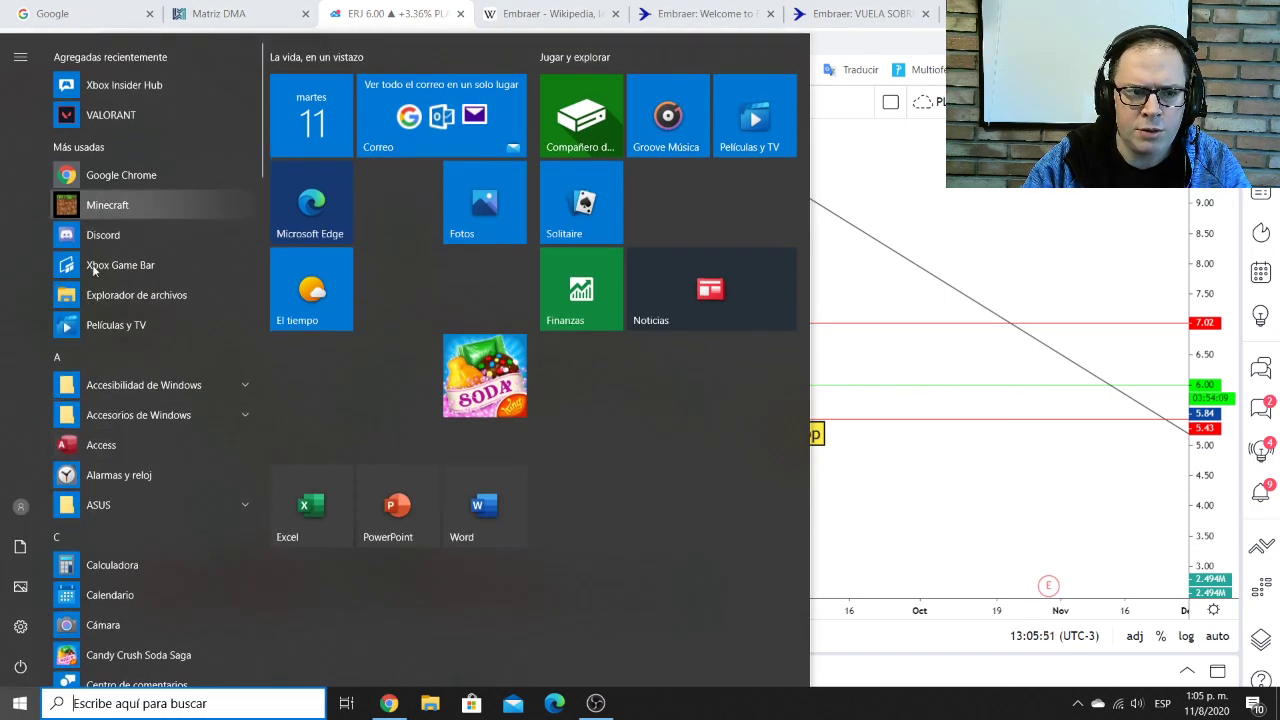
scroll(131, 431, down, 5)
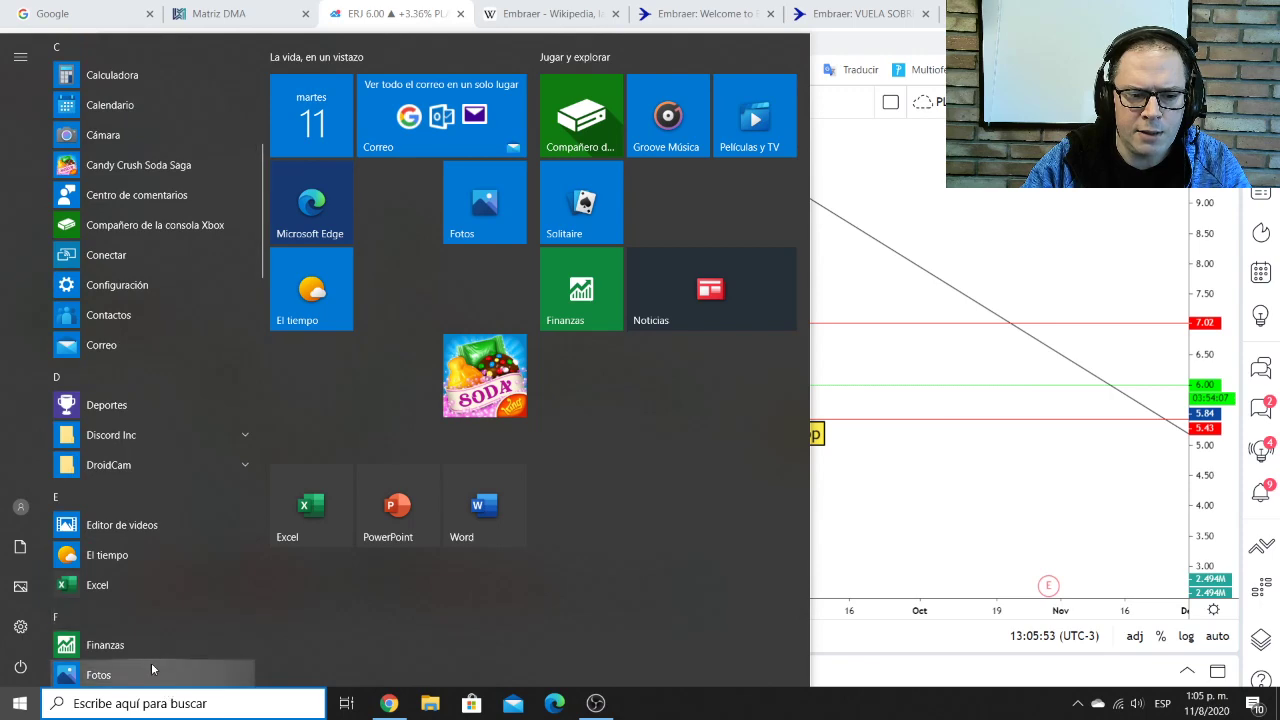
click(140, 590)
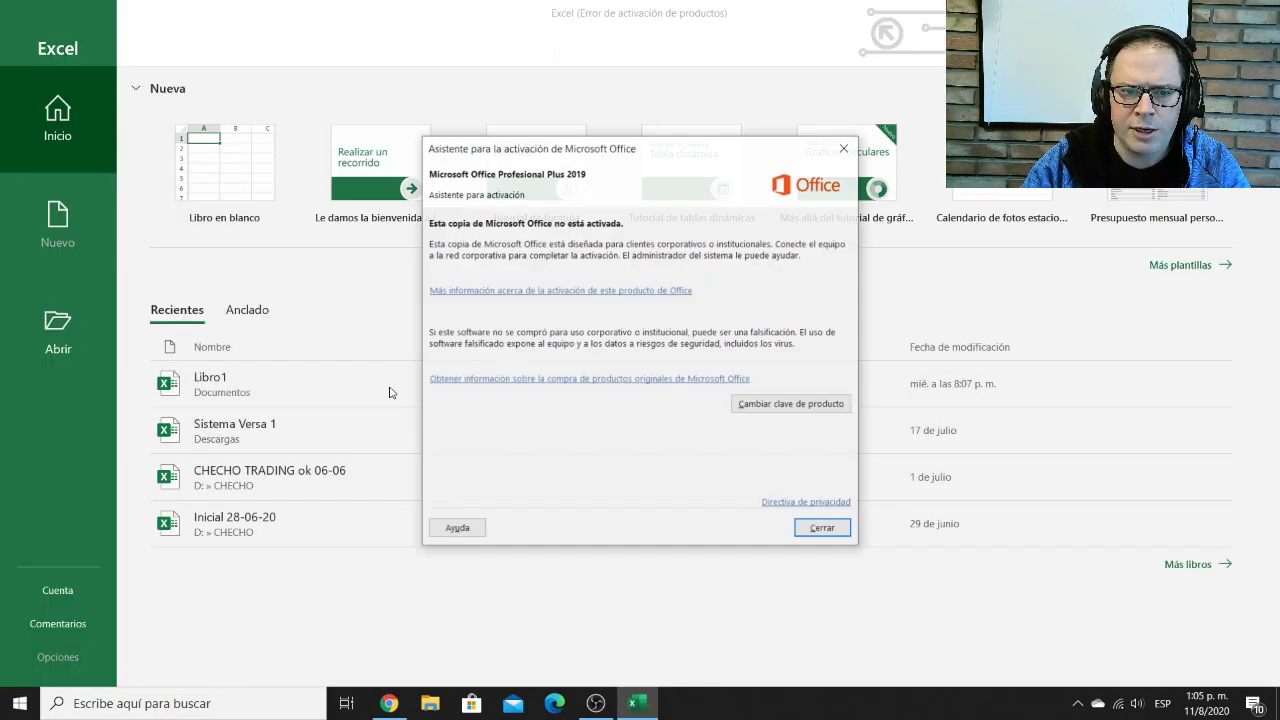
click(826, 530)
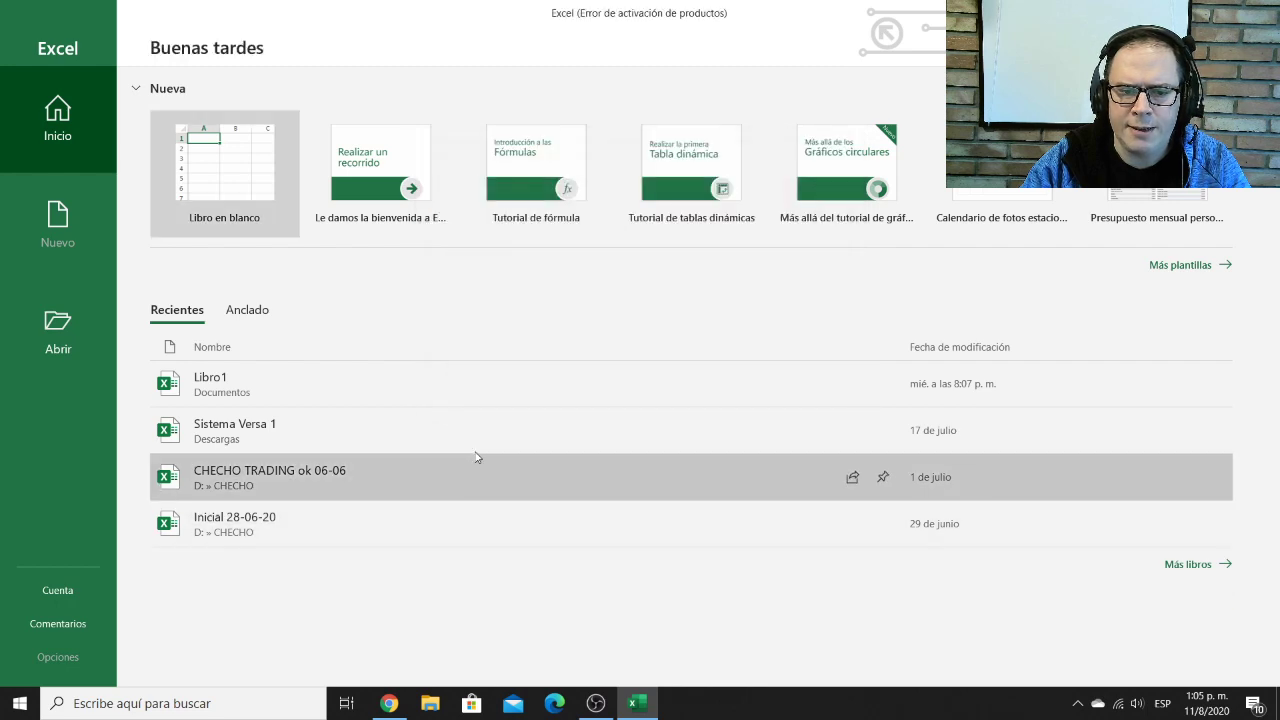
click(386, 377)
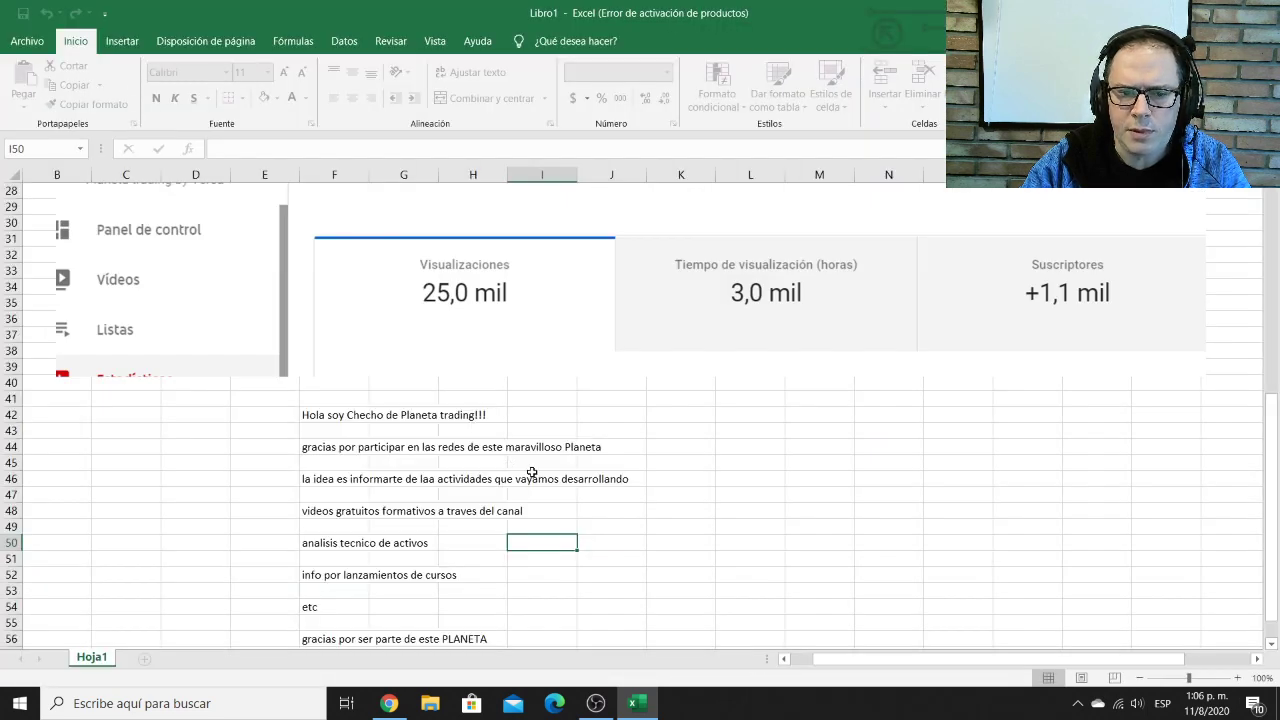
scroll(606, 485, down, 8)
click(337, 366)
click(337, 386)
scroll(337, 386, down, 1)
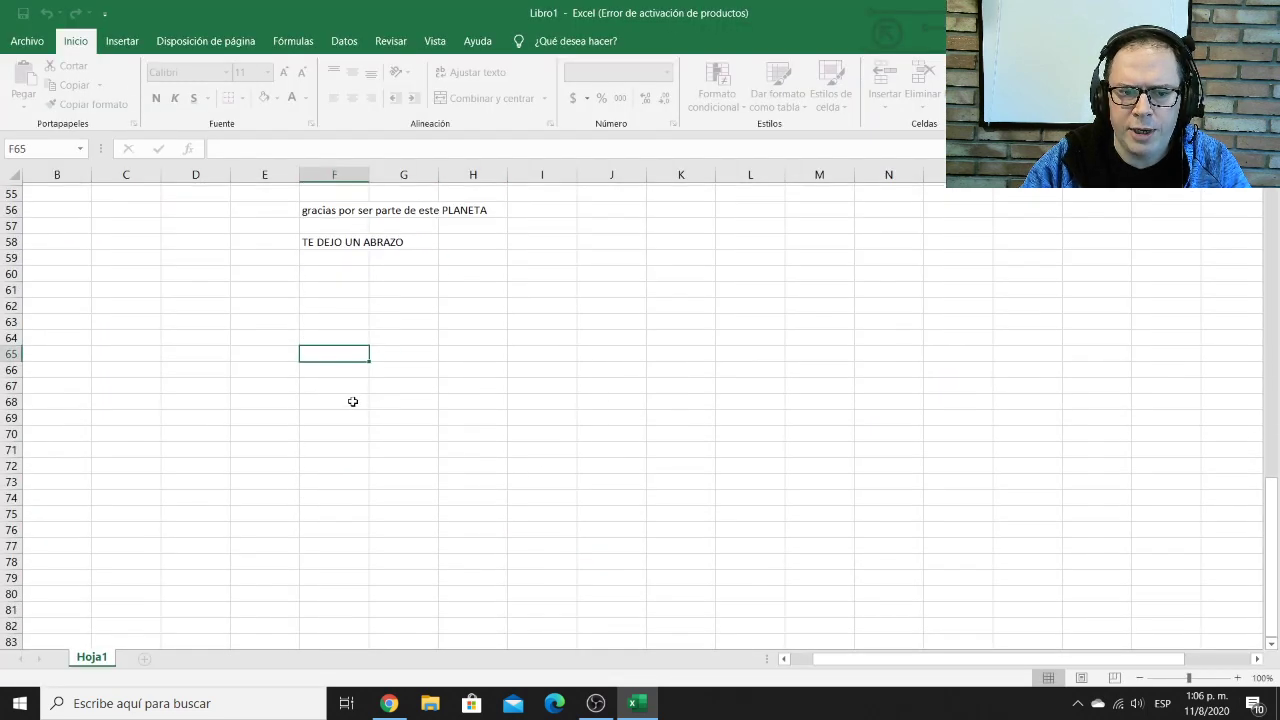
click(341, 333)
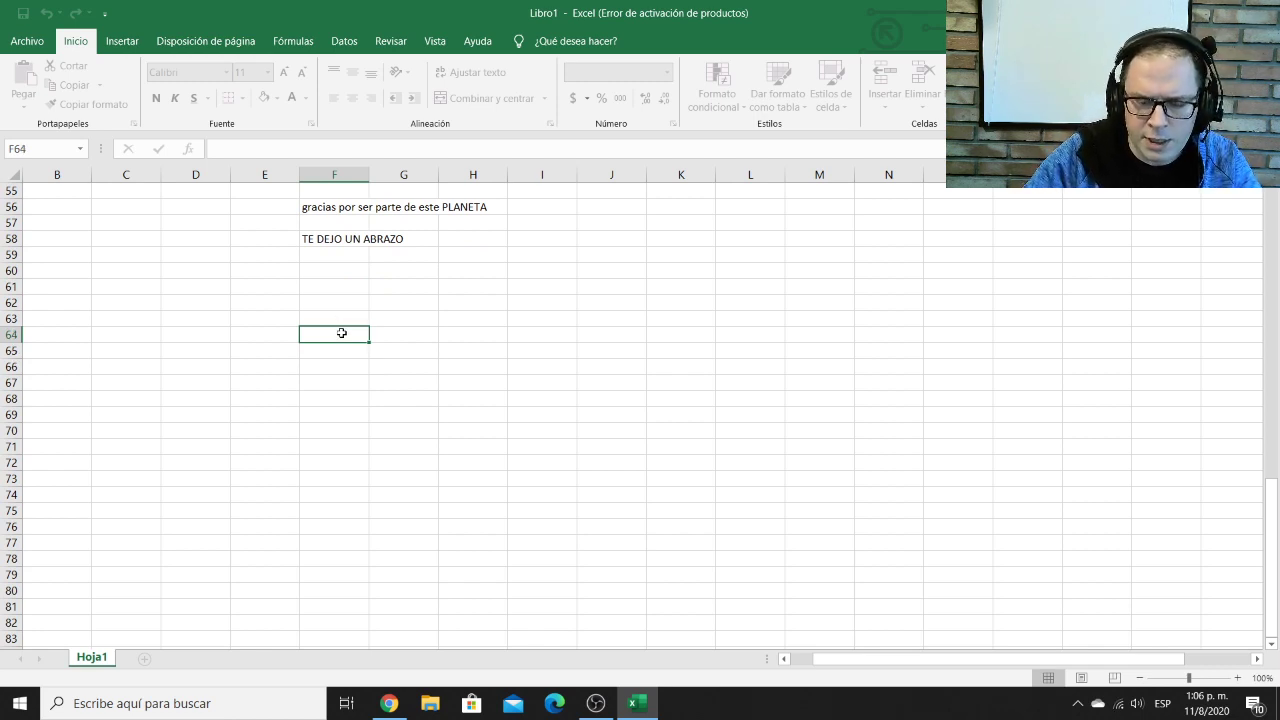
click(406, 348)
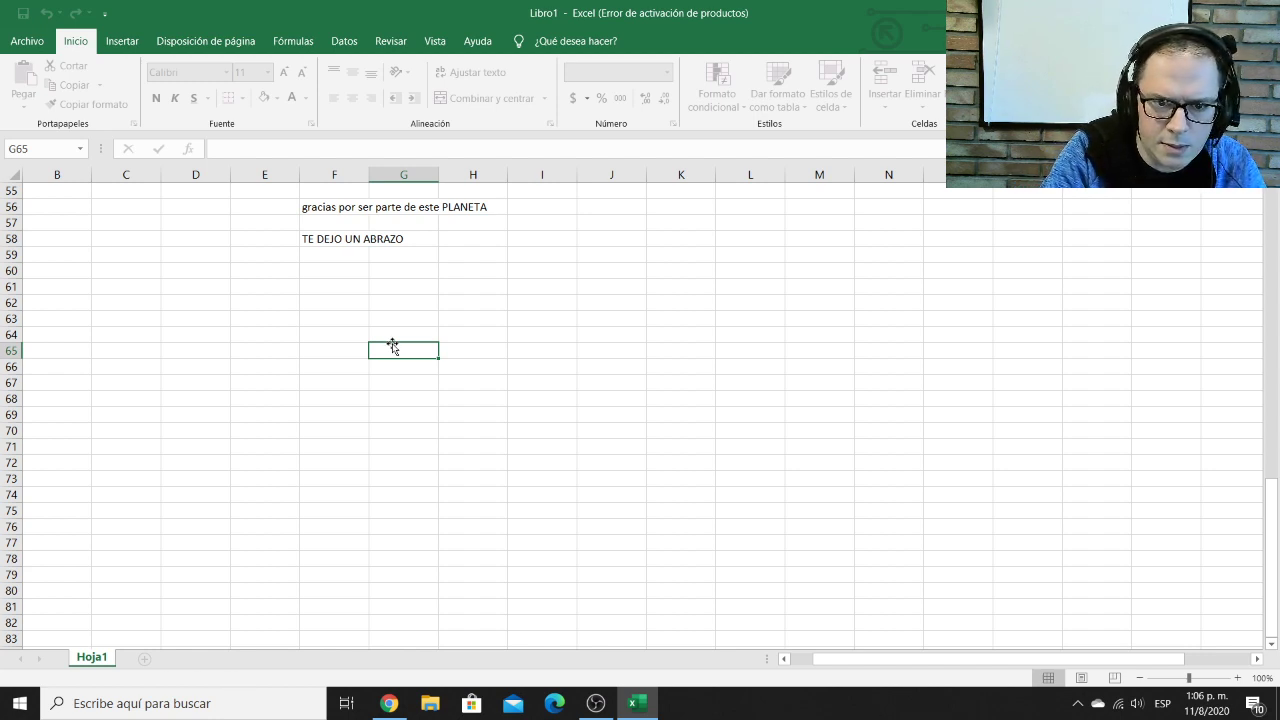
click(448, 272)
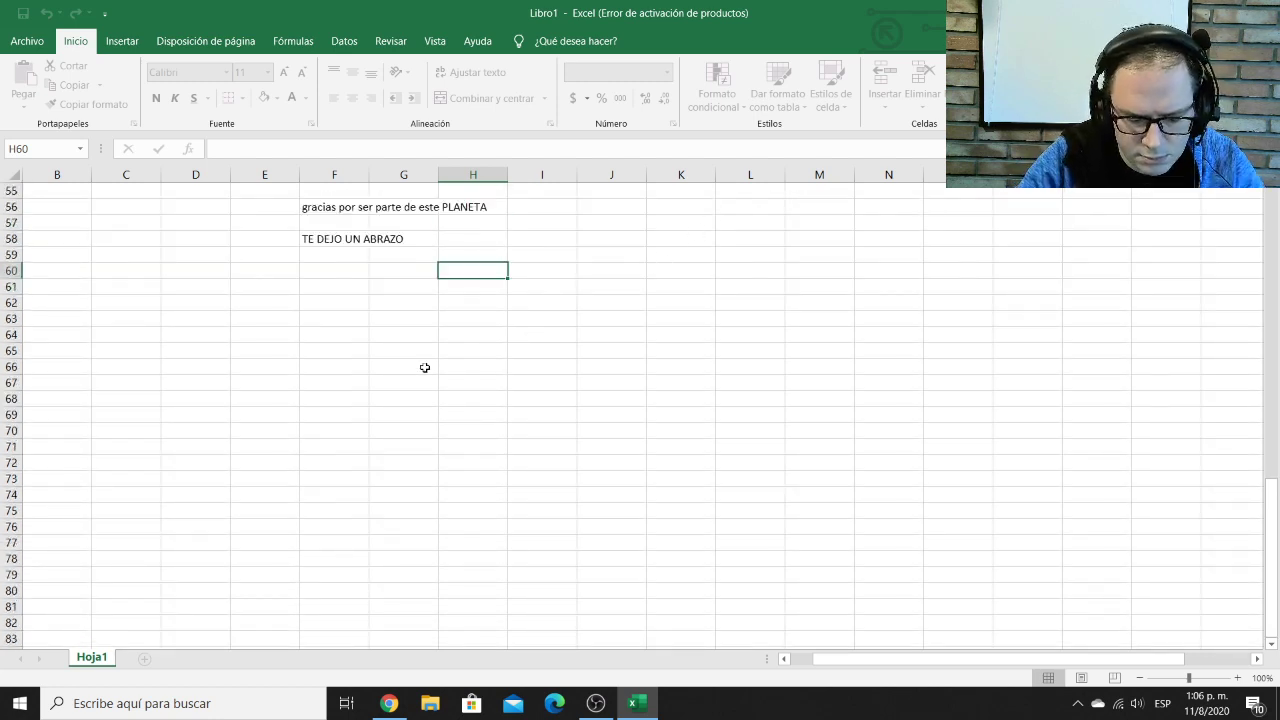
click(640, 478)
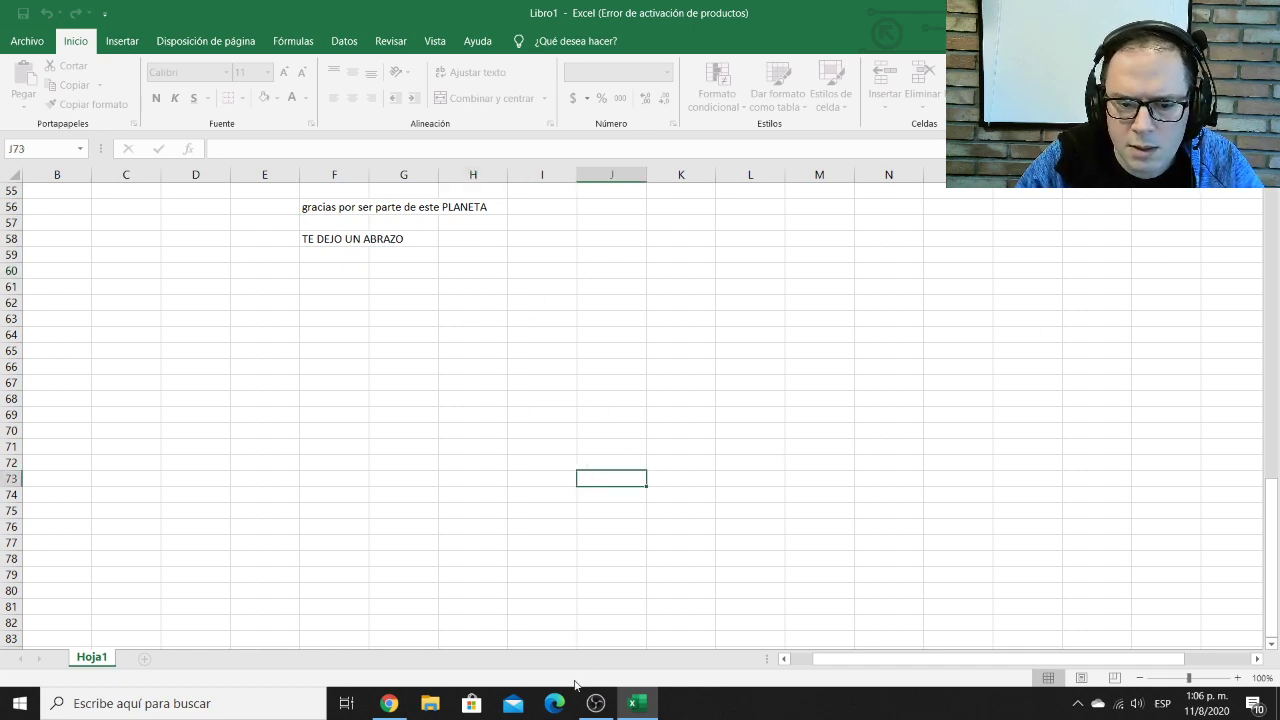
Switch to Chrome, test text entry with "eeeeee" on the new tab page, and return to the Excel workbook
click(389, 703)
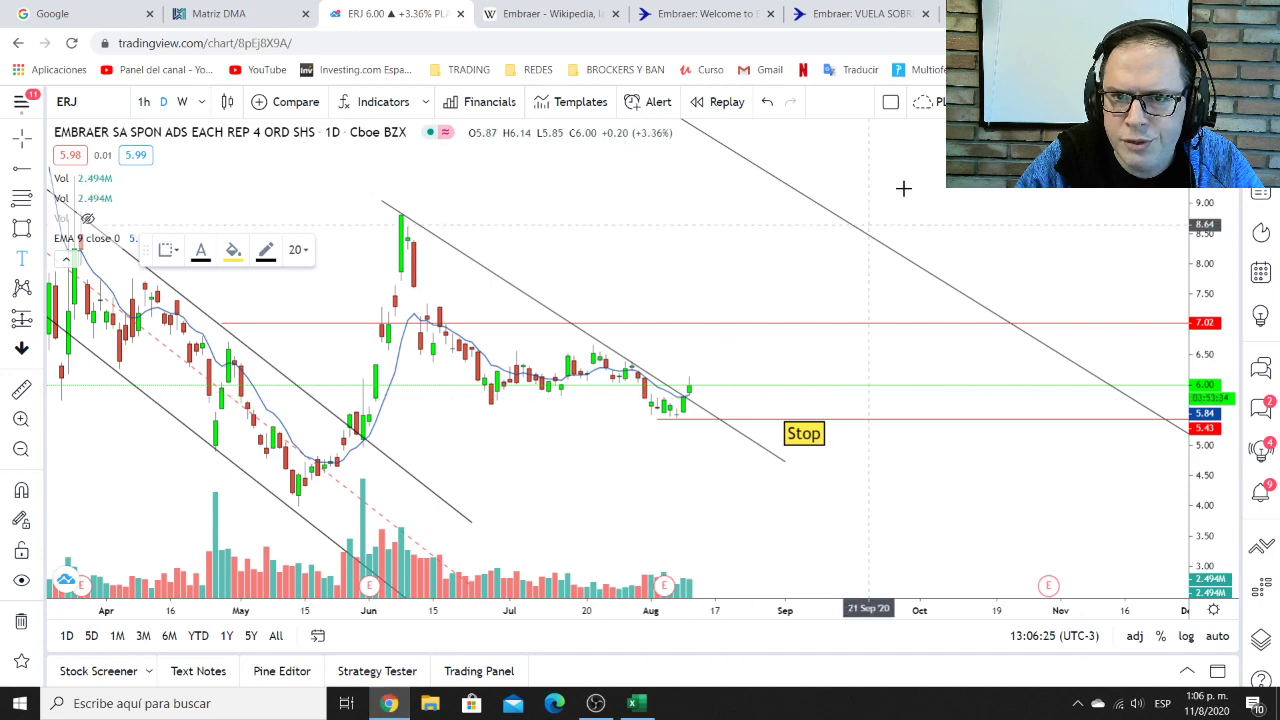
click(60, 13)
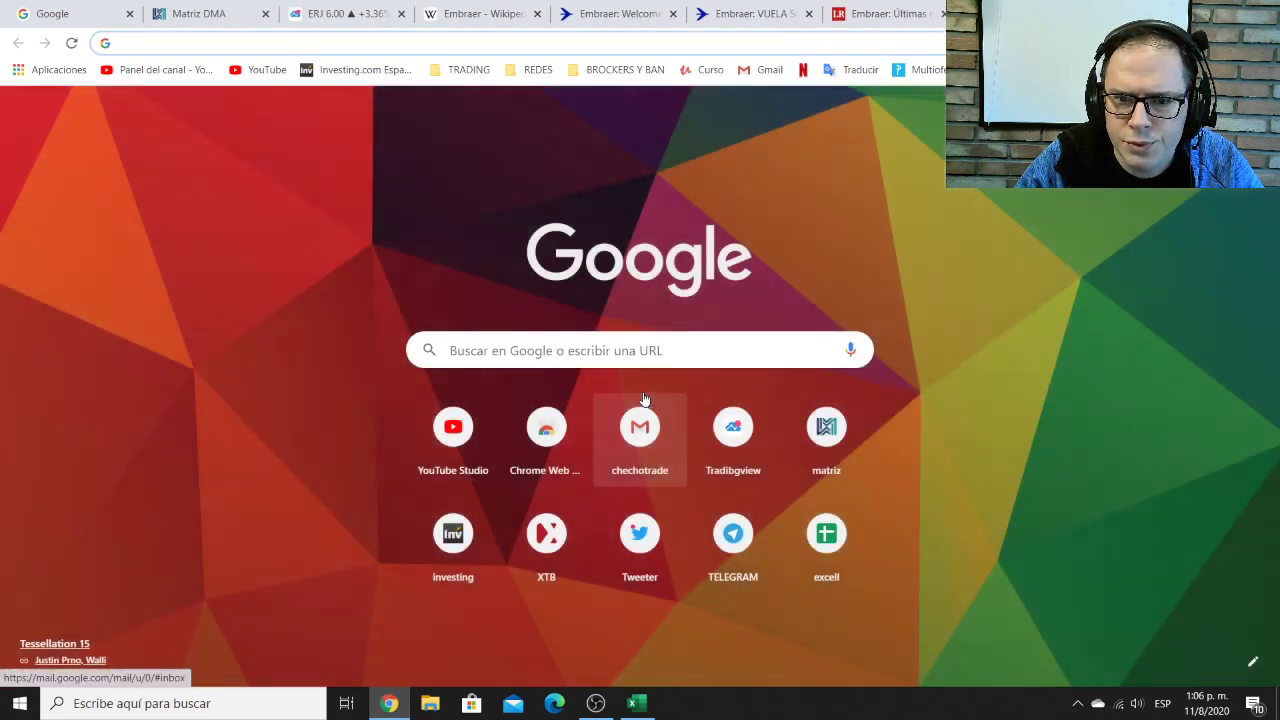
click(635, 354)
text(eeeeee)
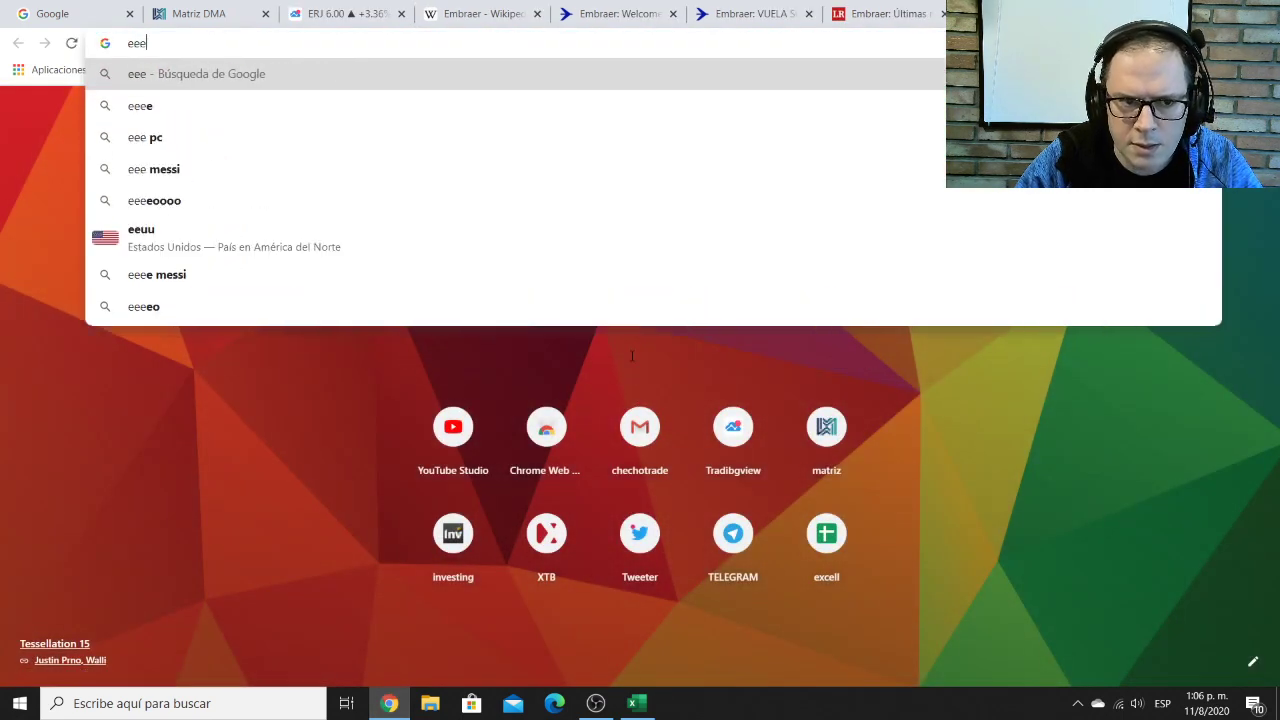
click(632, 703)
click(474, 320)
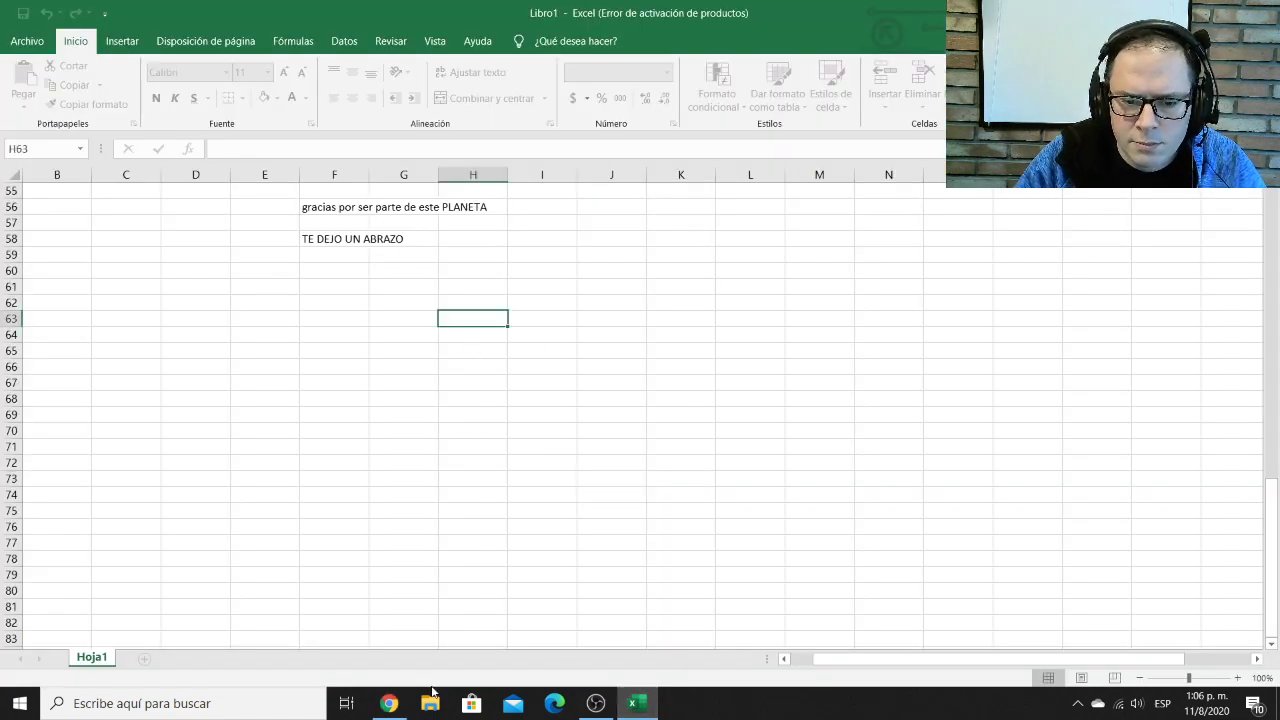
mouse_move(592, 698)
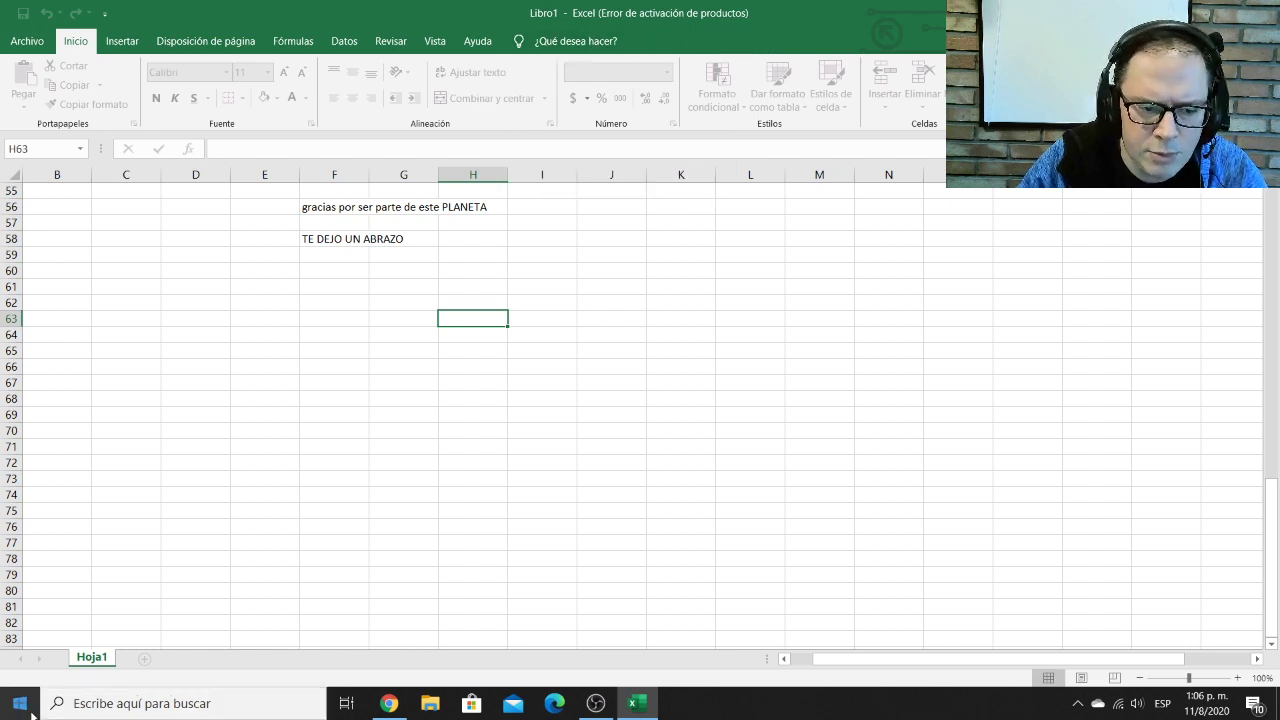
Switch to Chrome, go to Google Drive and open Sistema Versa 1.xlsx in Google Sheets
click(380, 708)
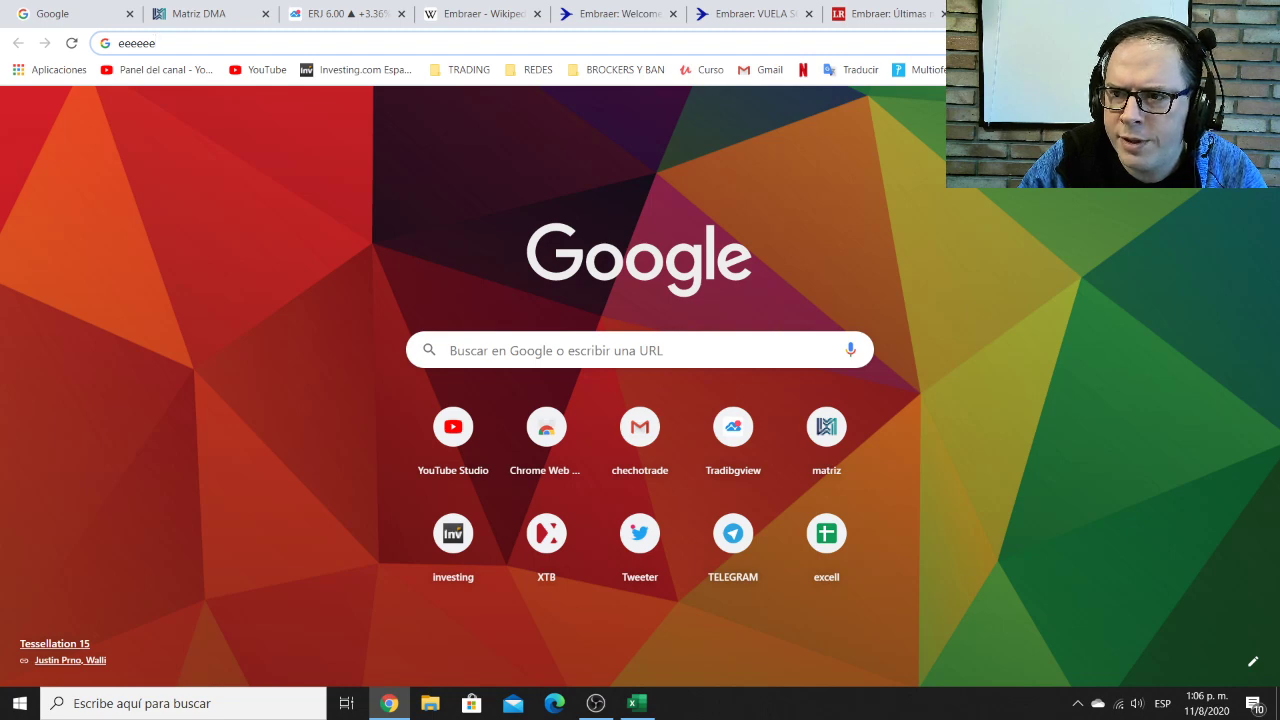
click(1206, 115)
click(1136, 444)
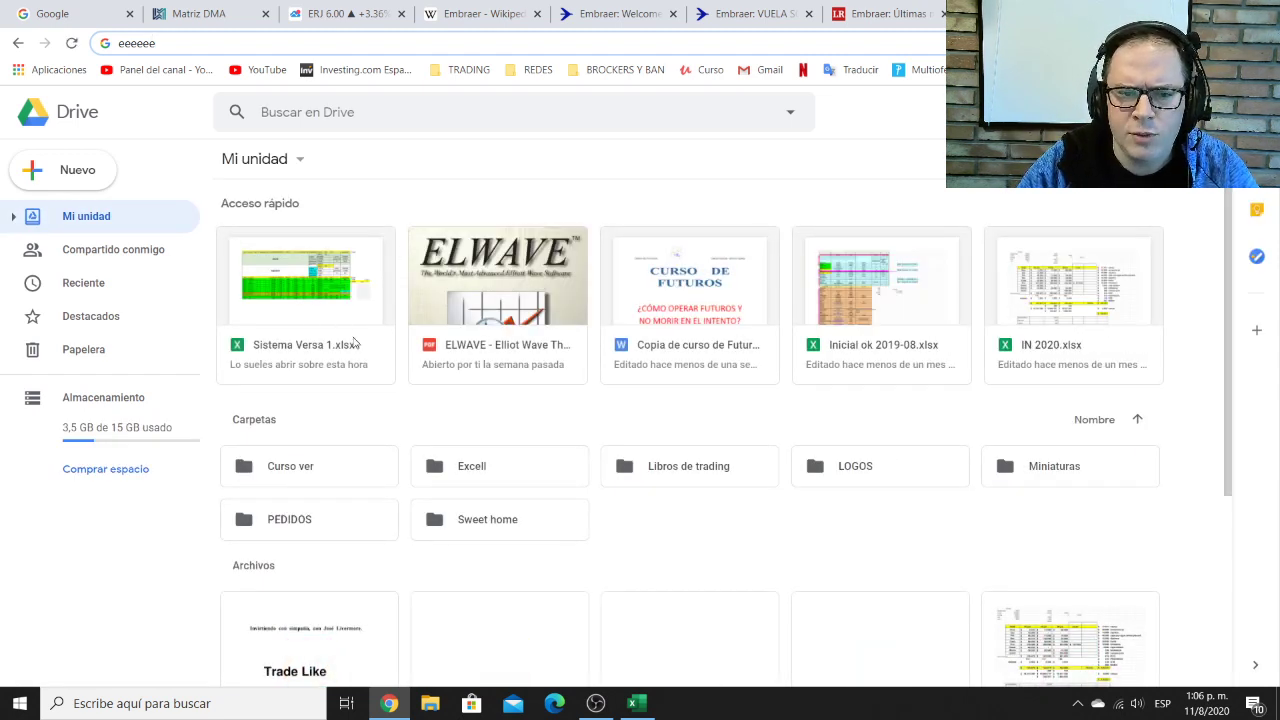
double_click(322, 341)
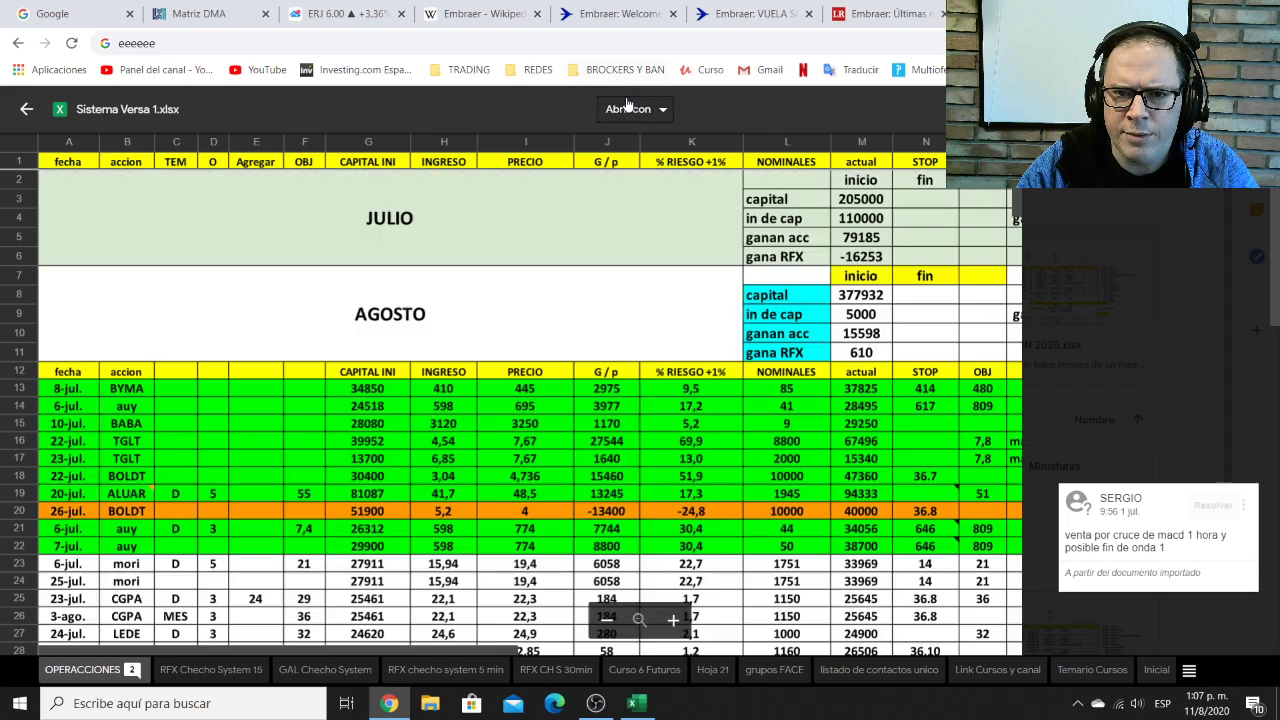
click(625, 112)
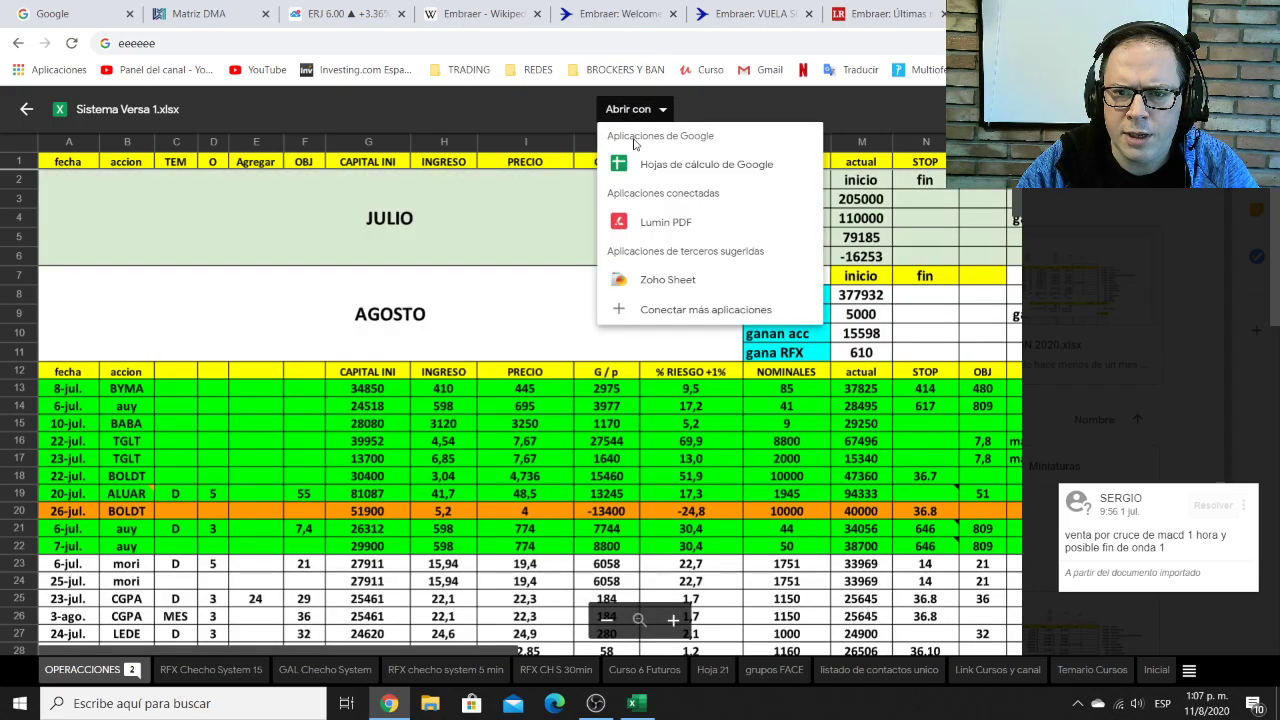
click(634, 164)
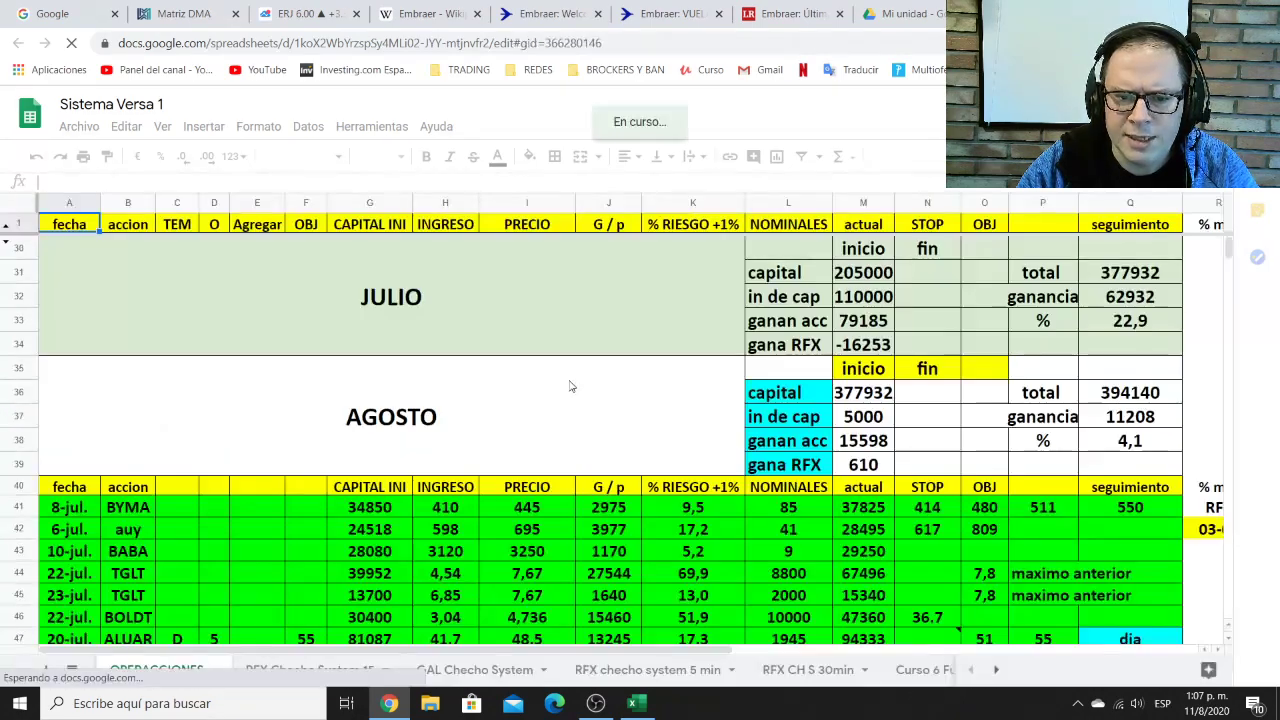
Set the INGRESO price in the TGNO table on the OPERACCIONES sheet to 6
scroll(572, 385, down, 8)
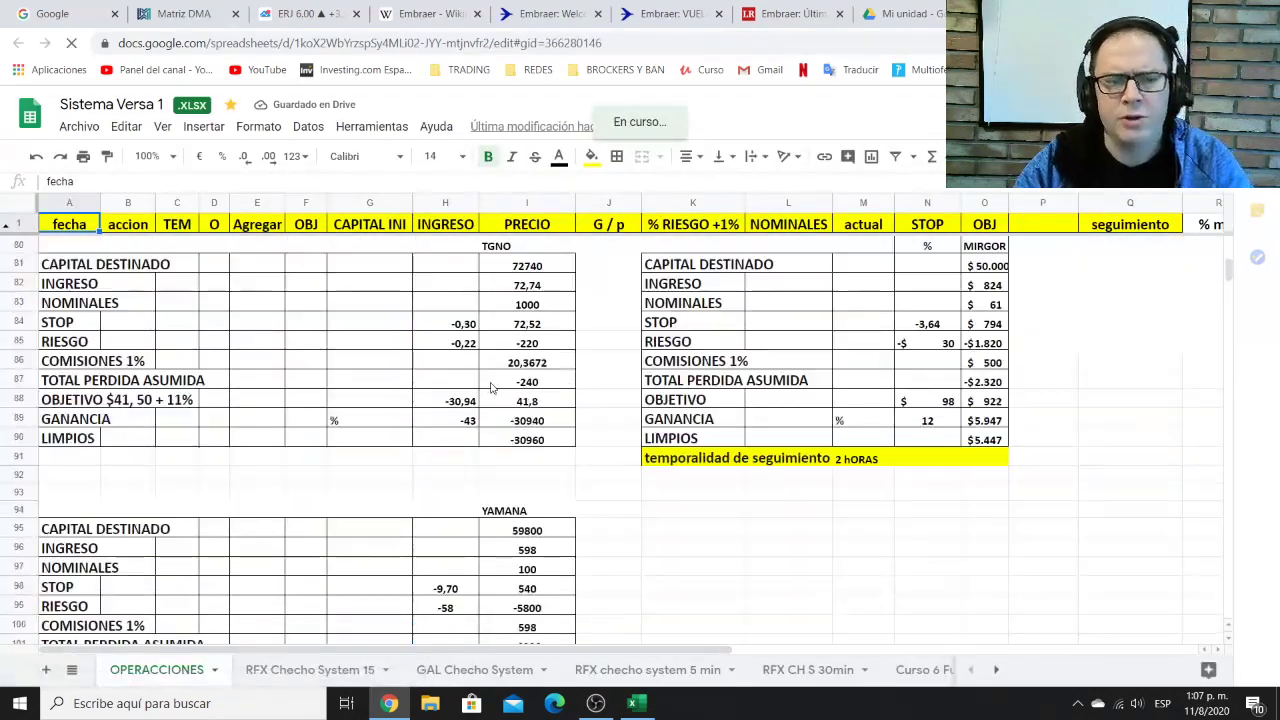
click(563, 321)
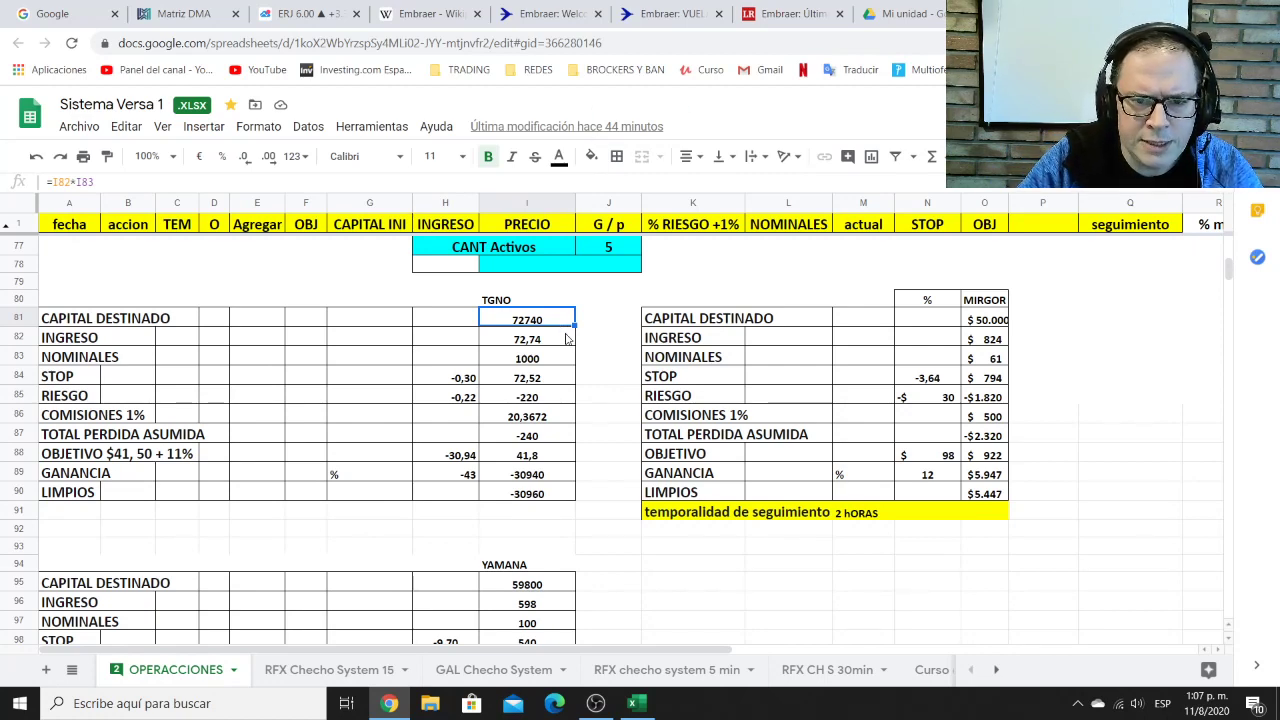
key(Down)
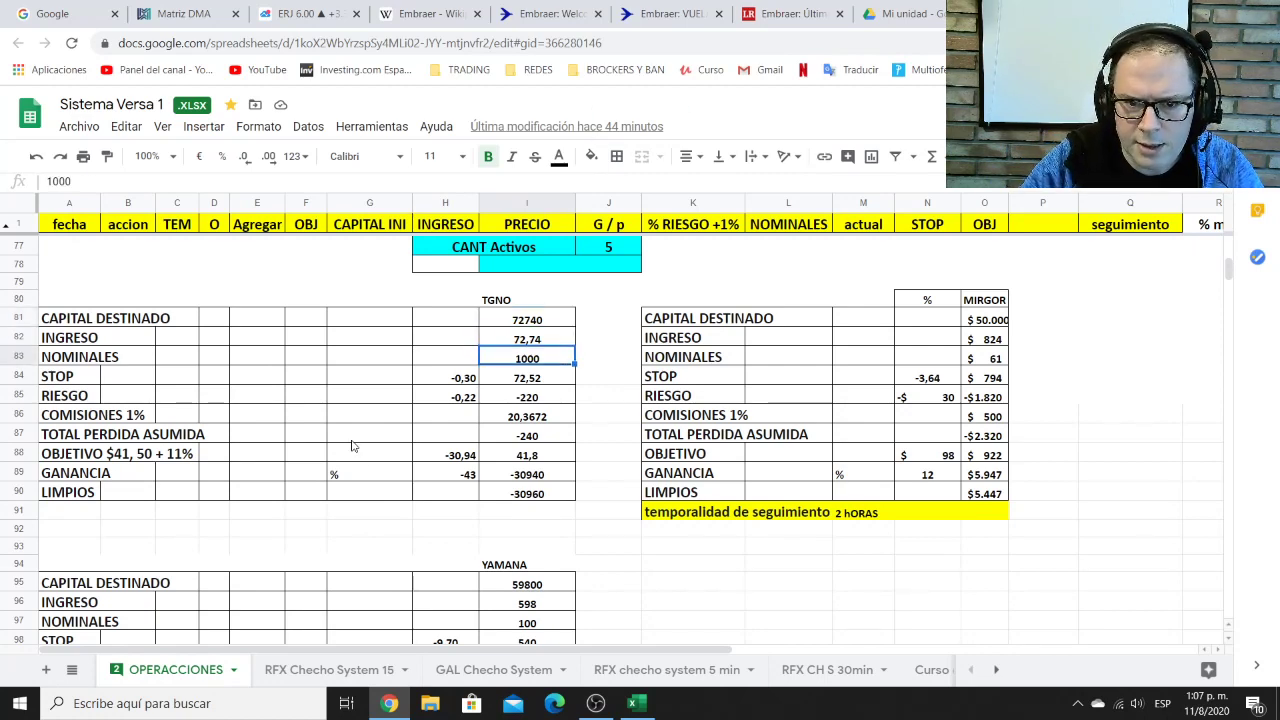
key(Down)
key(Up)
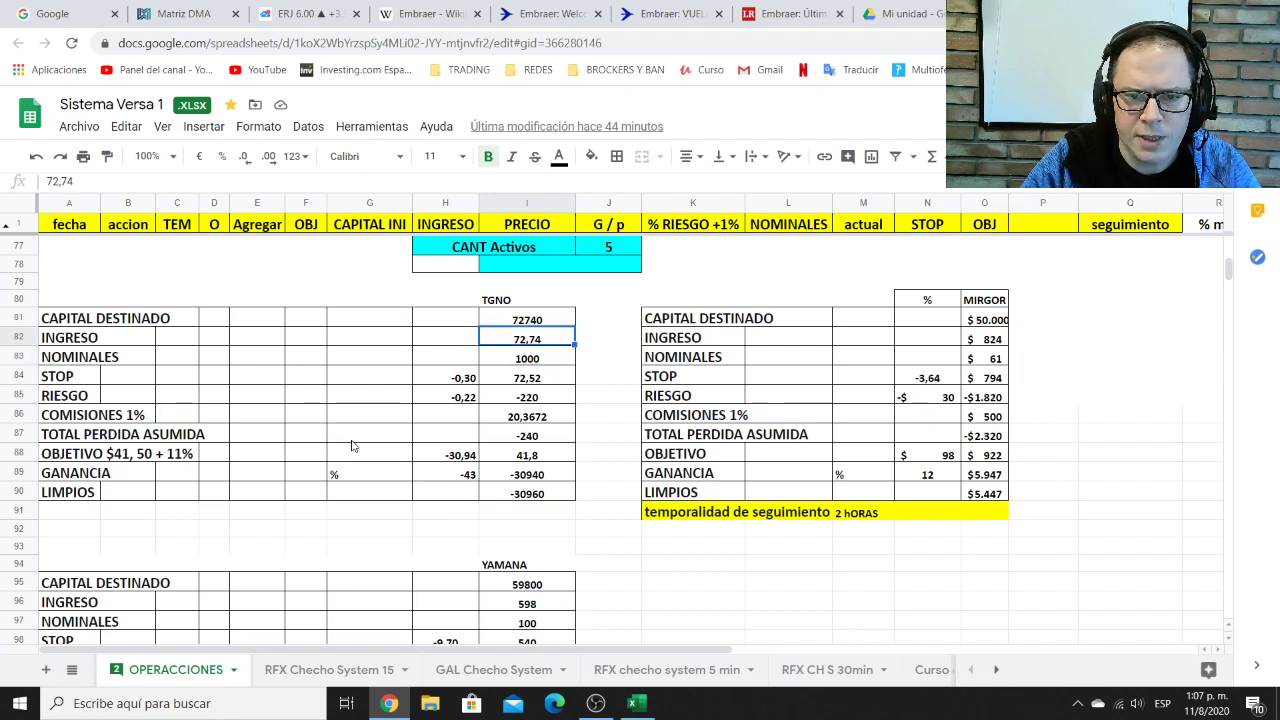
text(6)
key(Return)
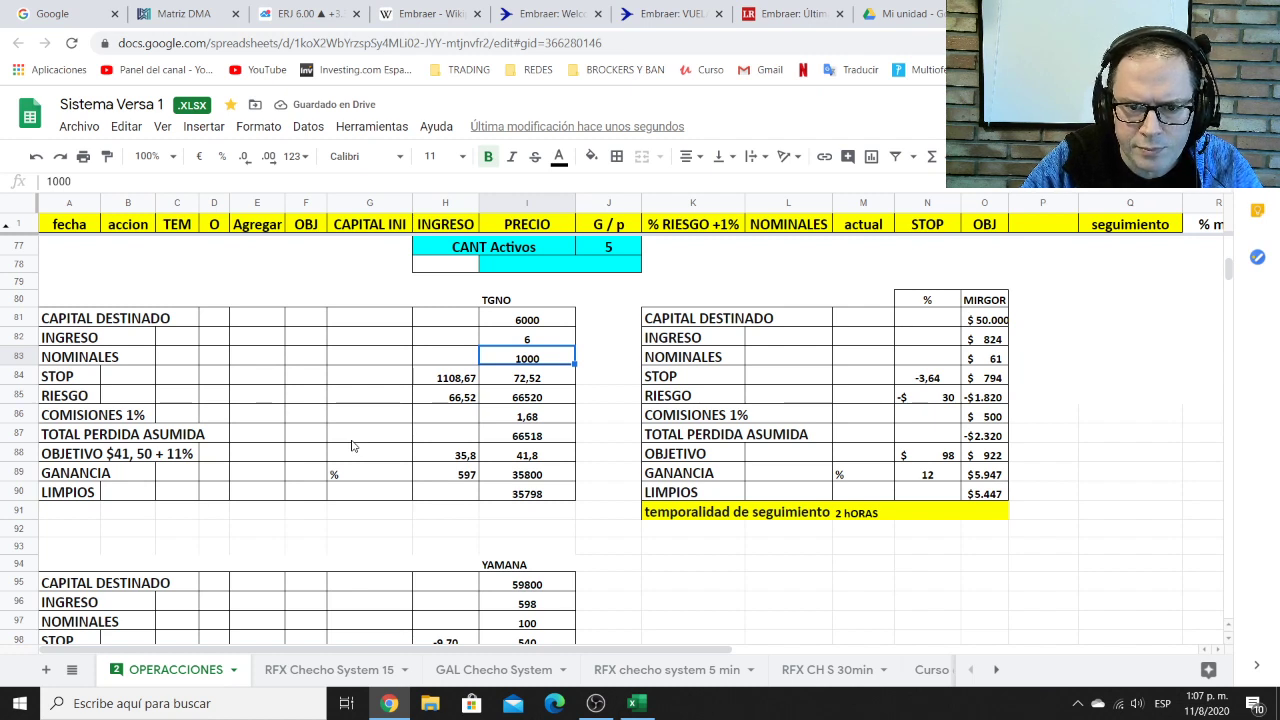
Enter the formula =I82*130 in cell J82, beside the TGNO table's INGRESO price
key(Up)
key(Right)
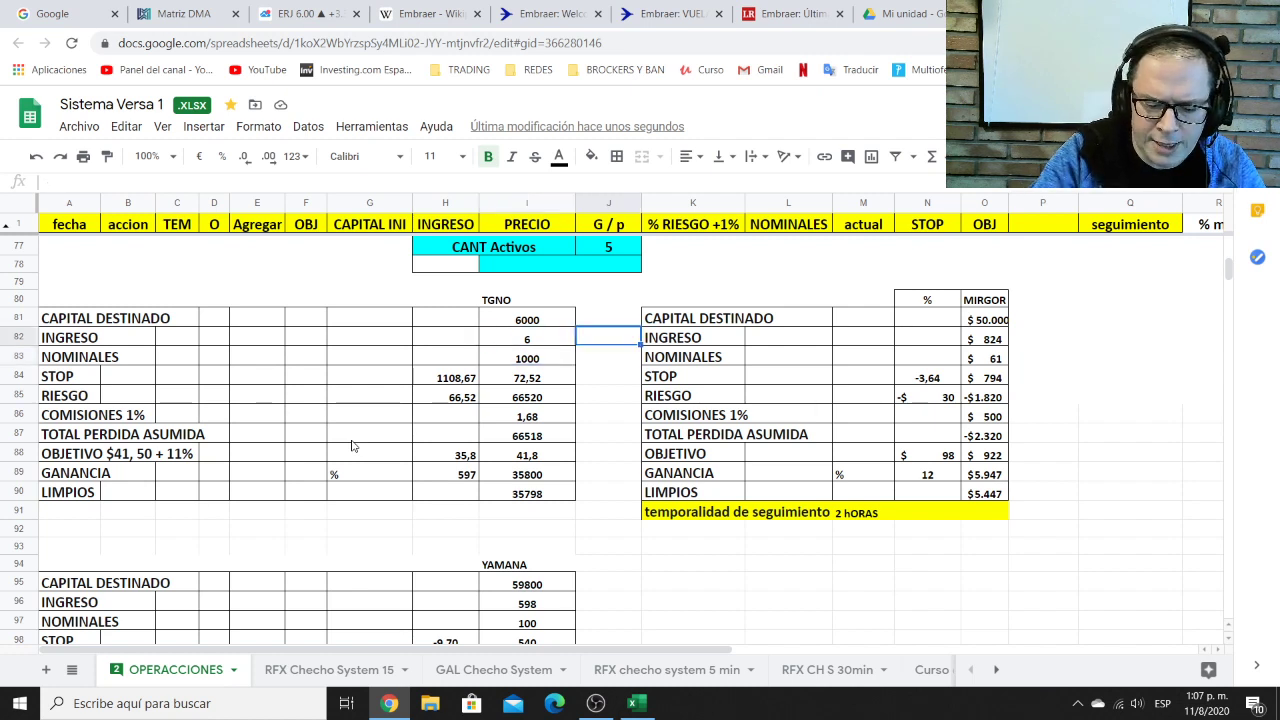
text(=)
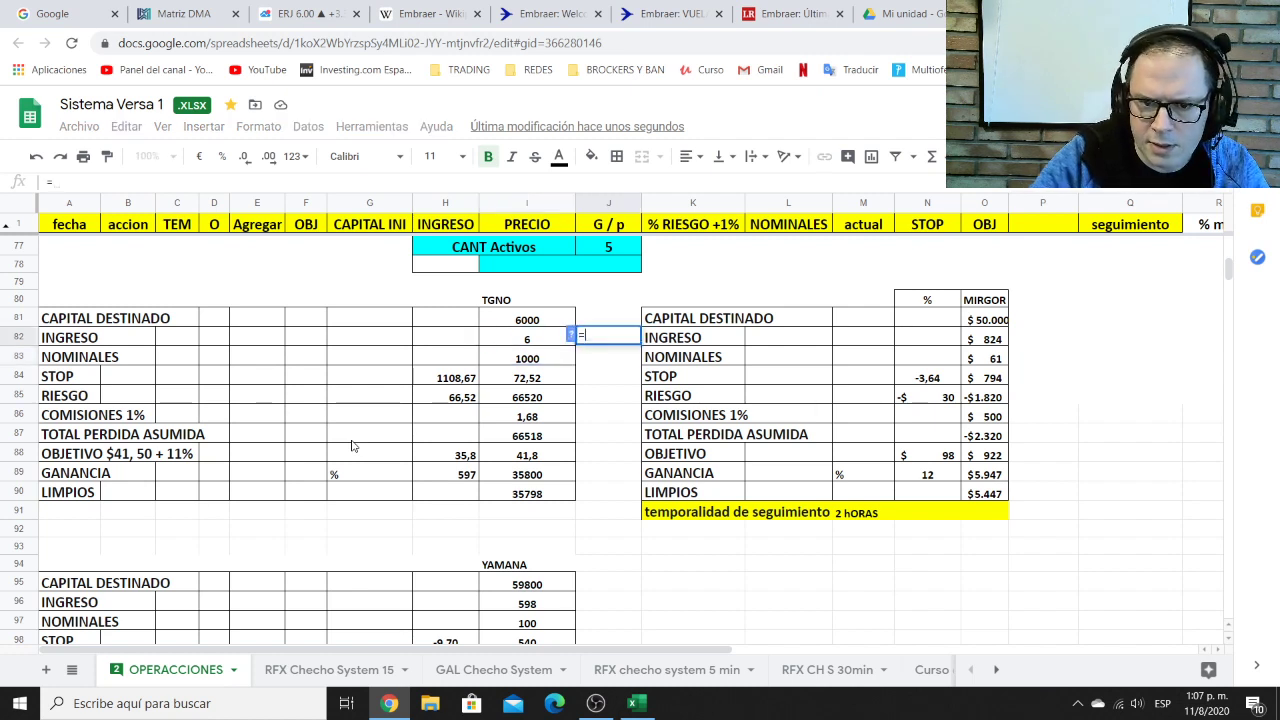
click(547, 345)
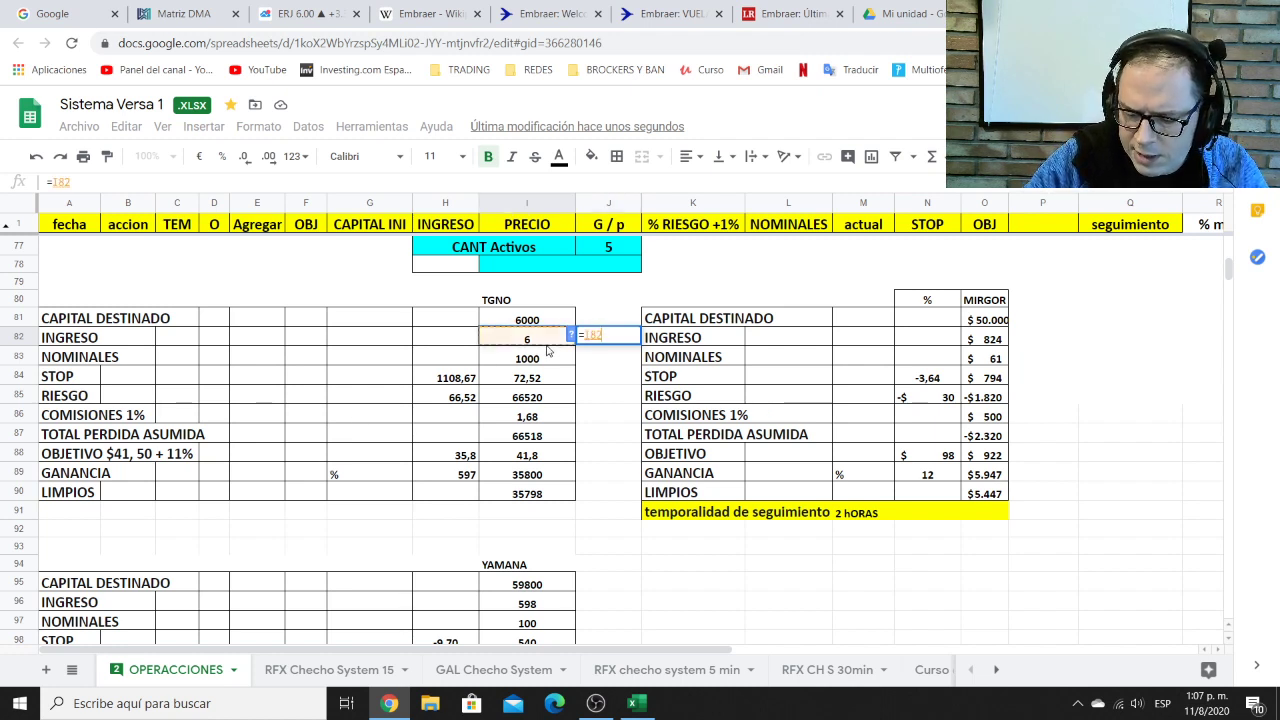
text(*13)
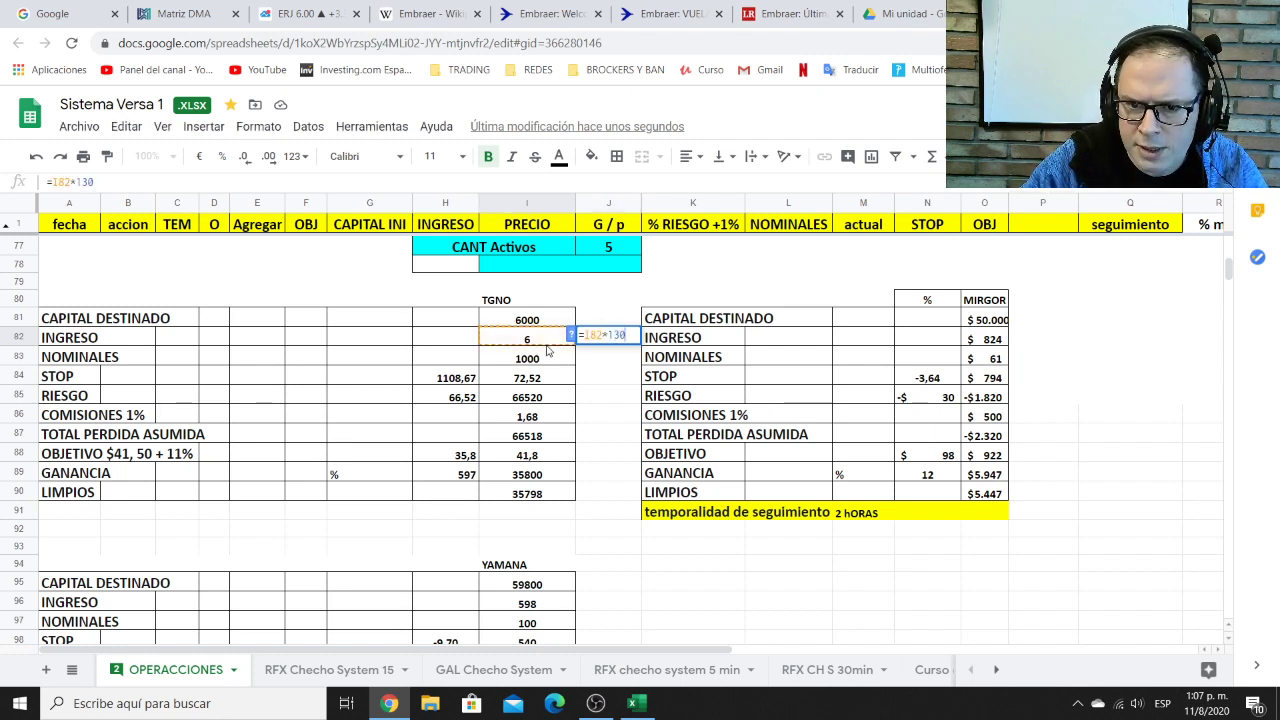
text(0)
key(Return)
click(609, 340)
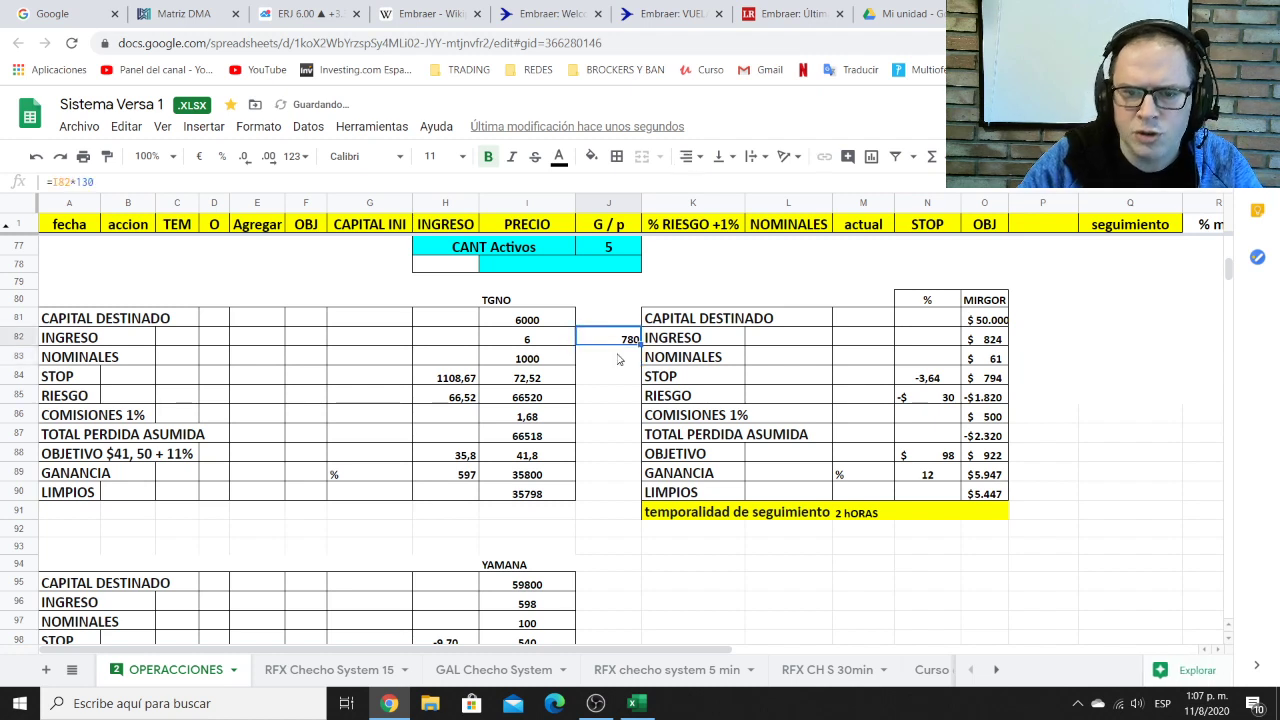
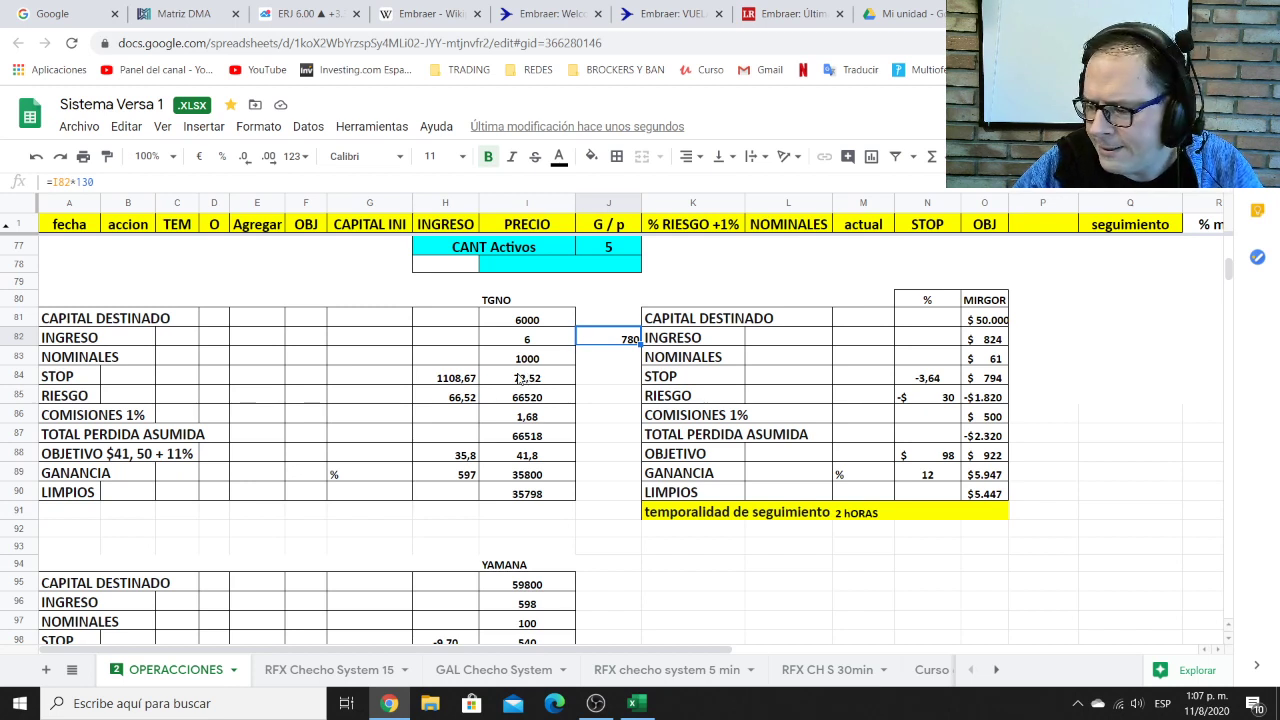
Set the TGNO table's NOMINALES to 100 and enter 78000 beside it in cell J83
click(520, 362)
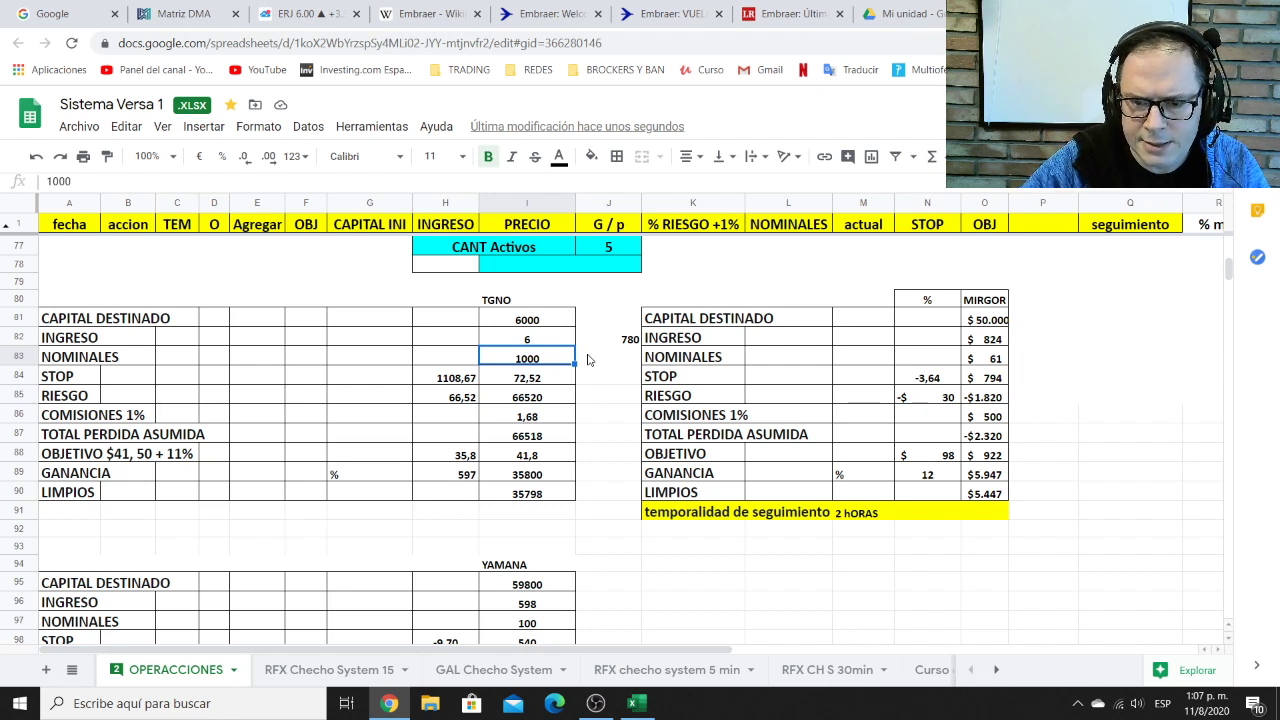
text(100)
key(Return)
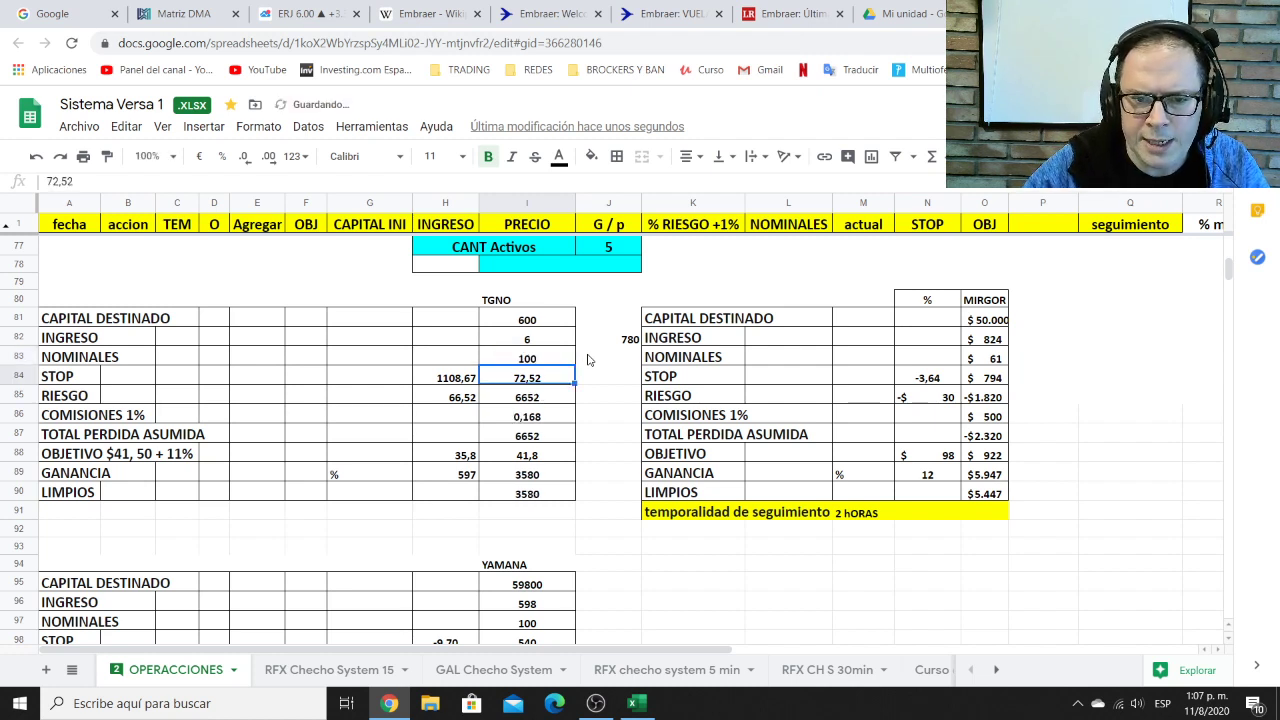
click(627, 343)
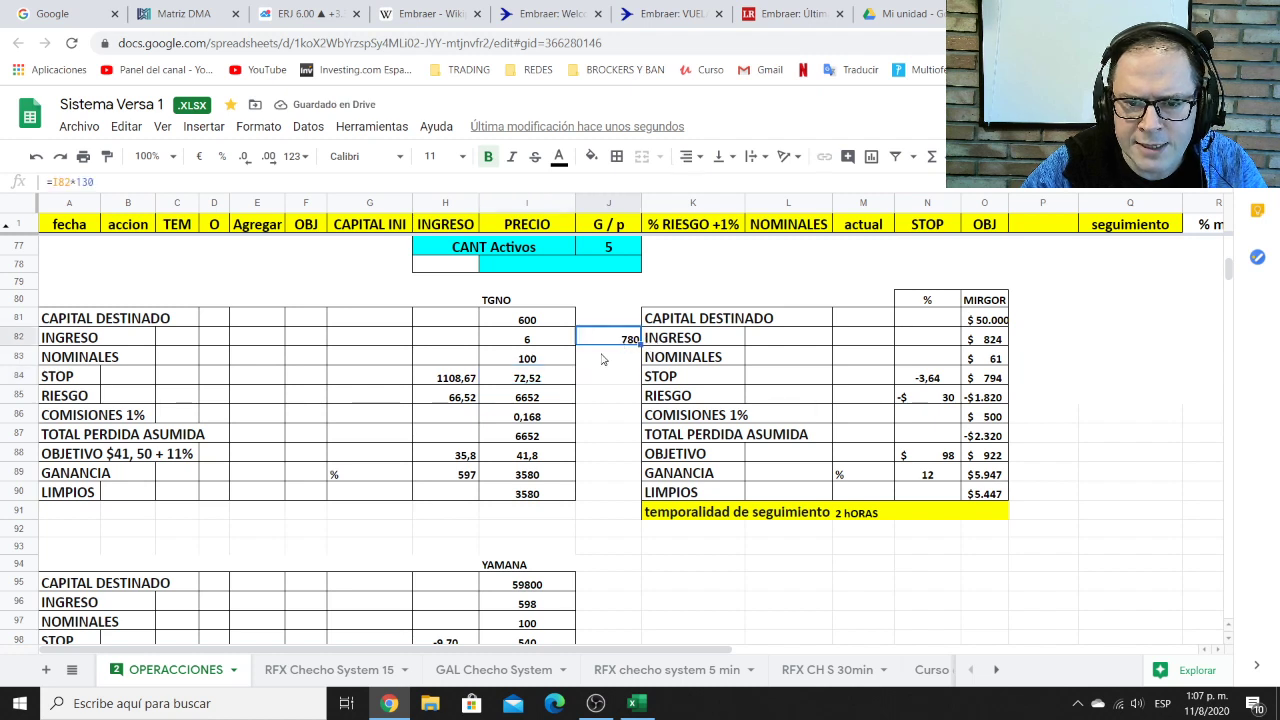
click(603, 359)
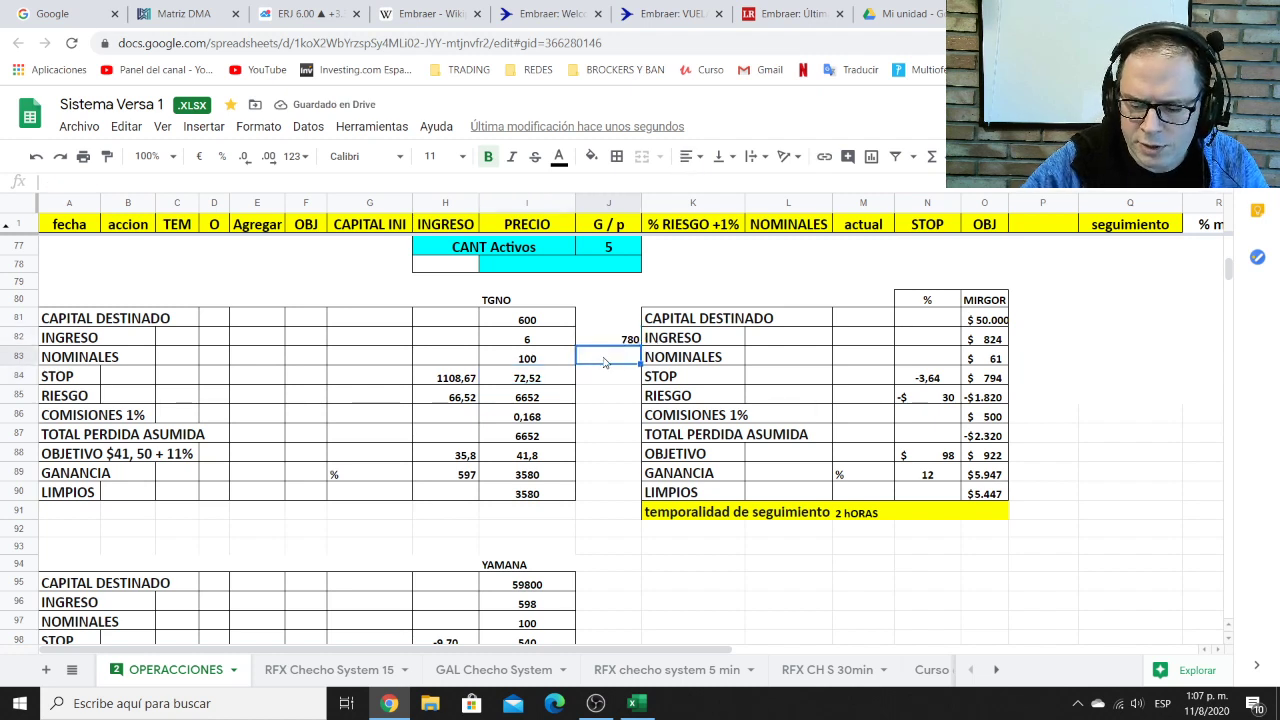
text(78000)
key(Return)
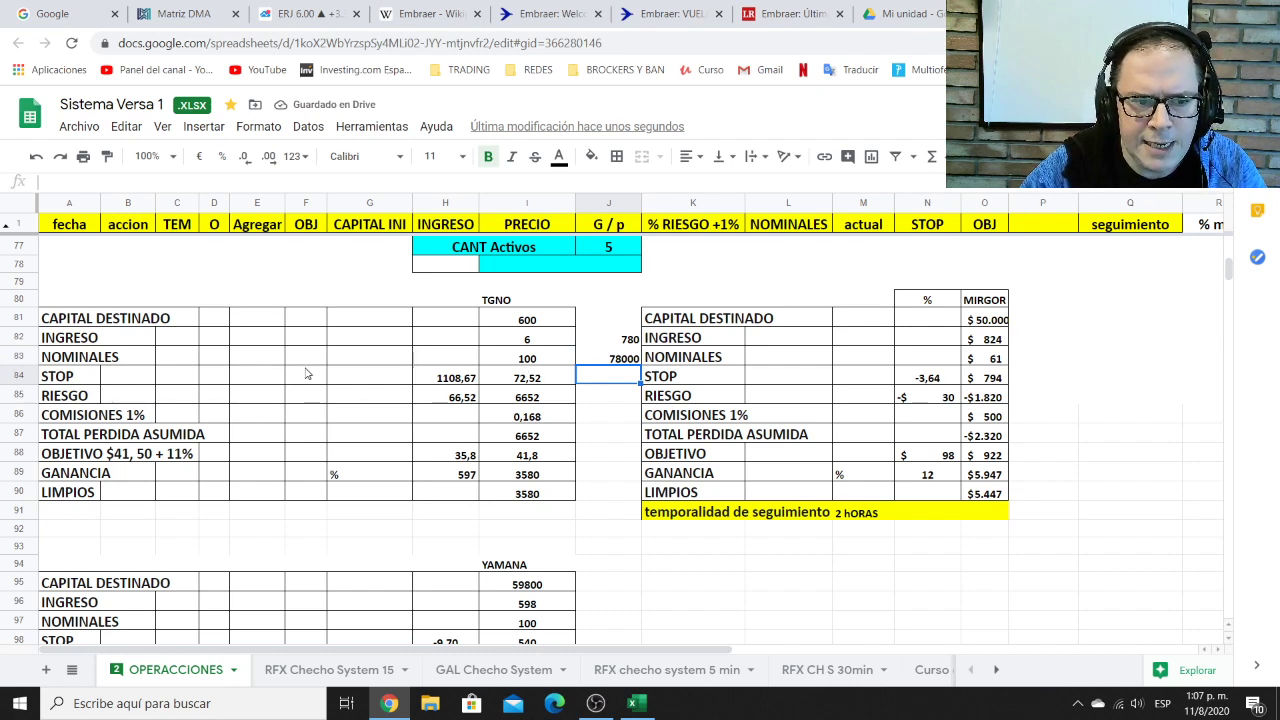
Check the stop level on the ERJ chart and set the TGNO table's STOP price to 5,4 in cell I84
click(530, 382)
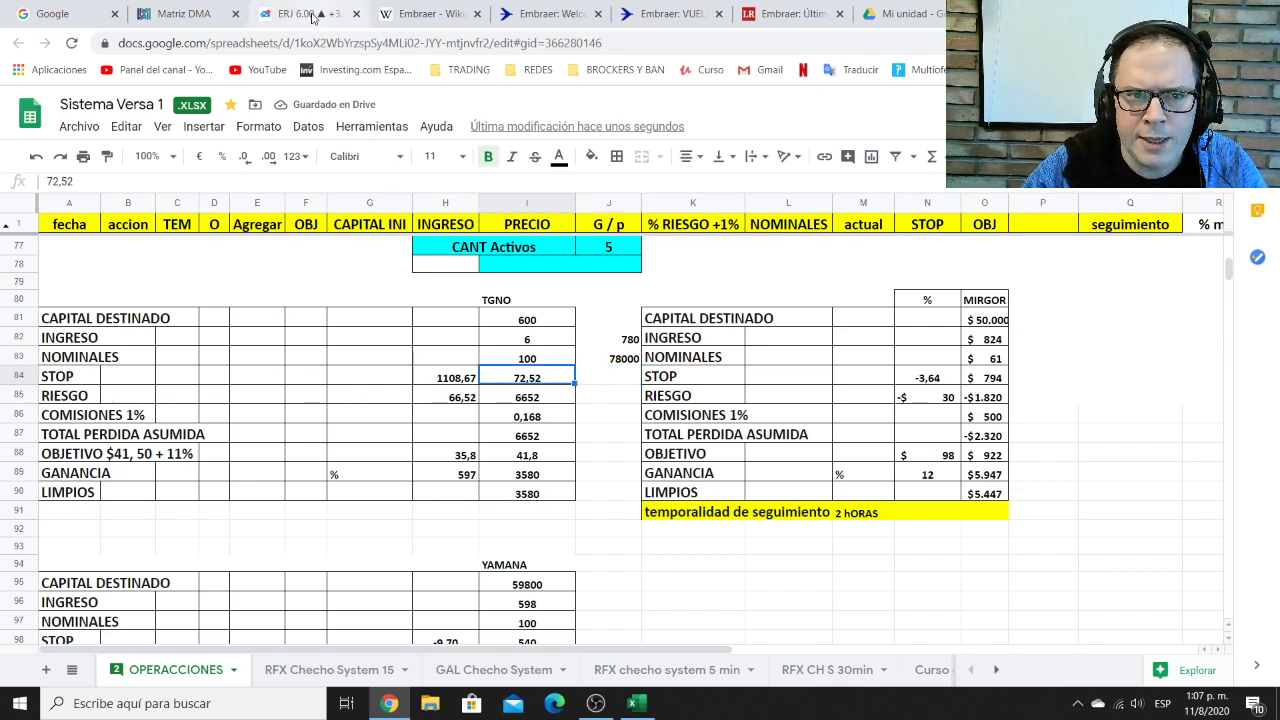
click(314, 16)
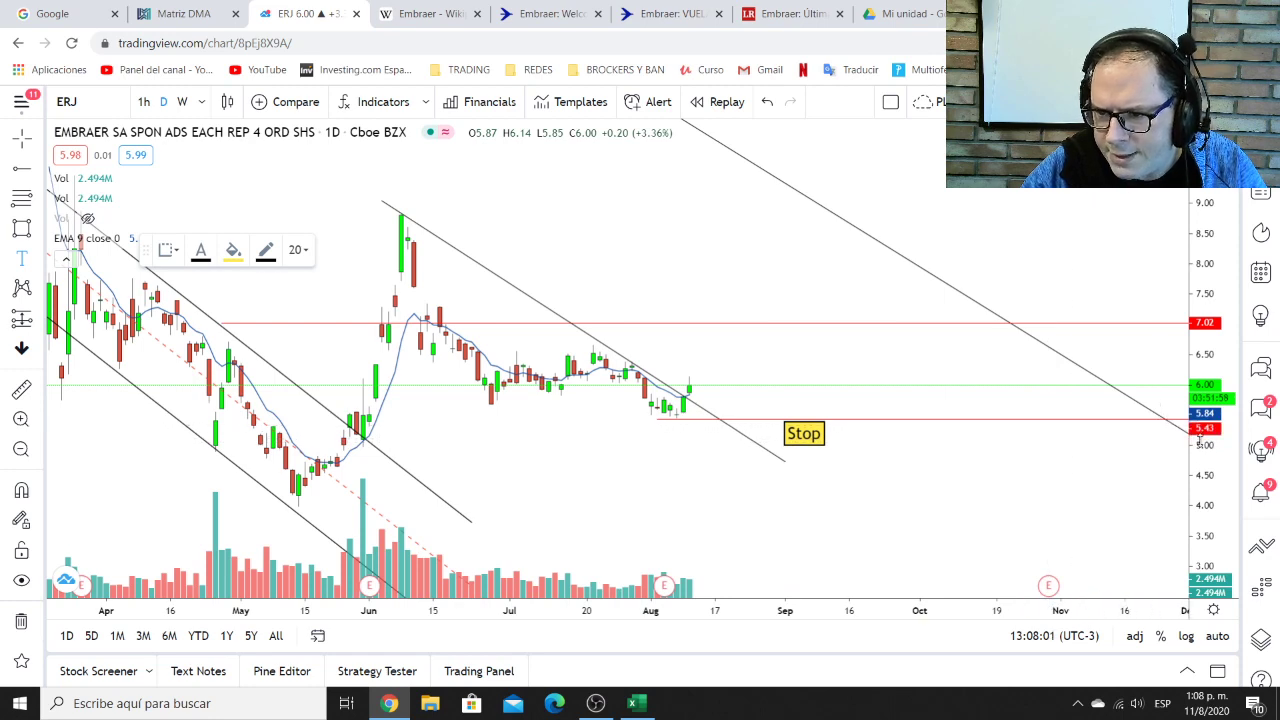
click(1035, 14)
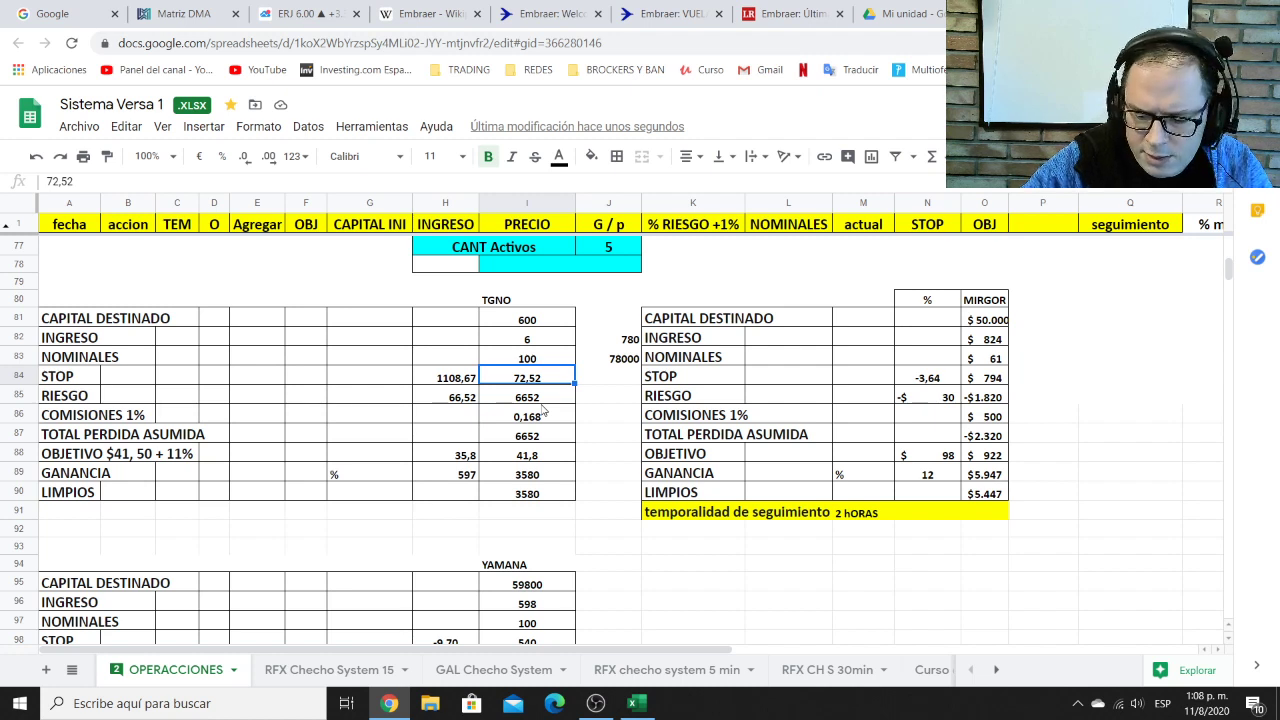
text(5,4)
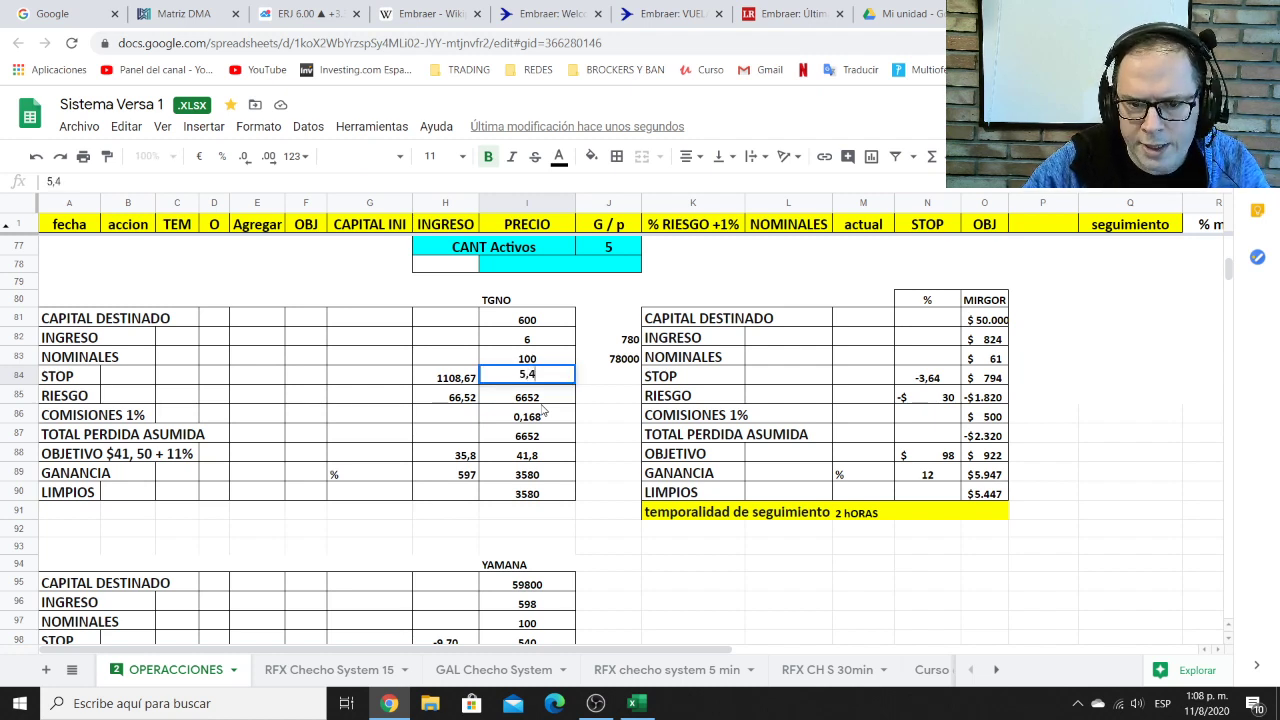
key(Return)
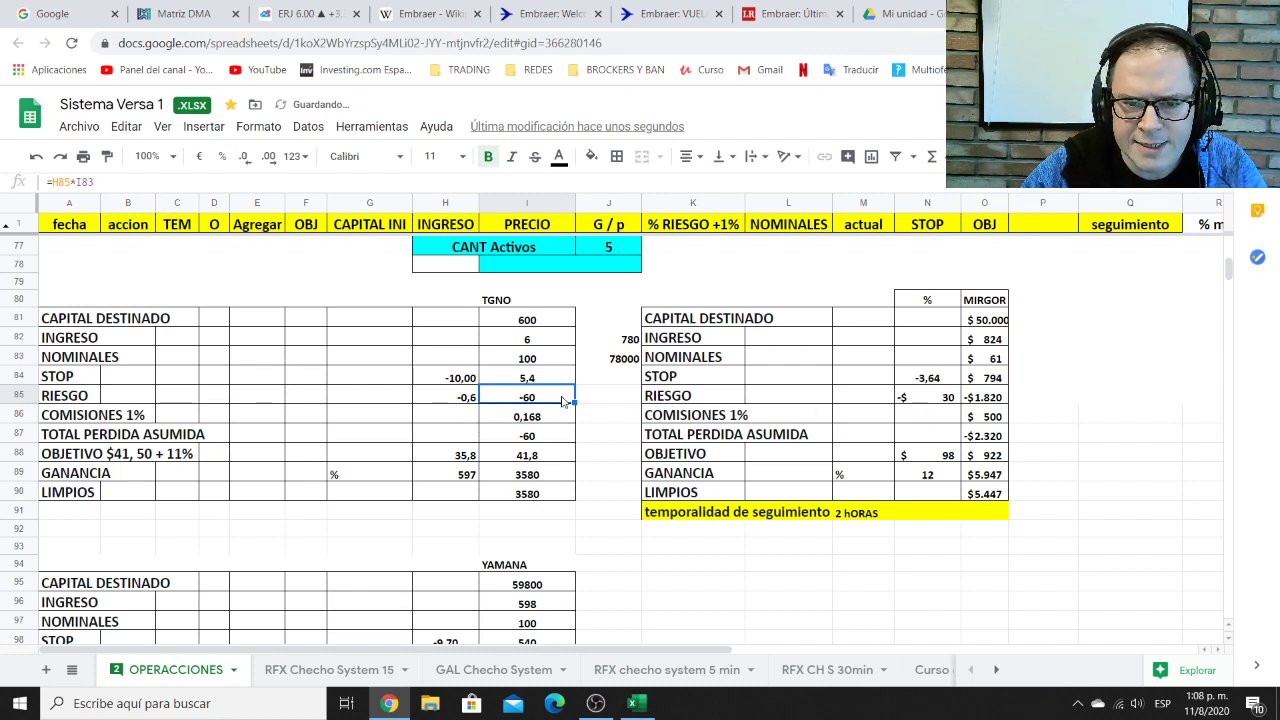
Enter the formula =I85*130 in cell J85, beside the TGNO table's RIESGO amount
click(612, 398)
text(=)
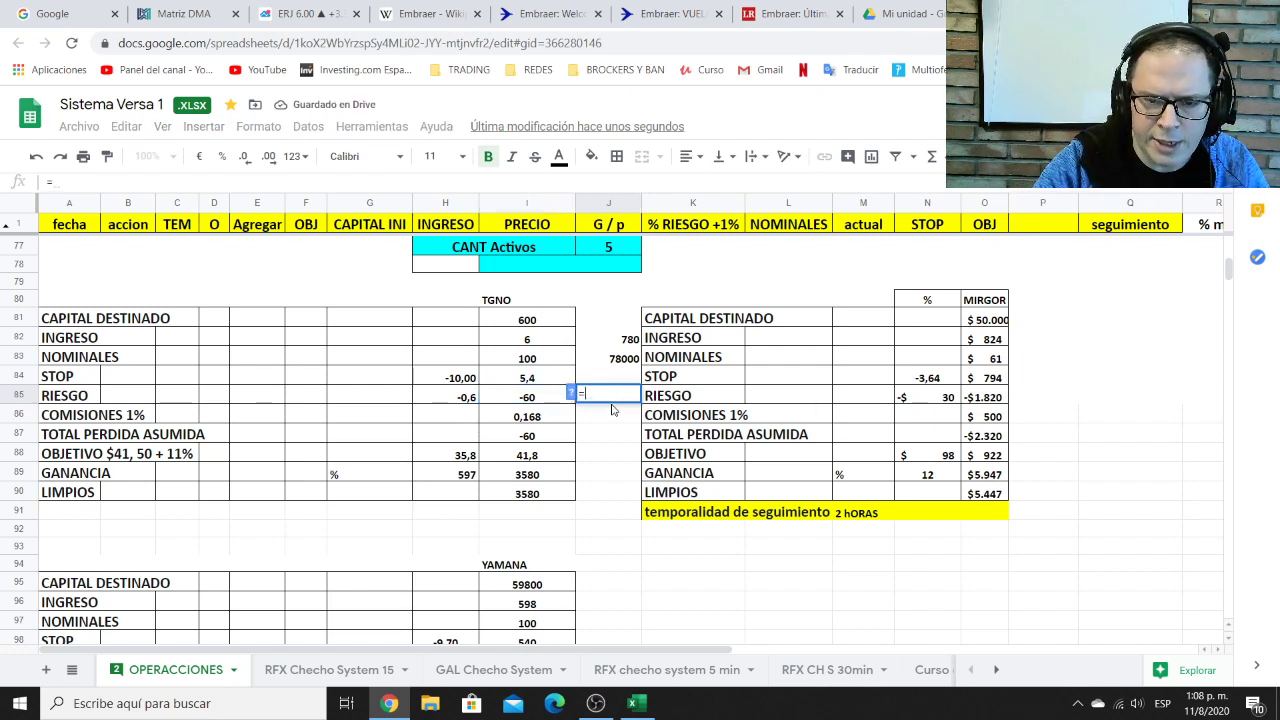
click(538, 398)
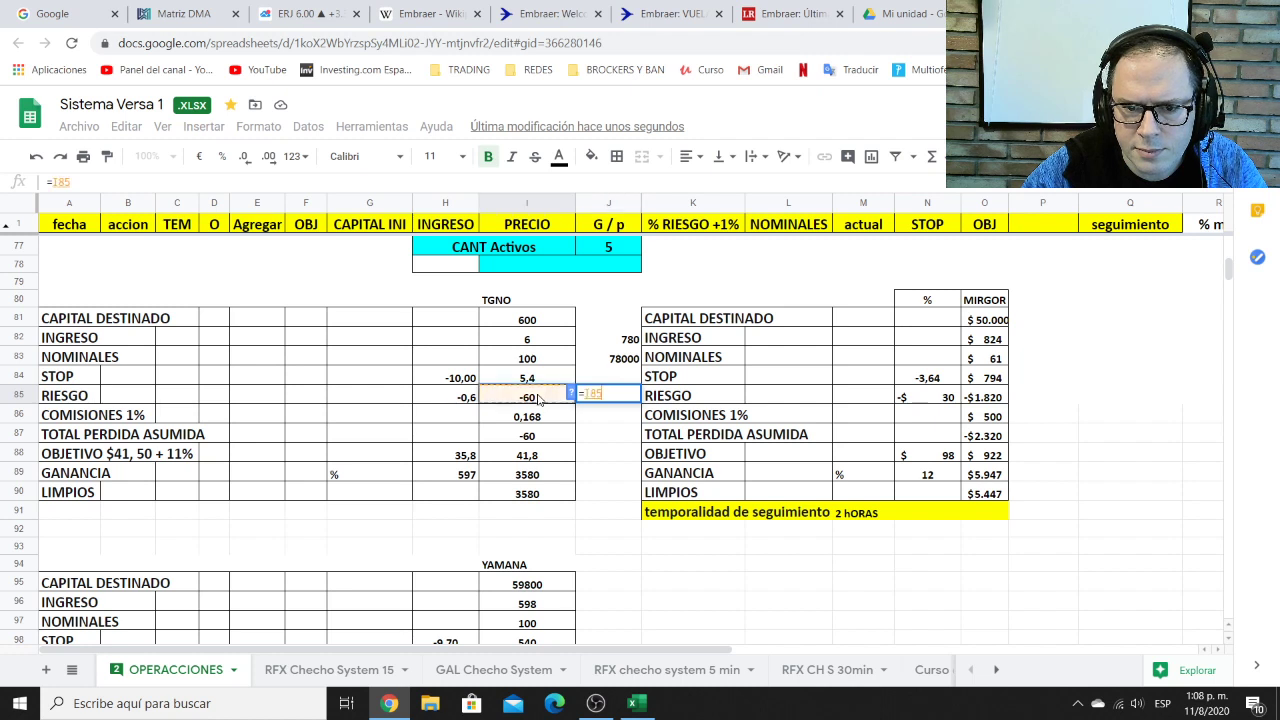
text(*130)
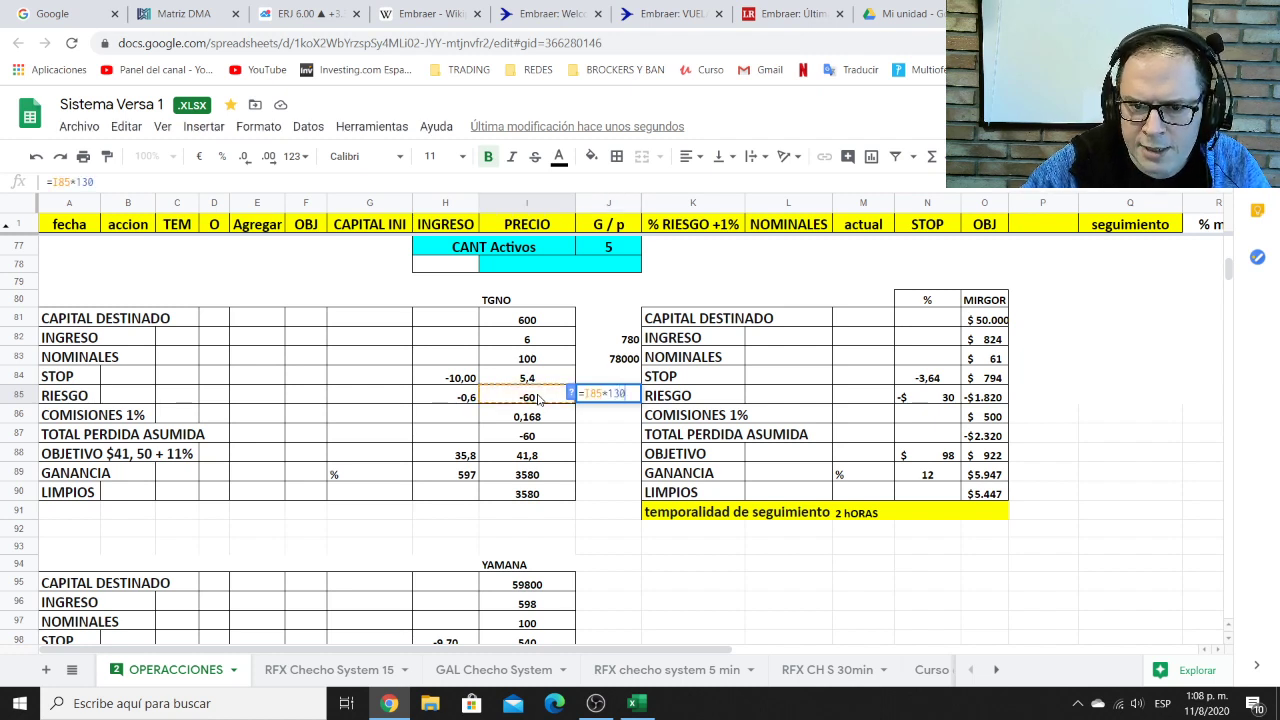
key(Return)
click(632, 397)
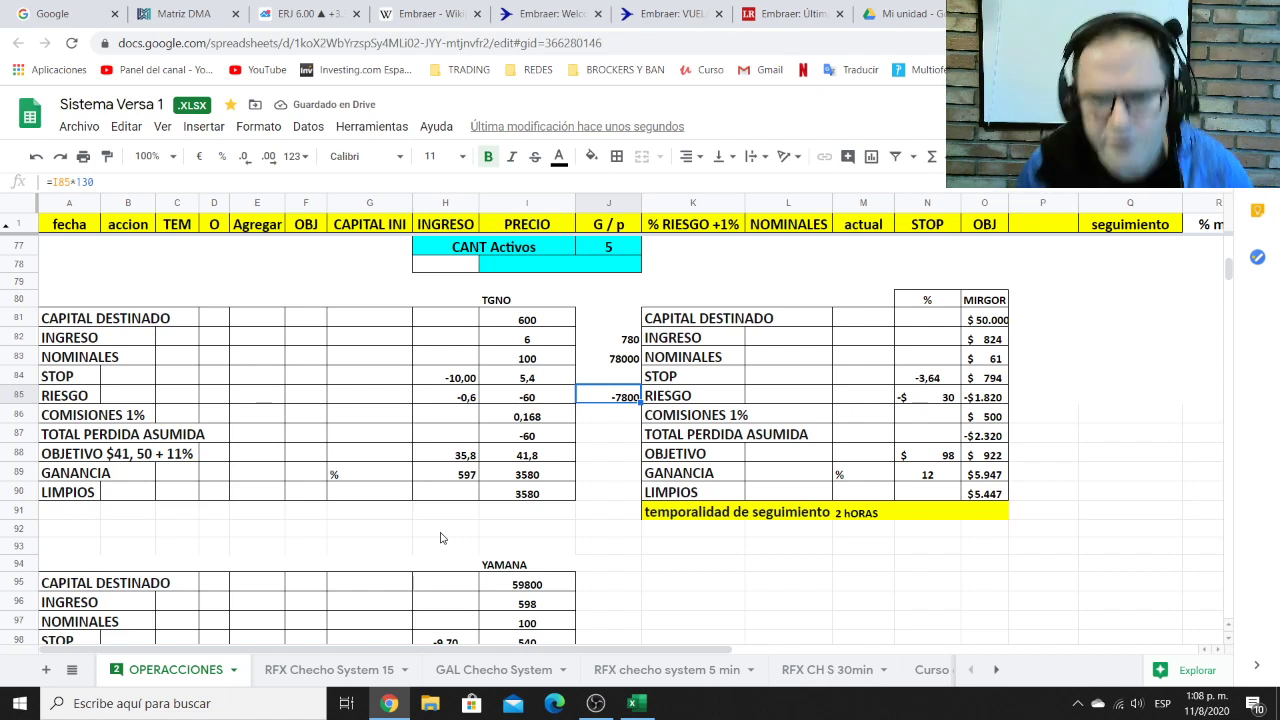
Replace the COMISIONES formula in the TGNO table with 1% and check the risk and total loss formulas
click(547, 425)
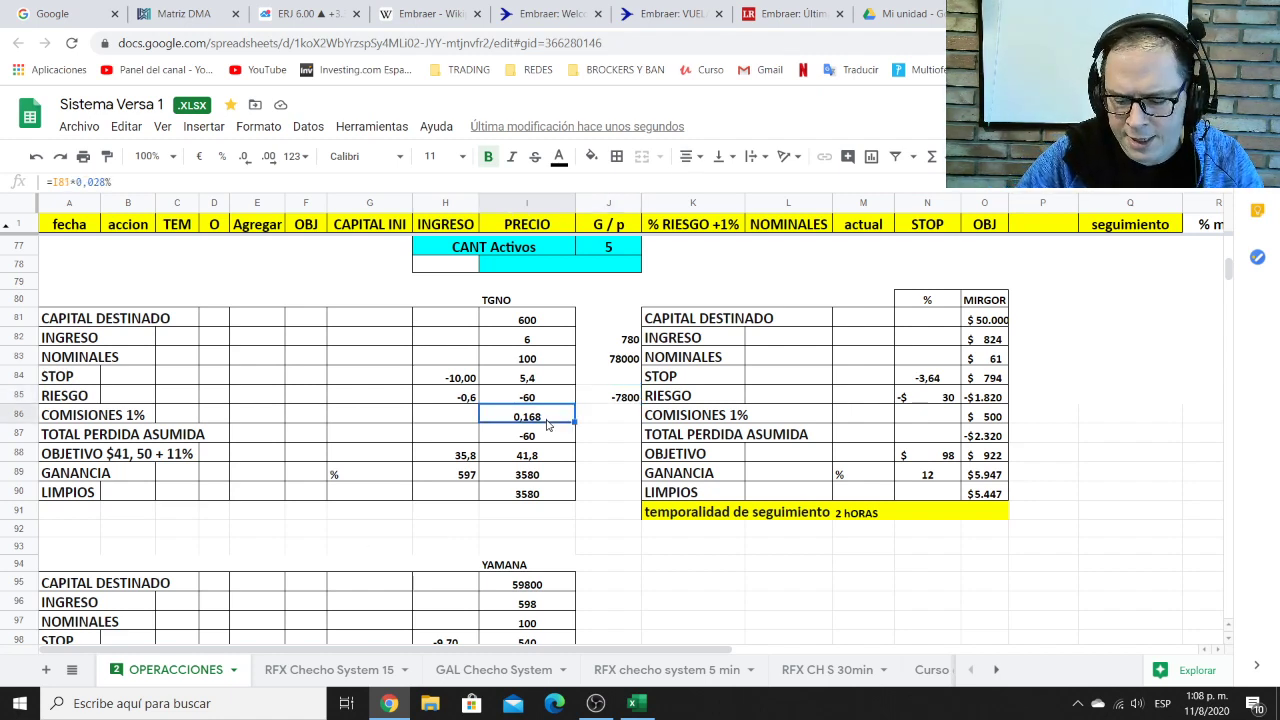
text(1)
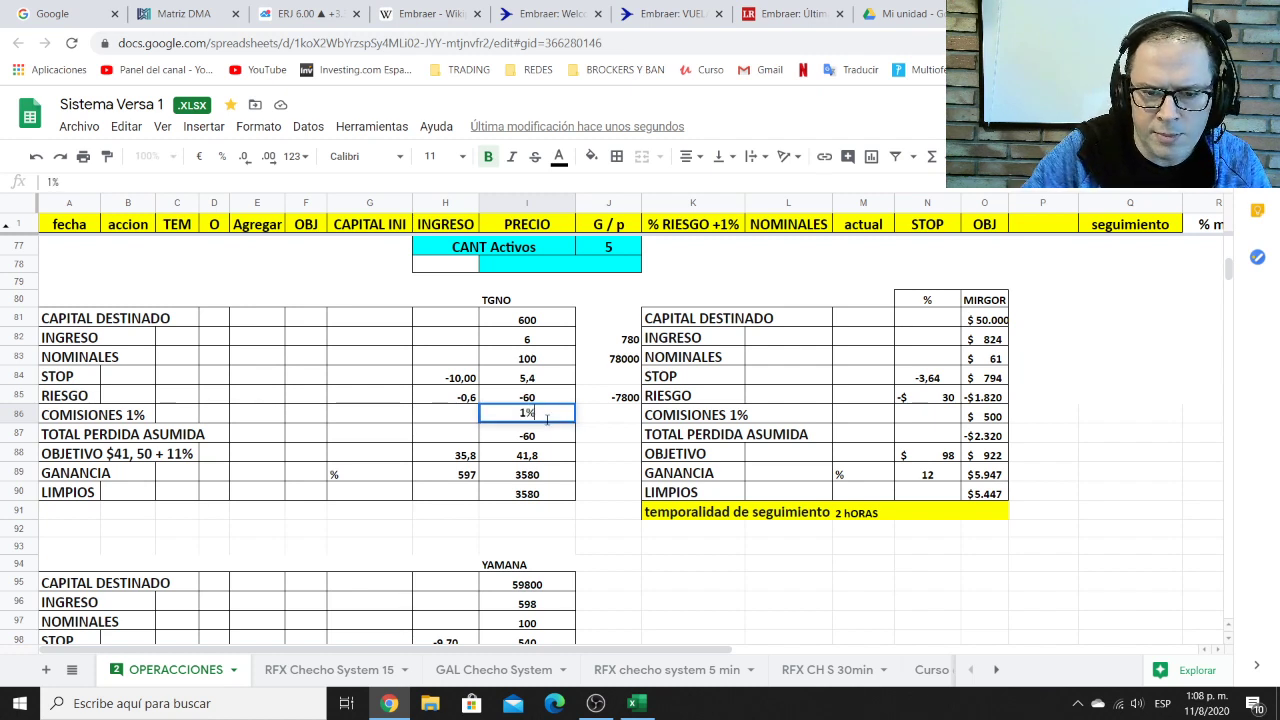
key(Return)
click(607, 403)
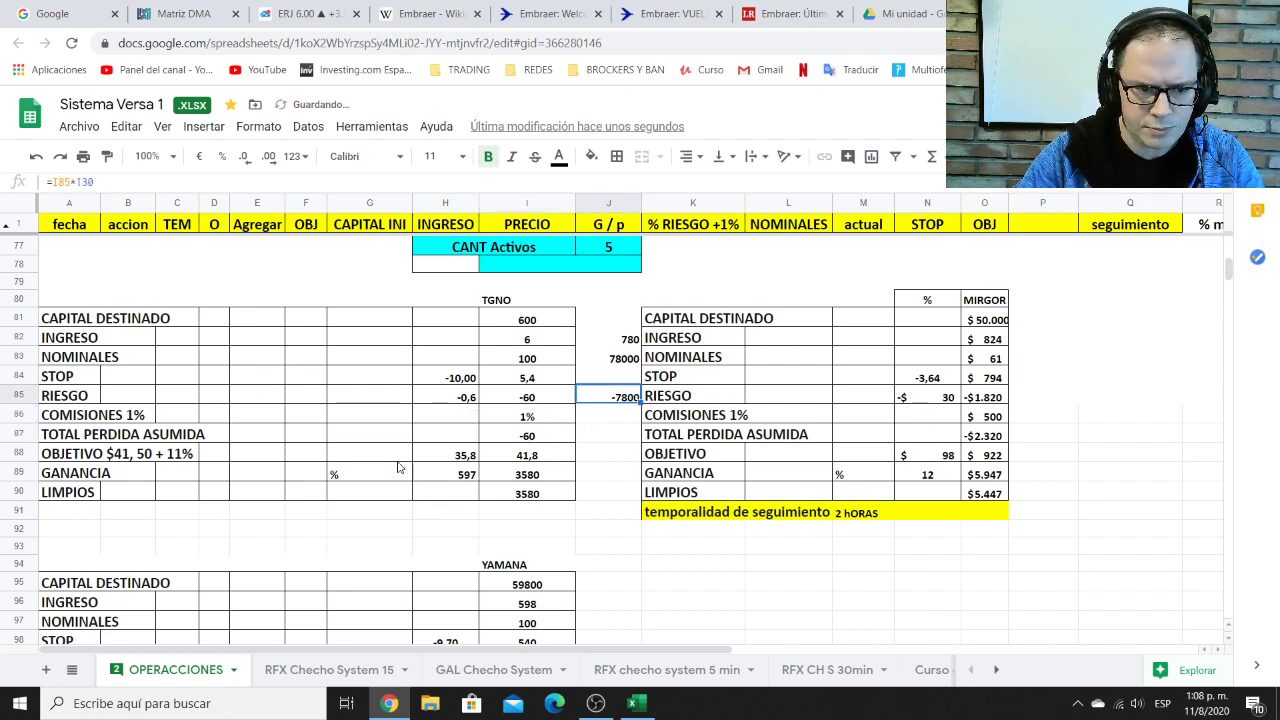
click(535, 440)
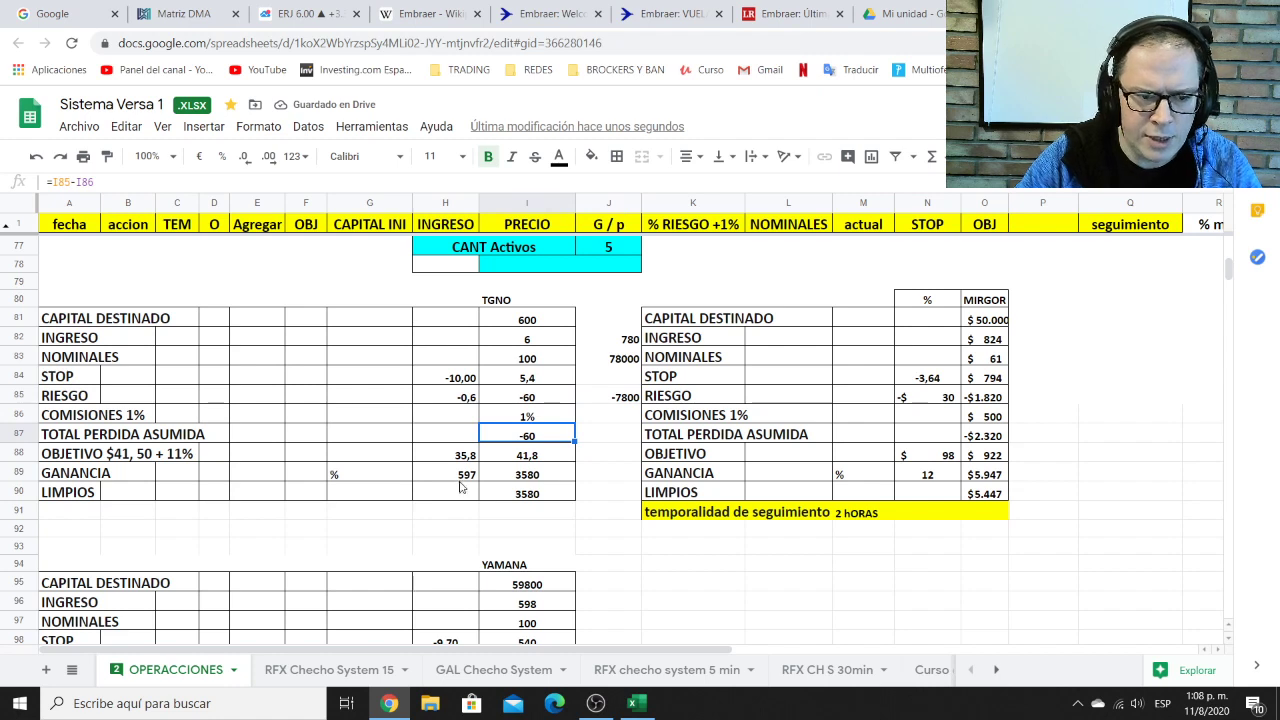
Shorten the TGNO table's objective label in cell A88 to OBJETIVO and check the GANANCIA formula
click(88, 458)
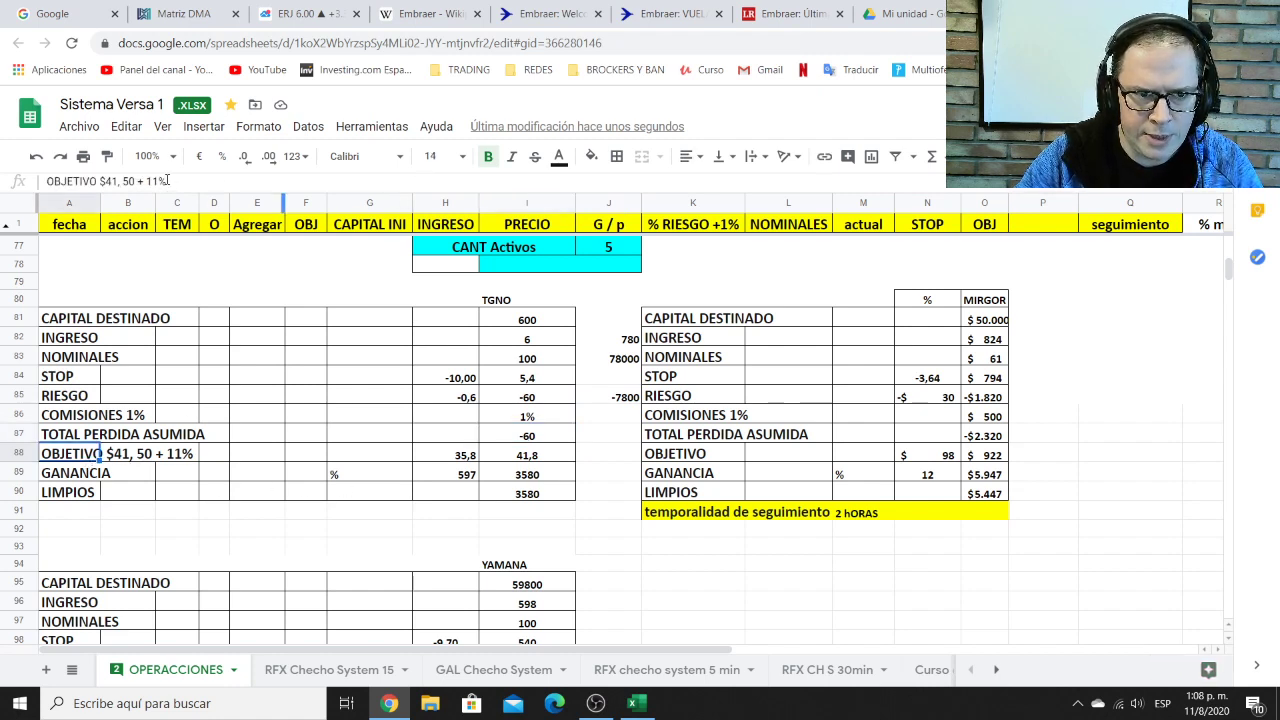
click(175, 181)
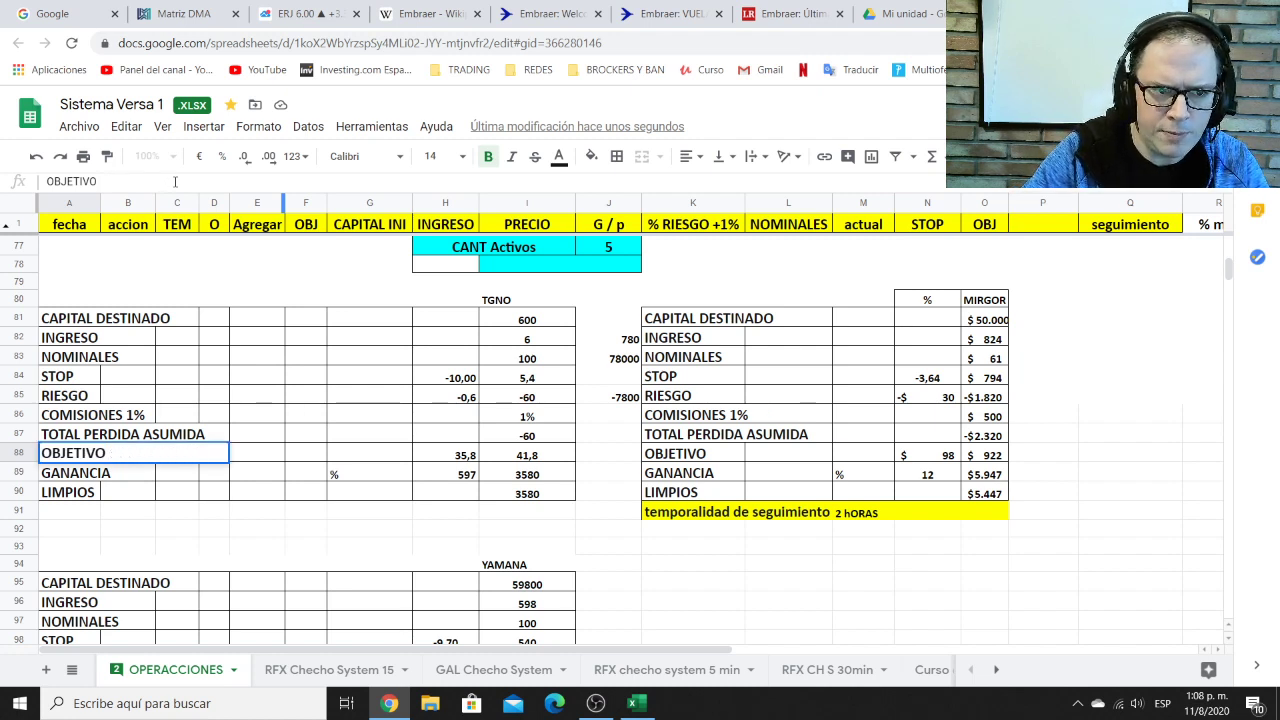
key(Return)
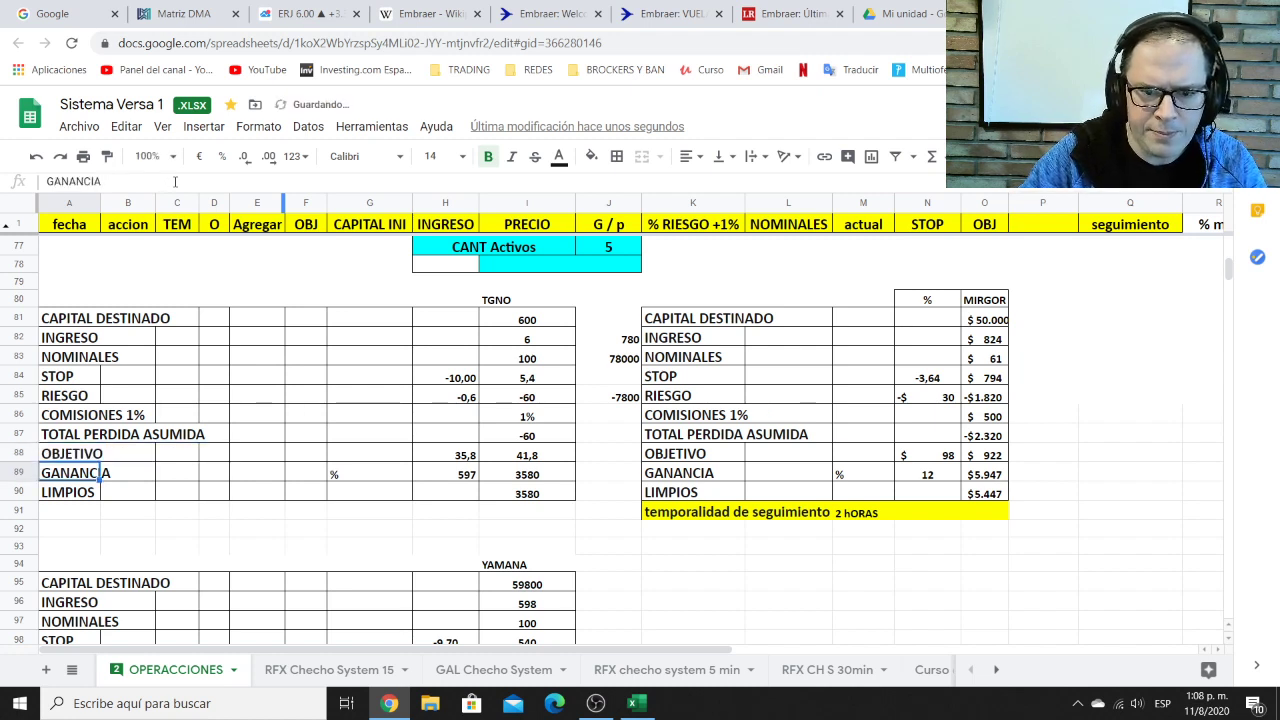
click(501, 476)
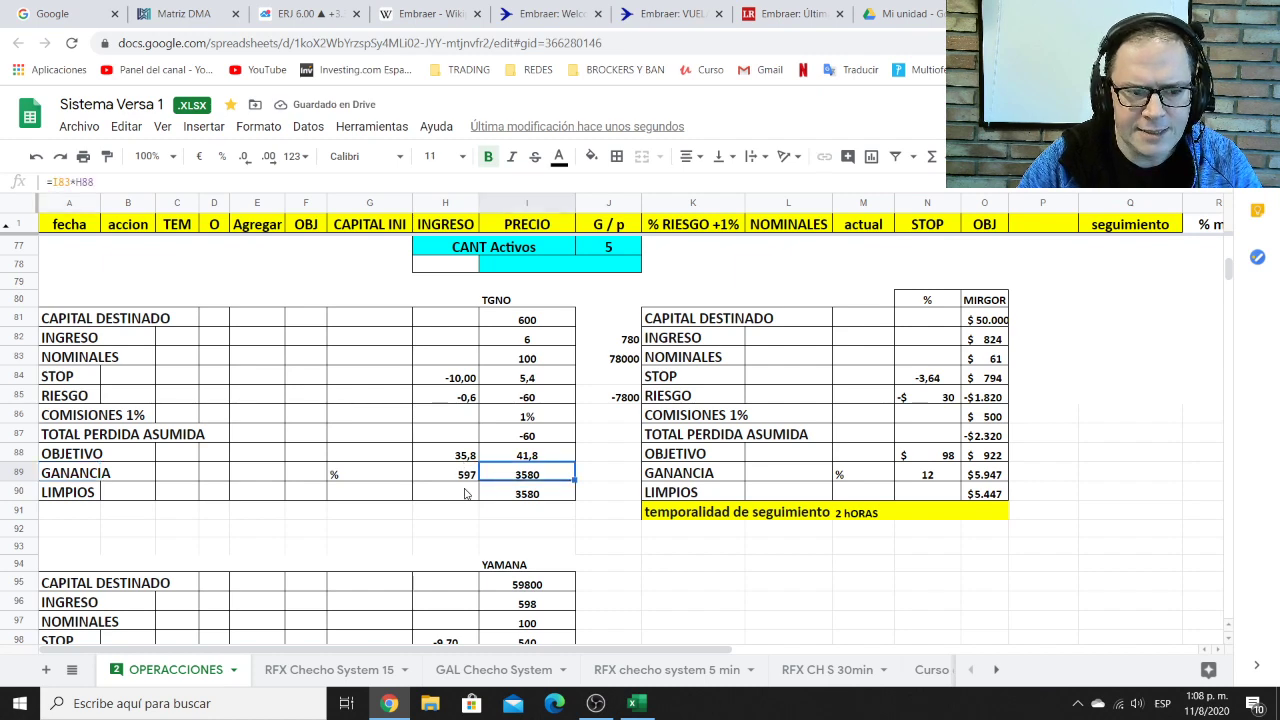
Switch to the ERJ chart and place a text label at about 4.26 under the July candles, keeping its default text
click(295, 13)
click(609, 487)
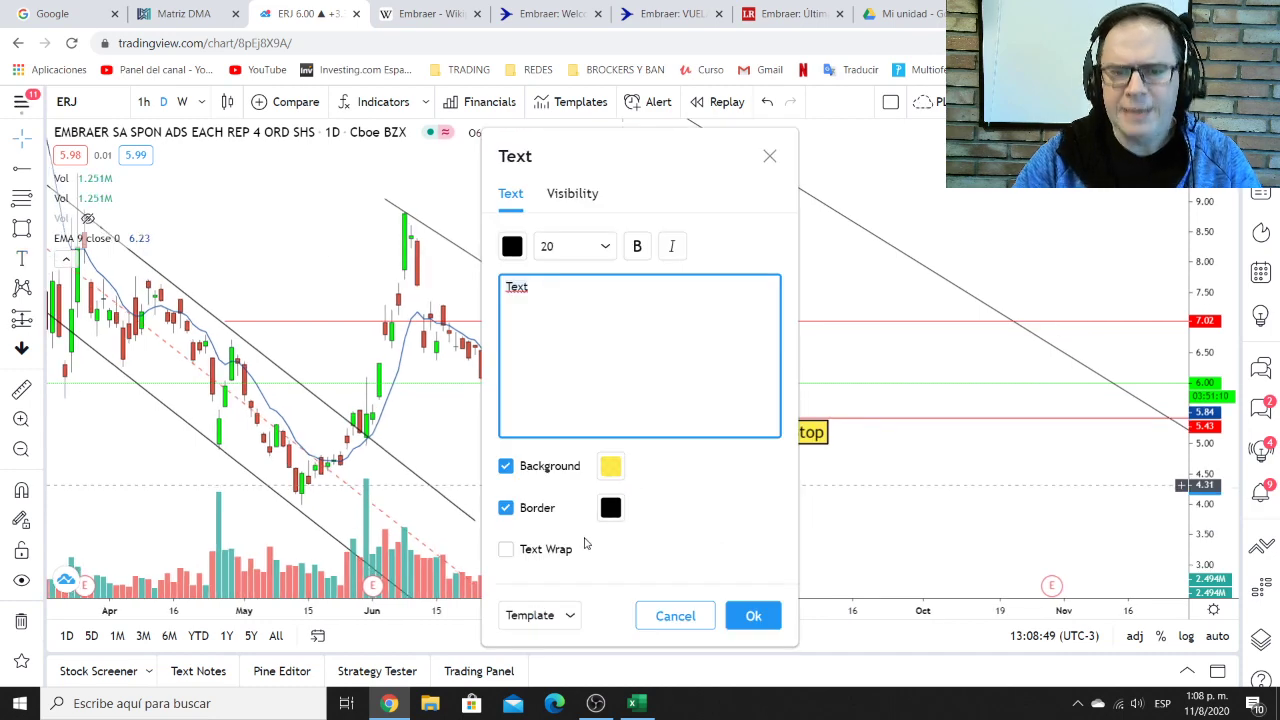
click(766, 155)
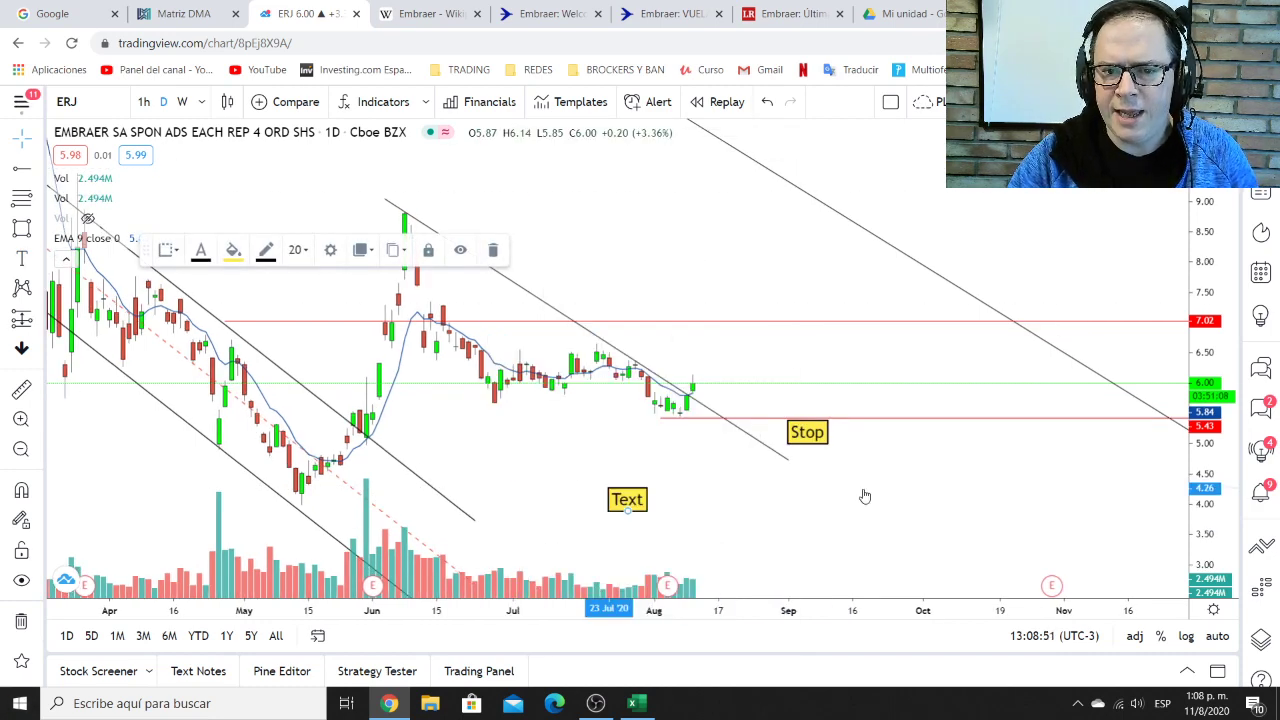
Draw an Elliott Correction Wave (ABC) from the May low at about 3.83 through A 9.12 and B 5.36 to C 10.49
scroll(895, 403, down, 5)
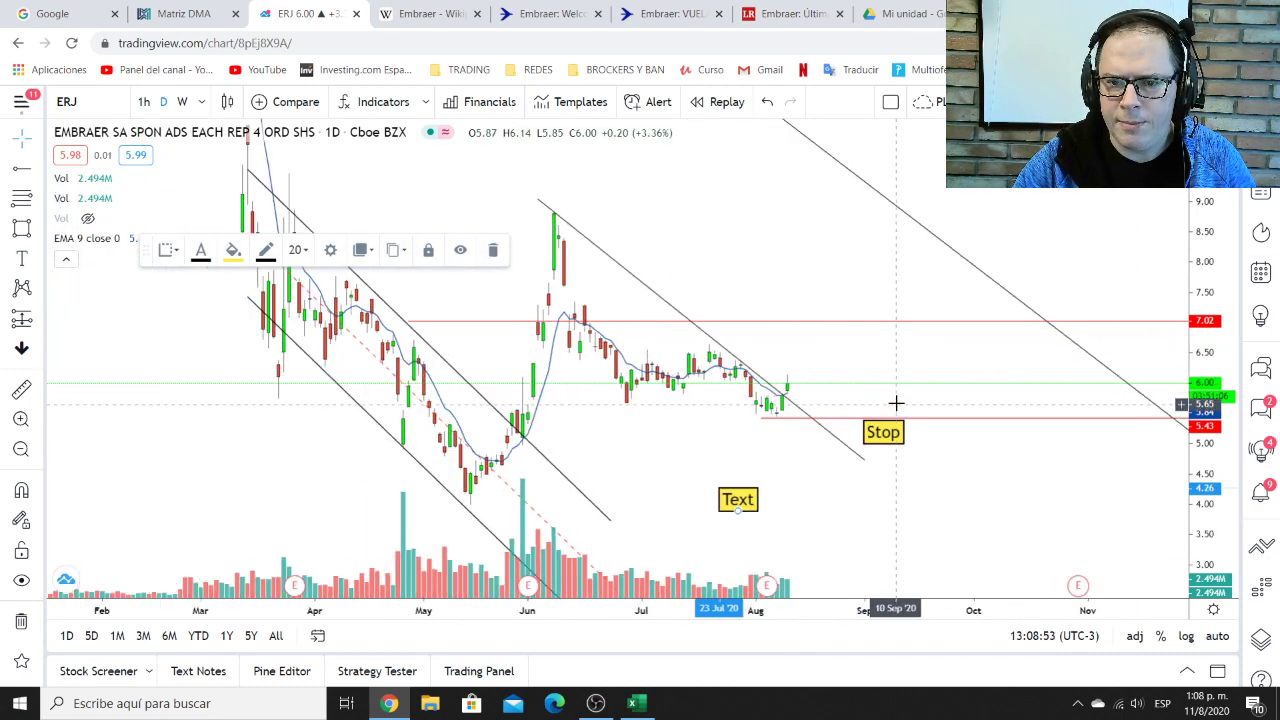
drag(1208, 240, 1206, 405)
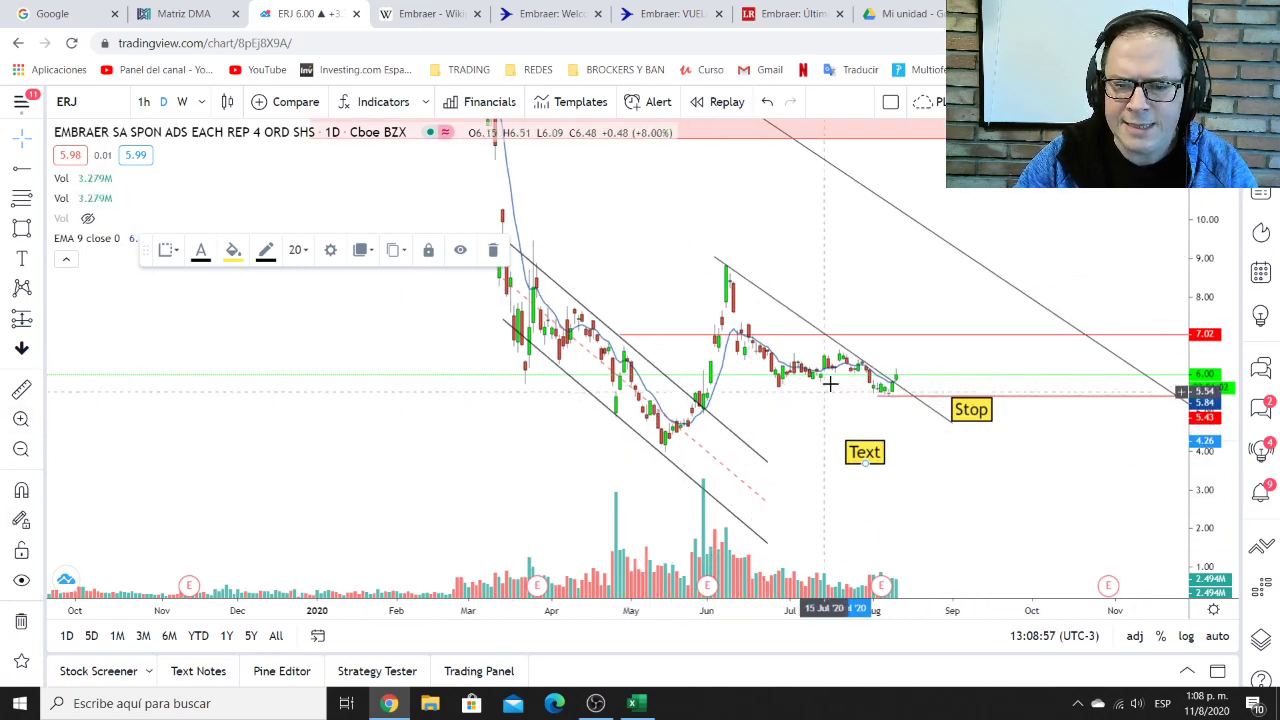
drag(837, 503, 684, 497)
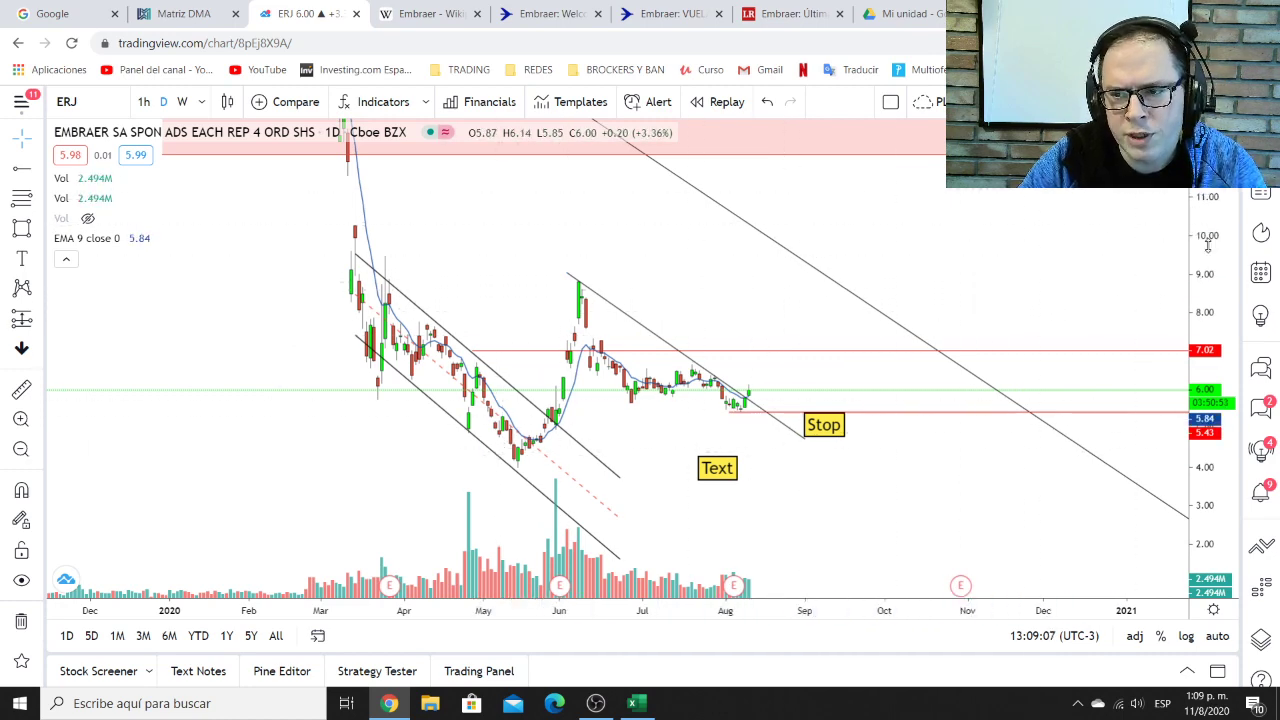
drag(1205, 256, 1205, 322)
drag(1031, 474, 959, 488)
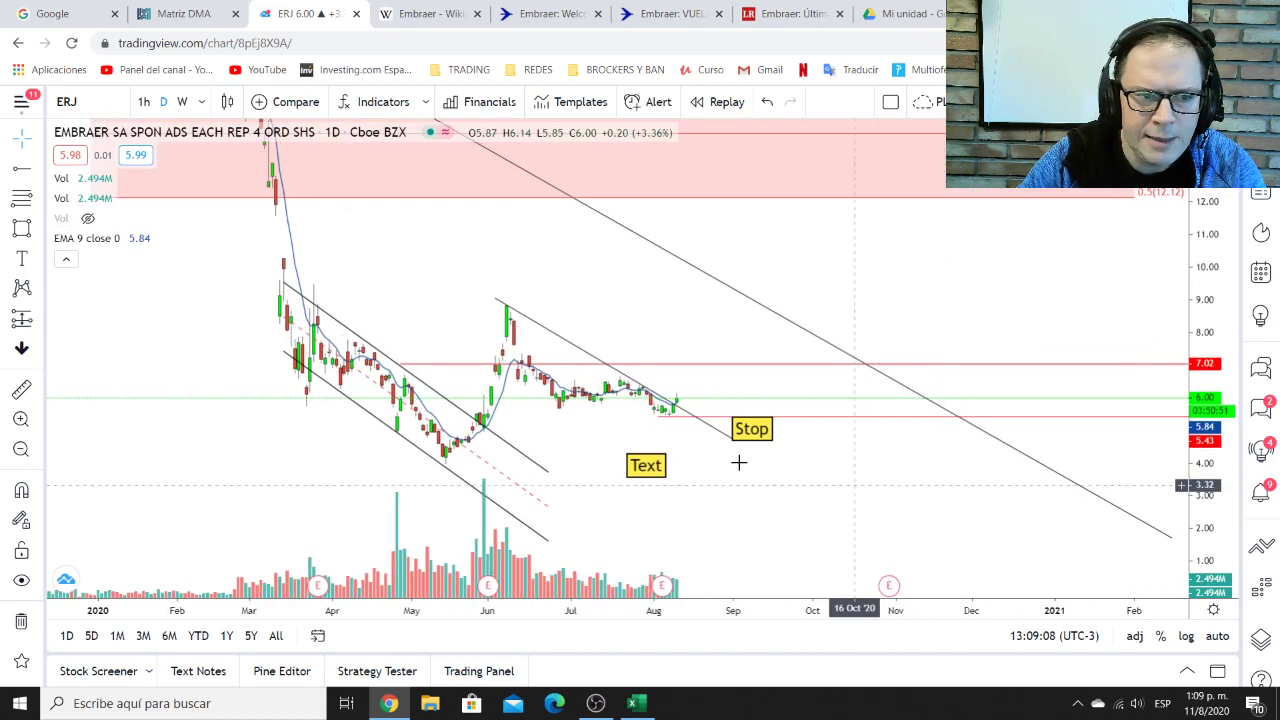
click(39, 290)
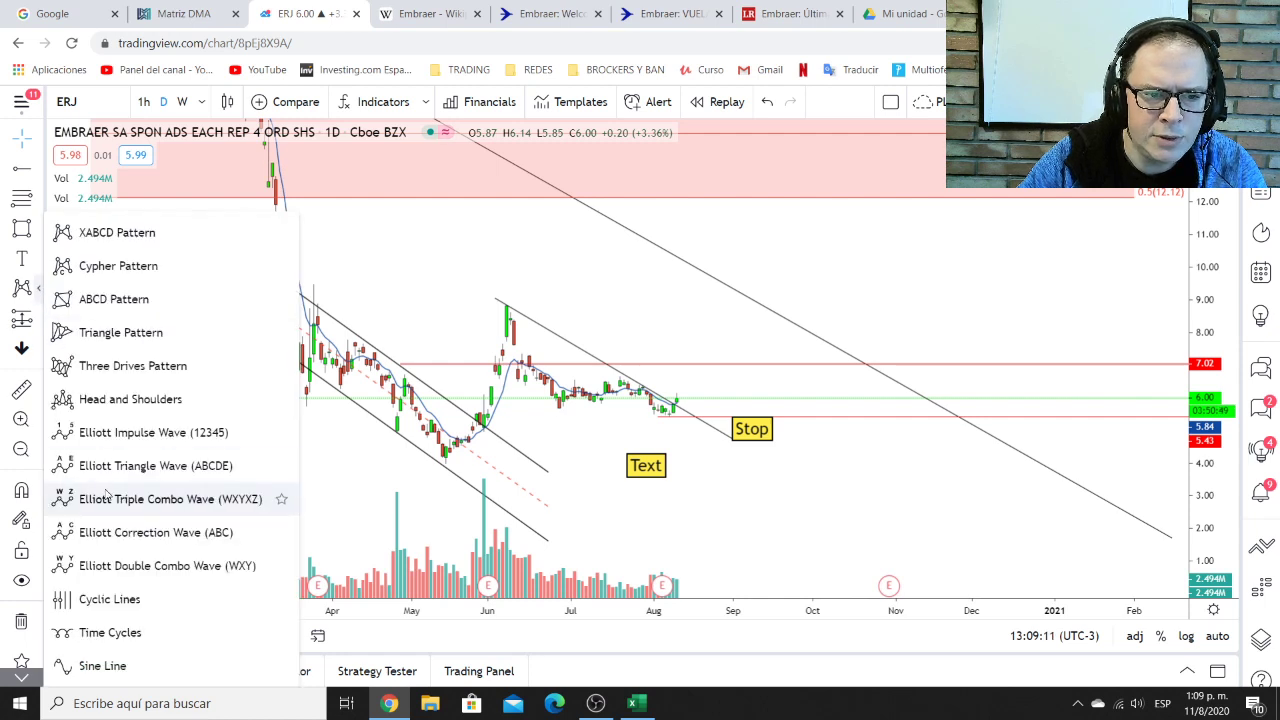
click(116, 532)
click(442, 469)
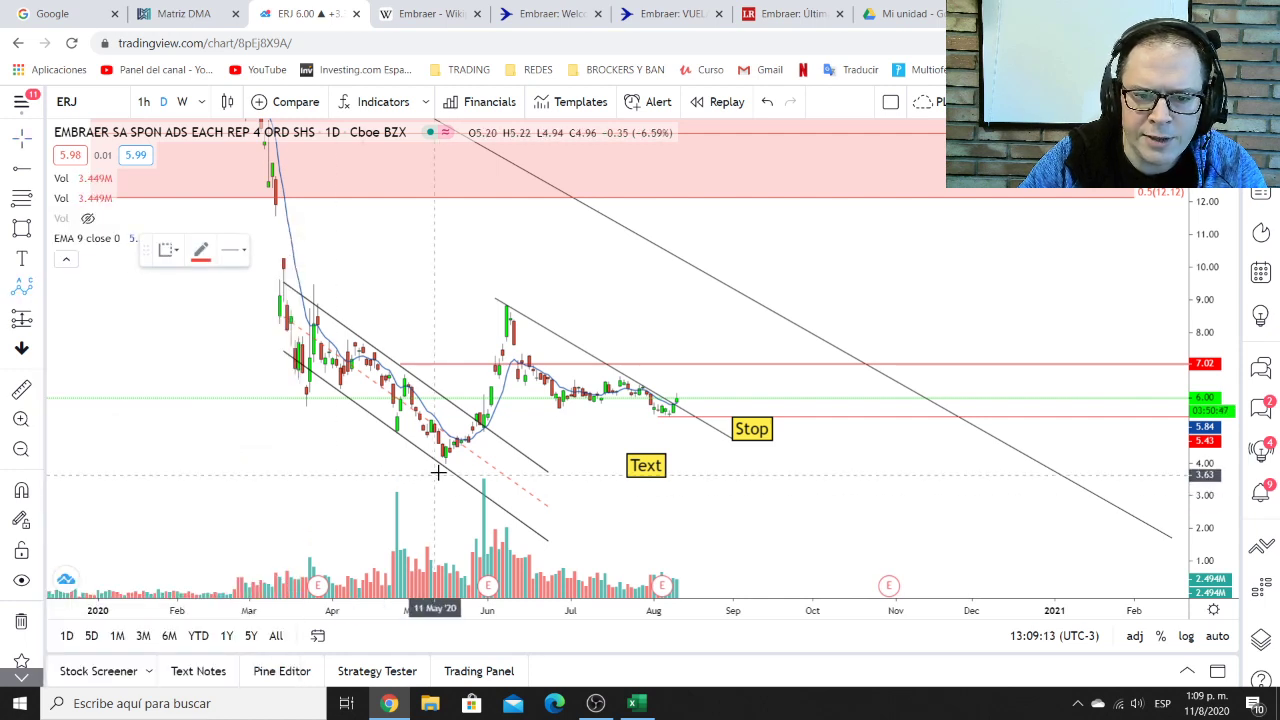
click(499, 297)
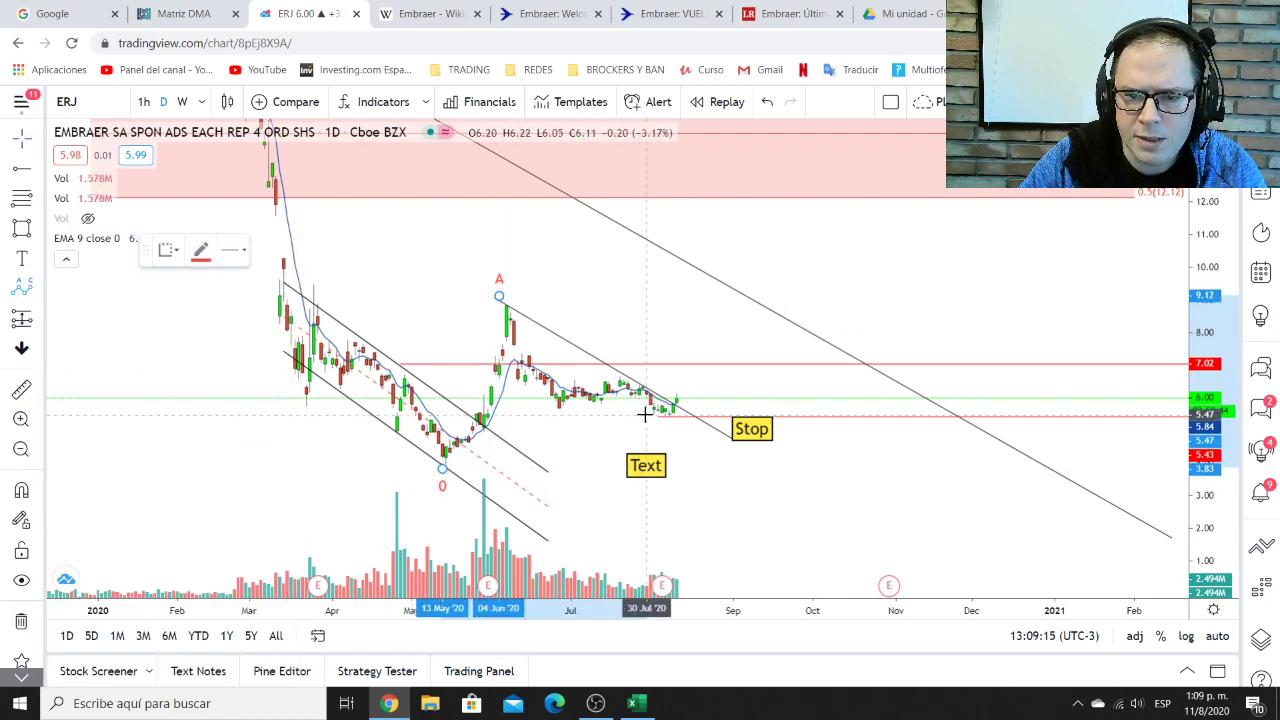
click(650, 420)
click(748, 251)
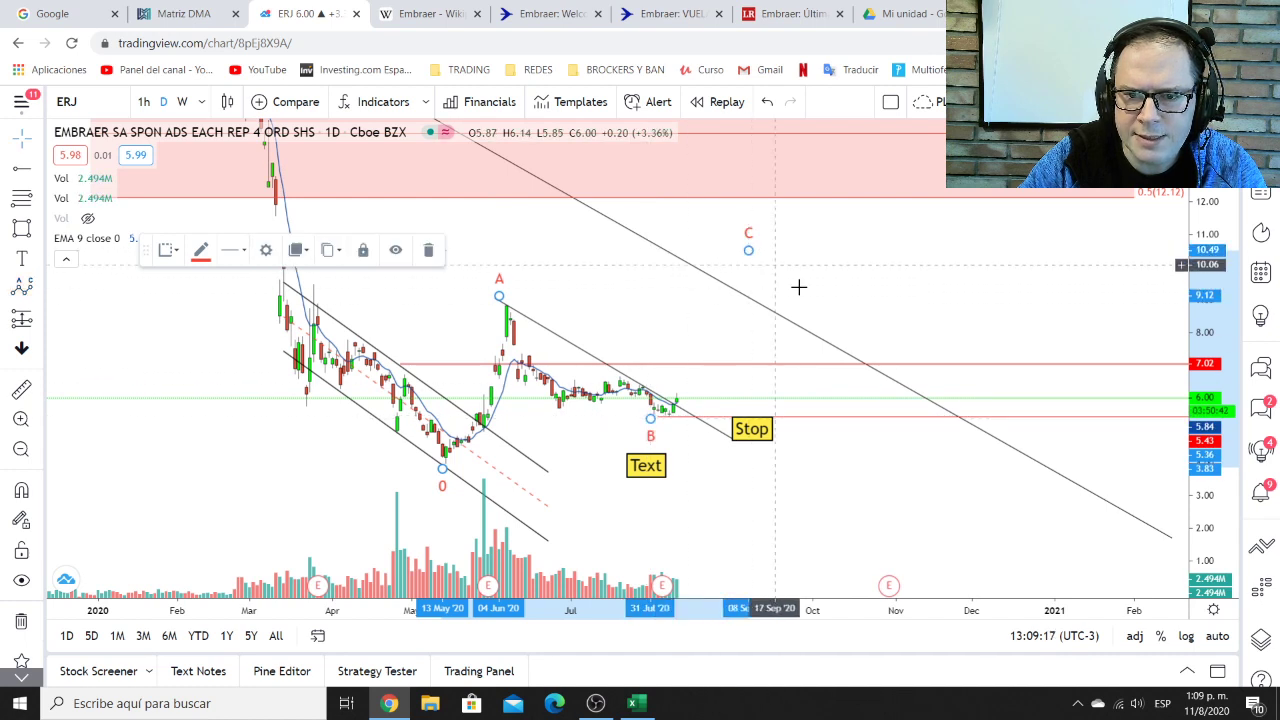
Move point C of the correction wave onto the long descending trendline at about 10.06
drag(846, 286, 920, 289)
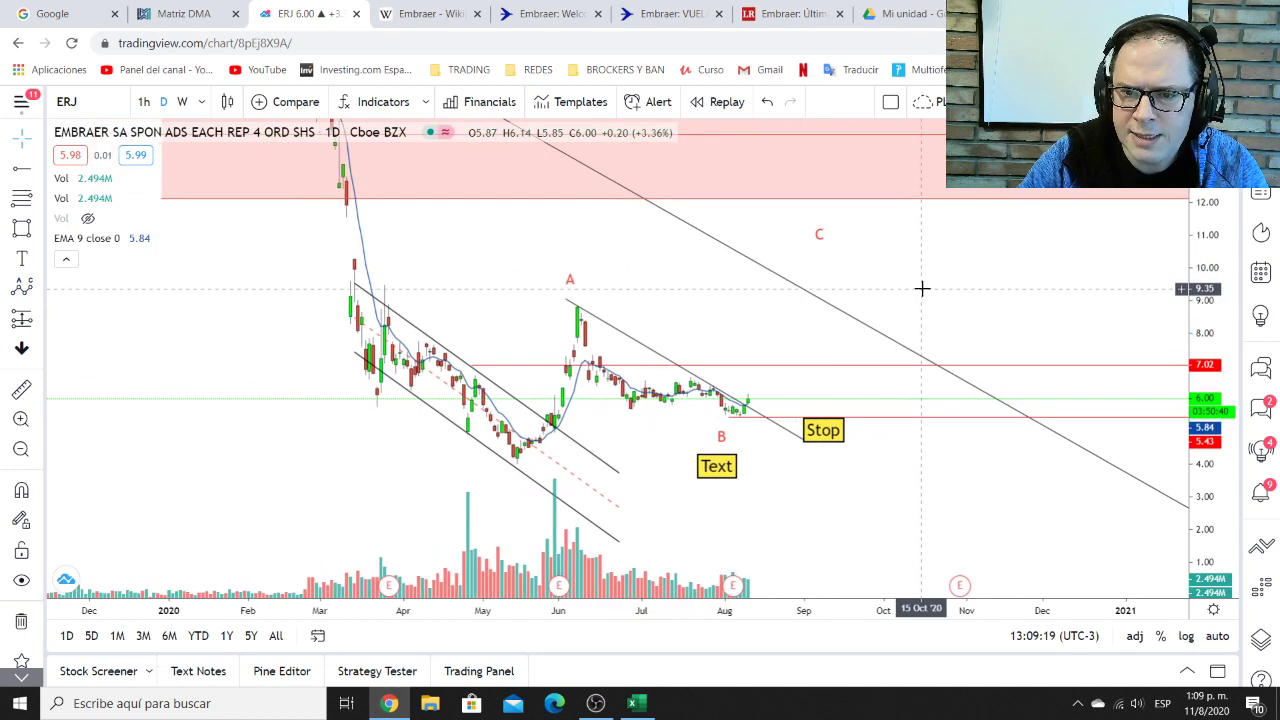
mouse_move(808, 248)
mouse_down()
mouse_move(815, 266)
mouse_move(776, 316)
mouse_move(791, 263)
mouse_move(795, 327)
mouse_move(807, 252)
mouse_up()
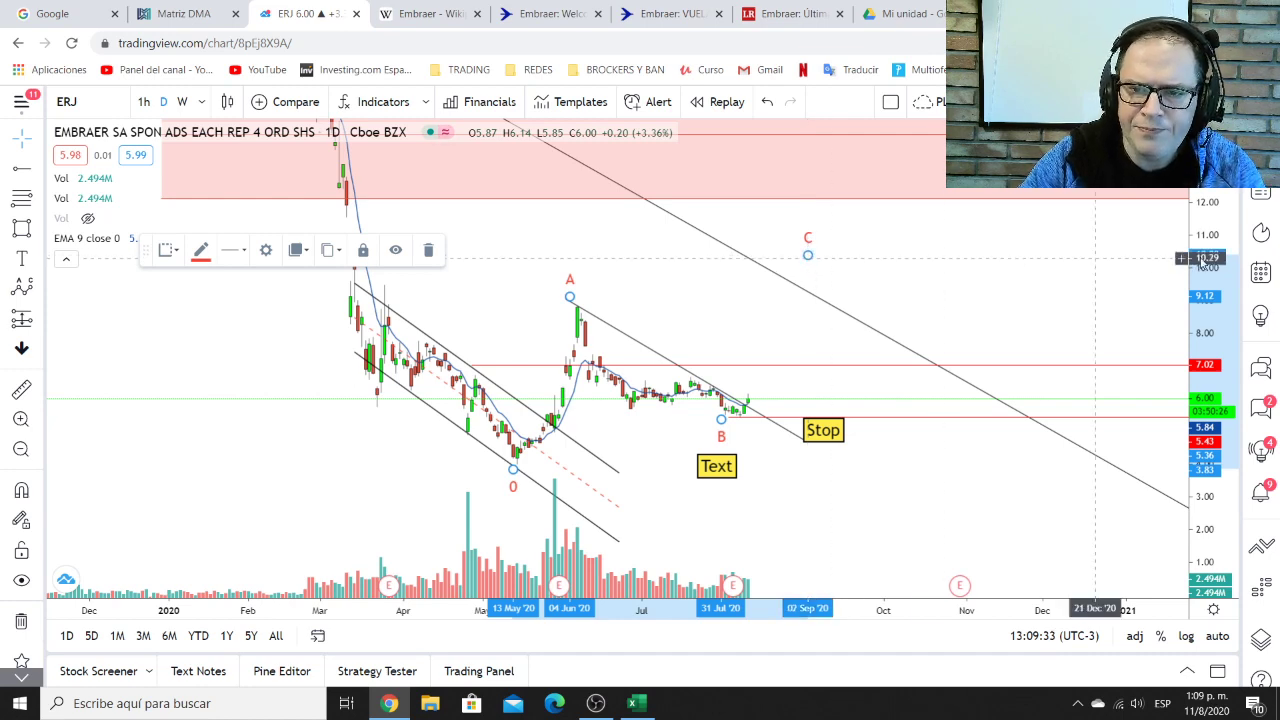
drag(1208, 226, 1200, 310)
drag(945, 481, 937, 481)
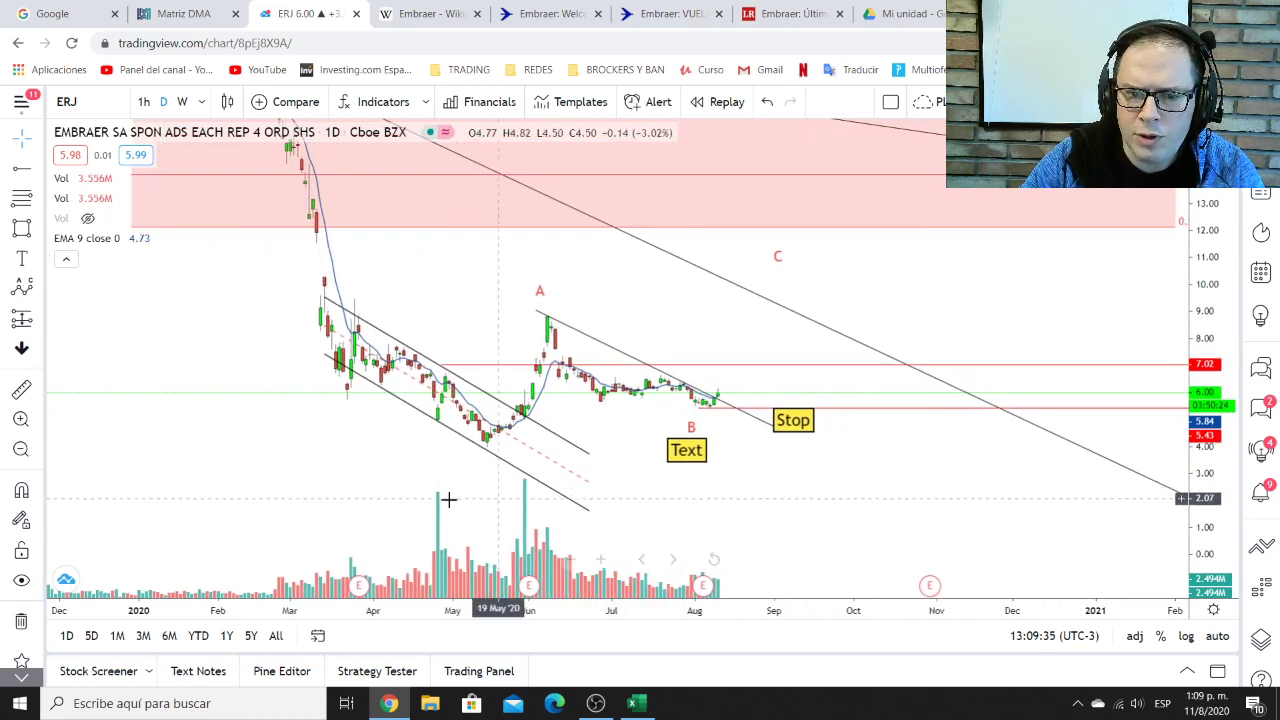
drag(891, 440, 883, 440)
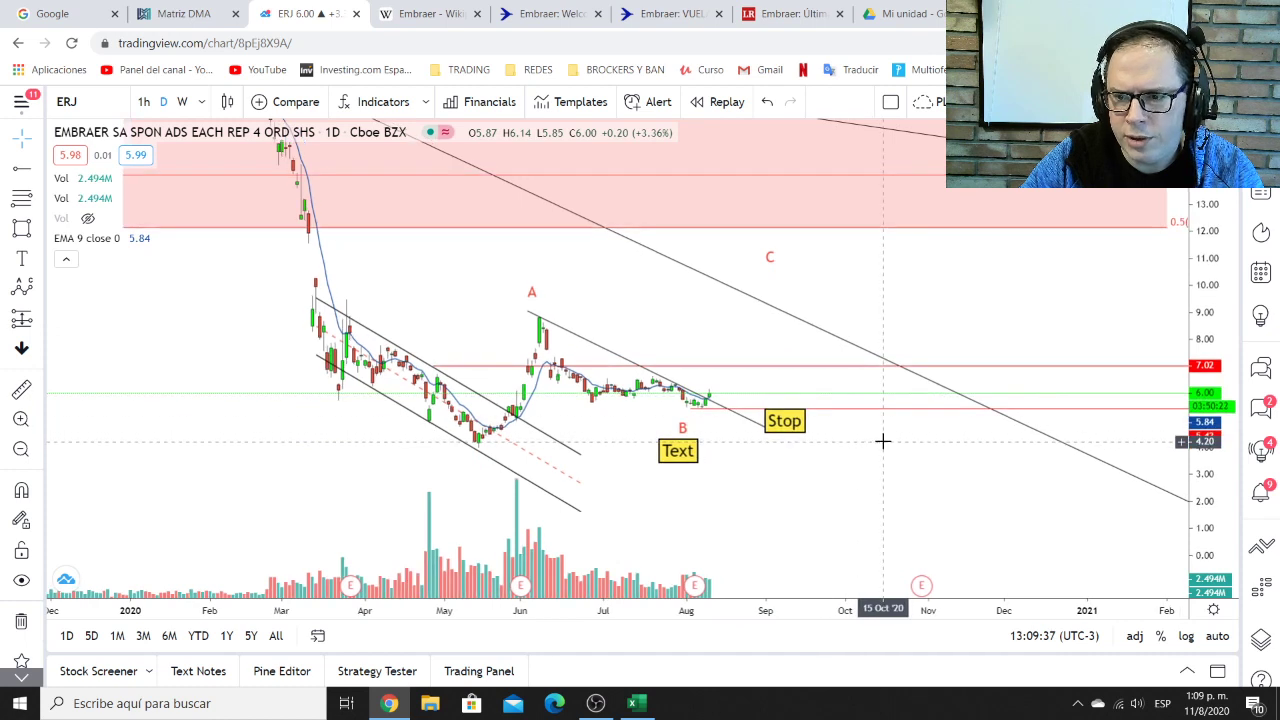
drag(1213, 500, 1211, 475)
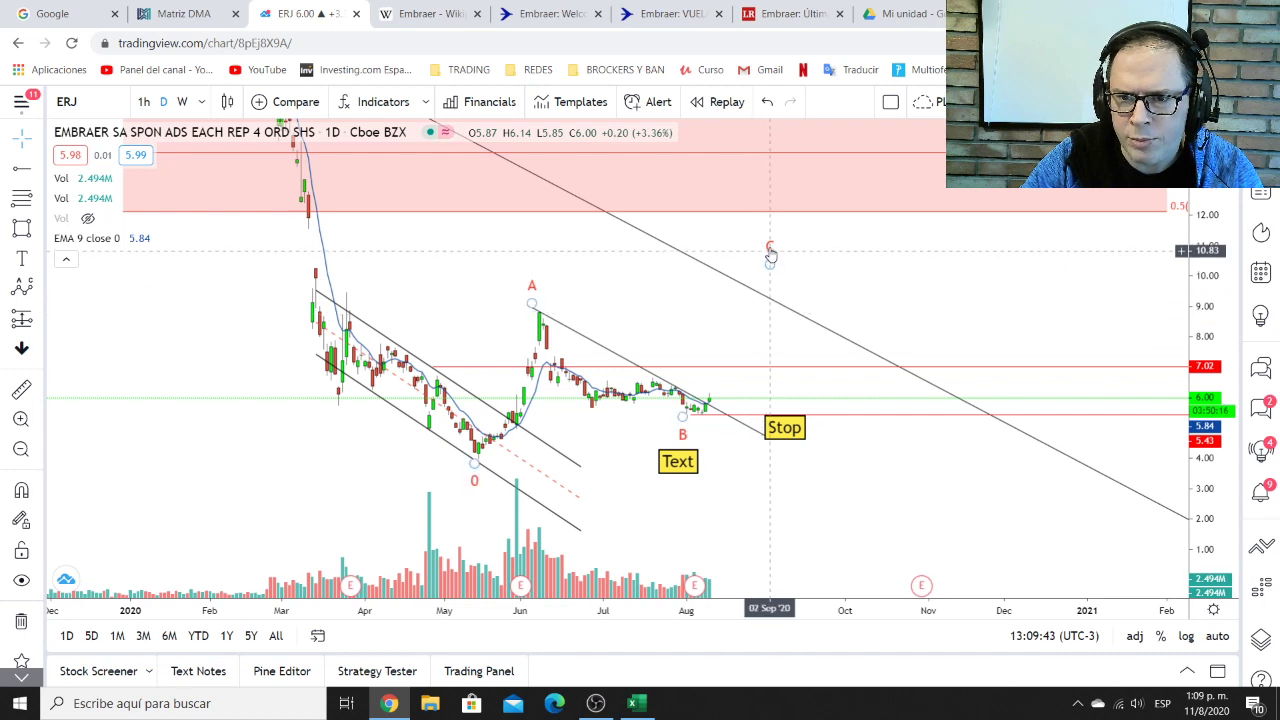
mouse_move(769, 258)
mouse_down()
mouse_move(714, 303)
mouse_move(720, 272)
mouse_move(736, 274)
mouse_up()
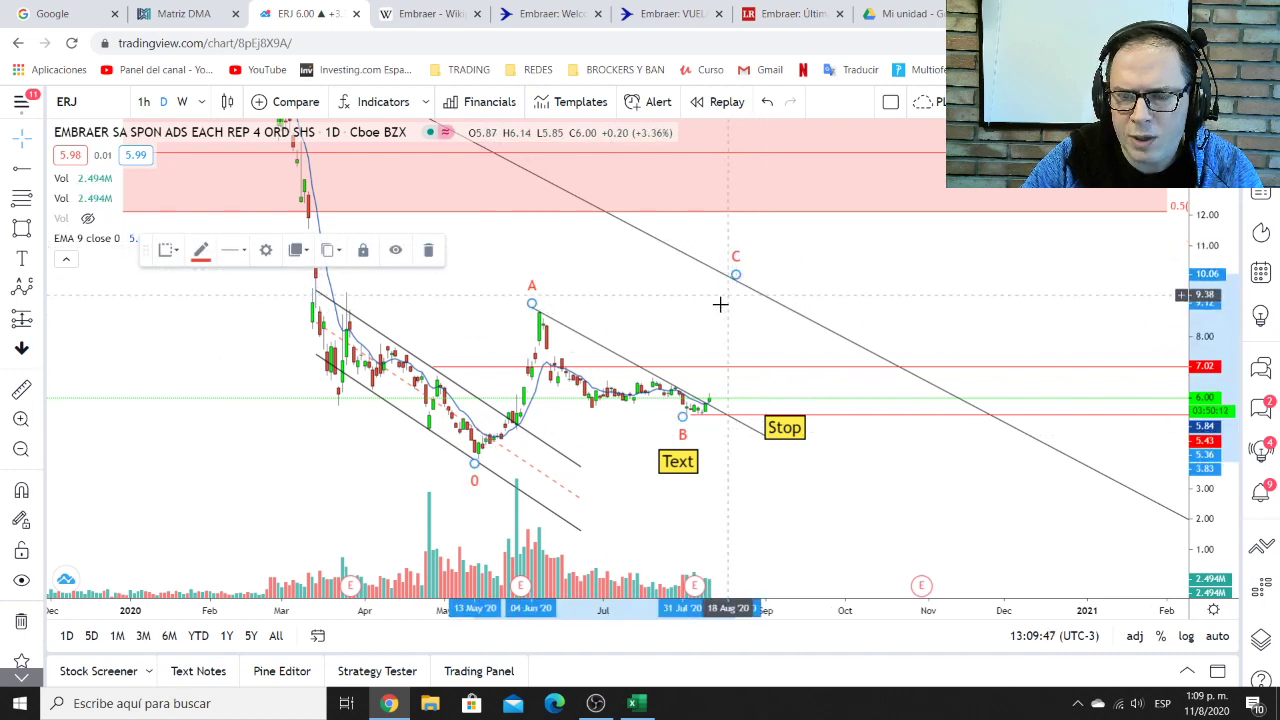
Draw an Elliott Impulse Wave (12345) from the May low at about 3.63 through 8.61, 4.84, 10.67 and 9.13 to 13.61
drag(985, 249, 950, 279)
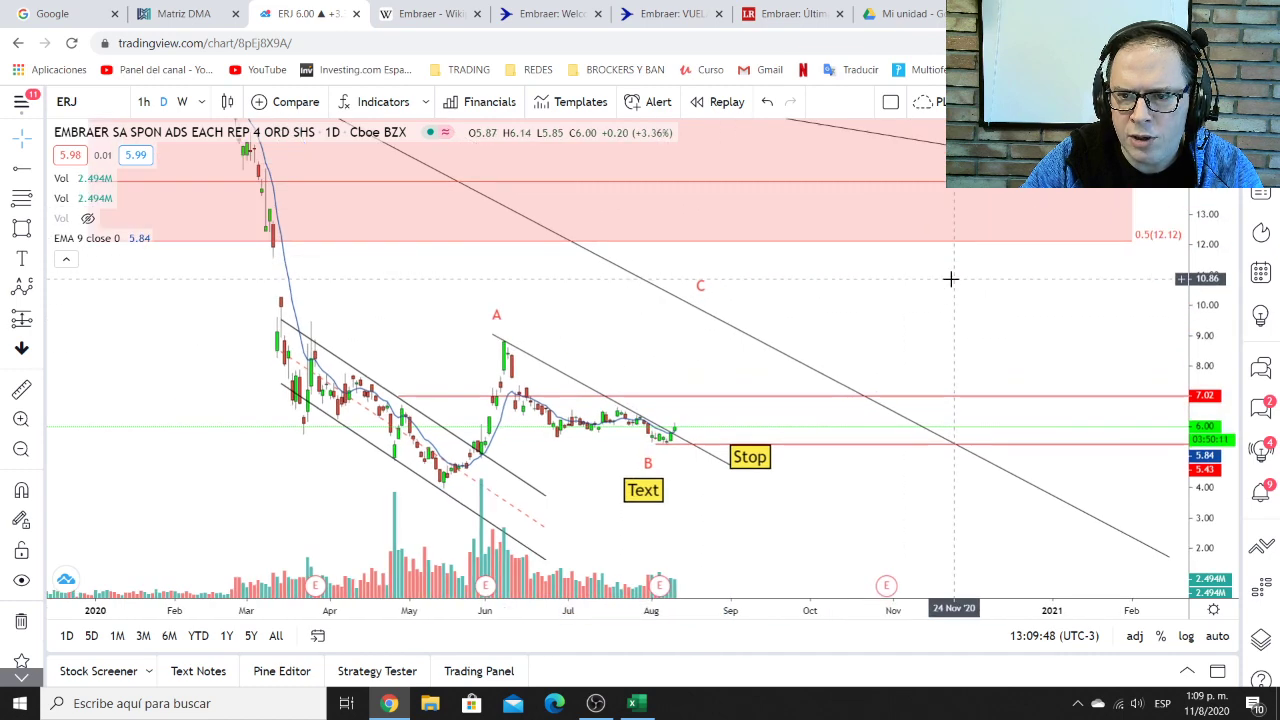
click(42, 296)
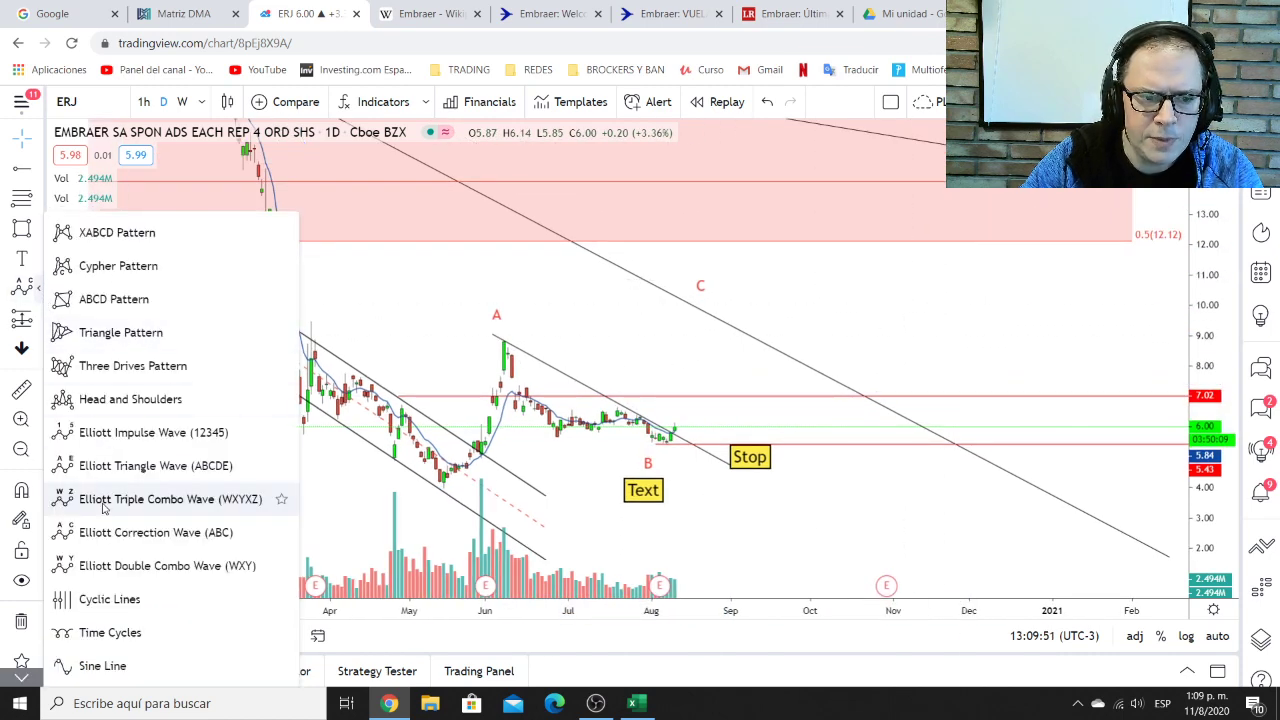
click(118, 446)
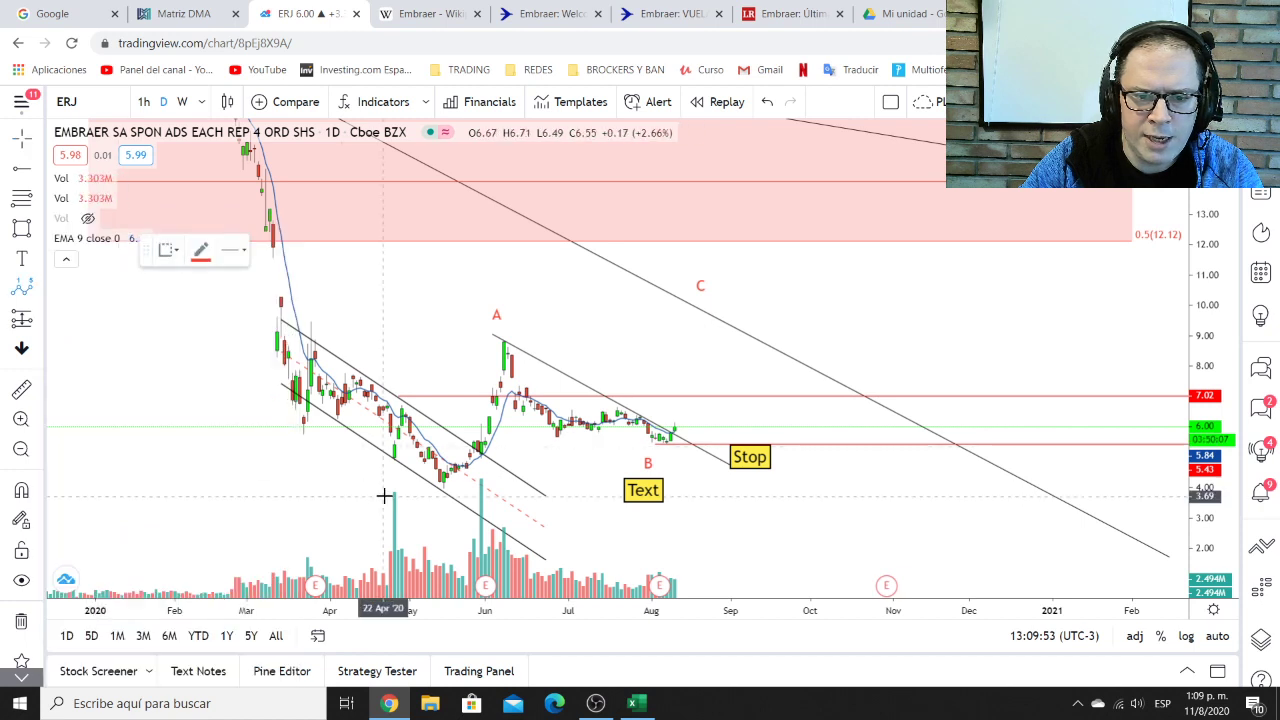
click(424, 498)
click(481, 347)
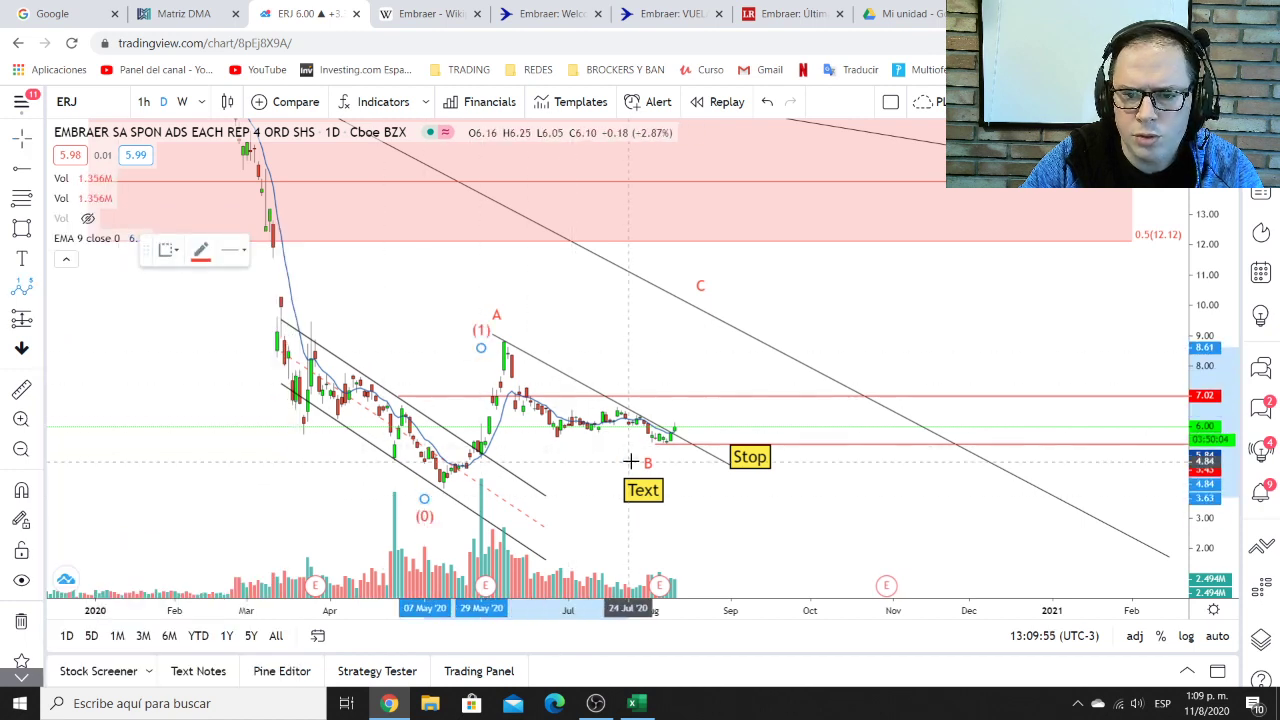
click(628, 462)
click(685, 285)
click(810, 331)
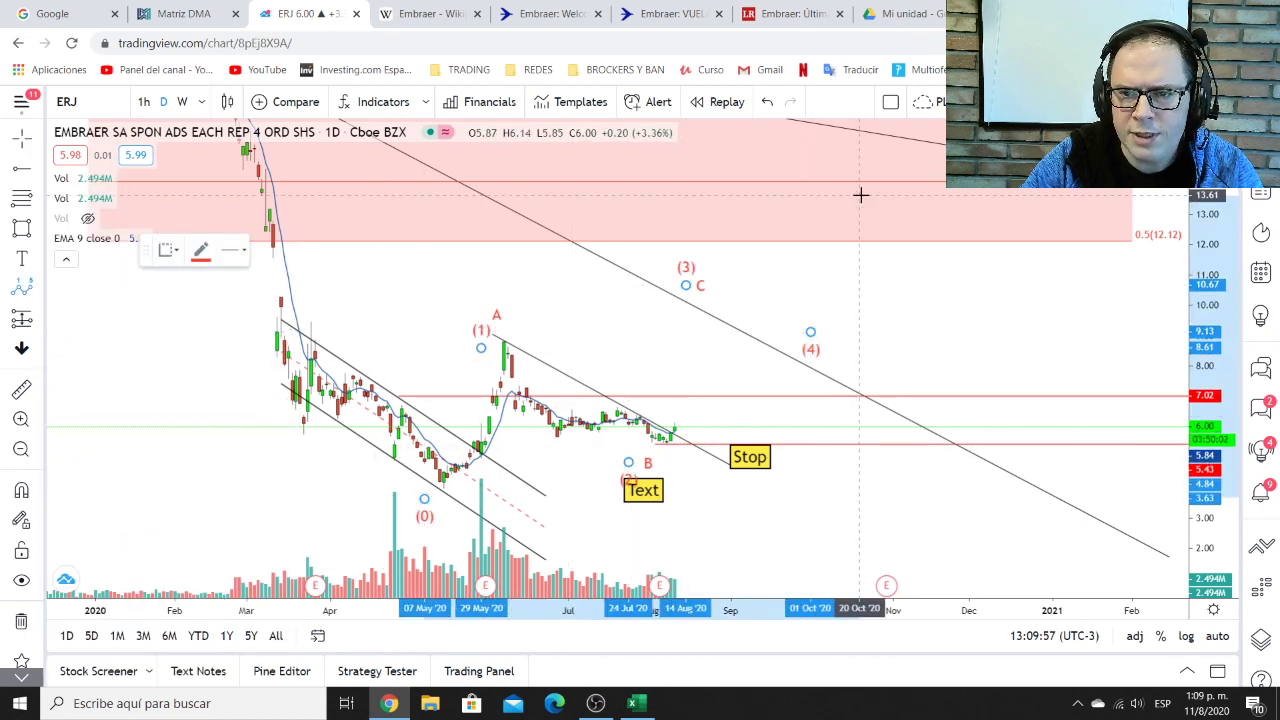
click(859, 195)
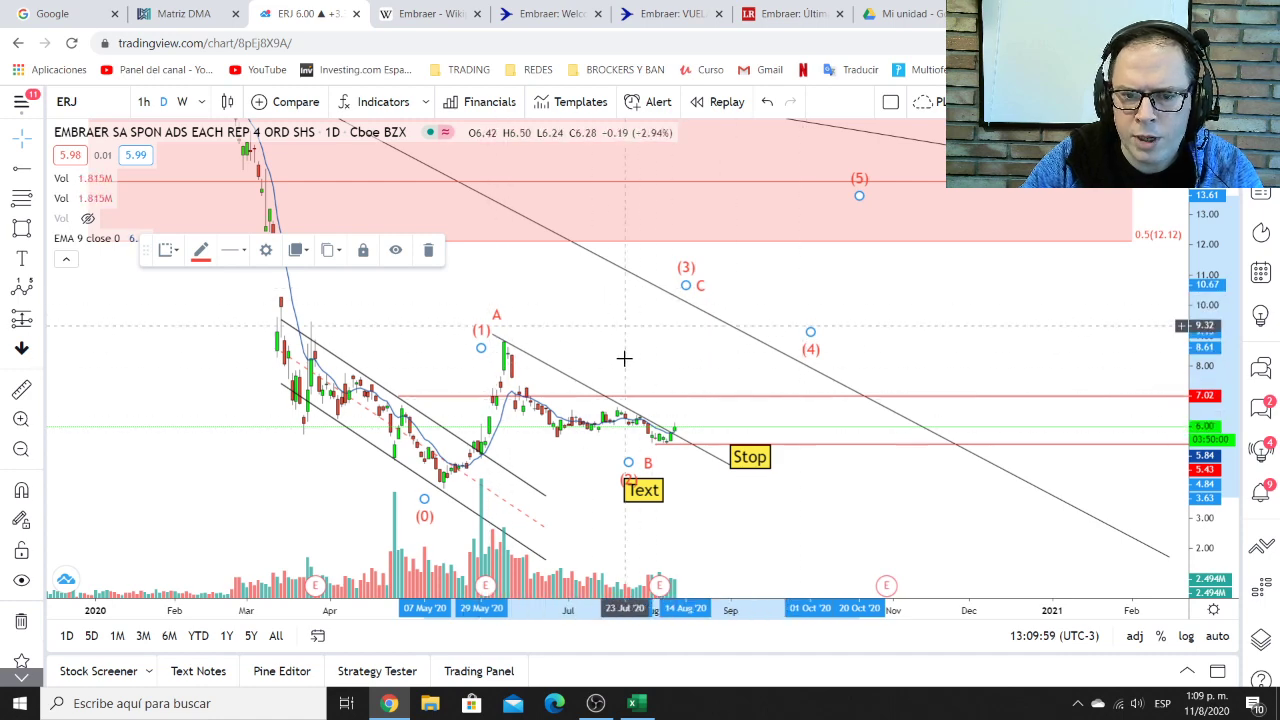
drag(691, 363, 686, 334)
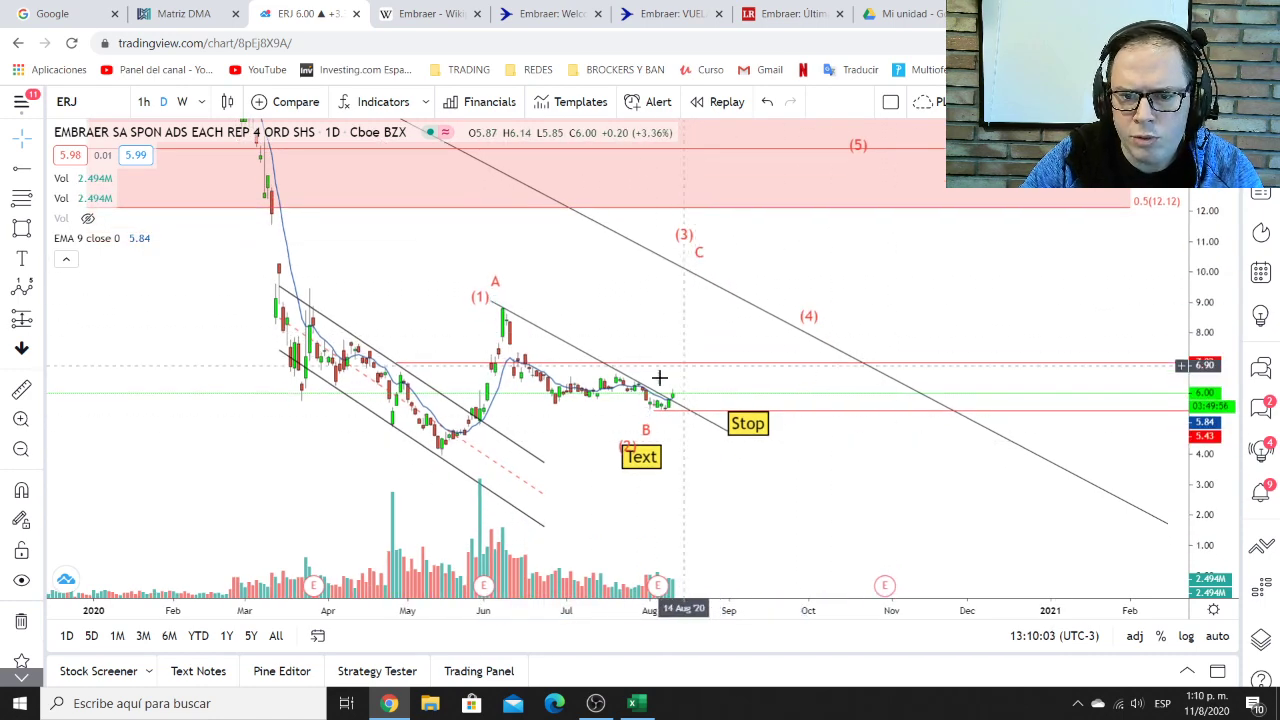
click(36, 203)
click(28, 205)
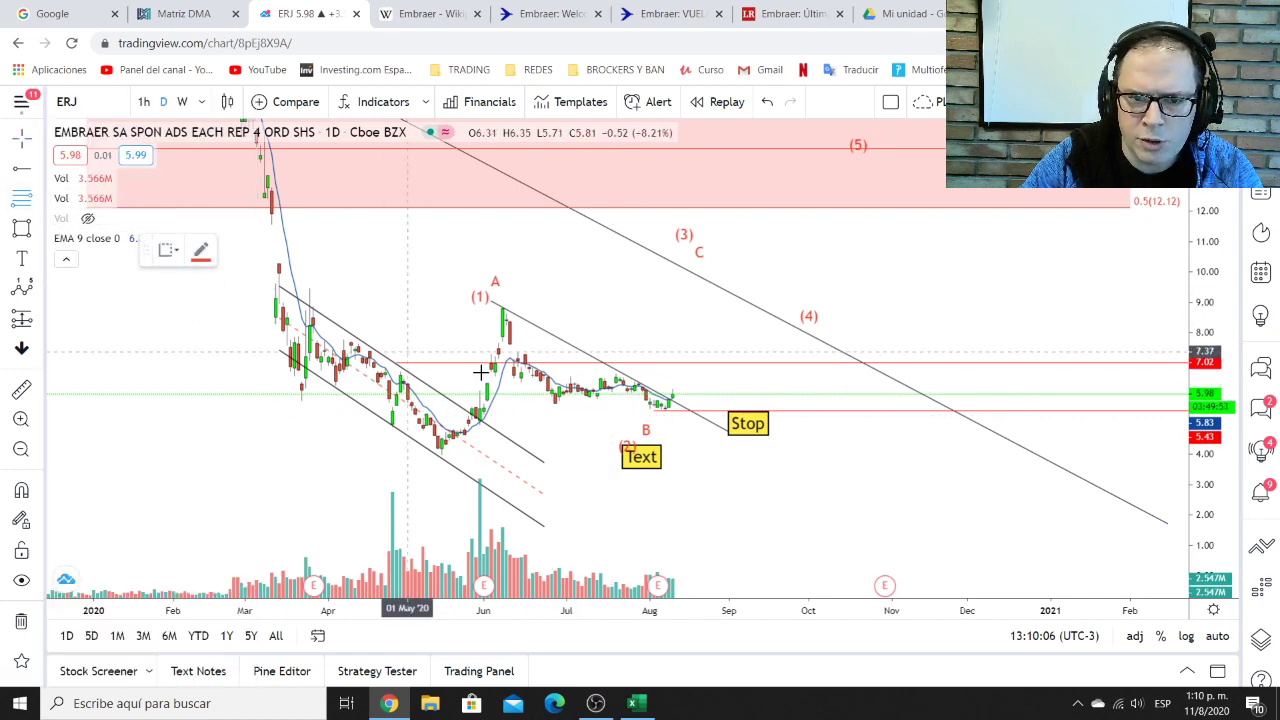
click(437, 457)
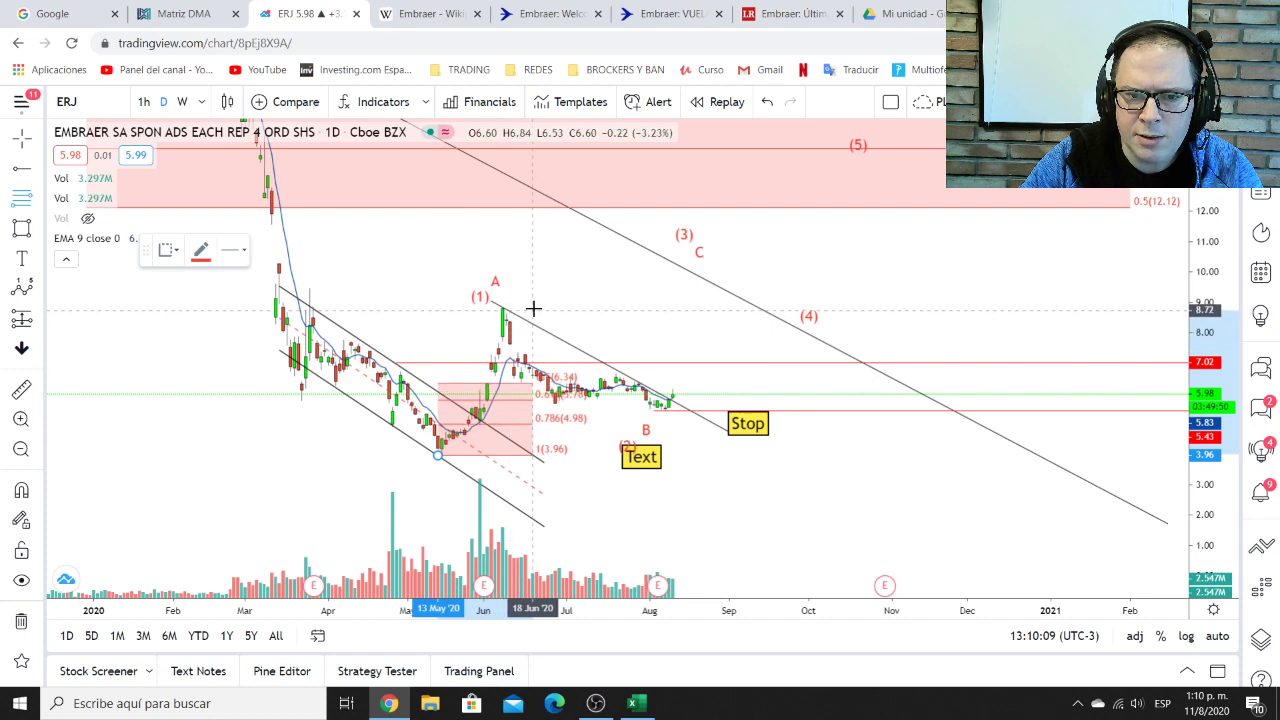
click(559, 312)
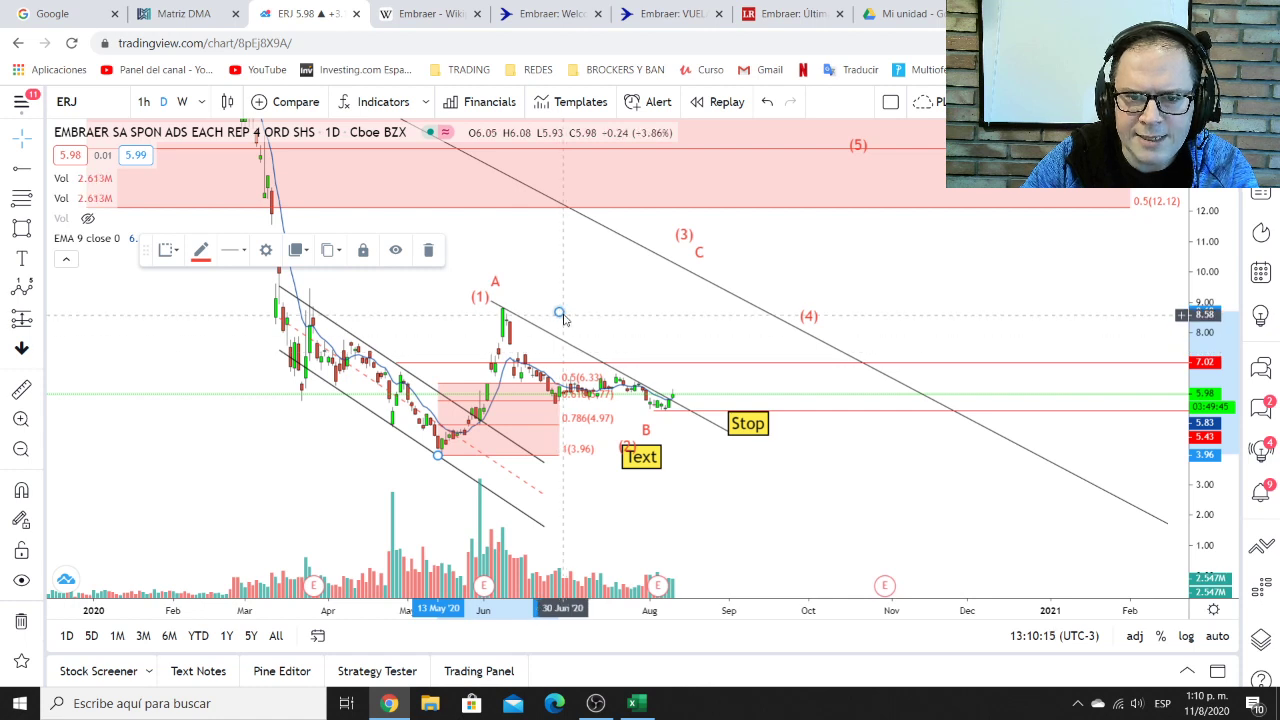
key(Delete)
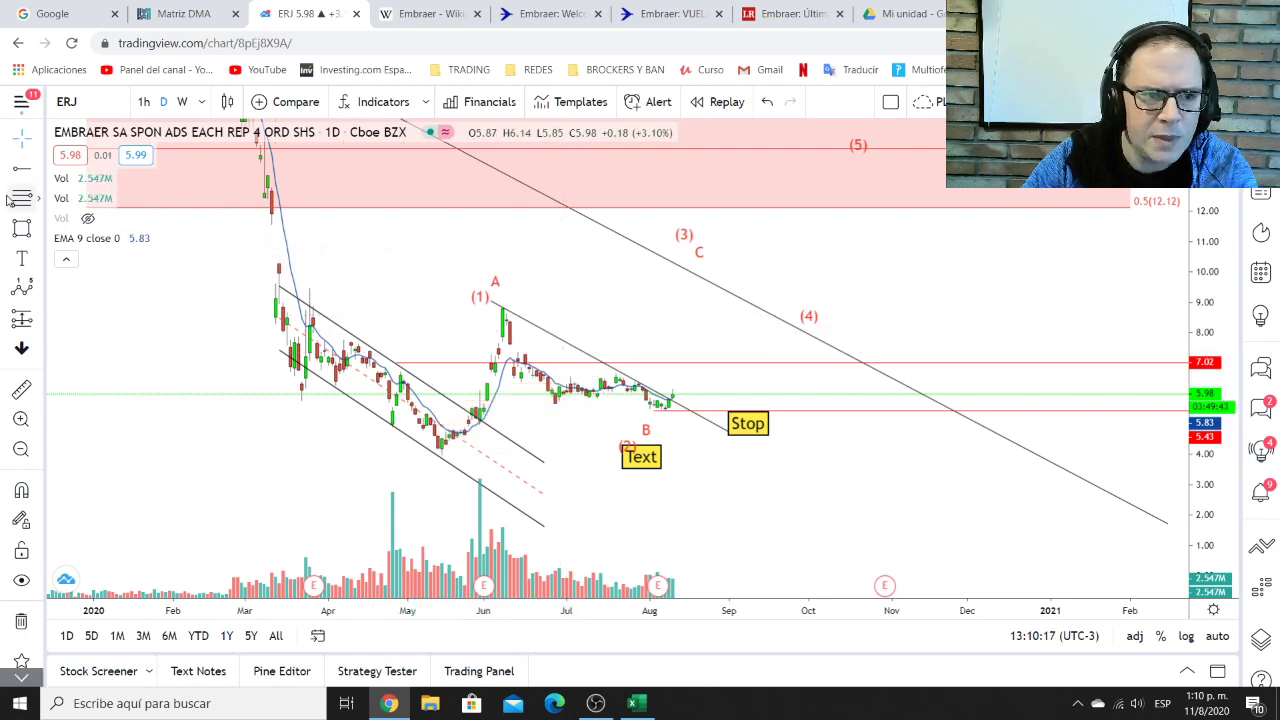
Draw a Trend-Based Fib Extension from the May low at about 3.99 to the June high at 8.91 and back to 5.47
click(38, 204)
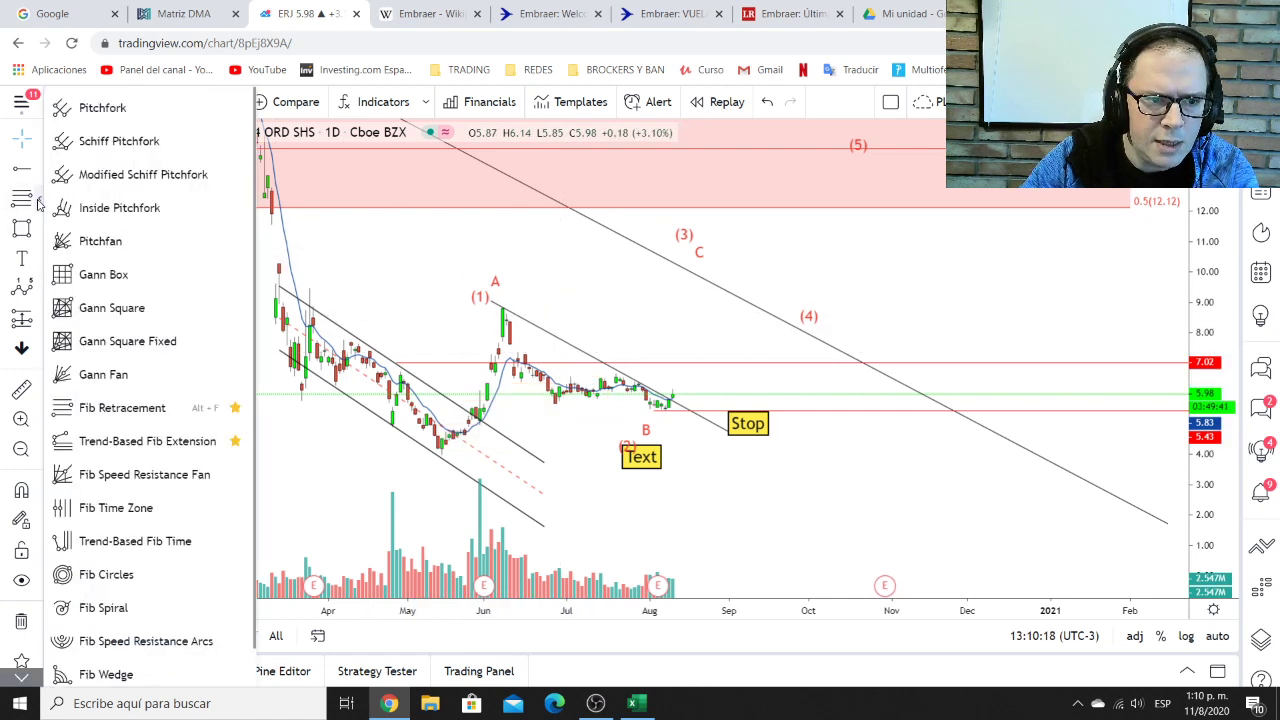
click(118, 441)
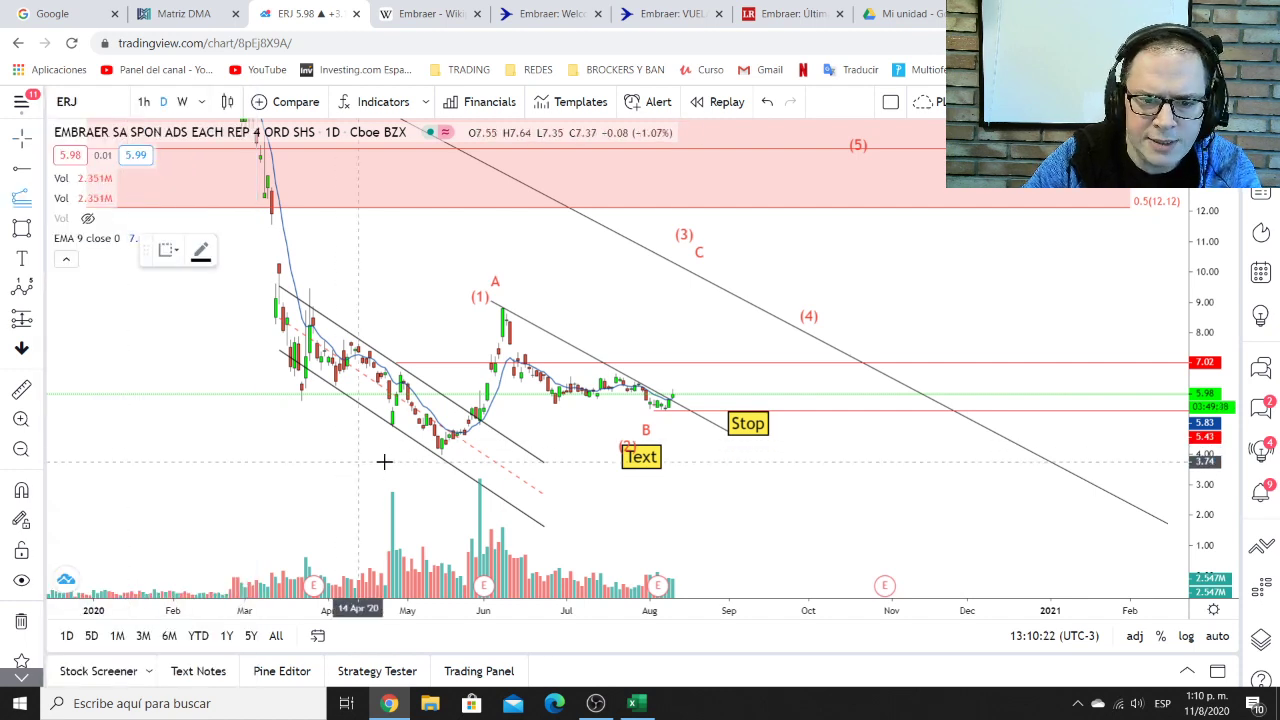
click(437, 459)
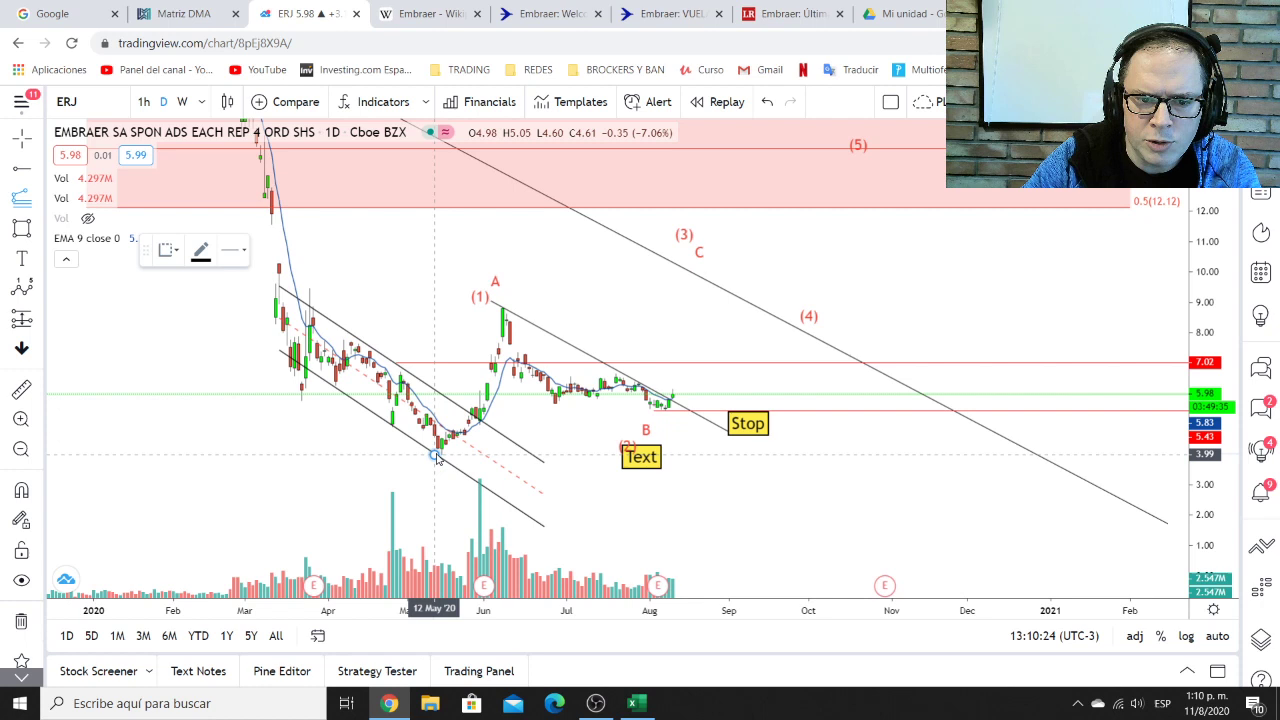
click(502, 304)
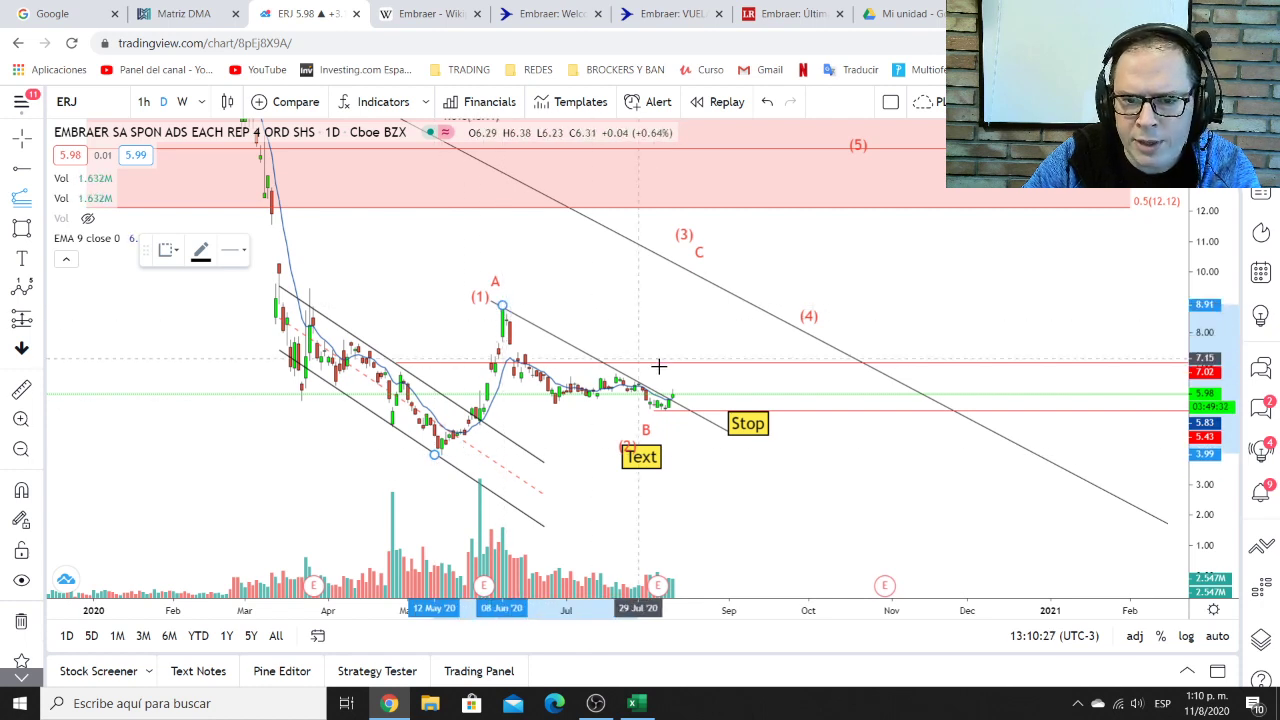
click(736, 407)
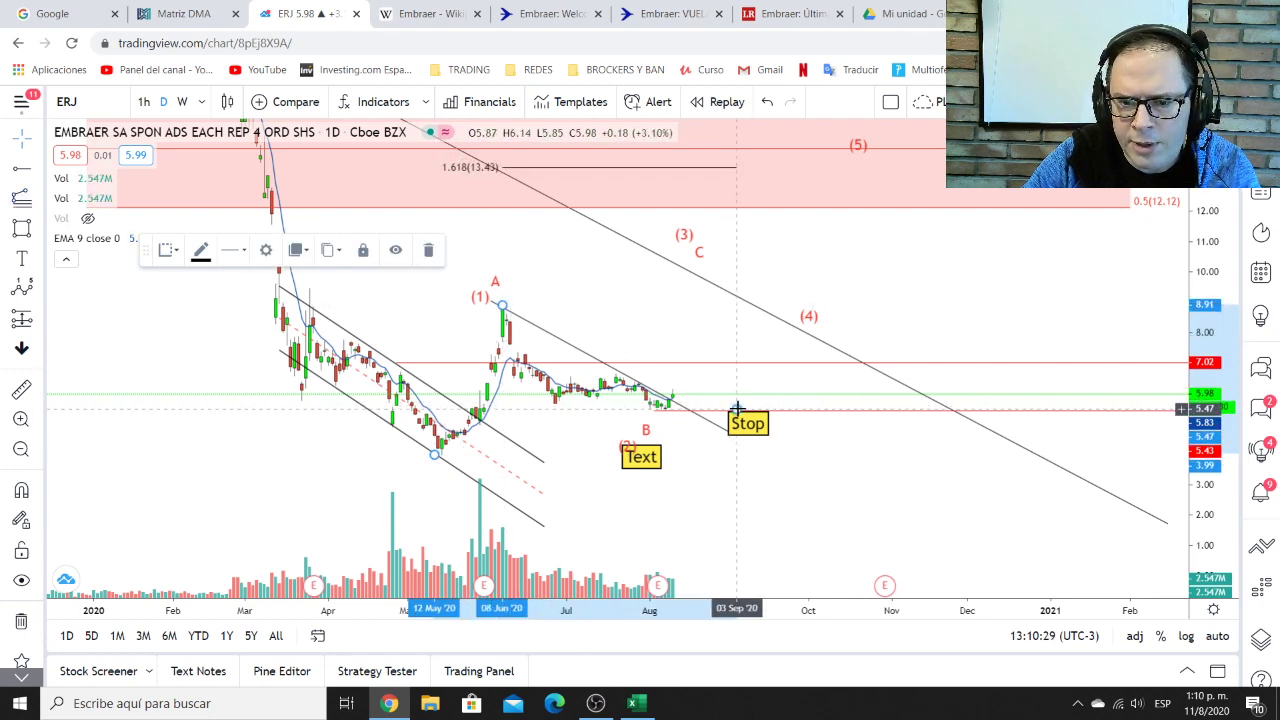
Hide the Fib extension's 1.618 level and show its 0.618, 0.786 and 1 levels instead
double_click(736, 410)
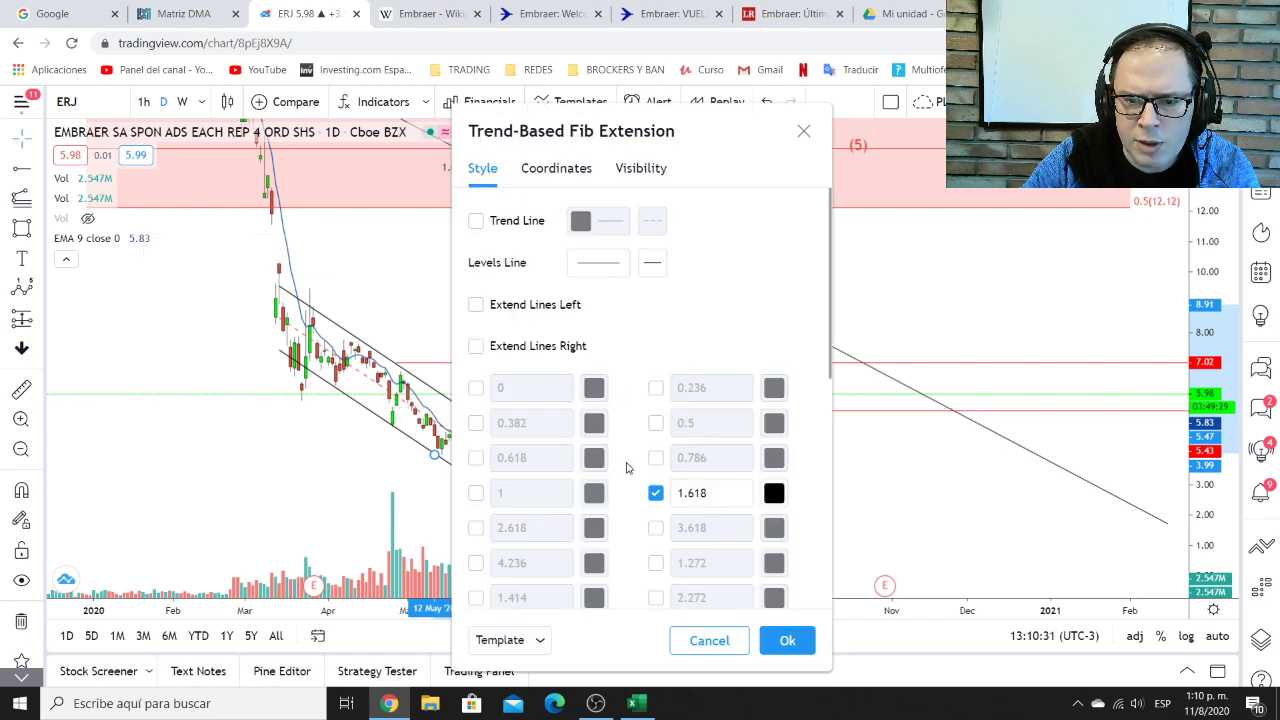
click(655, 493)
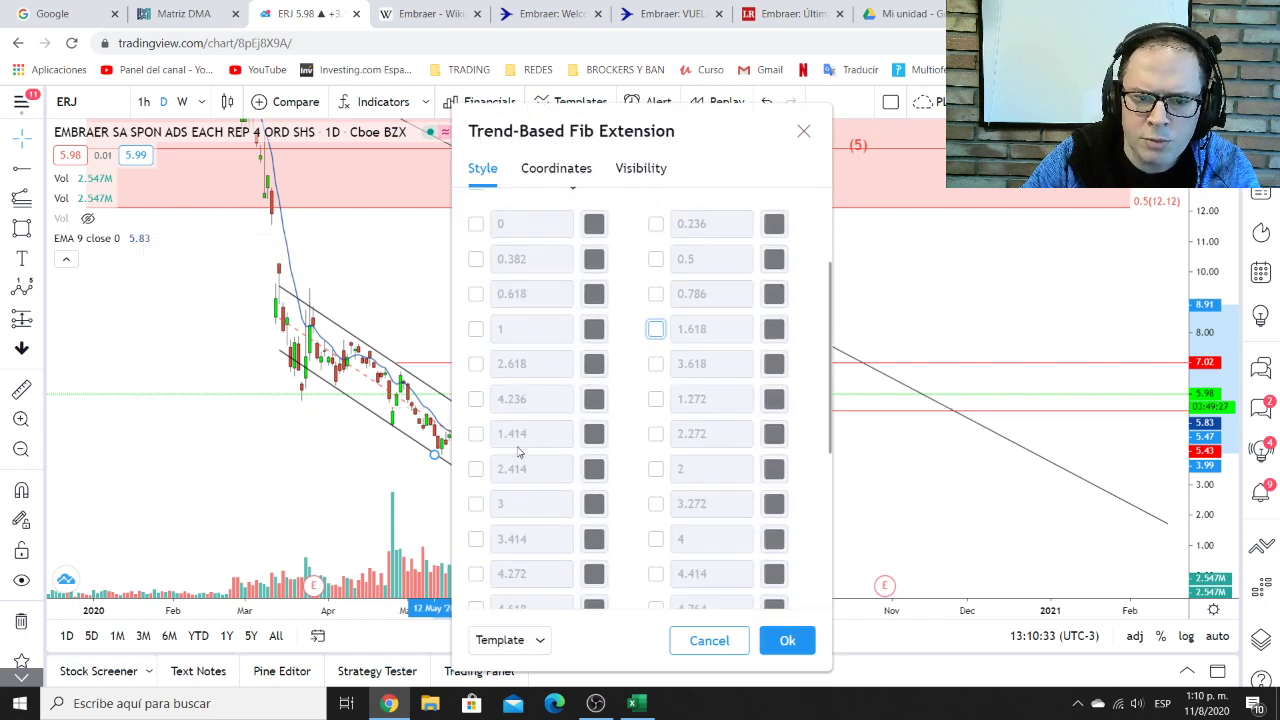
scroll(517, 449, down, 2)
click(476, 327)
click(476, 291)
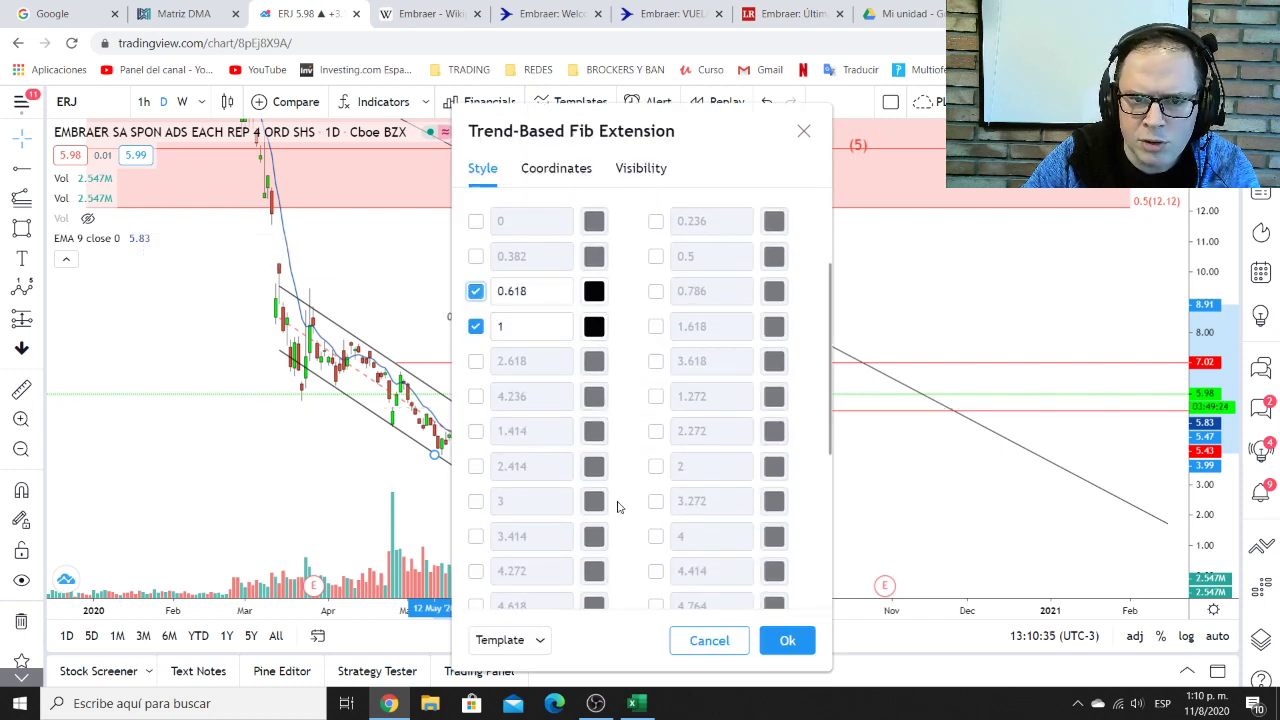
scroll(550, 467, up, 1)
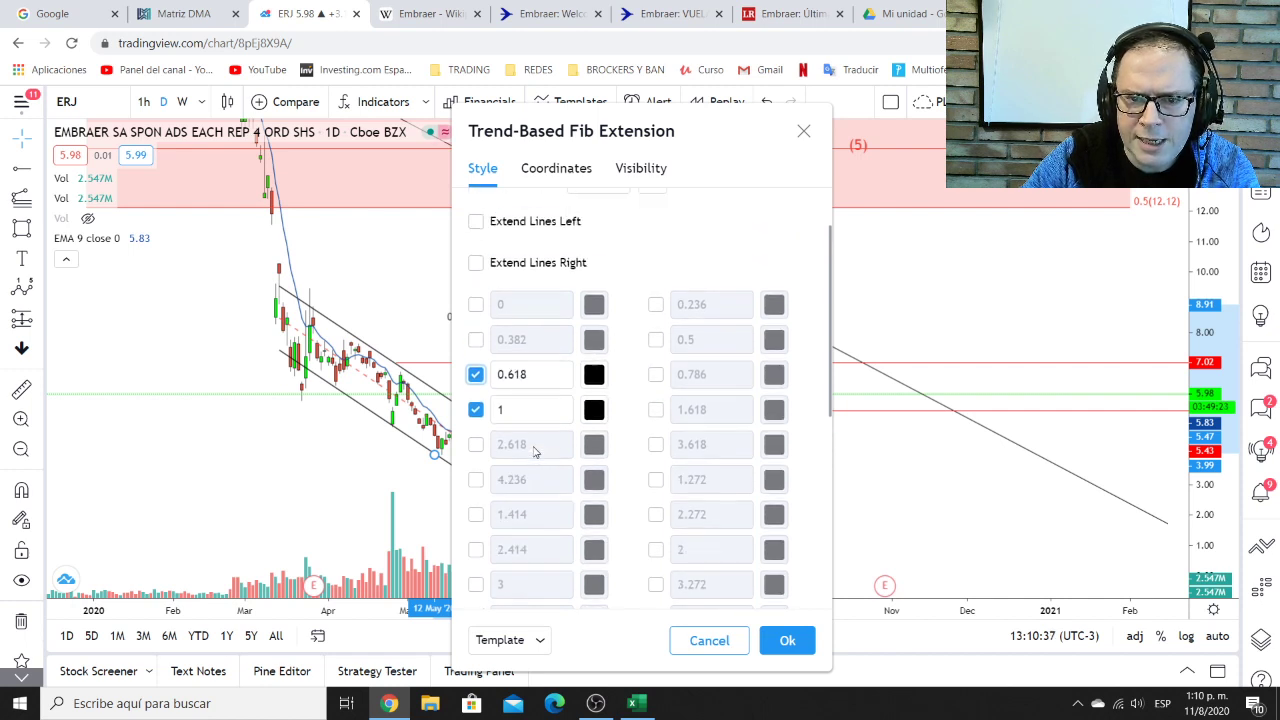
click(656, 375)
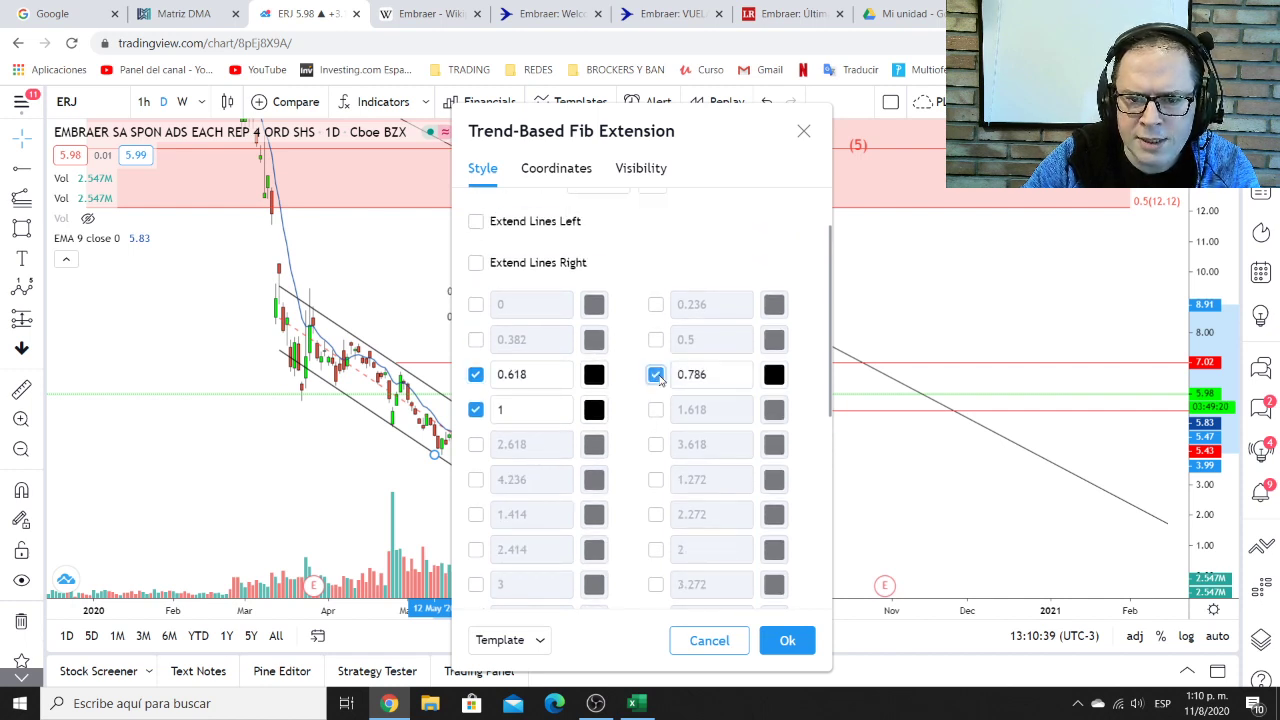
click(787, 640)
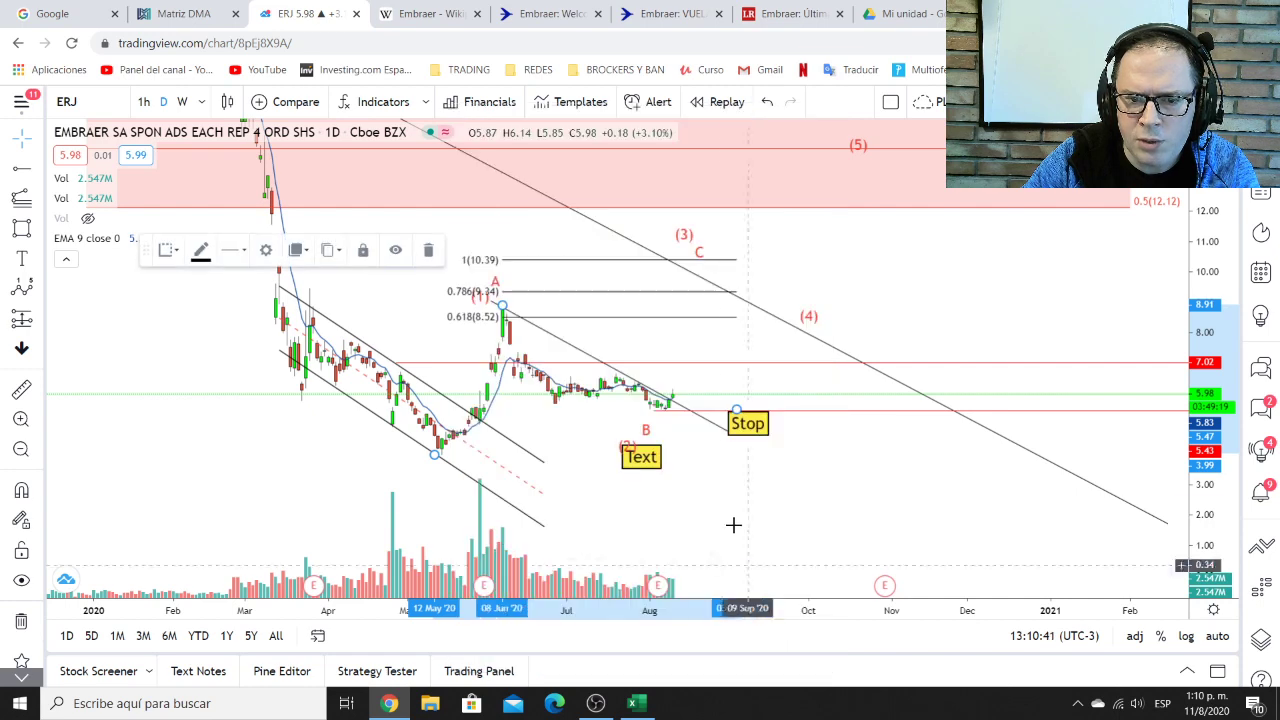
Draw a target rectangle between the 0.618 and 1 extension levels, from about 8.54 to 10.38, spanning 12 August to 4 September
drag(723, 497, 708, 499)
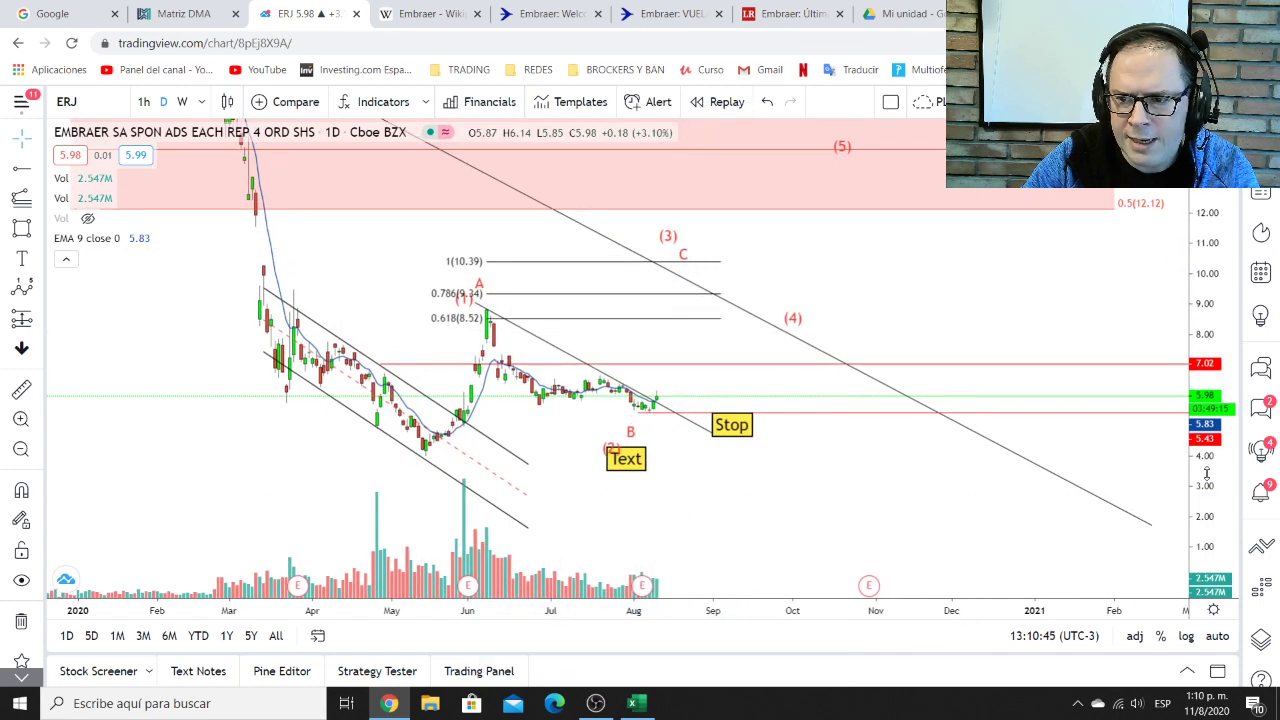
drag(1206, 475, 1206, 448)
drag(1021, 509, 1018, 513)
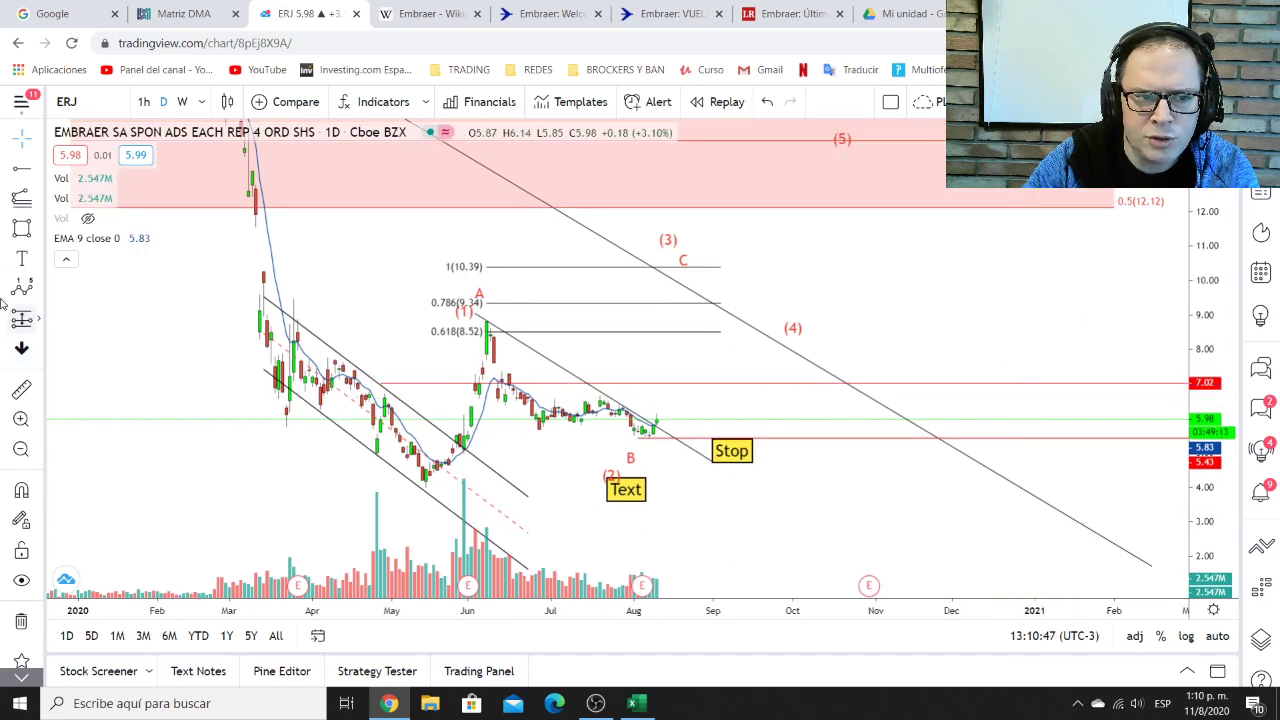
click(22, 230)
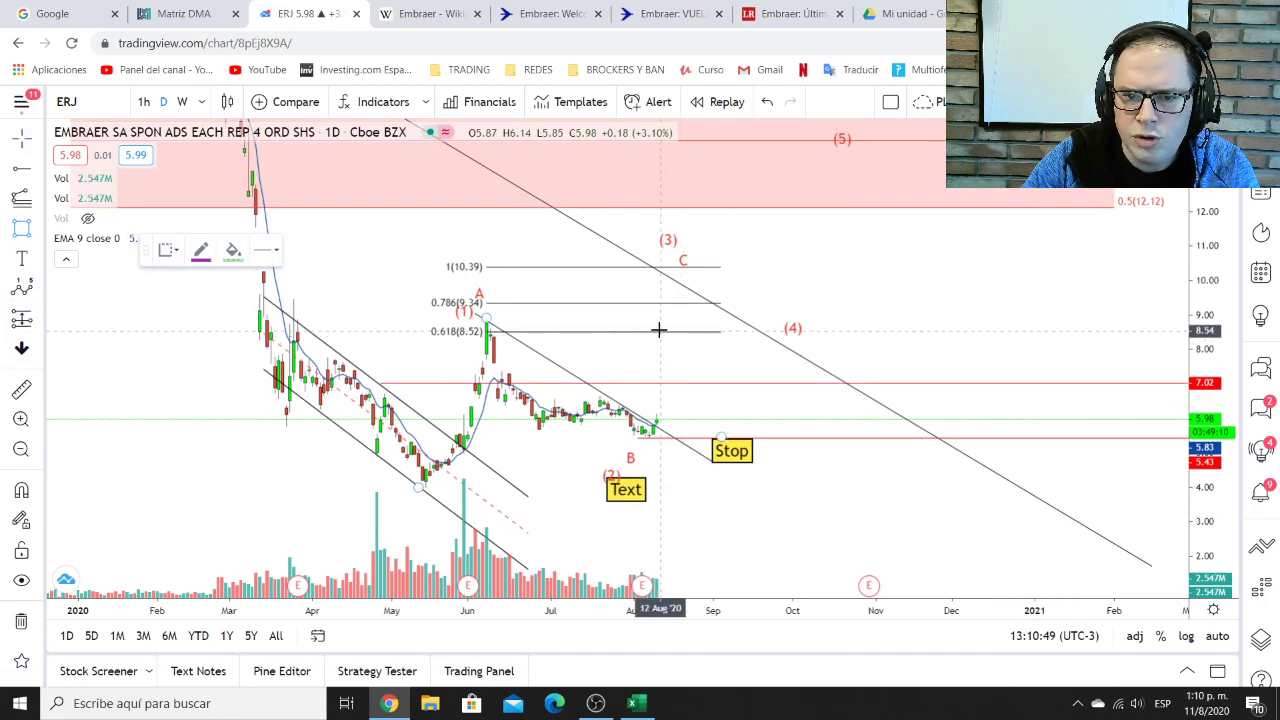
drag(660, 330, 724, 267)
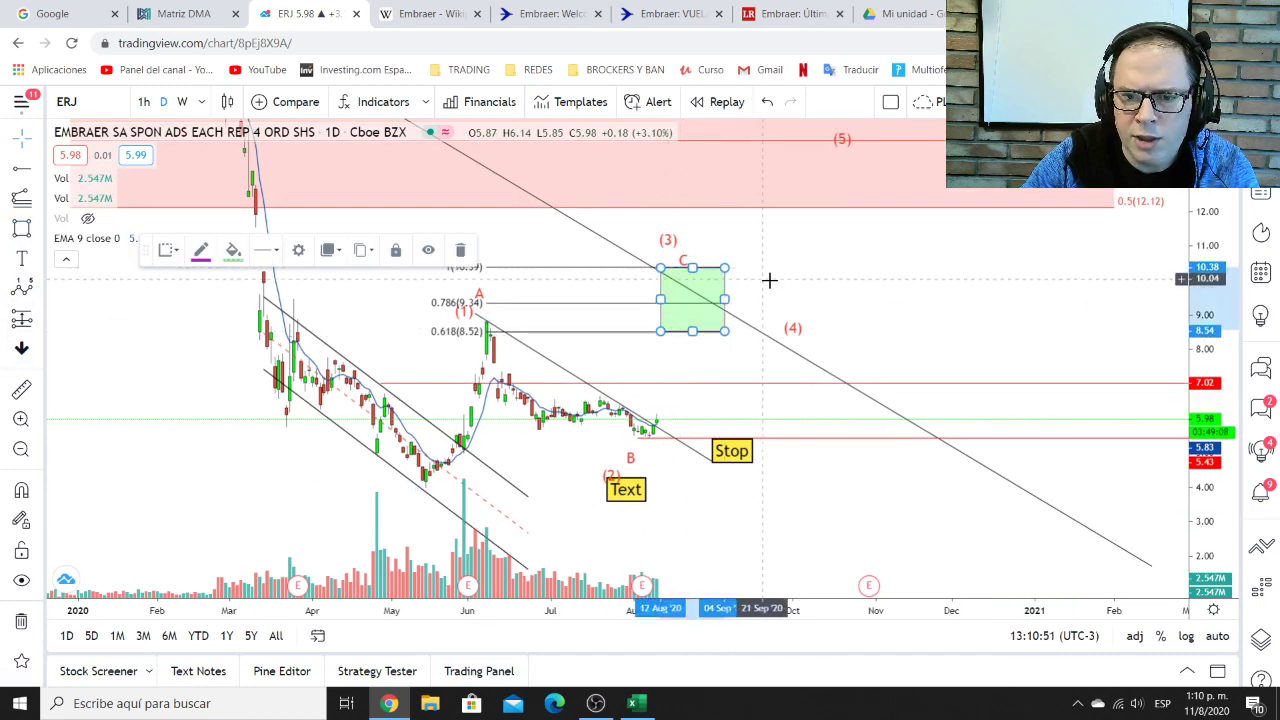
click(809, 283)
Place a Long Position projection on the 11 August candle with its entry at about 6.06
drag(843, 485, 857, 479)
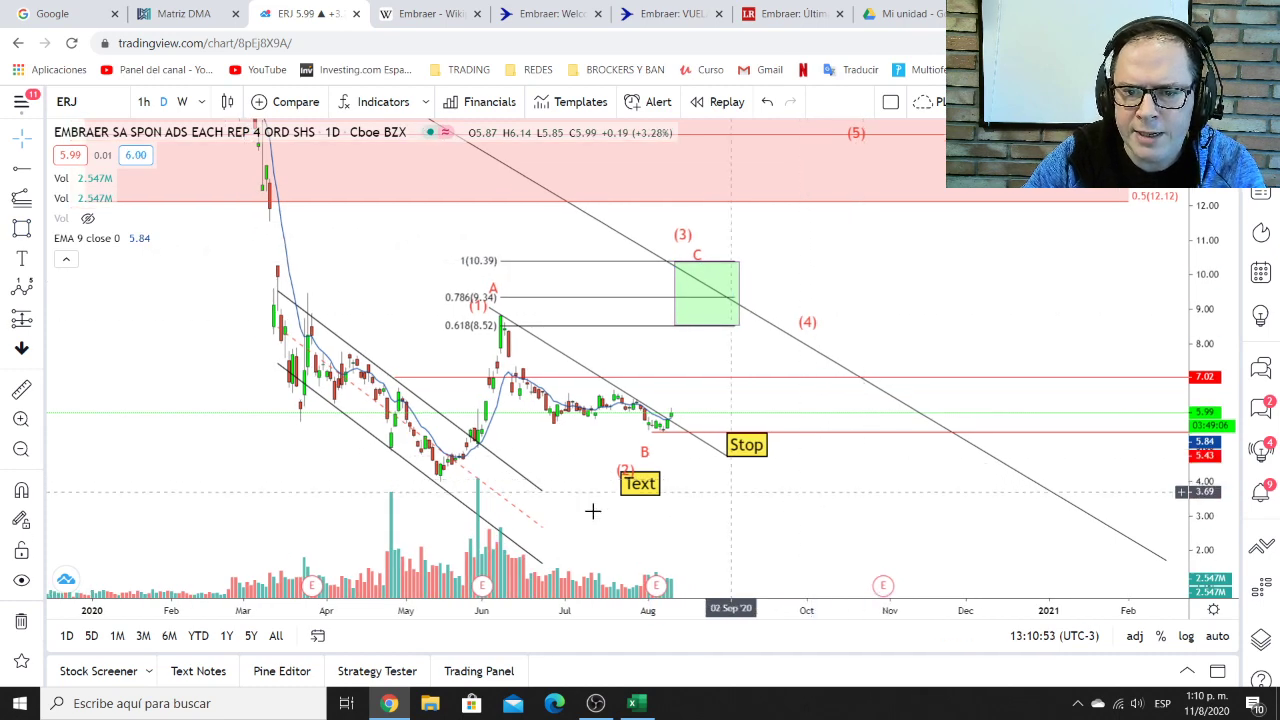
drag(1205, 516, 1205, 473)
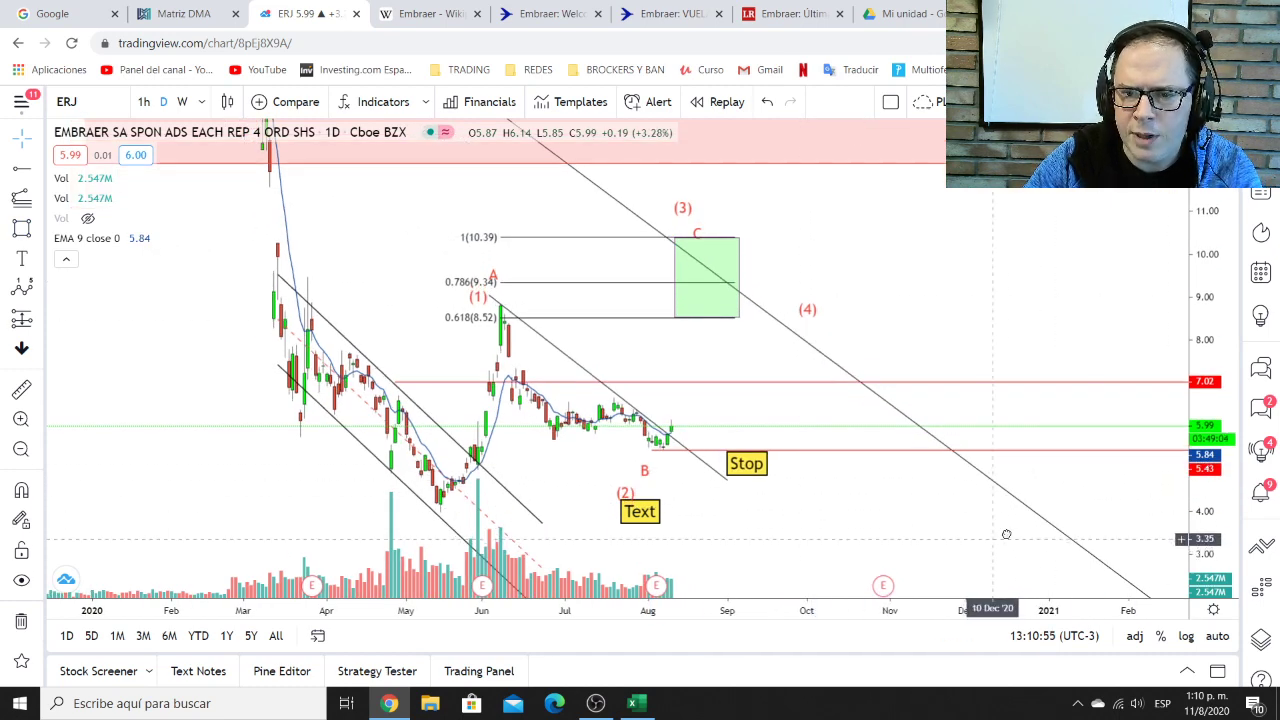
drag(1006, 534, 1058, 525)
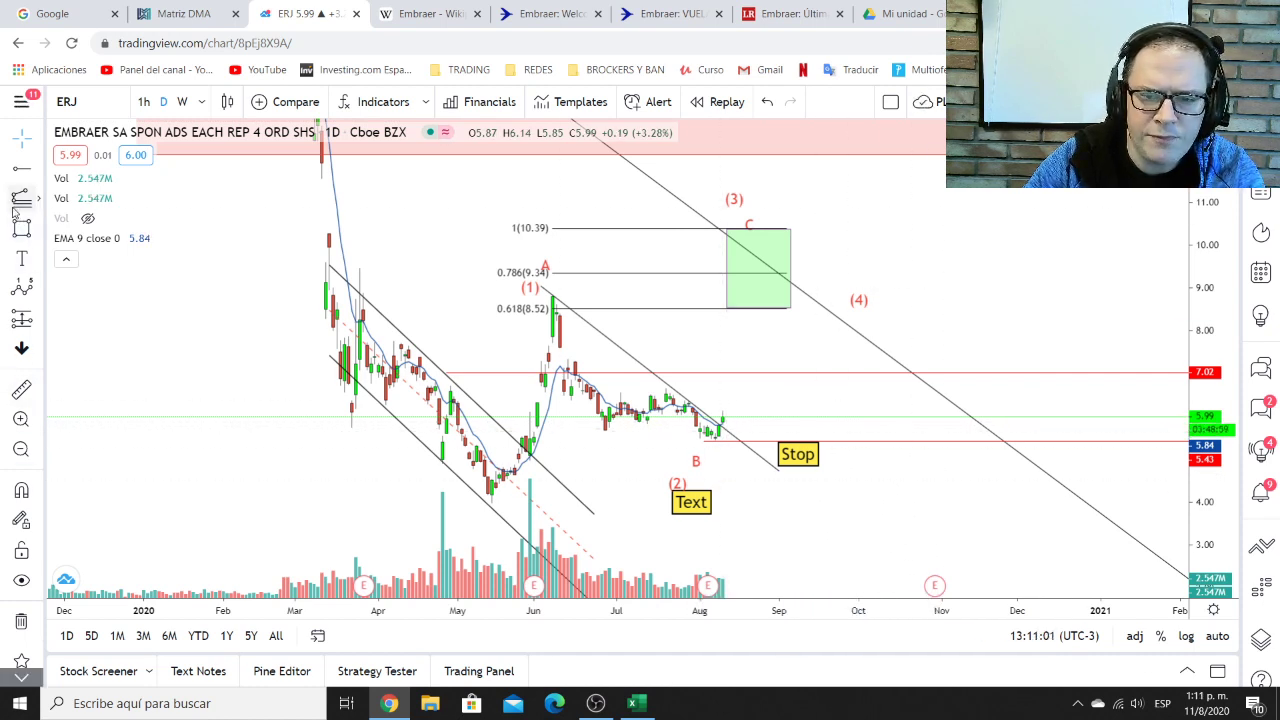
click(38, 318)
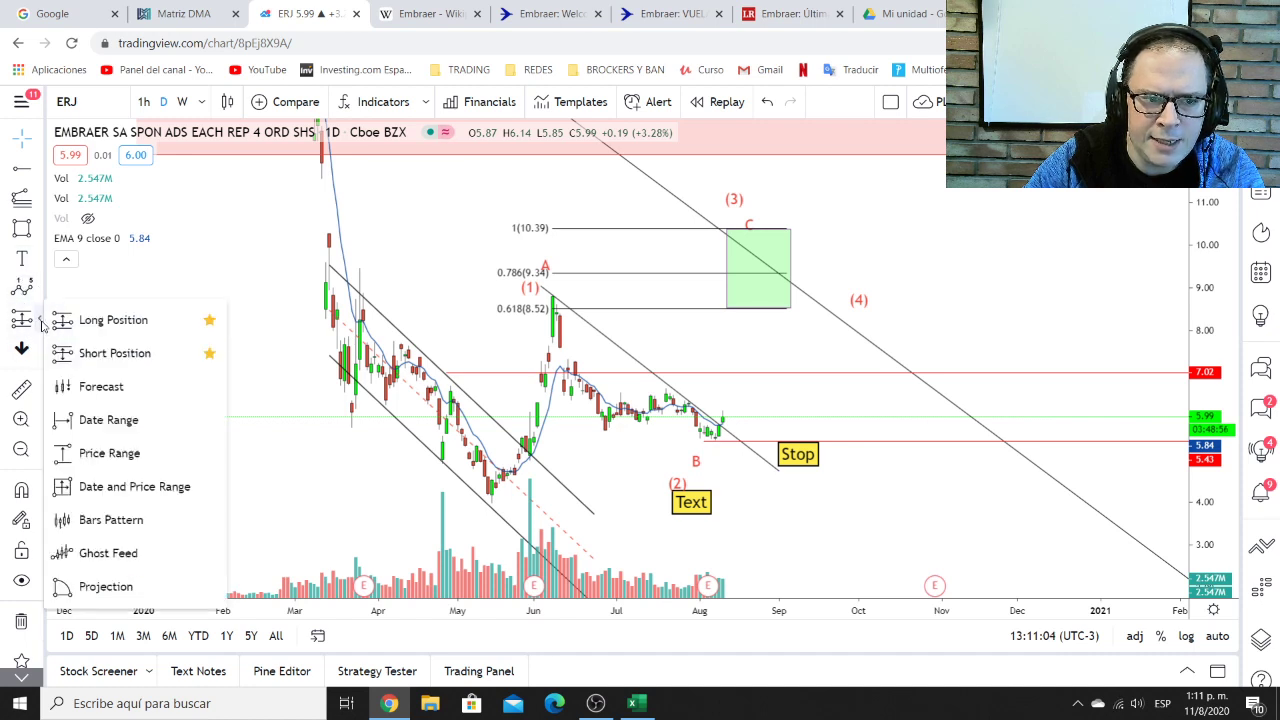
click(115, 322)
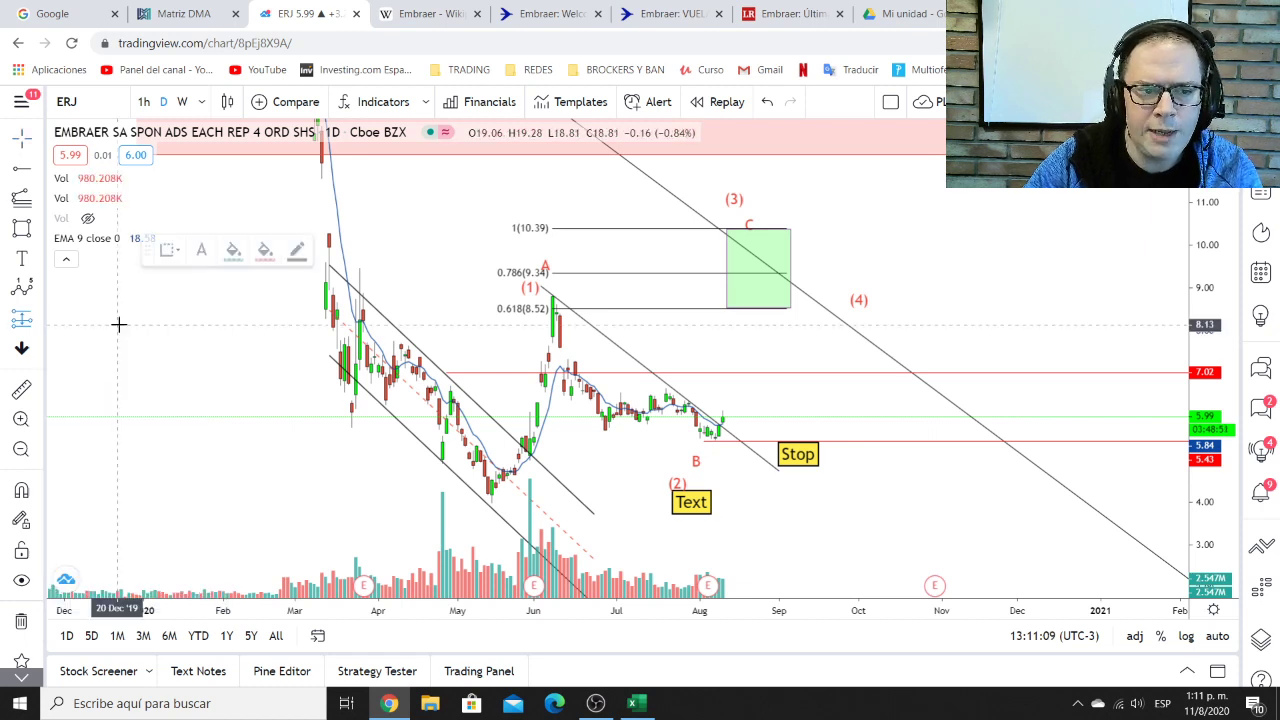
click(722, 415)
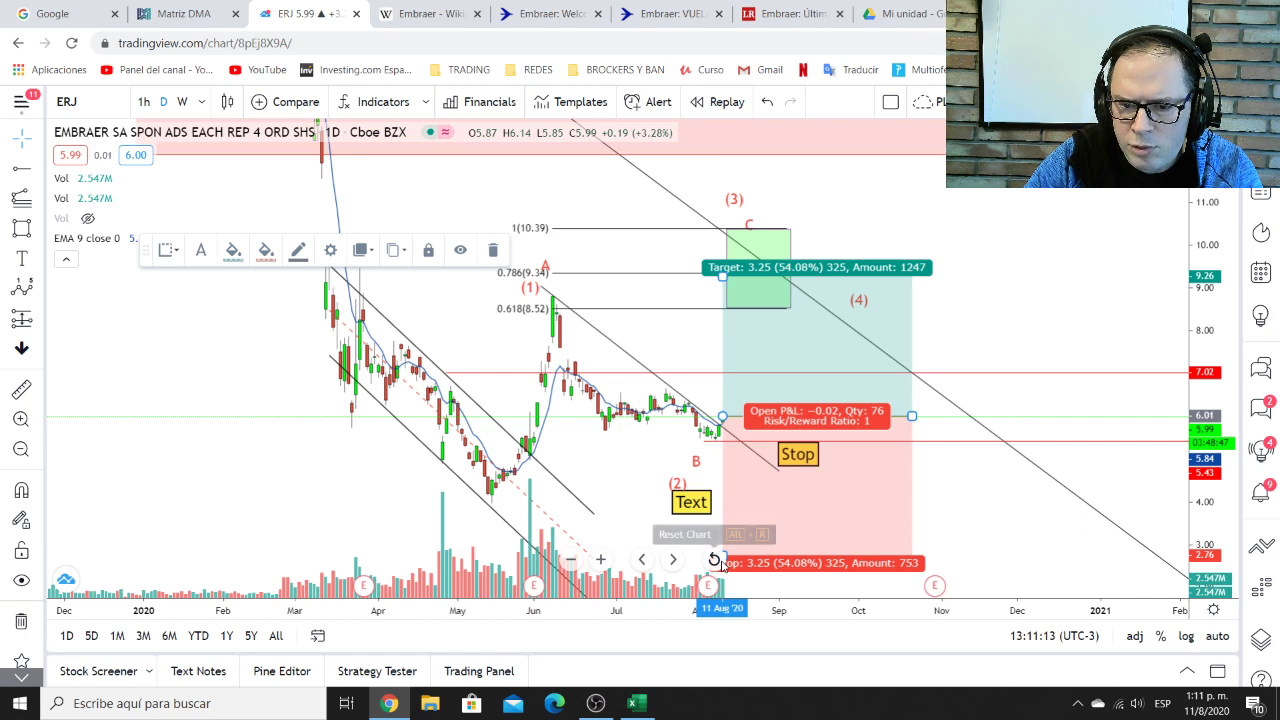
mouse_move(728, 567)
mouse_down()
mouse_move(720, 496)
mouse_move(714, 546)
mouse_move(727, 553)
mouse_up()
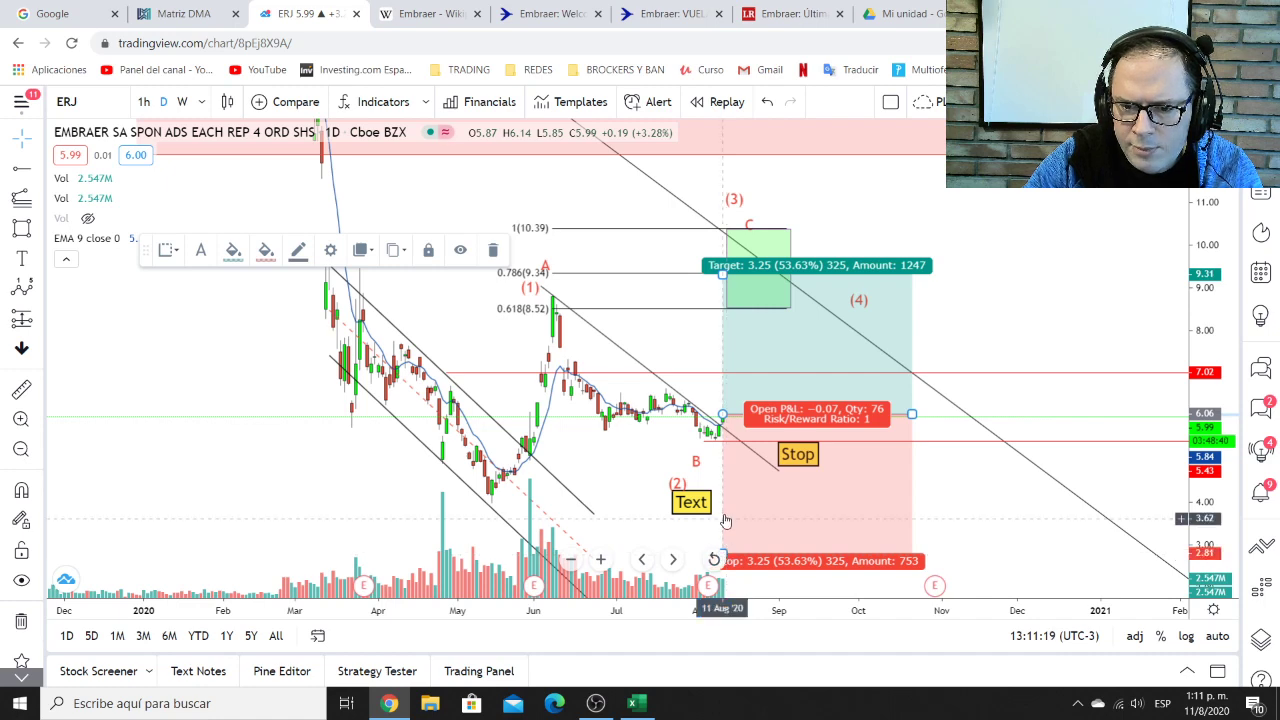
Raise the long position's stop to about 5.45, next to the red stop line
scroll(987, 517, down, 1)
scroll(987, 517, down, 1)
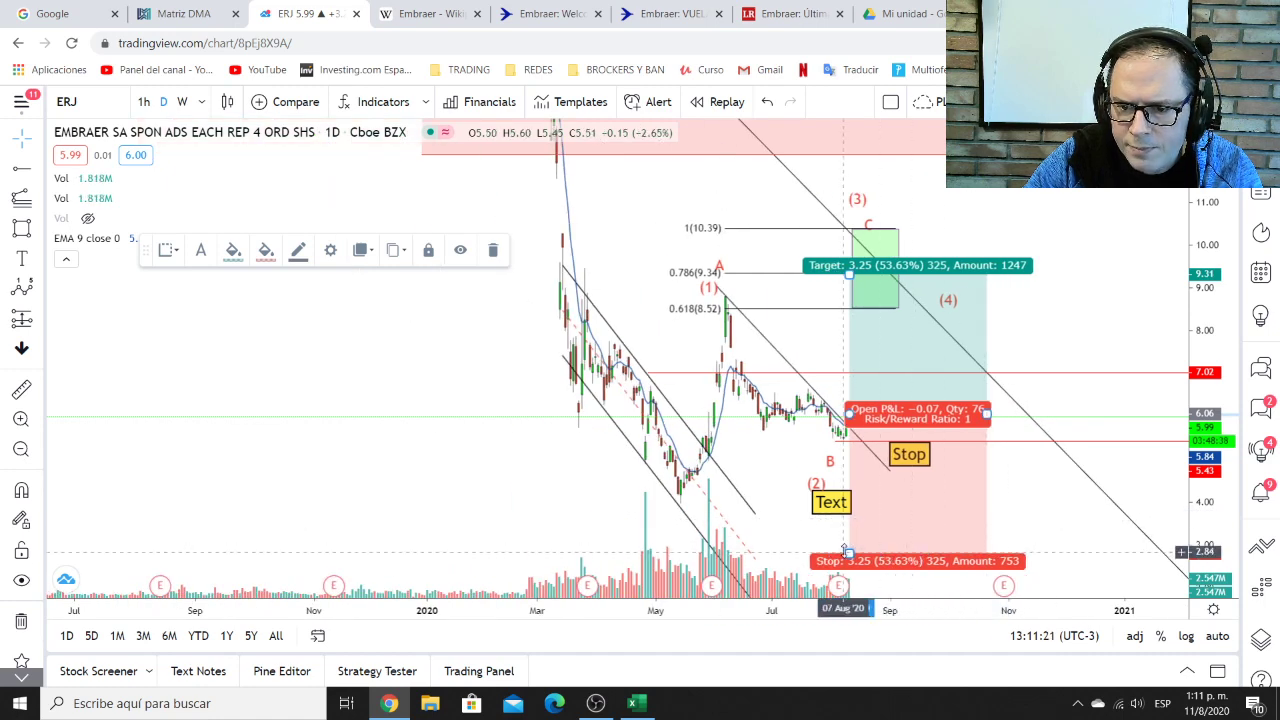
drag(849, 553, 849, 438)
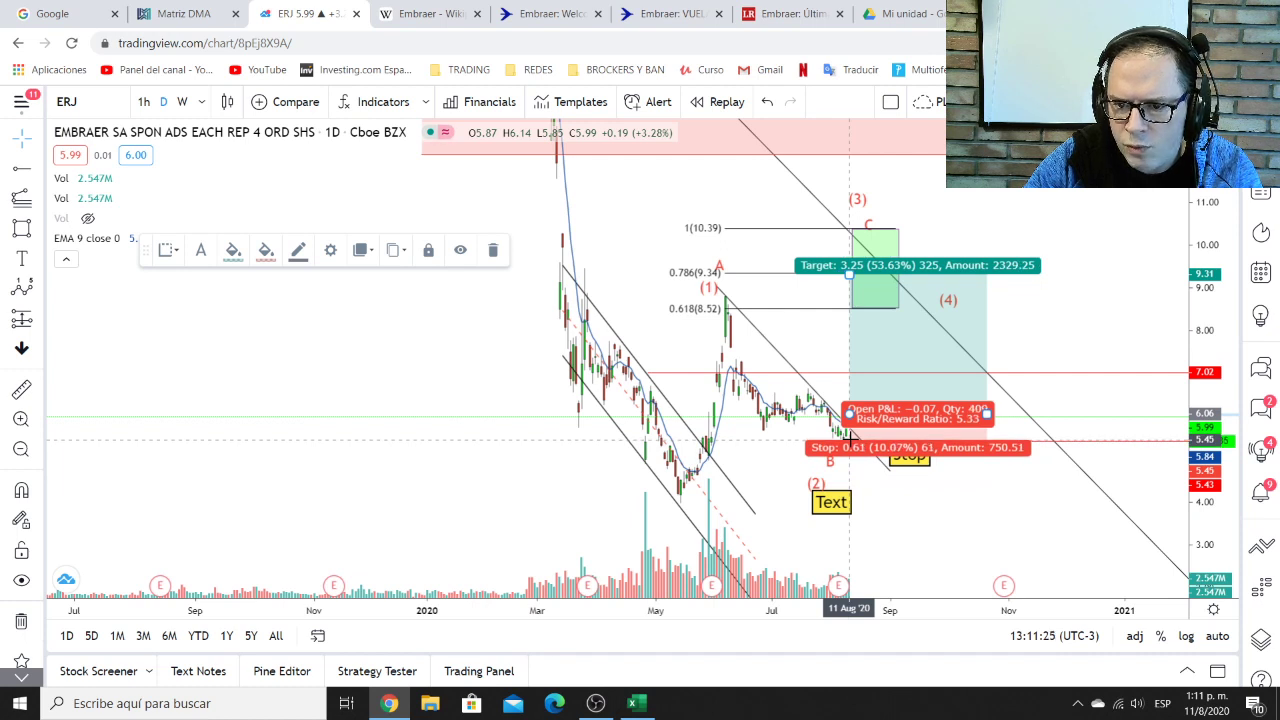
Lower the long position's target to about 8.48, next to the 0.618 extension level
click(952, 492)
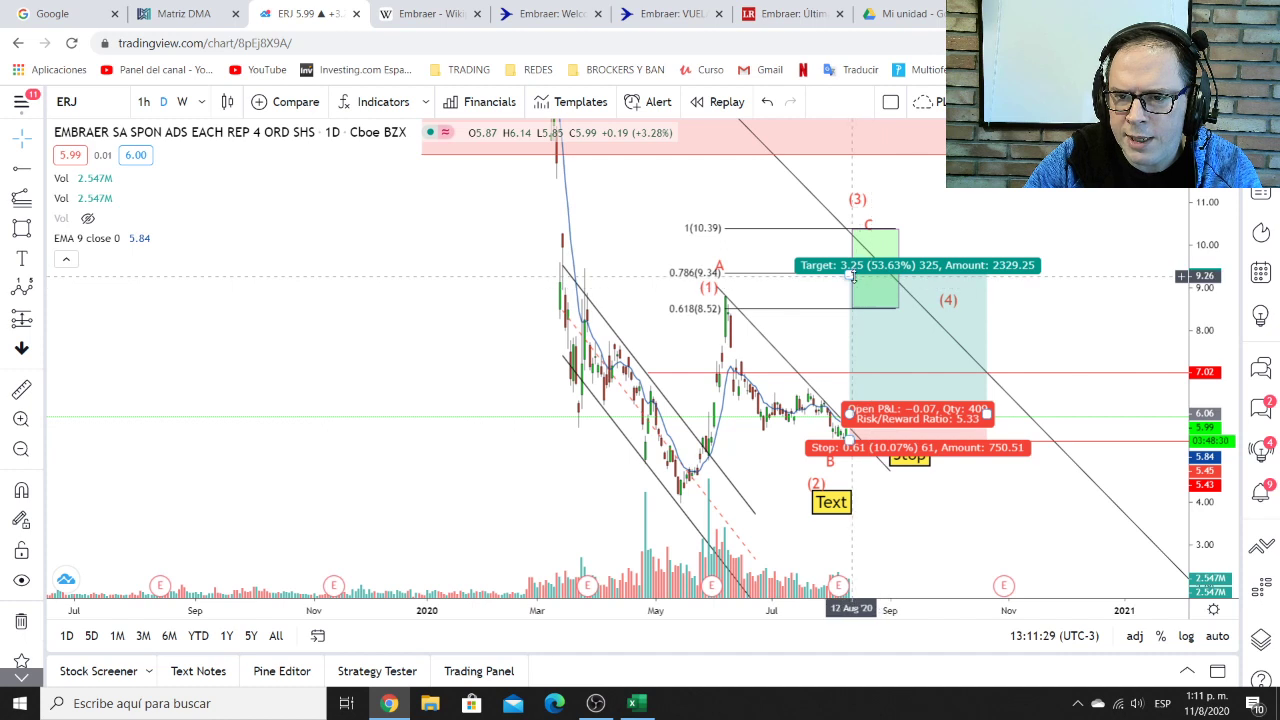
drag(852, 275, 851, 310)
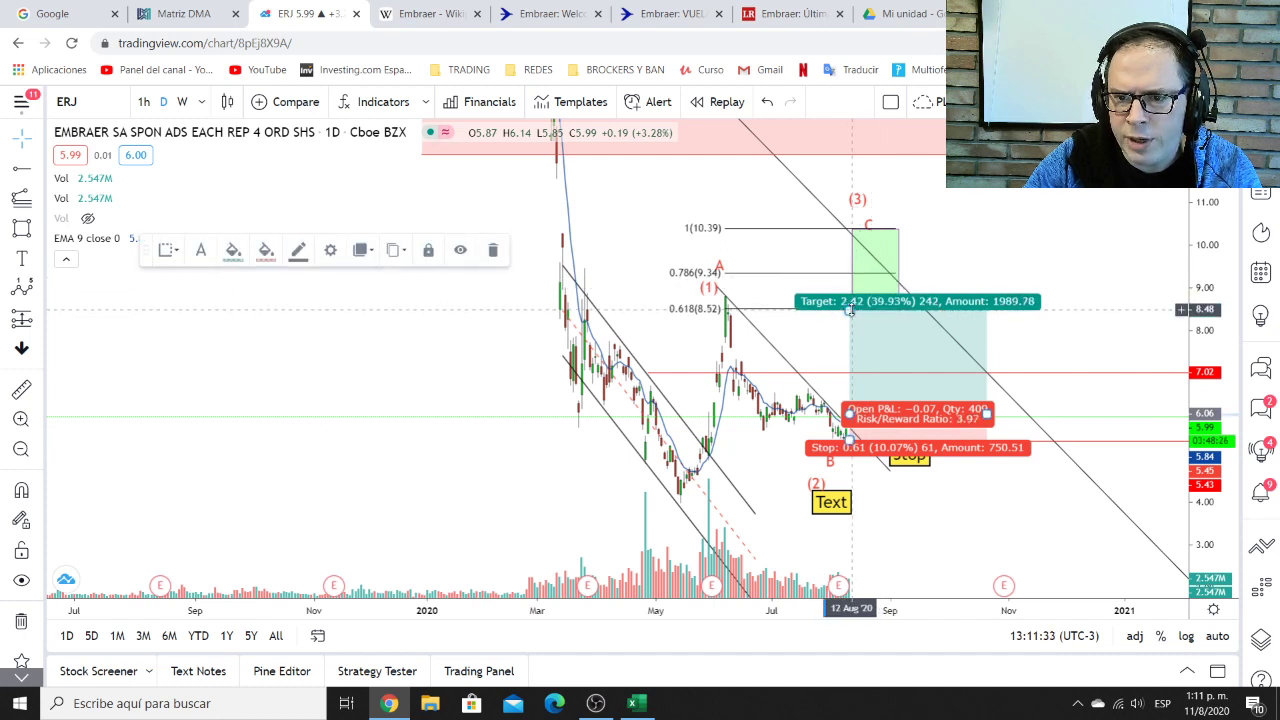
click(805, 330)
drag(1097, 296, 1003, 294)
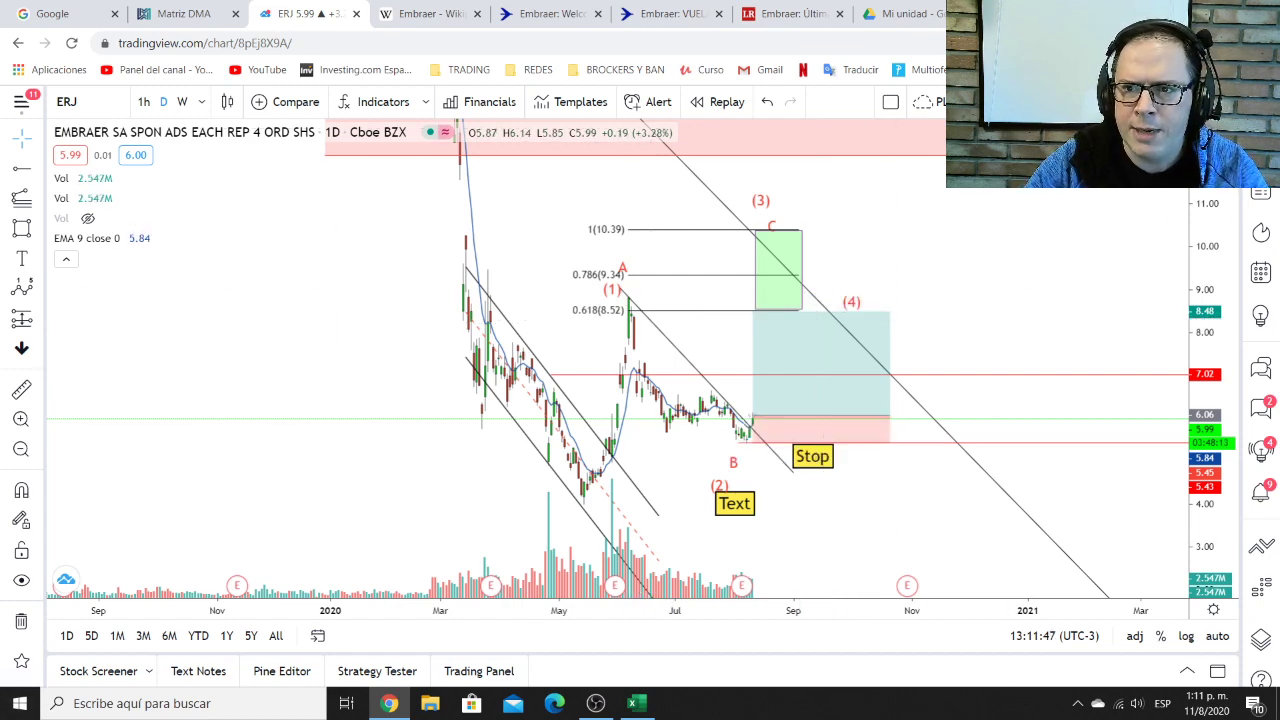
Switch to the Sistema Versa 1 spreadsheet and set the TGNO table's OBJETIVO price to 8,50
click(1040, 14)
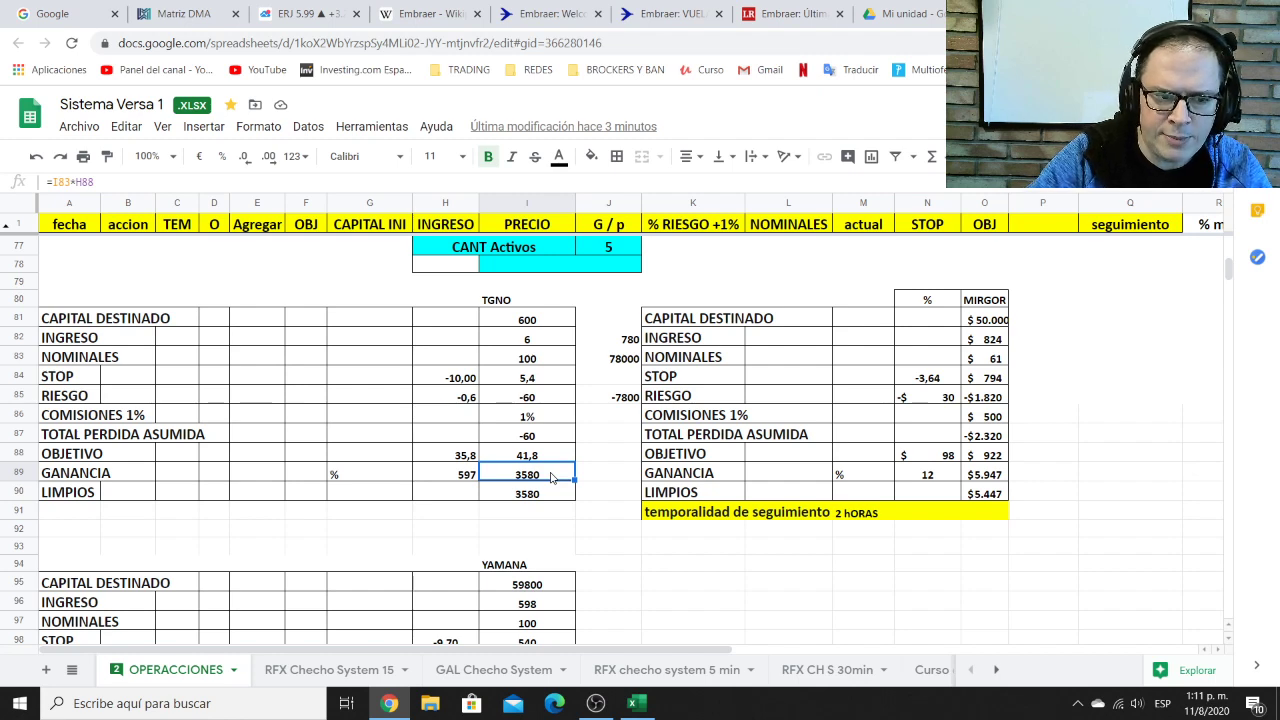
key(Up)
key(ctrl+Tab)
key(ctrl+Tab)
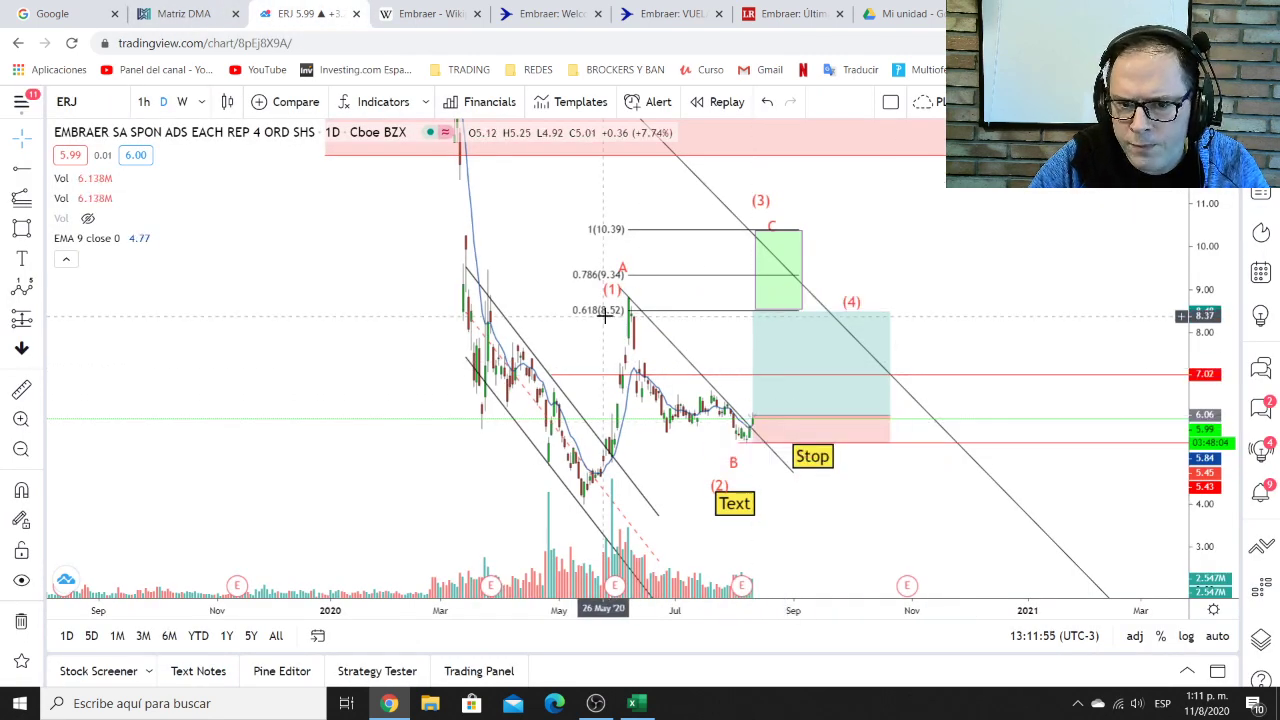
click(1040, 14)
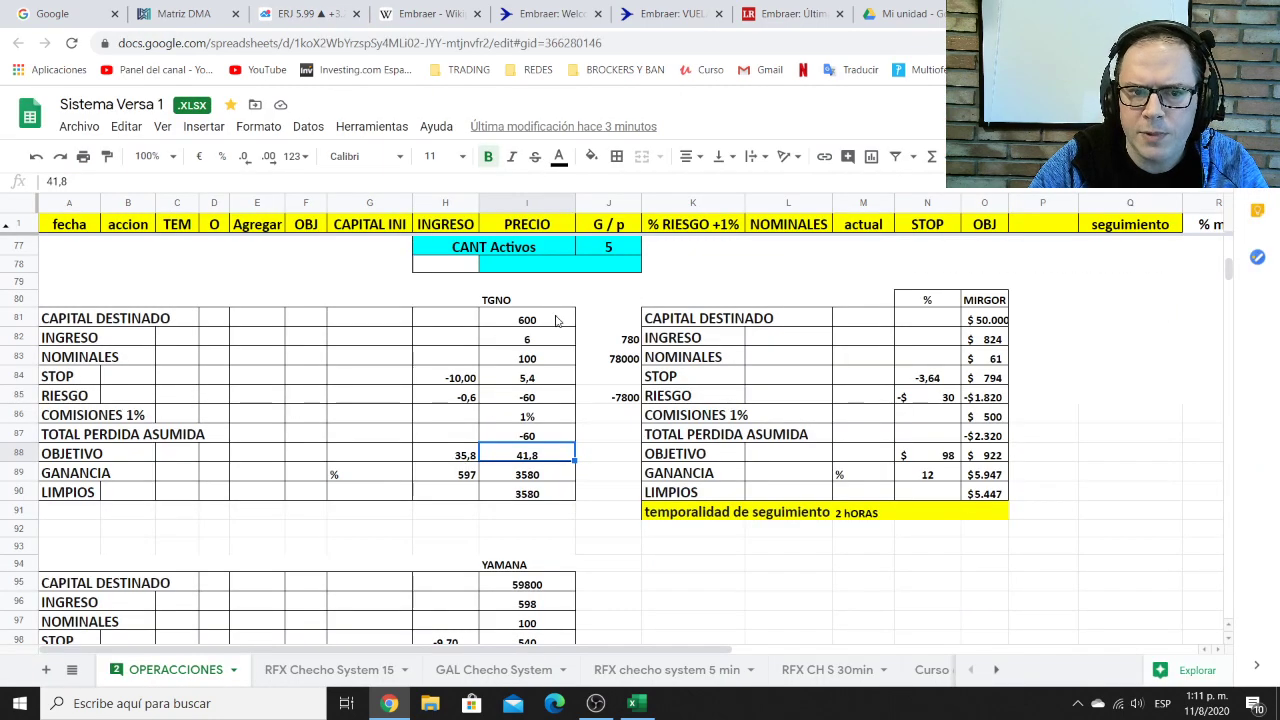
text(8)
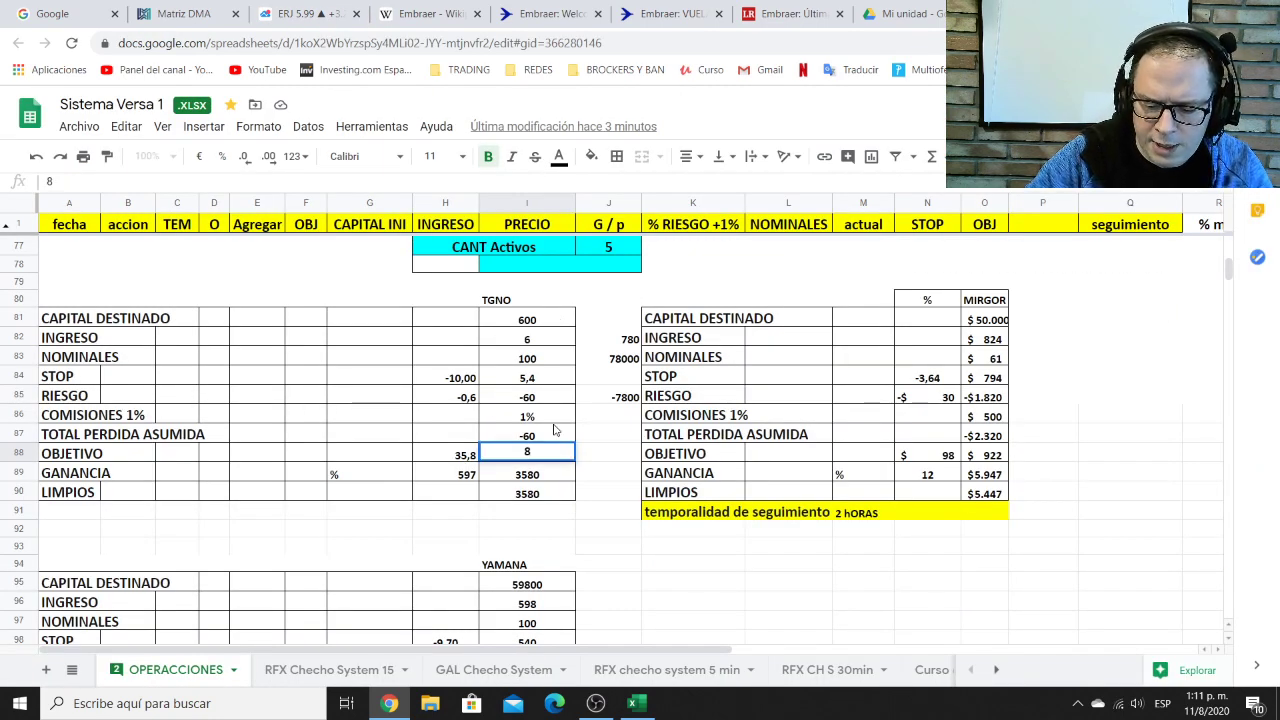
text(.5)
key(Return)
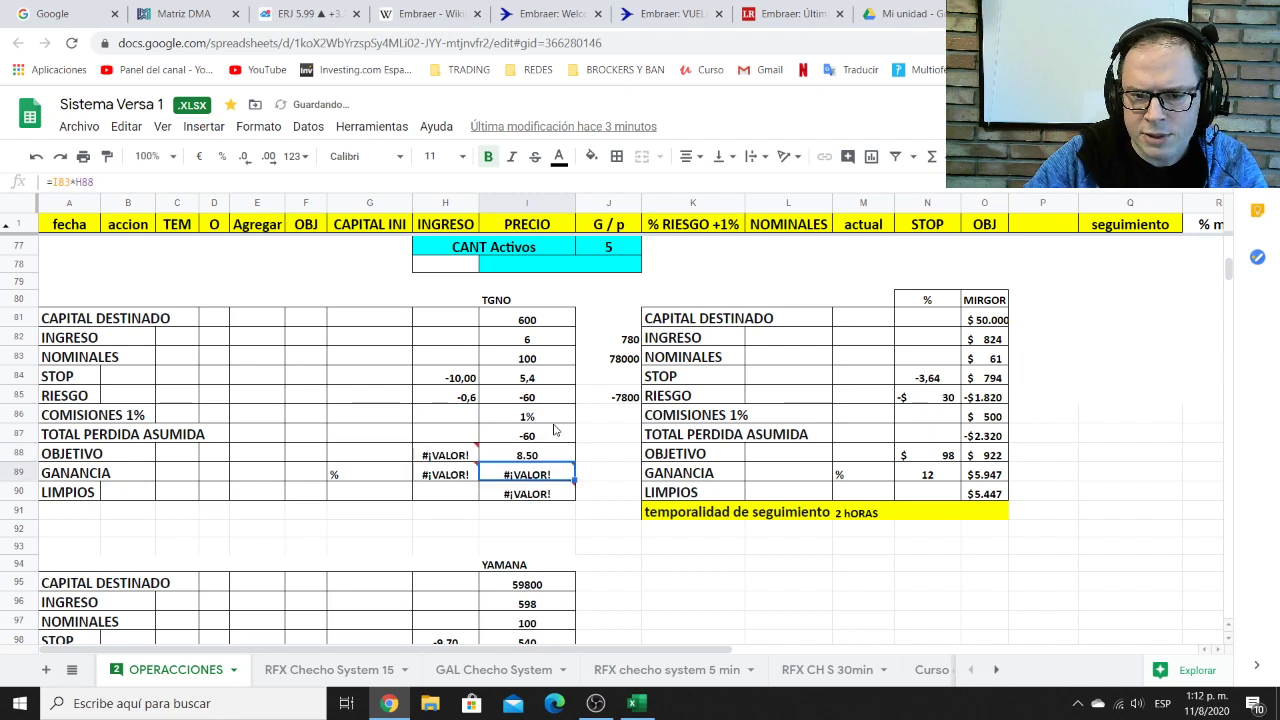
key(Up)
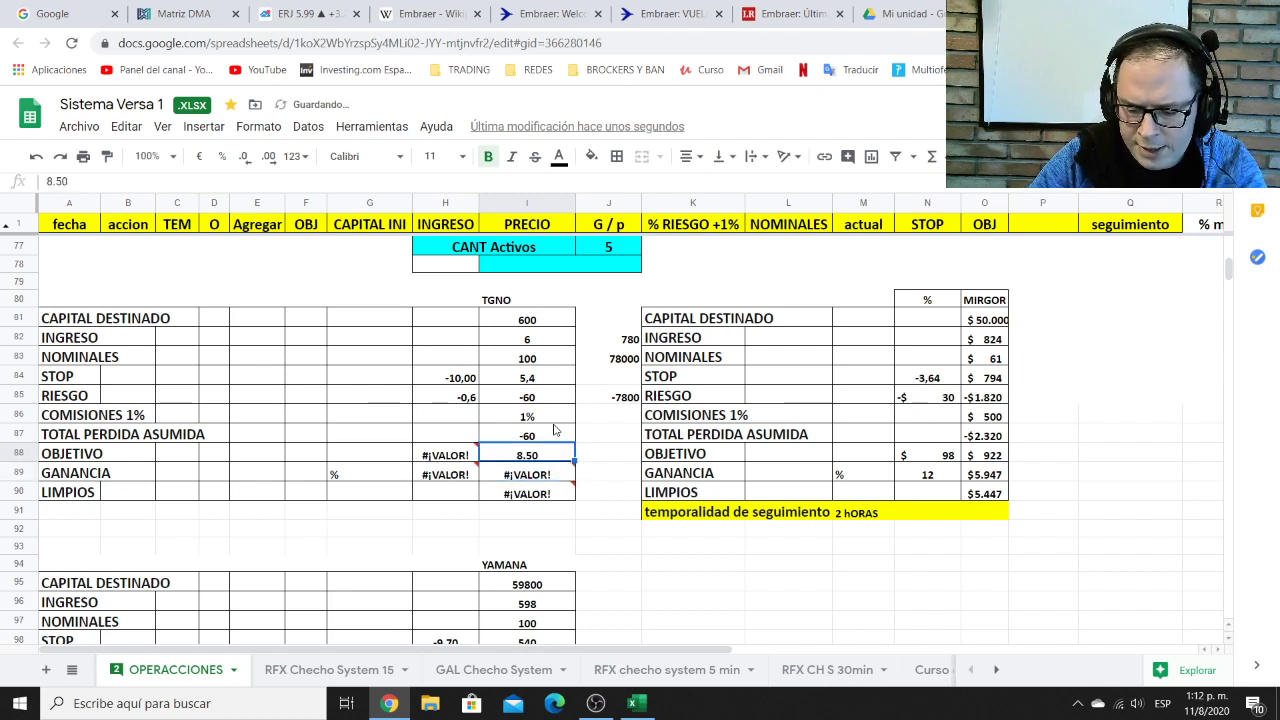
text(8,5)
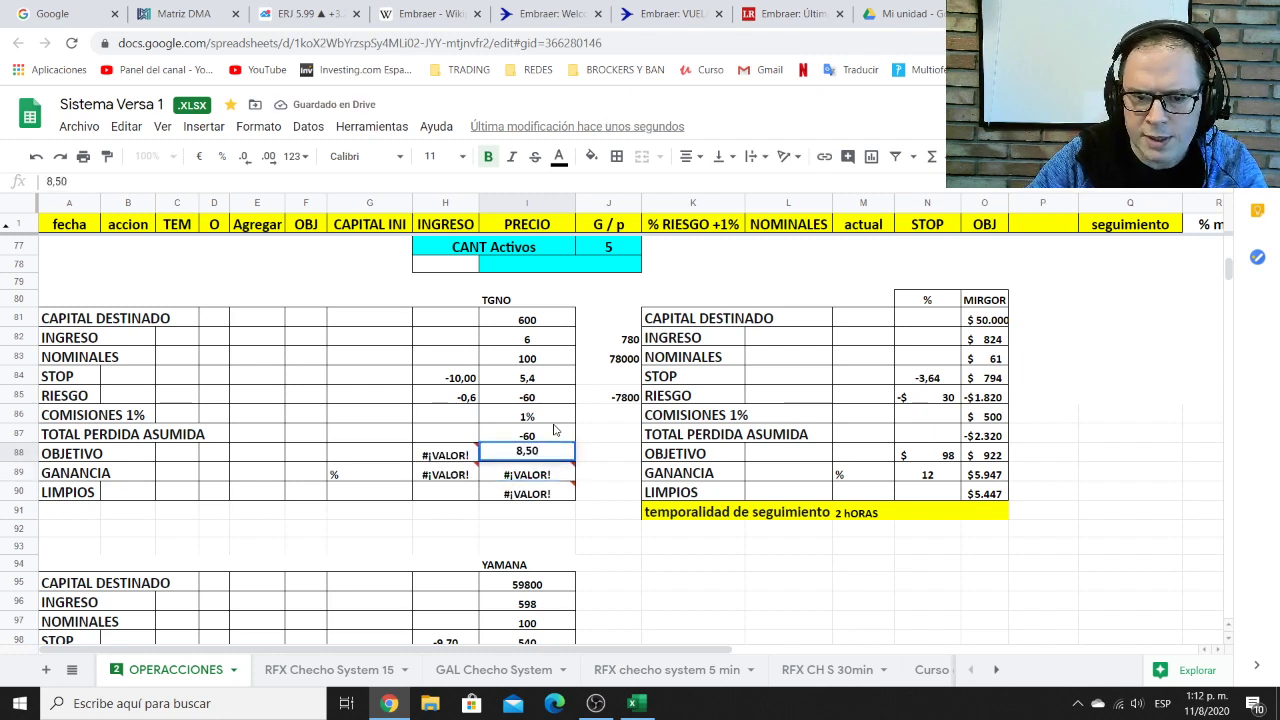
text(0)
key(Return)
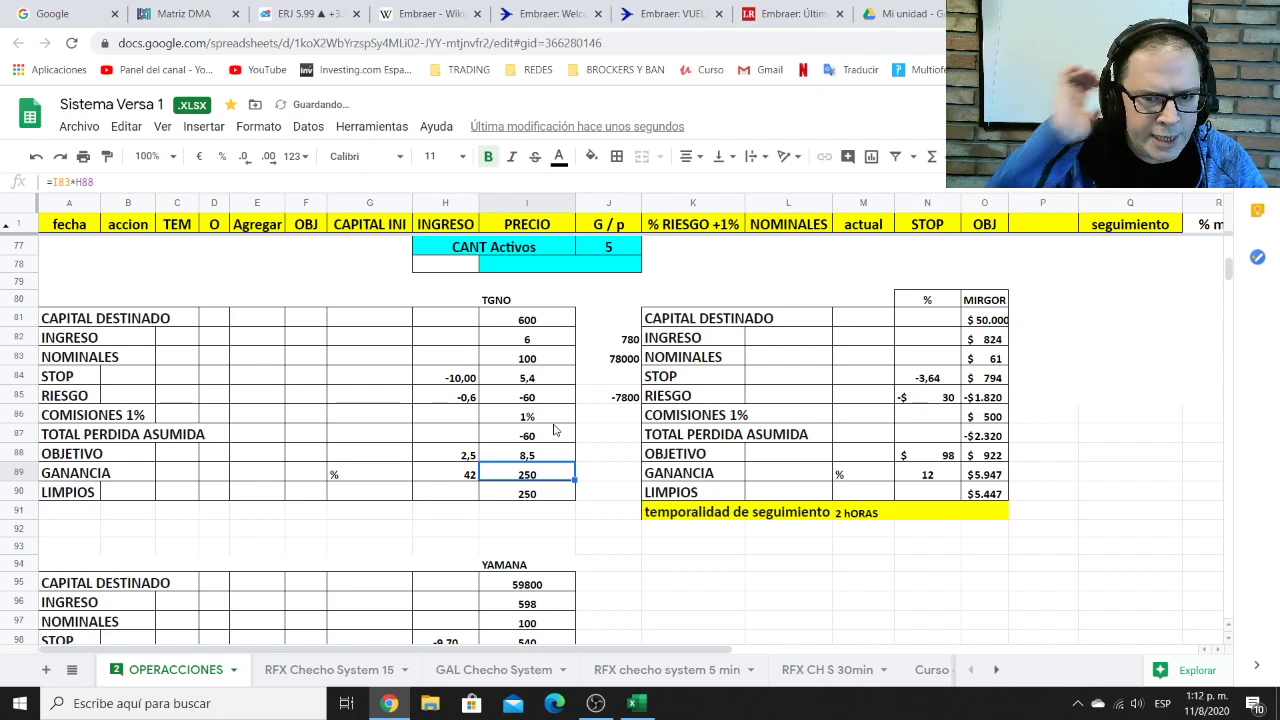
Convert the TGNO gain to pesos in cell J89 with the formula =I89*130
click(620, 479)
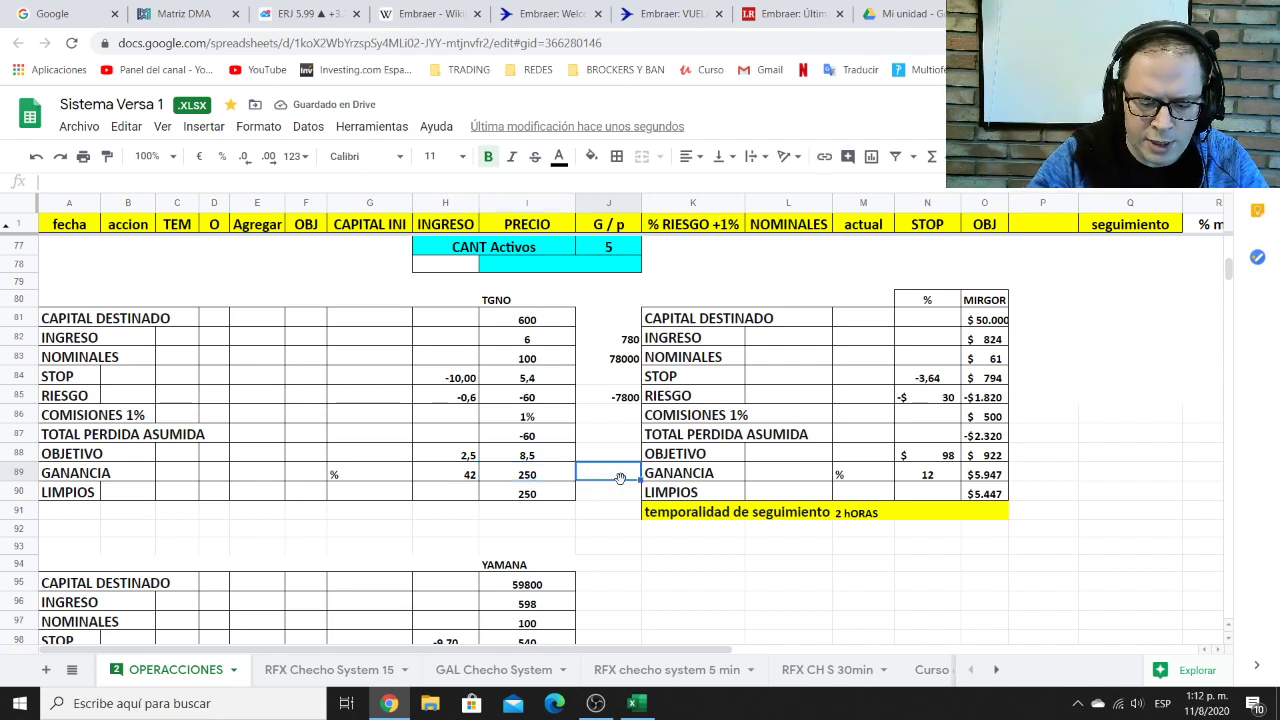
text(=)
click(552, 481)
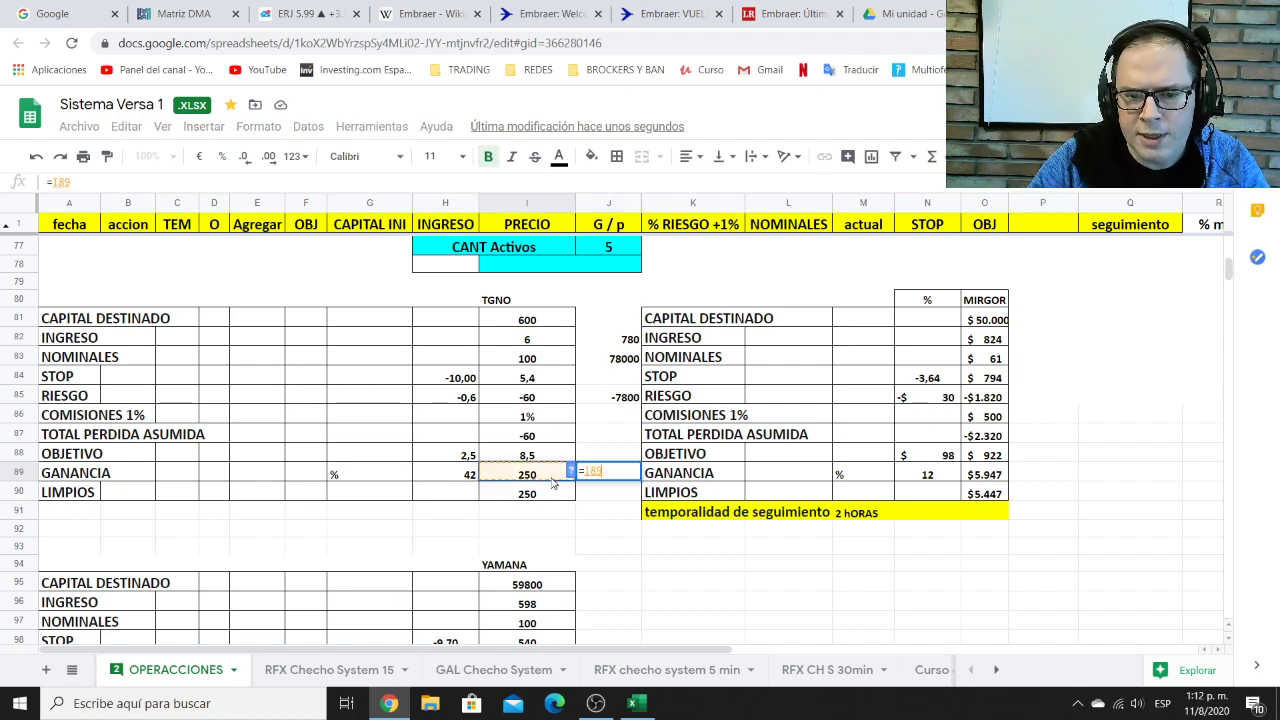
text(*)
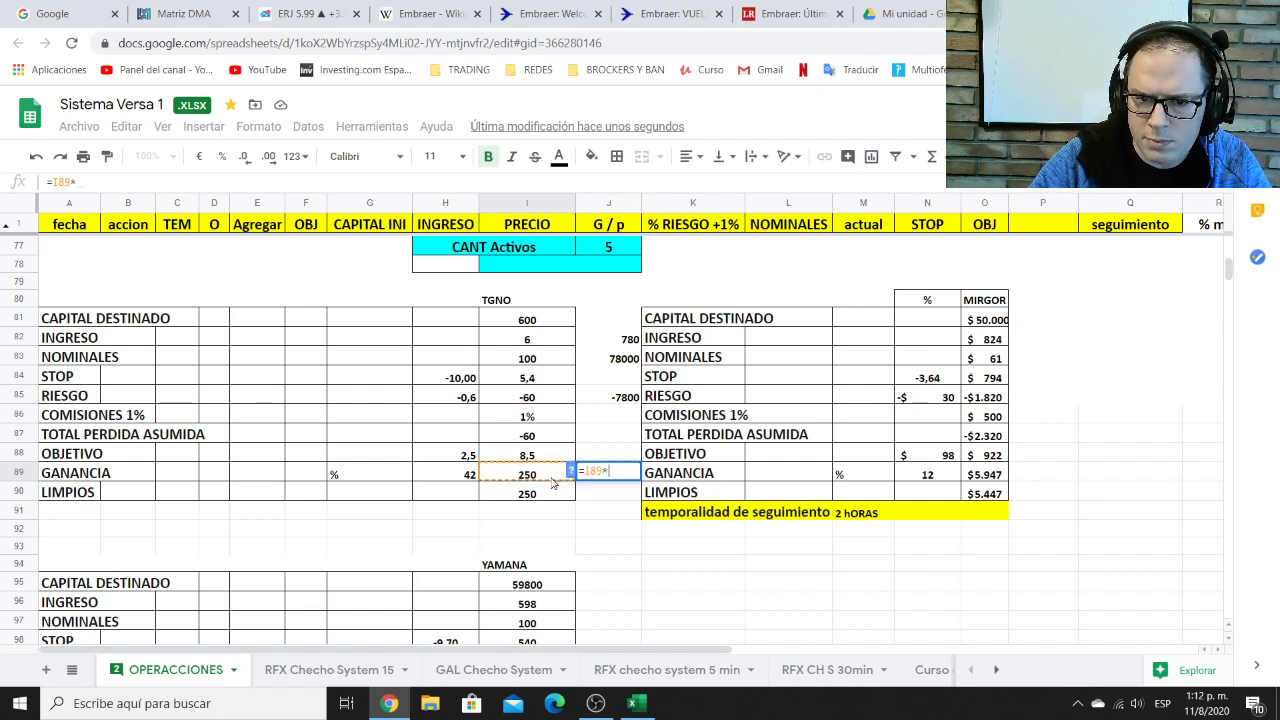
text(130)
key(Return)
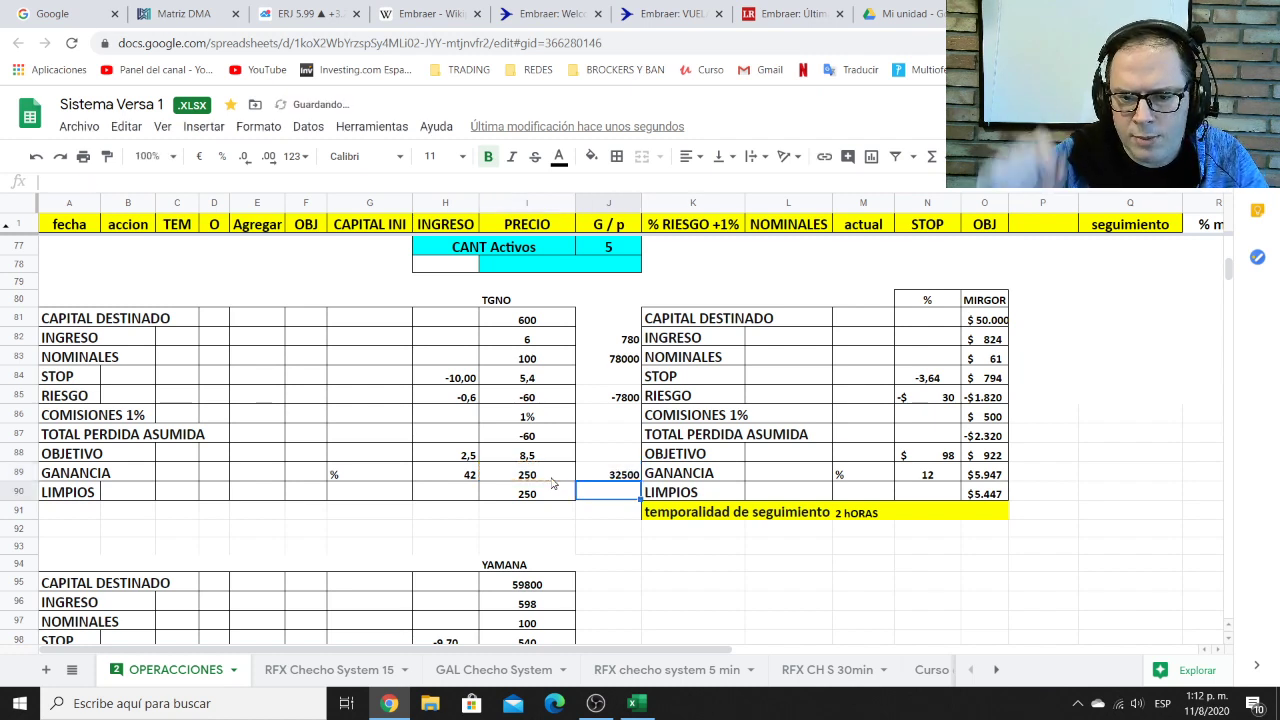
Compare the GANANCIA and RIESGO amounts in column J, and enter 80% in cell J90 beside LIMPIOS
click(639, 477)
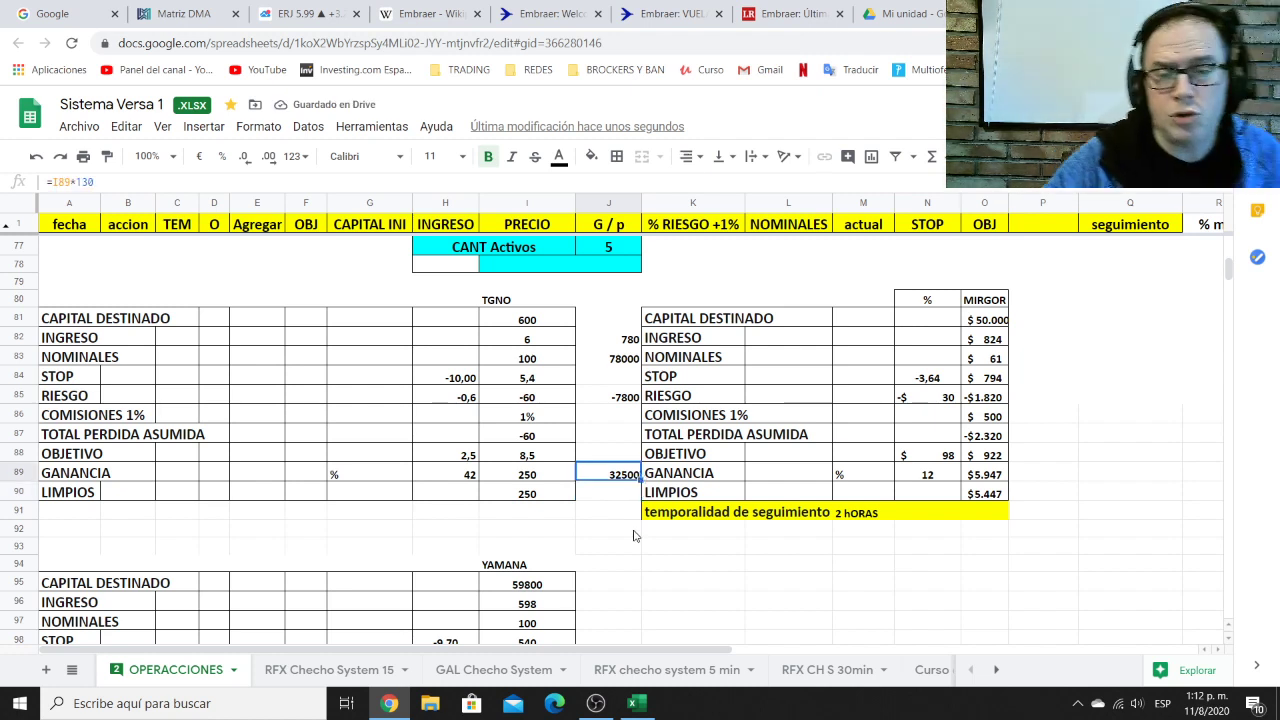
key(Up)
key(Up)
key(Up)
key(Up)
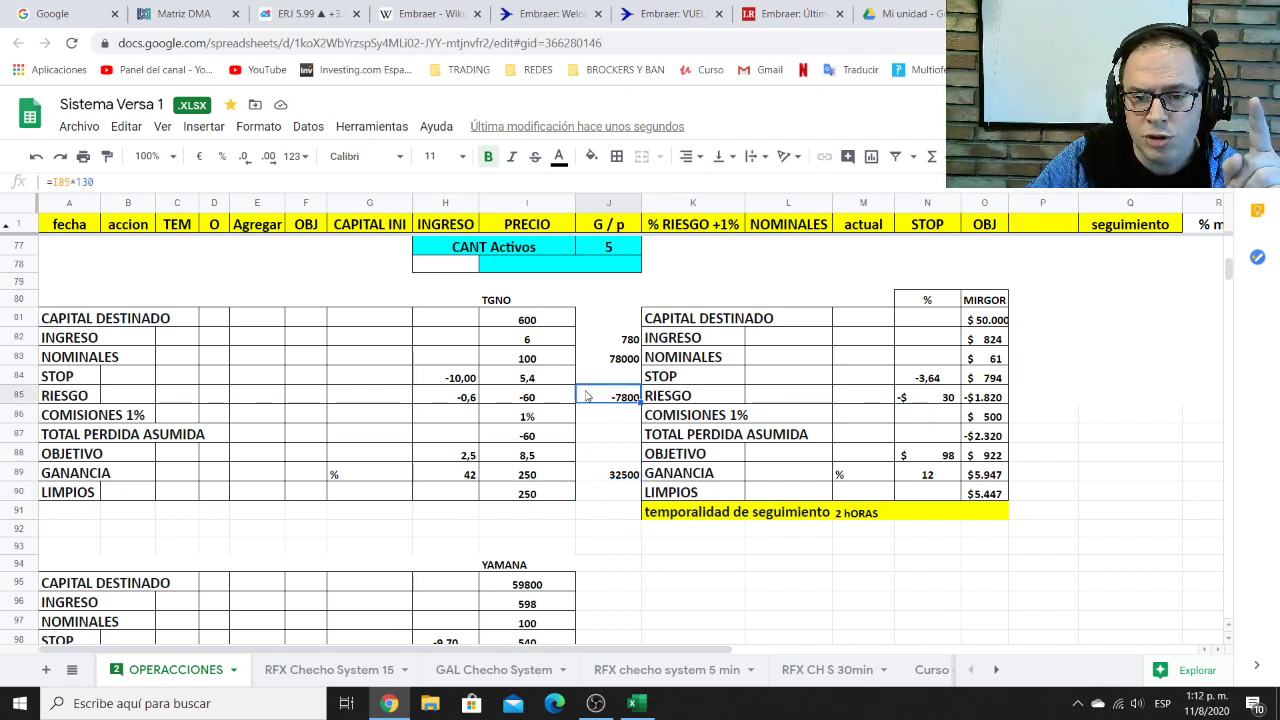
click(621, 476)
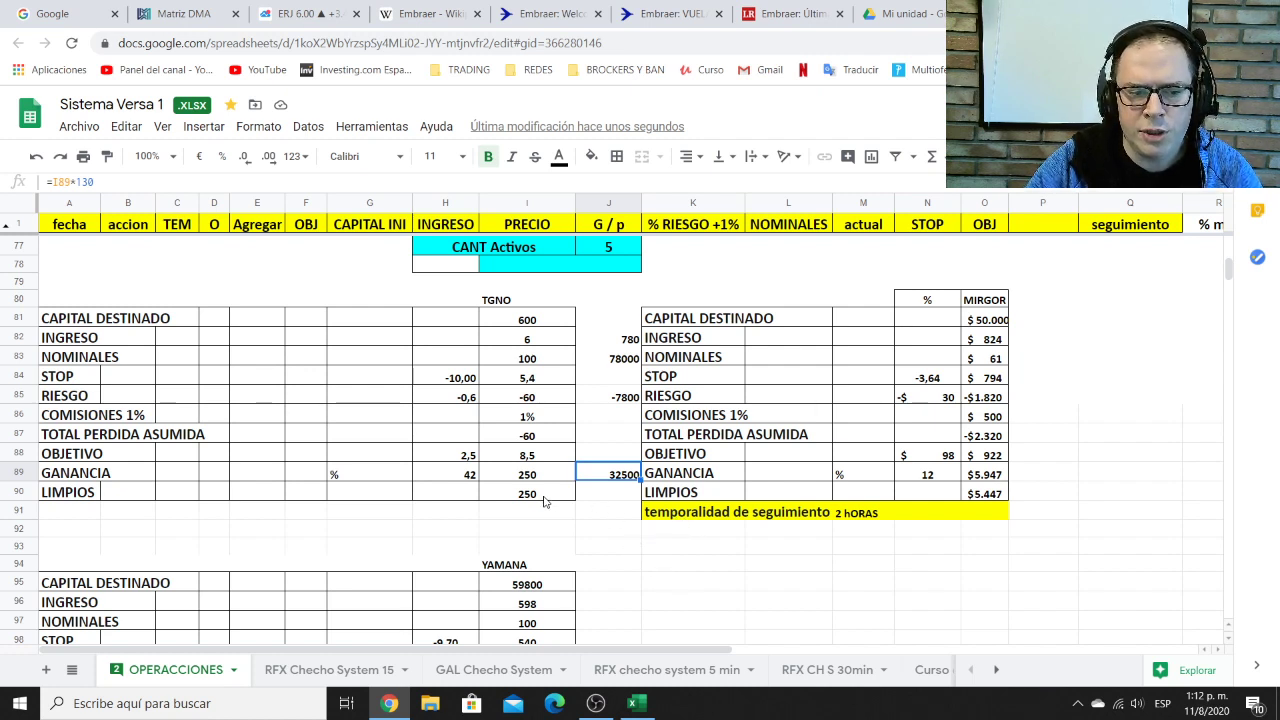
click(617, 495)
text(80)
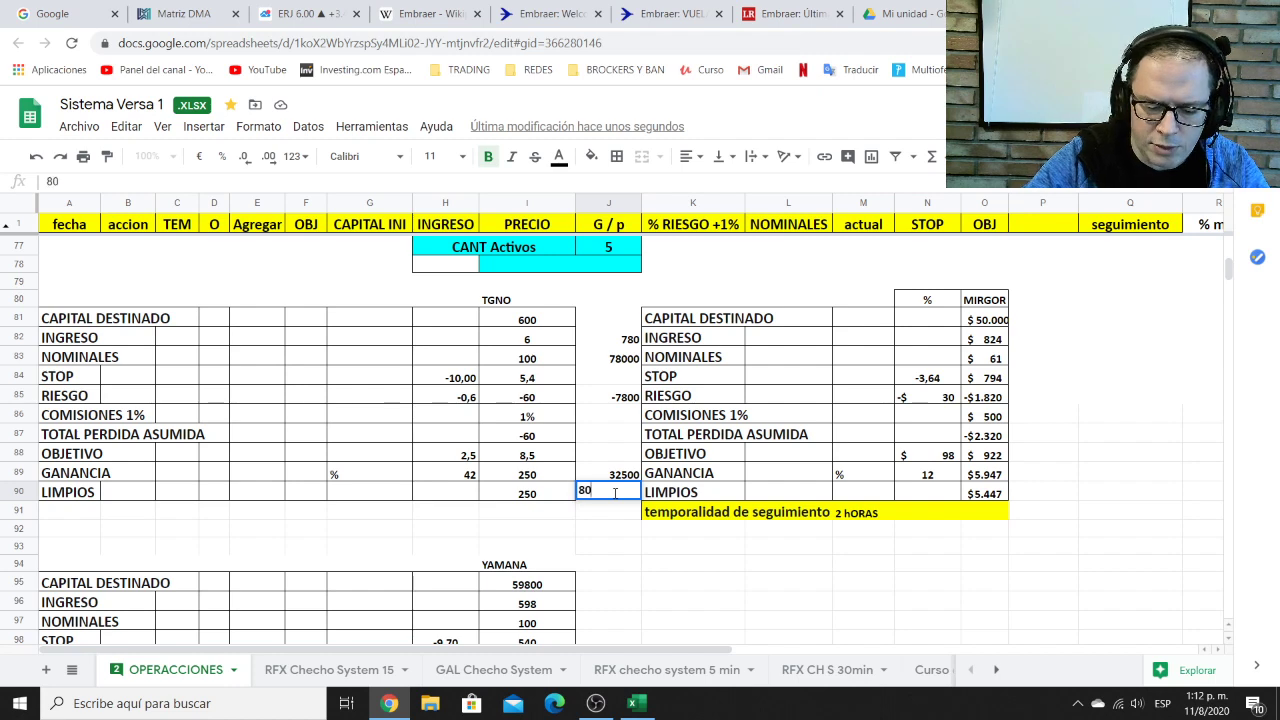
key(Return)
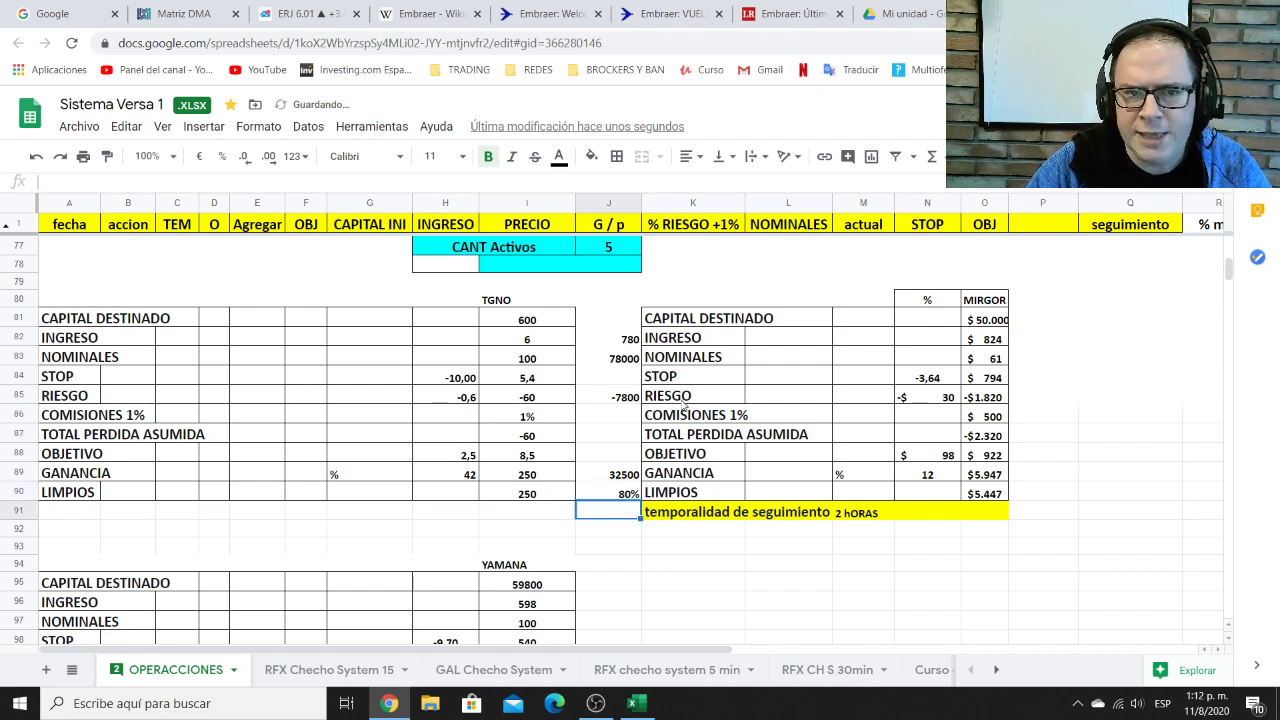
Switch to the ERJ chart and measure the rise from the May low to the June high and the fall from there to the stop line
click(312, 13)
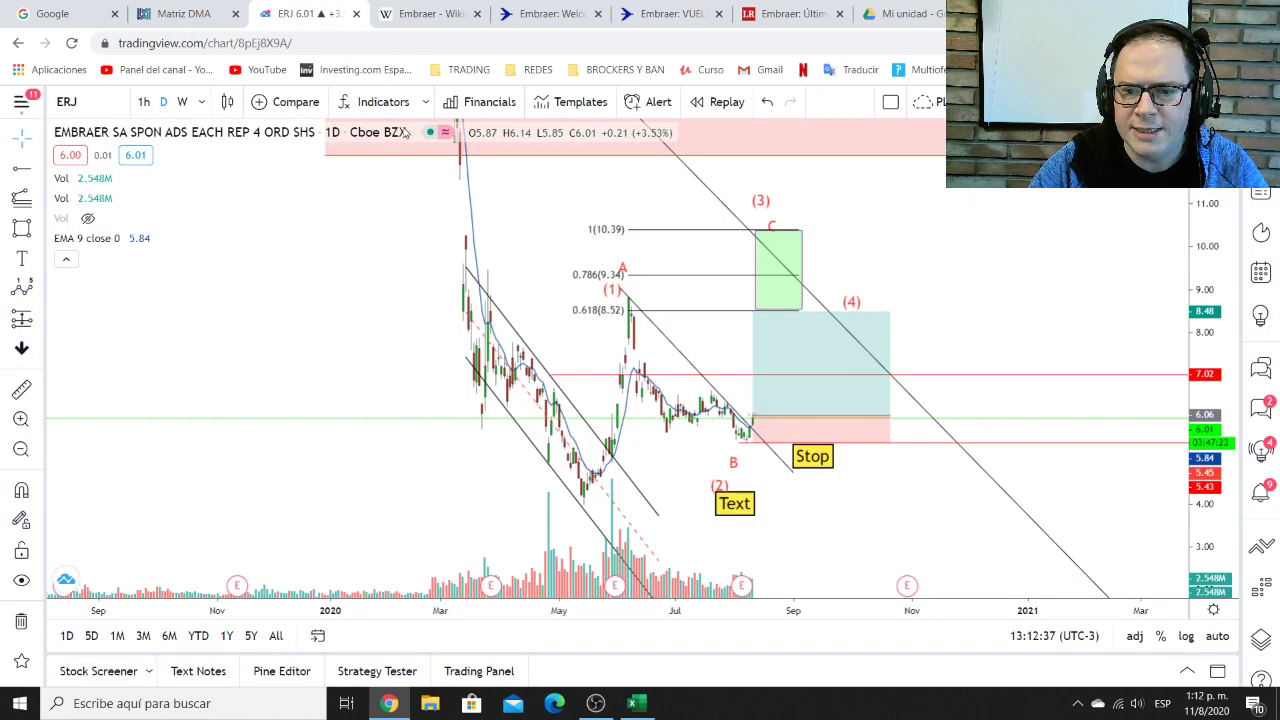
drag(1206, 252, 1206, 325)
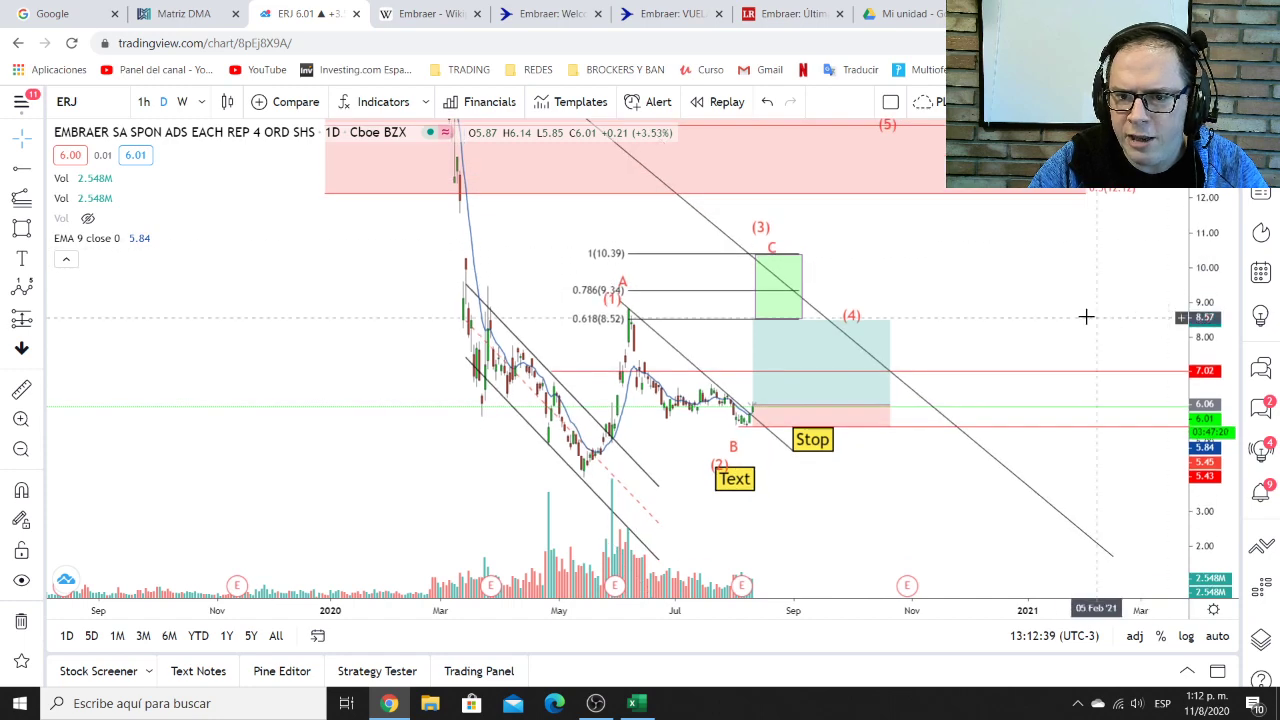
drag(1075, 320, 974, 351)
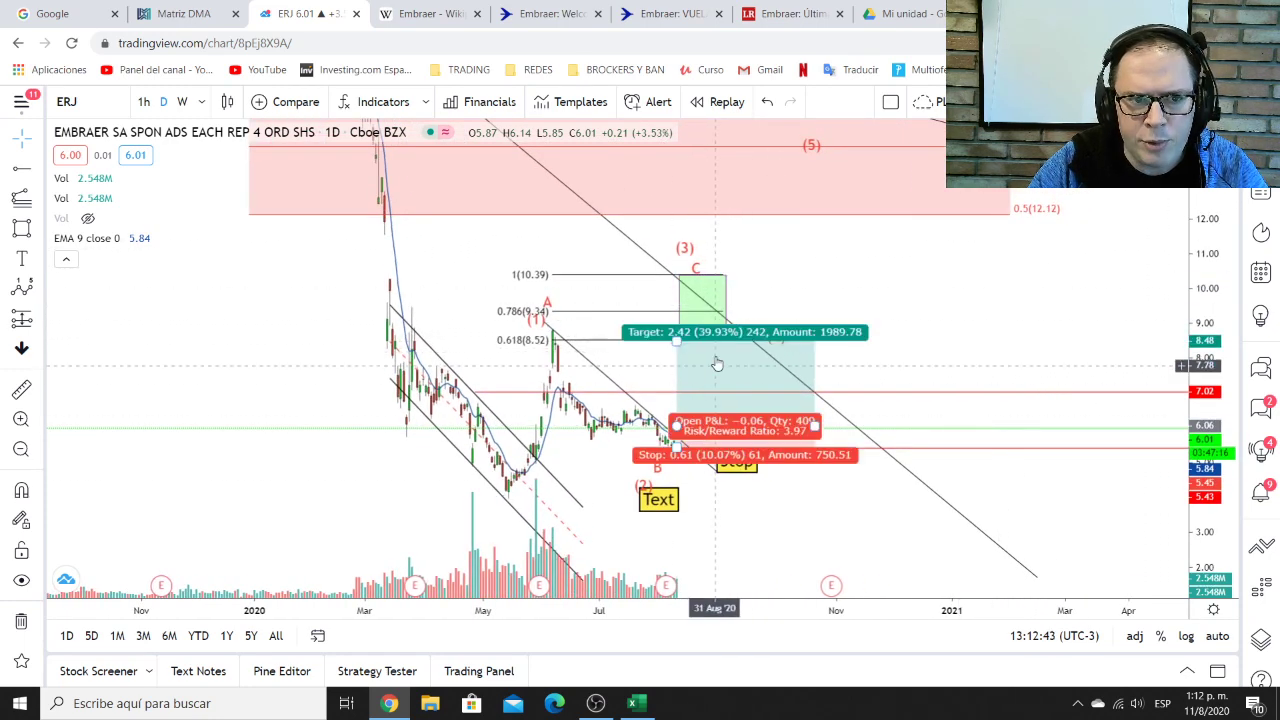
drag(909, 334, 970, 288)
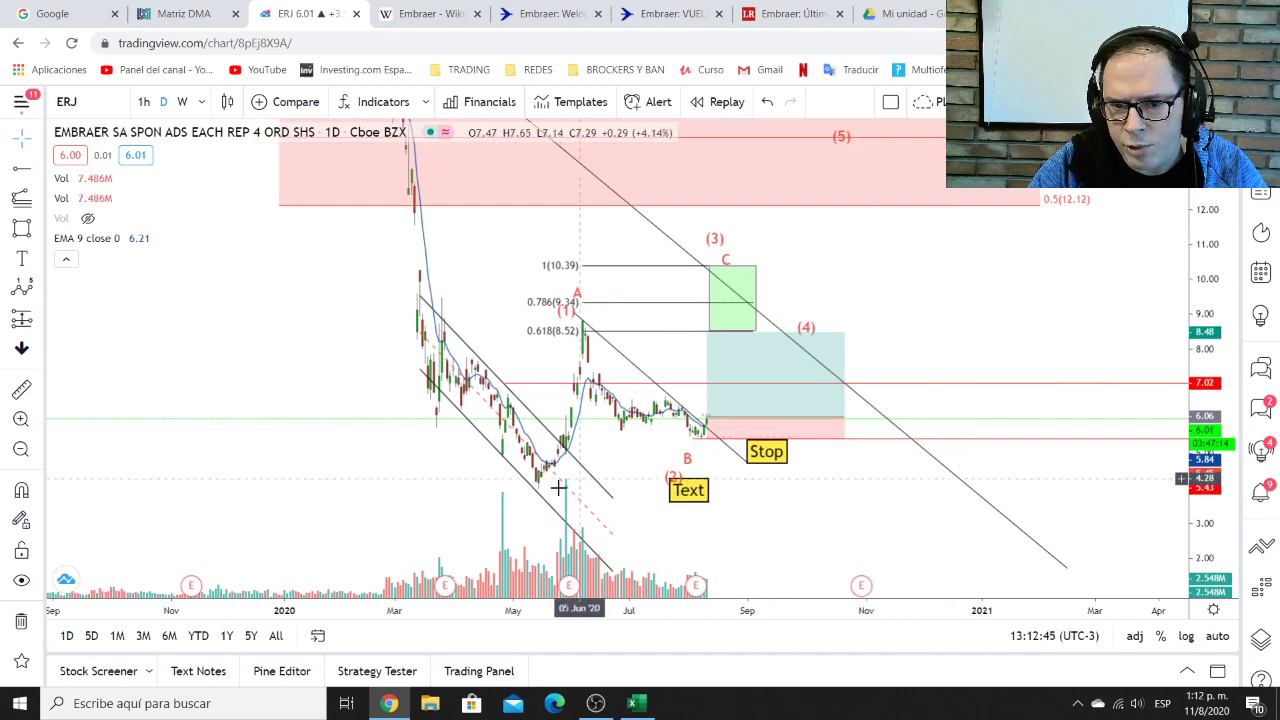
click(22, 389)
click(543, 492)
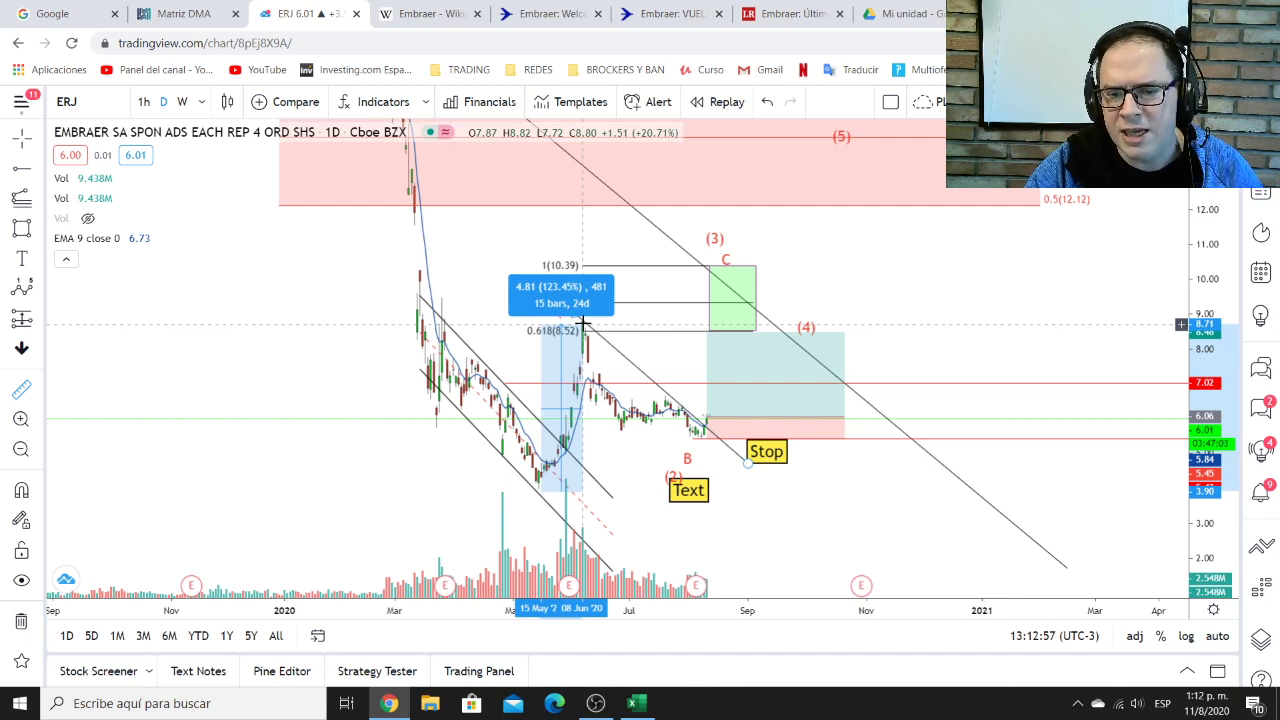
click(583, 324)
click(260, 394)
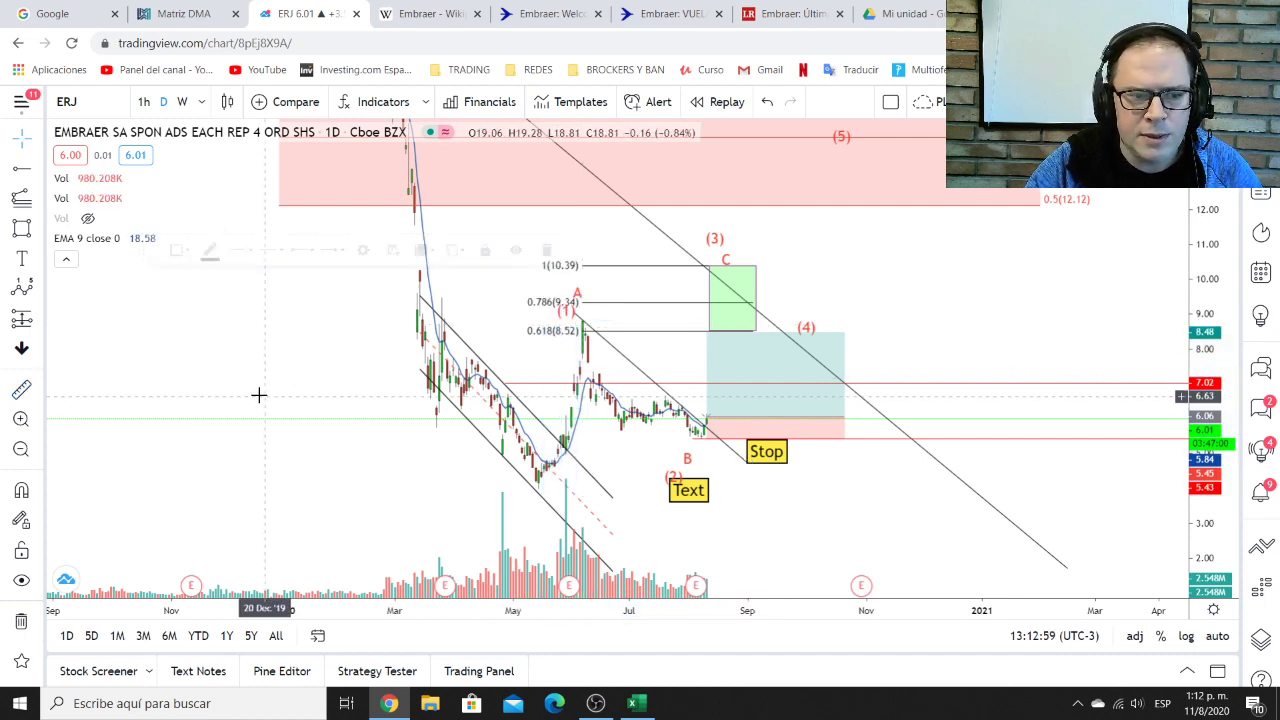
click(582, 320)
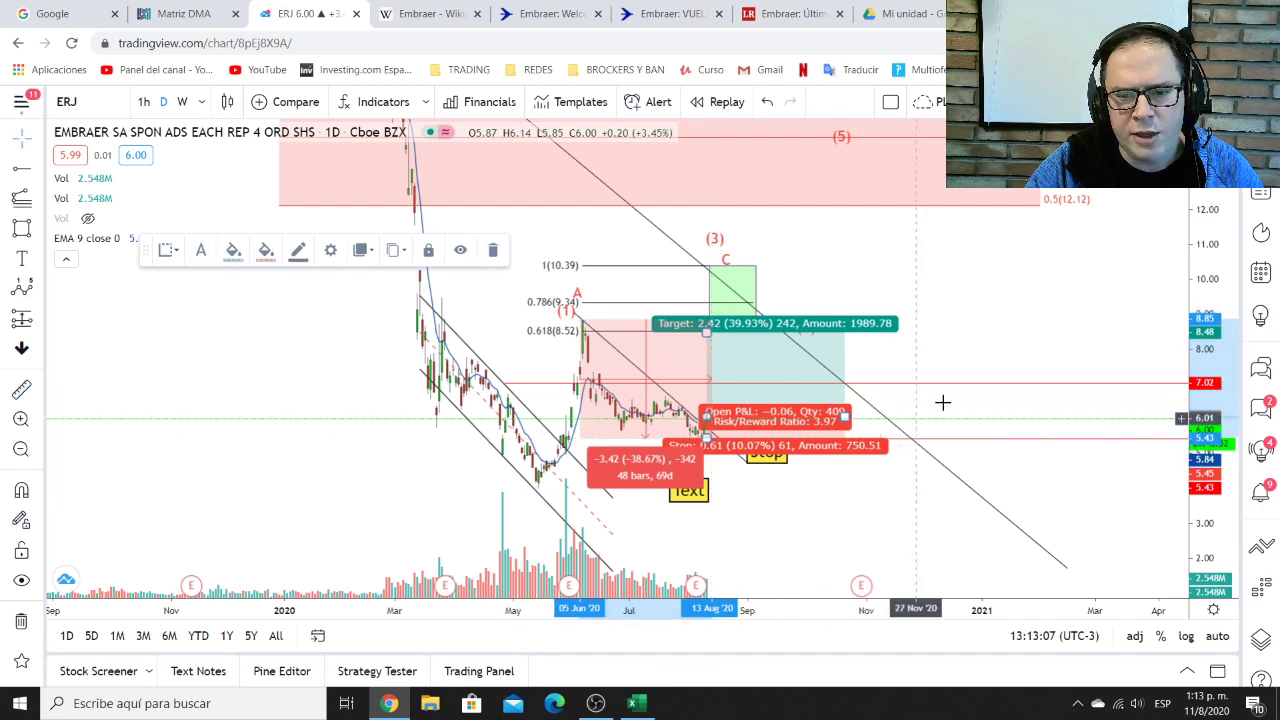
click(971, 346)
Draw a temporary Fib Retracement from the 14 May low at 3.92 up to 8.81, check wave (2) against its levels, and delete it
drag(1063, 488, 1028, 486)
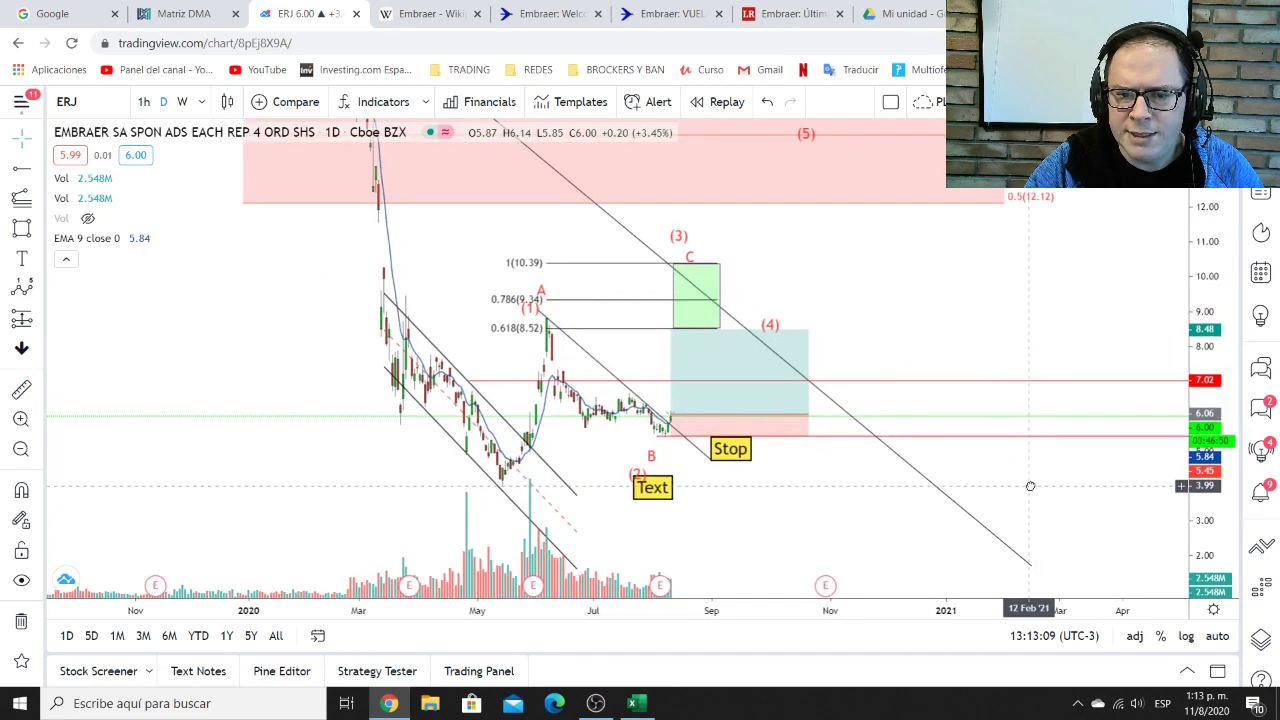
click(40, 198)
click(122, 407)
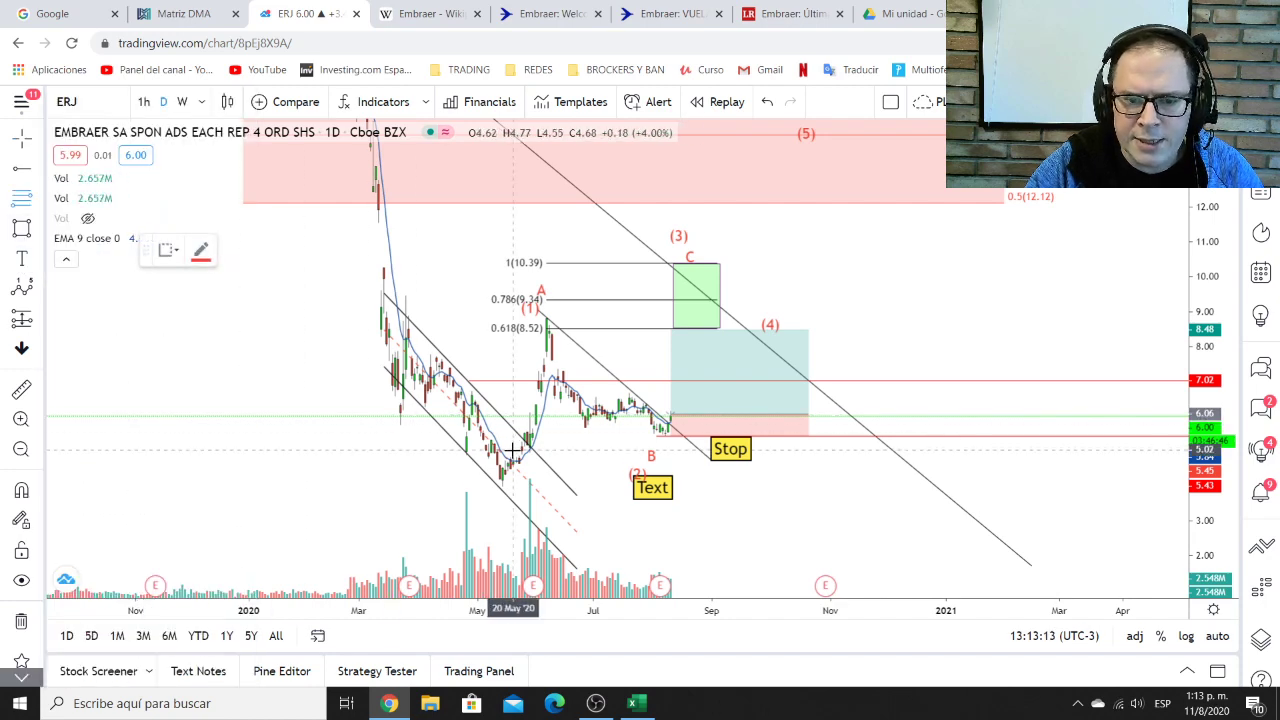
click(502, 488)
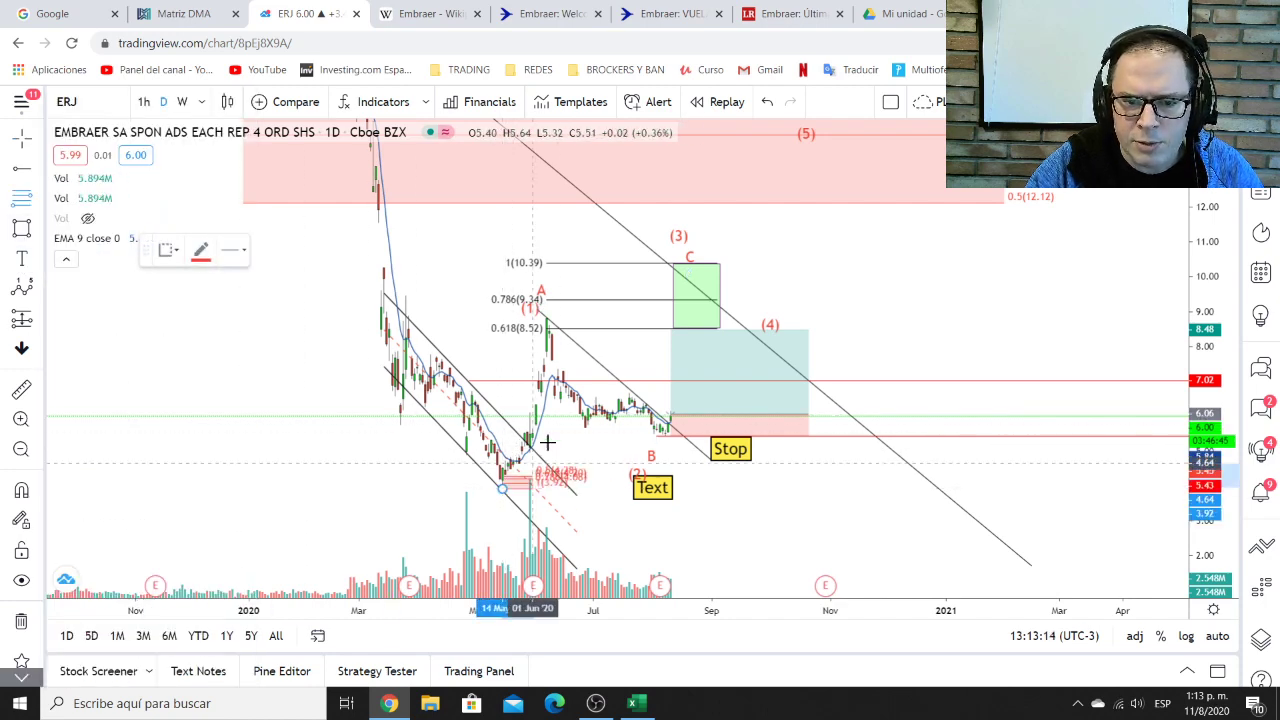
click(736, 316)
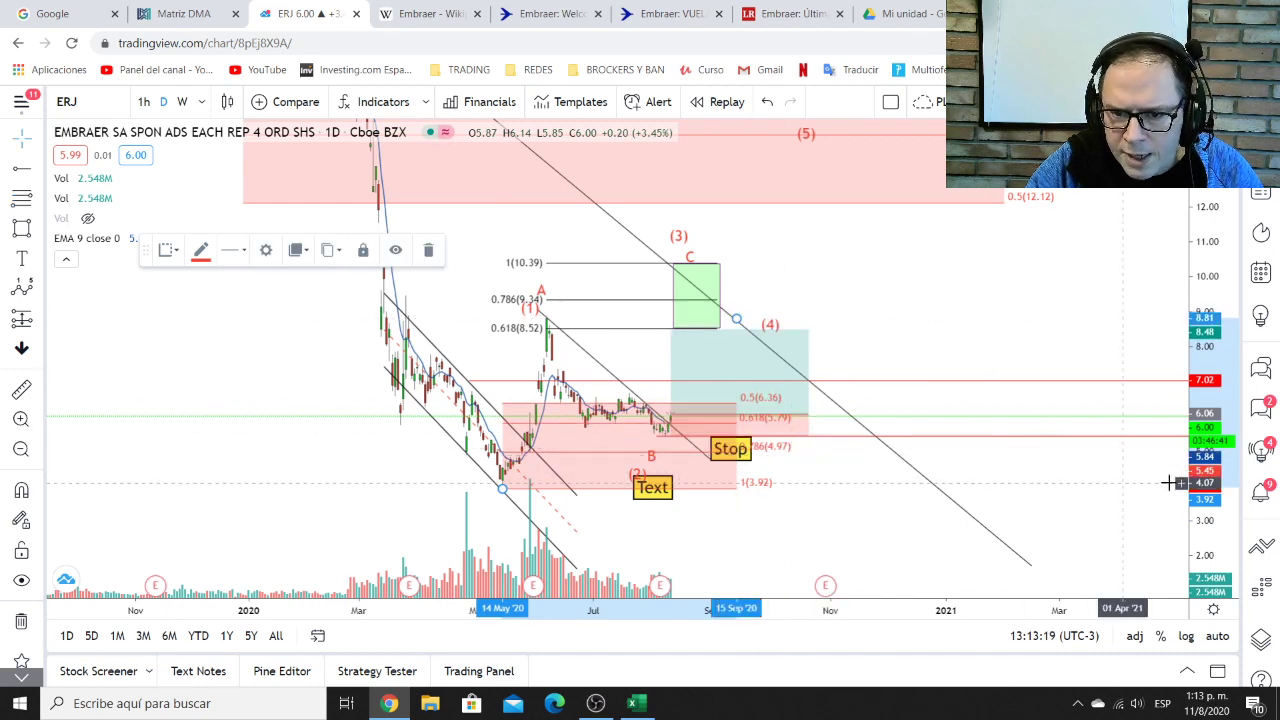
drag(1222, 522, 1220, 392)
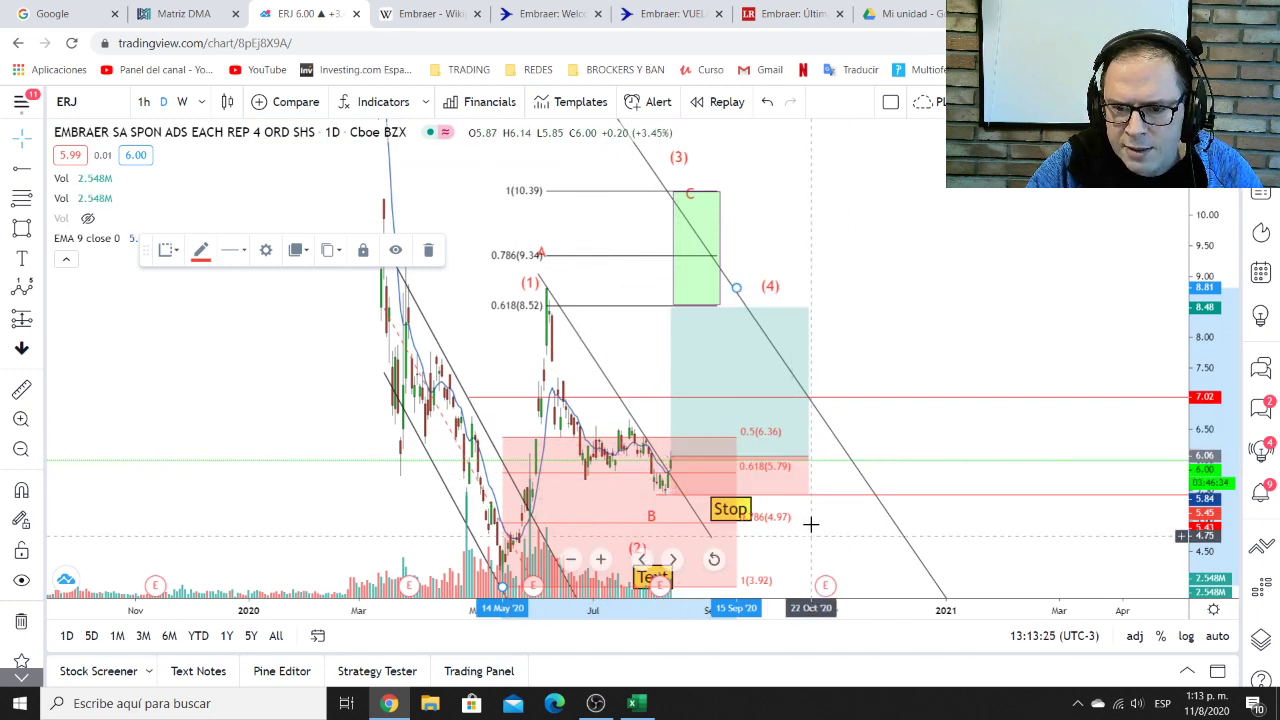
drag(1208, 345, 1204, 386)
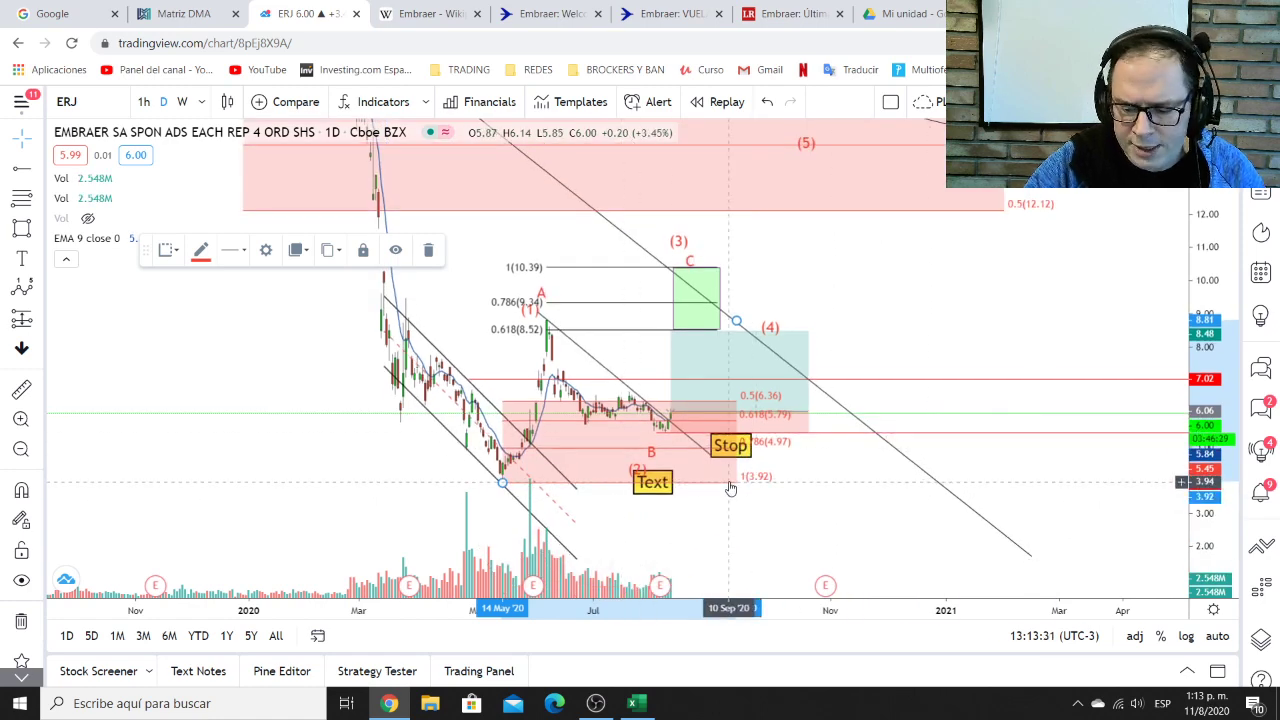
key(Delete)
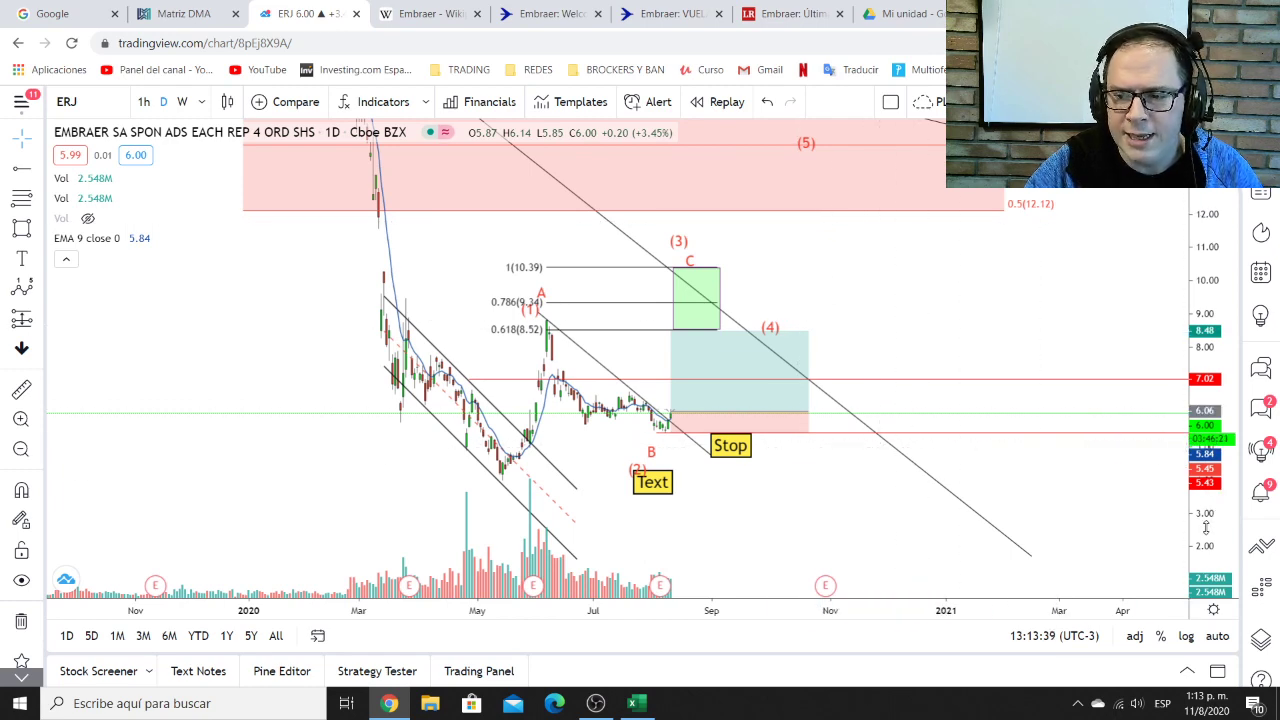
drag(1206, 528, 1204, 504)
drag(1061, 504, 1089, 496)
scroll(803, 469, up, 2)
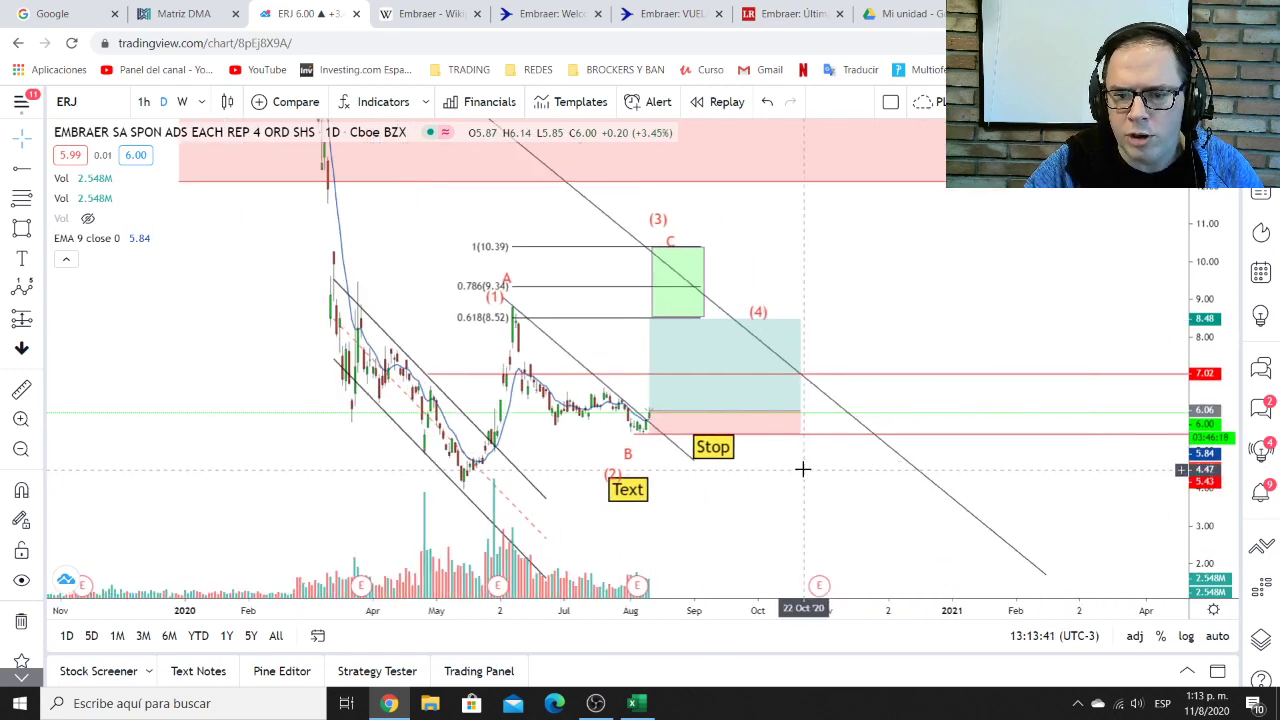
drag(784, 496, 866, 498)
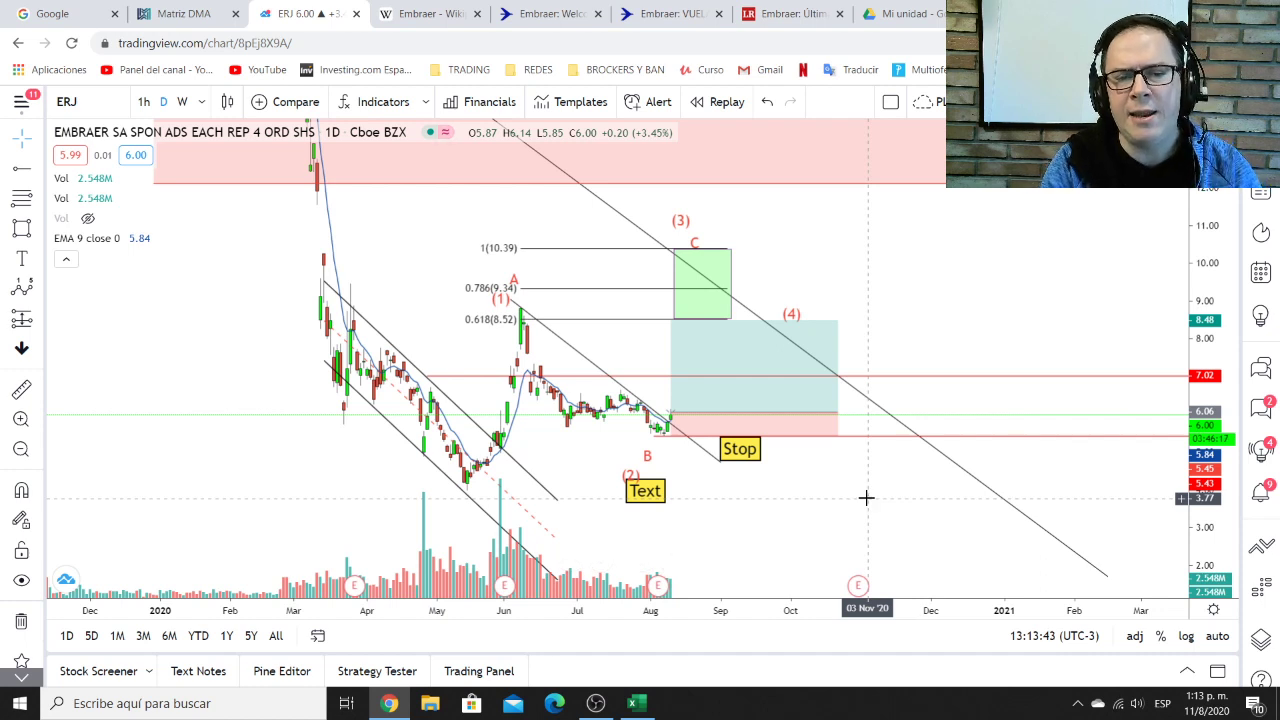